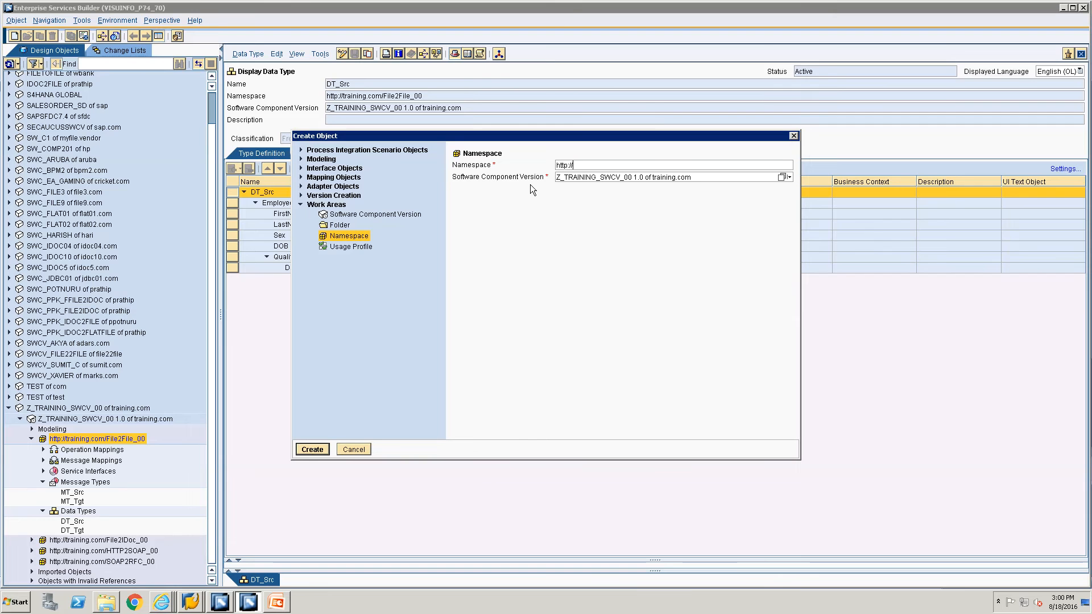
pyautogui.write('://training.com/File2File')
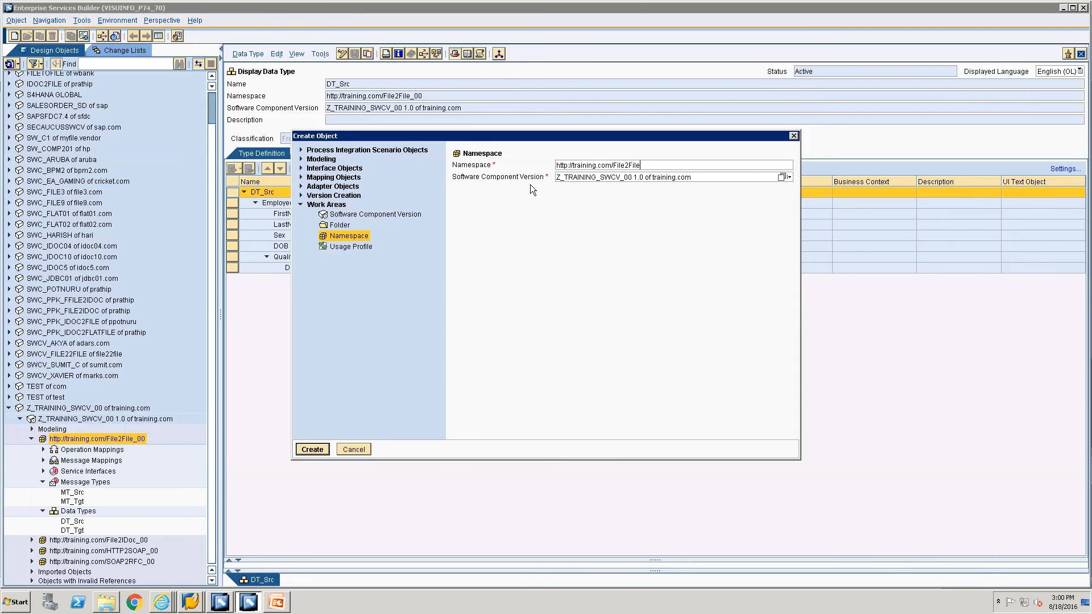
pyautogui.write('ICO_00')
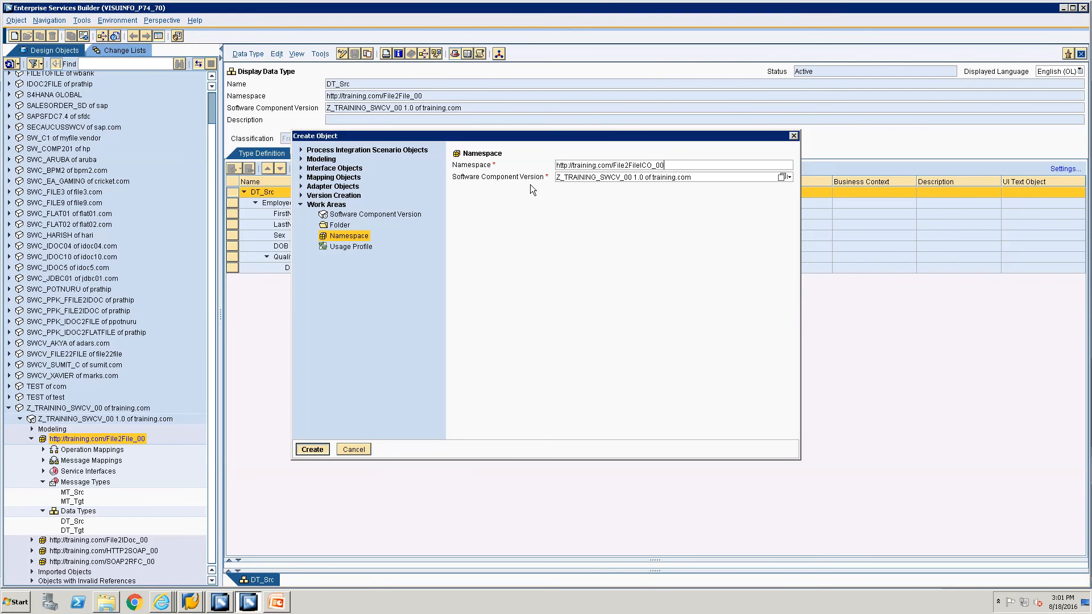
pyautogui.press('Return')
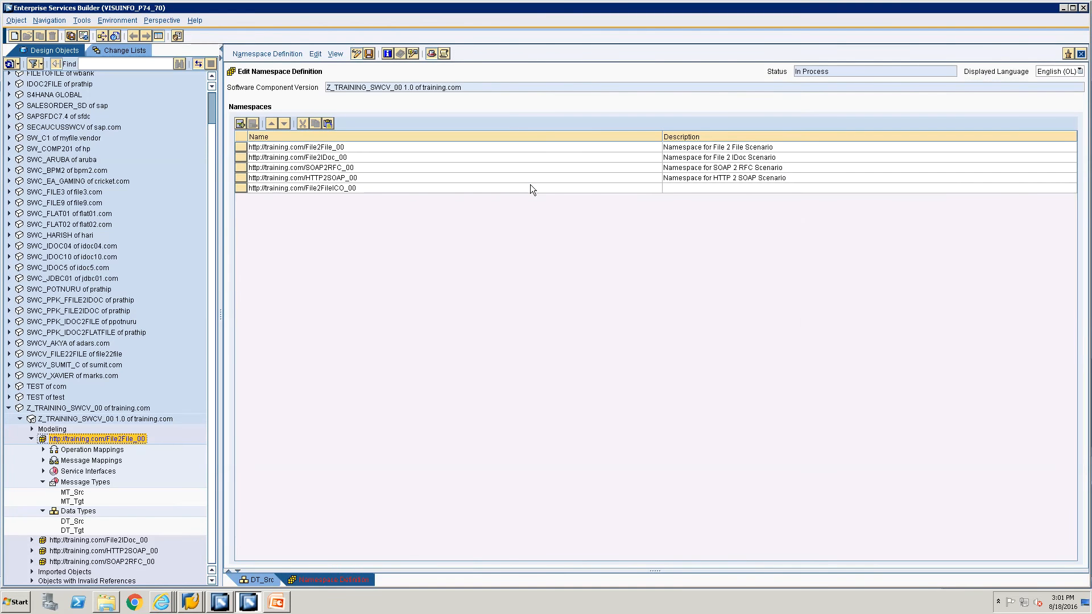
# Rename the namespace to File2File_ICO_00, describe it as 'Namespace for File 2 File Scenario using Integrated Configuration', and save.
pyautogui.click(333, 189)
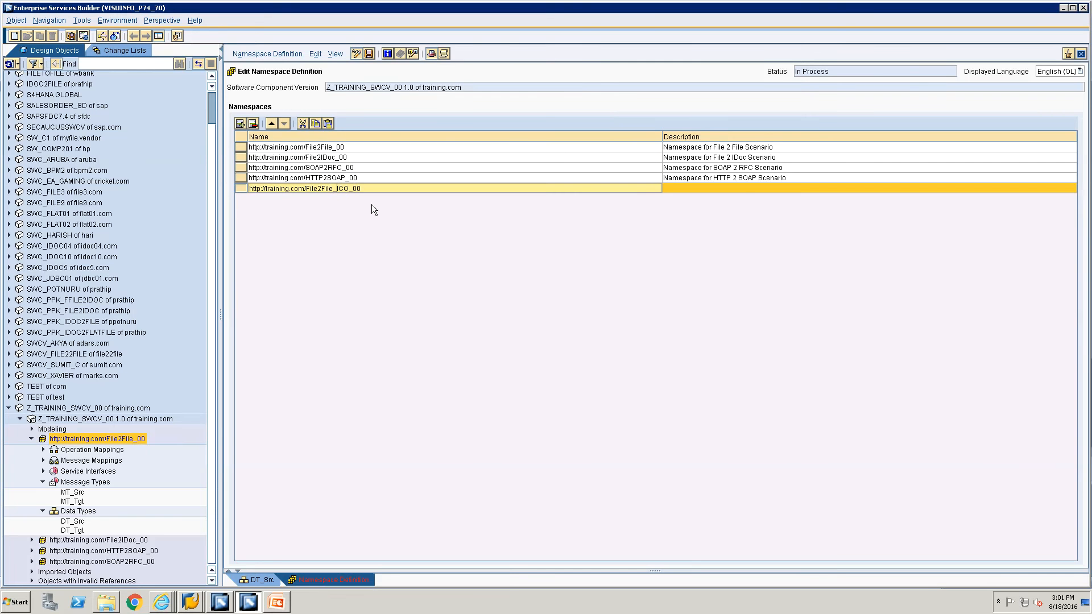
pyautogui.write('_')
pyautogui.click(743, 188)
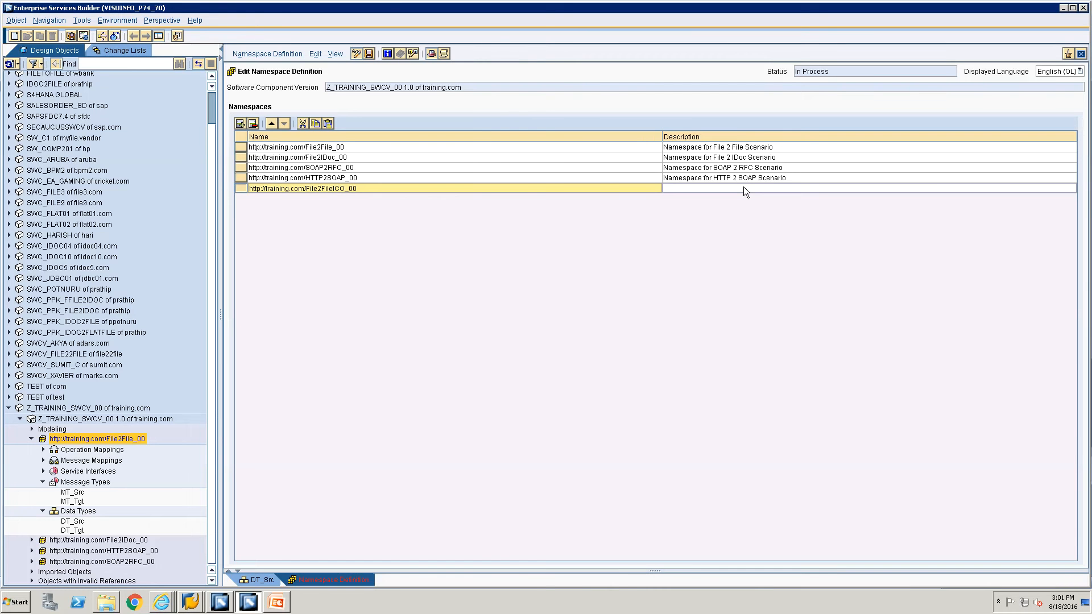
pyautogui.click(743, 188)
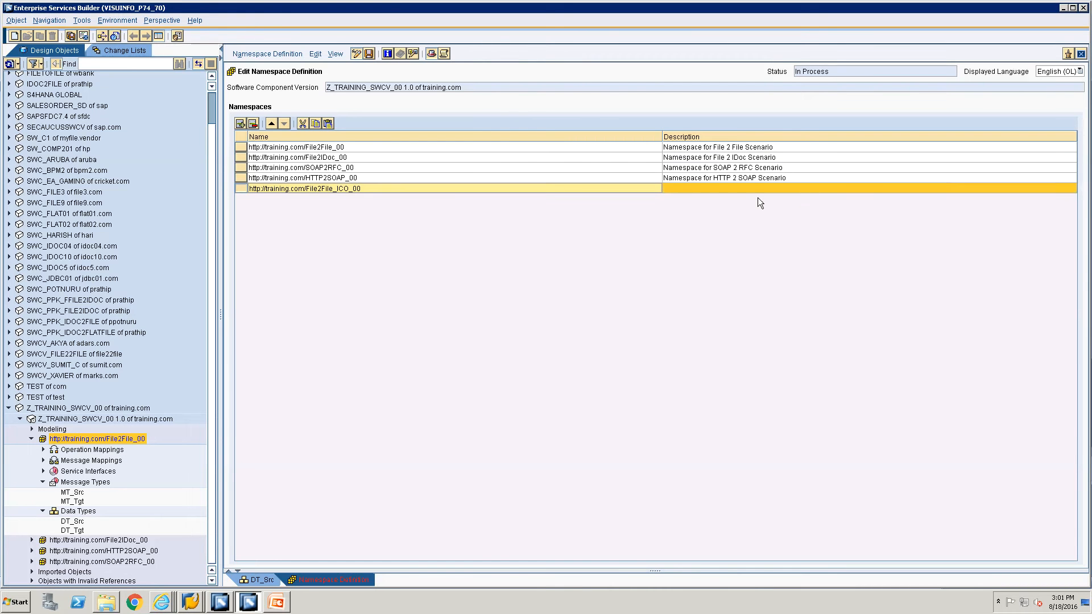
pyautogui.click(744, 189)
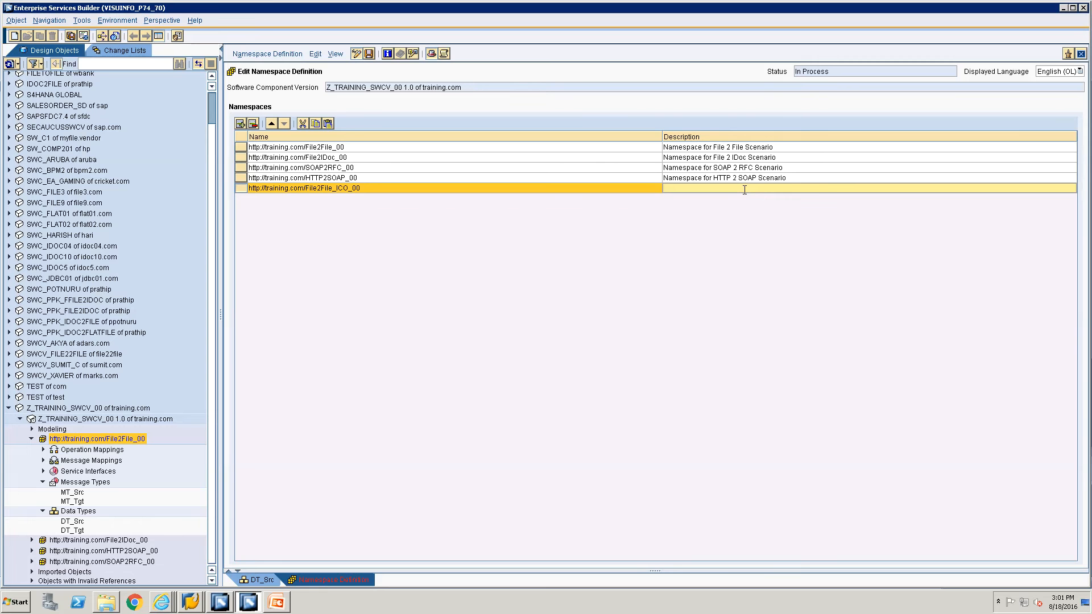
pyautogui.write('Namespace for File 2 File Scenario using Integrated Configuration')
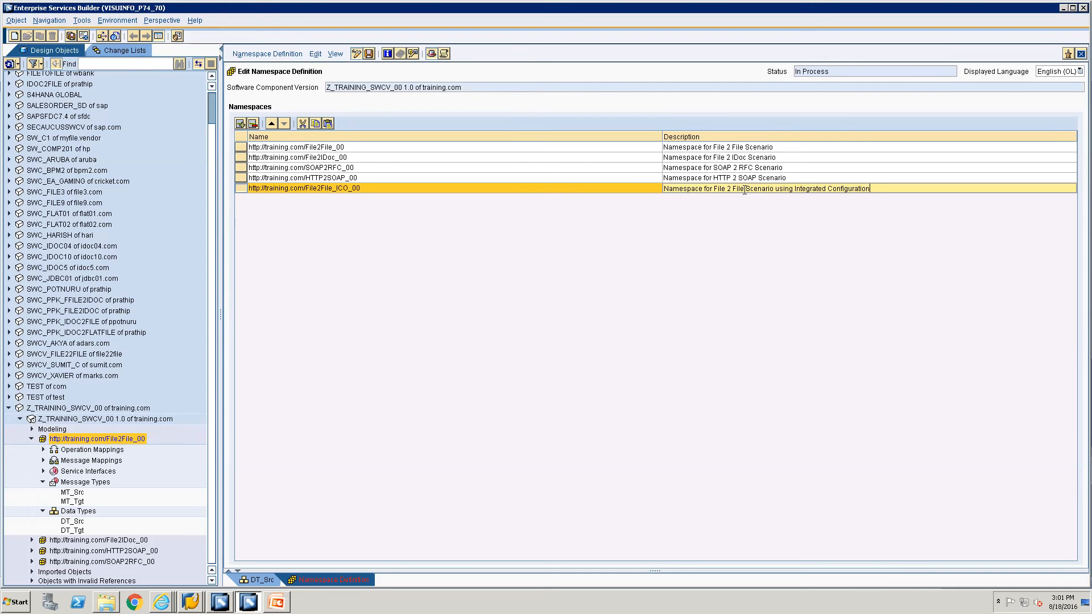
pyautogui.hotkey('ctrl', 's')
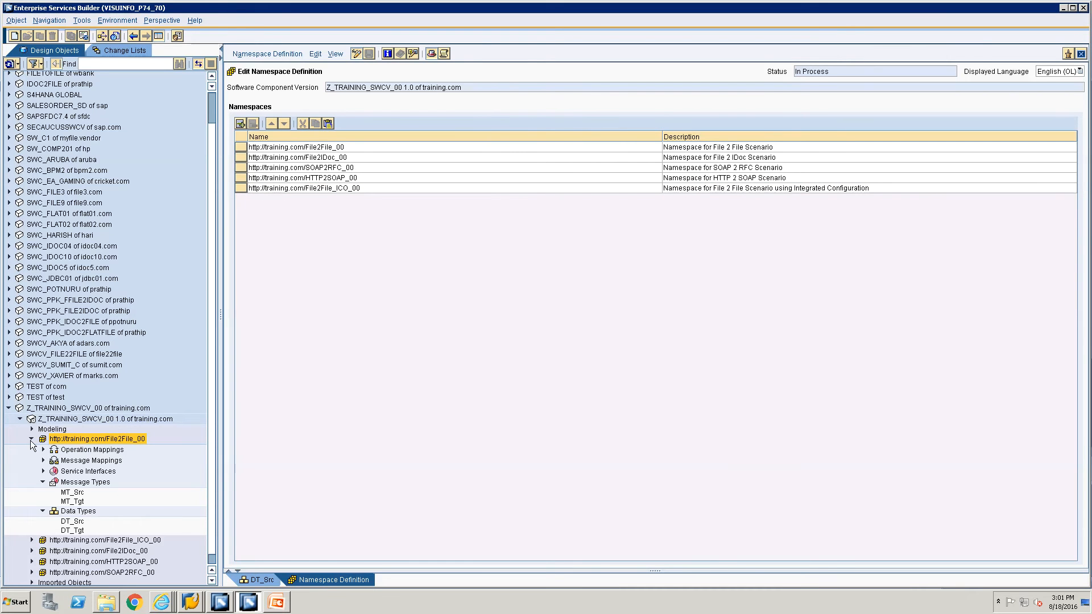
# Expand File2File_ICO_00 and open the DT_Tgt data type of File2File_00 for viewing.
pyautogui.scroll(-1, 52, 517)
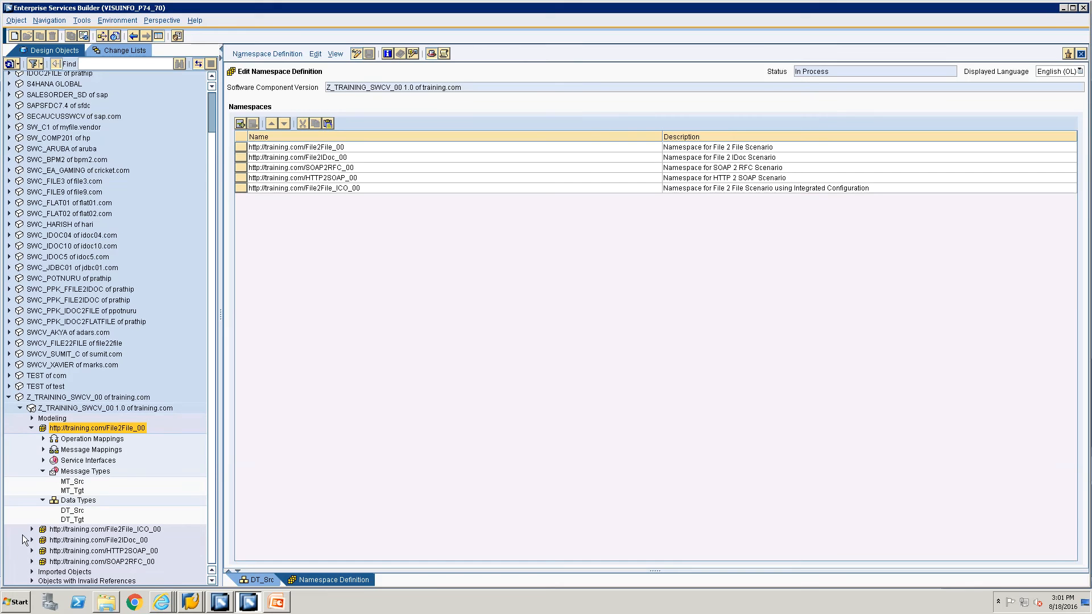
pyautogui.click(31, 529)
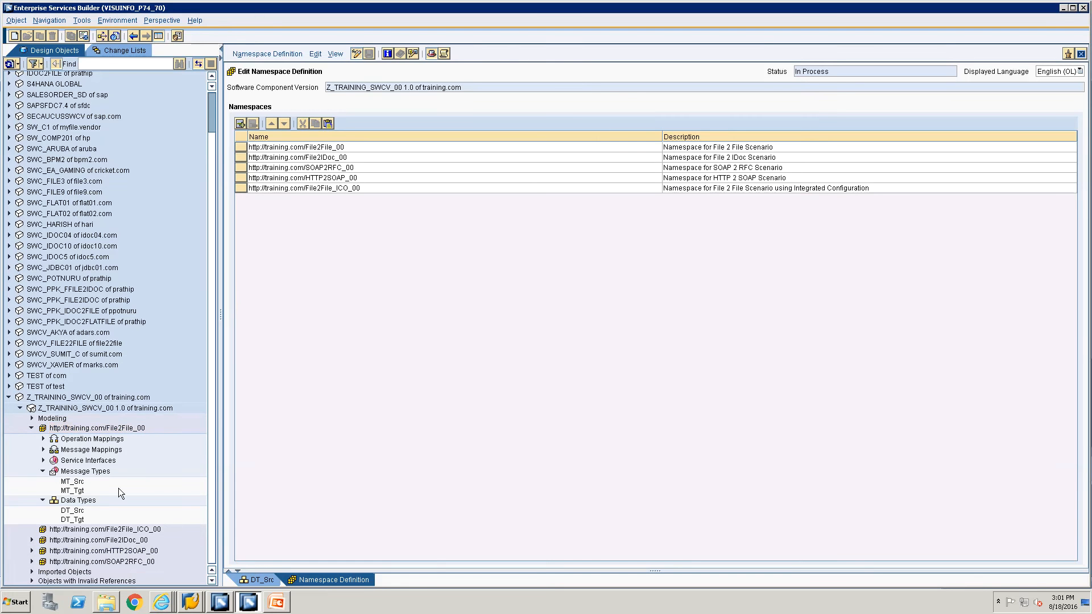
pyautogui.click(263, 579)
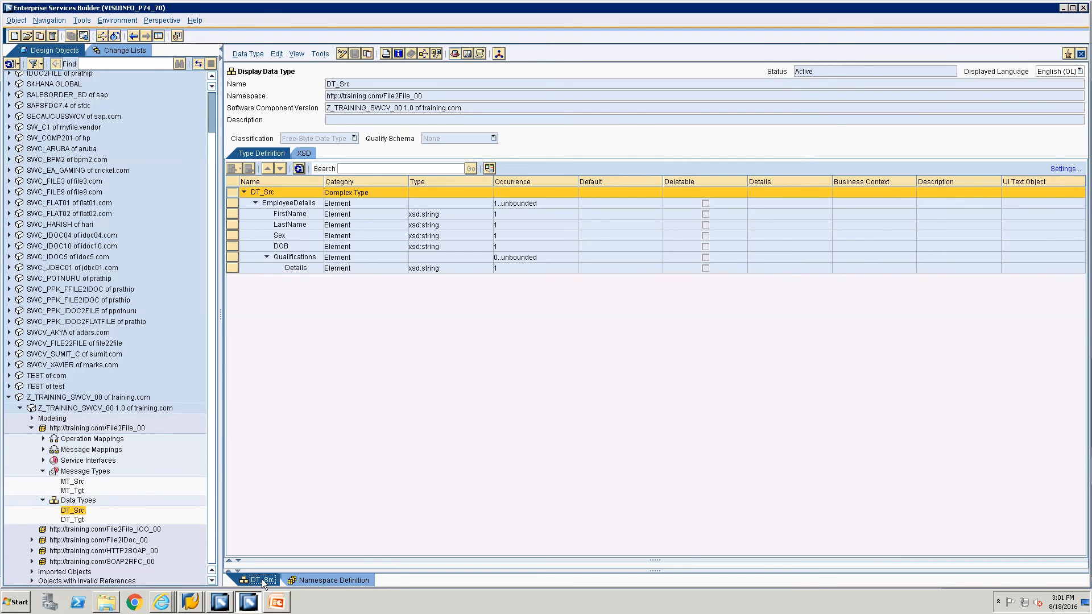
pyautogui.doubleClick(72, 519)
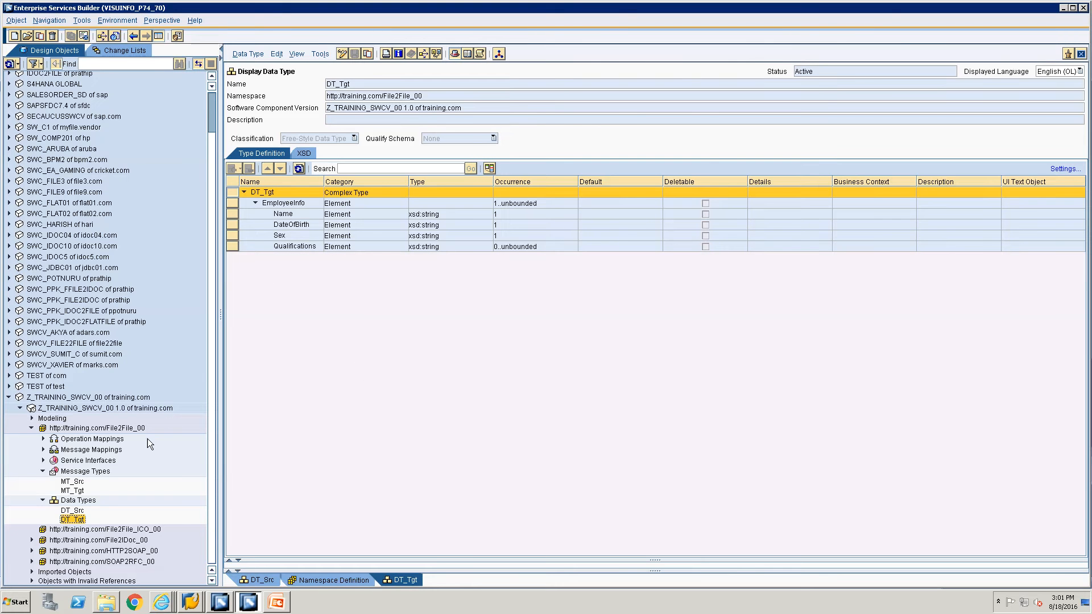
pyautogui.click(72, 511)
# Start copying DT_Src and set File2File_ICO_00 as the copy's target namespace.
pyautogui.rightClick(64, 514)
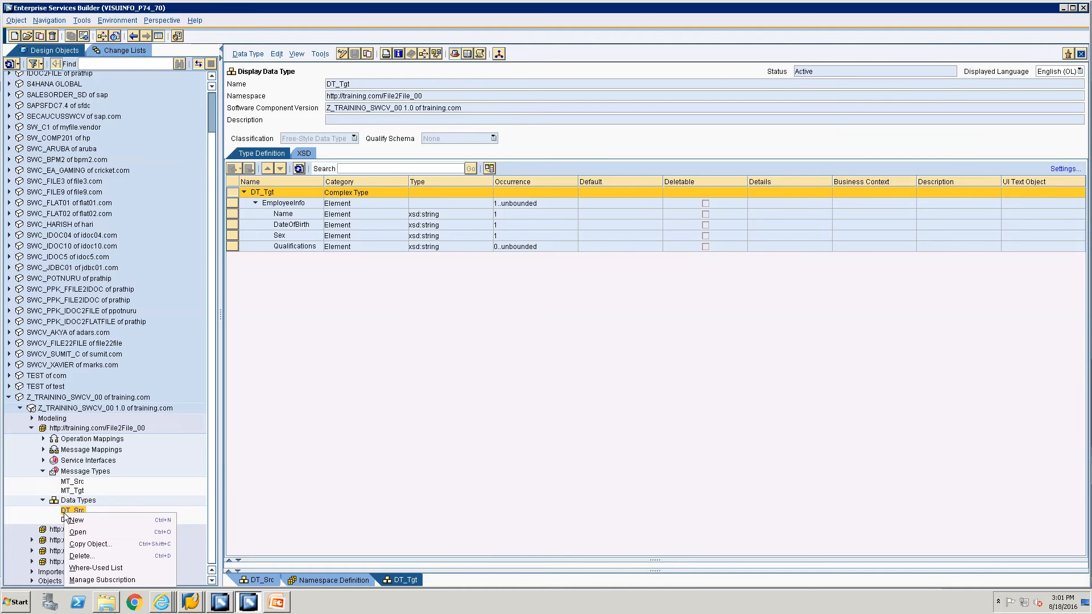
pyautogui.click(103, 545)
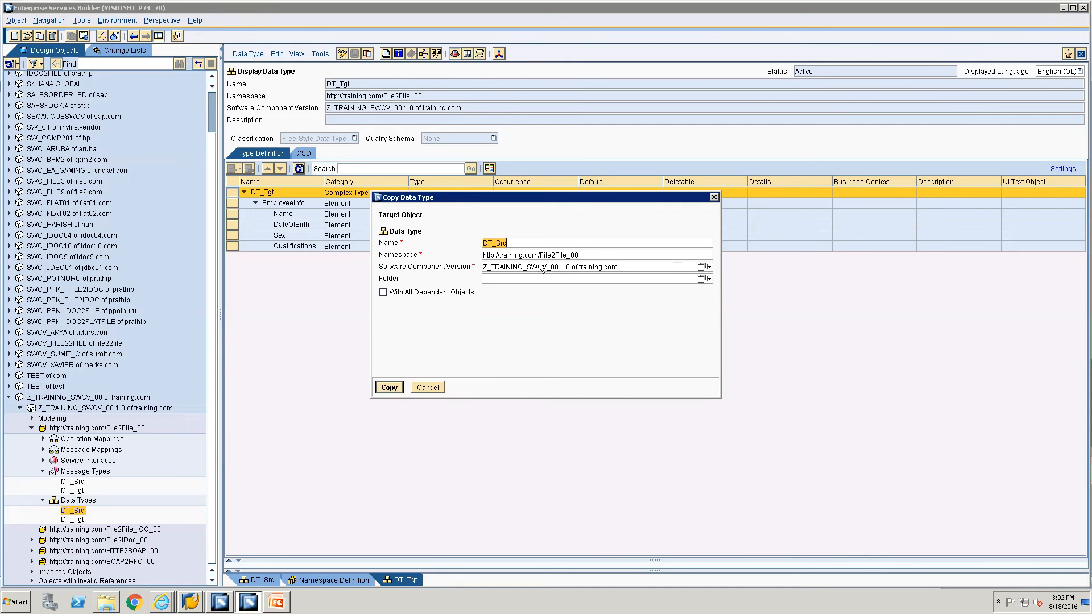
pyautogui.press('Tab')
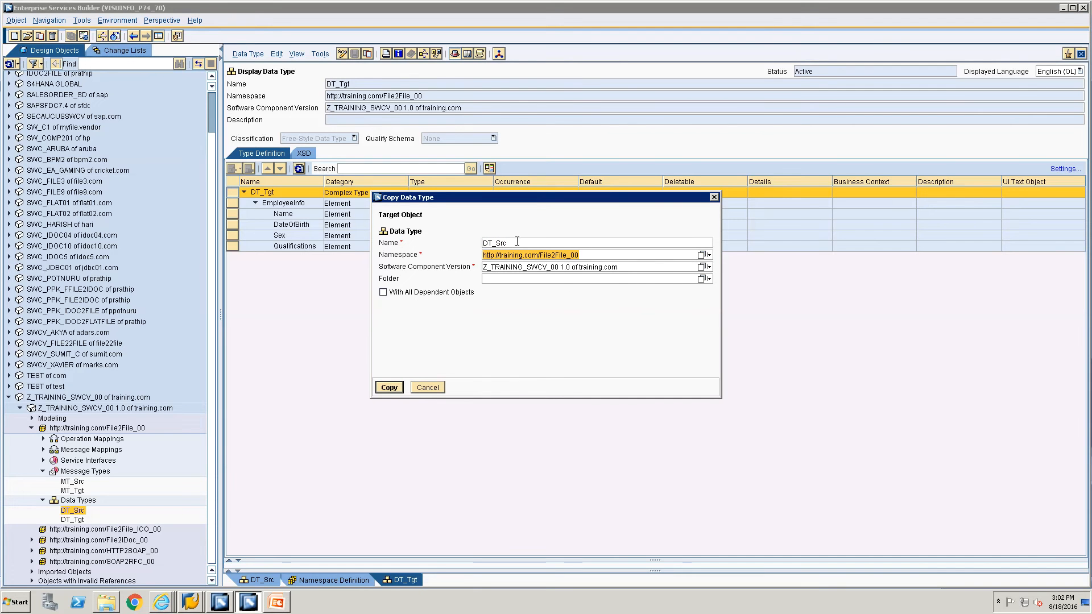
pyautogui.press('Delete')
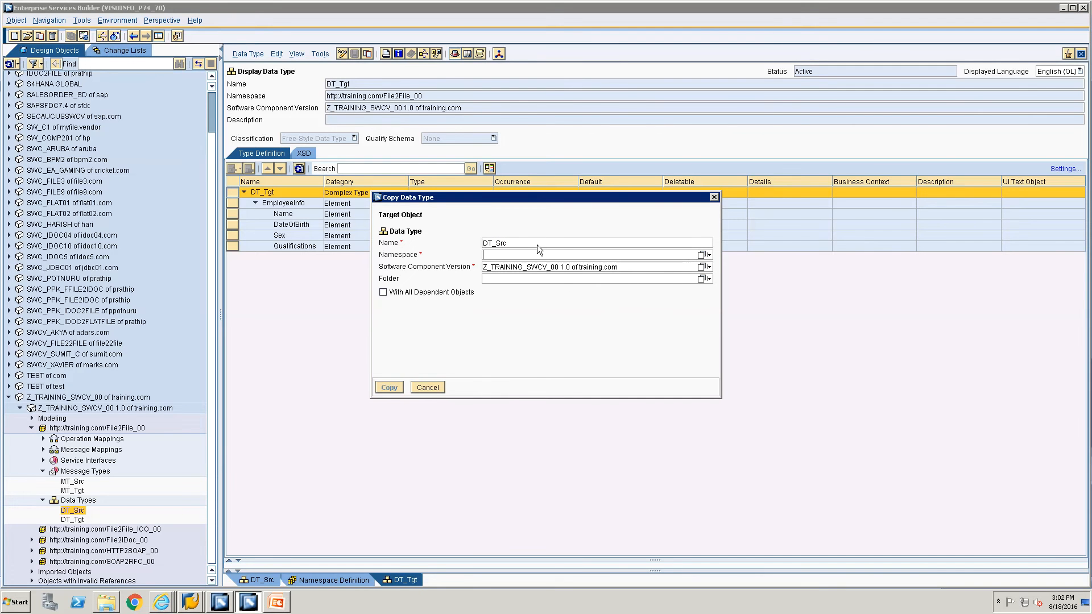
pyautogui.click(702, 256)
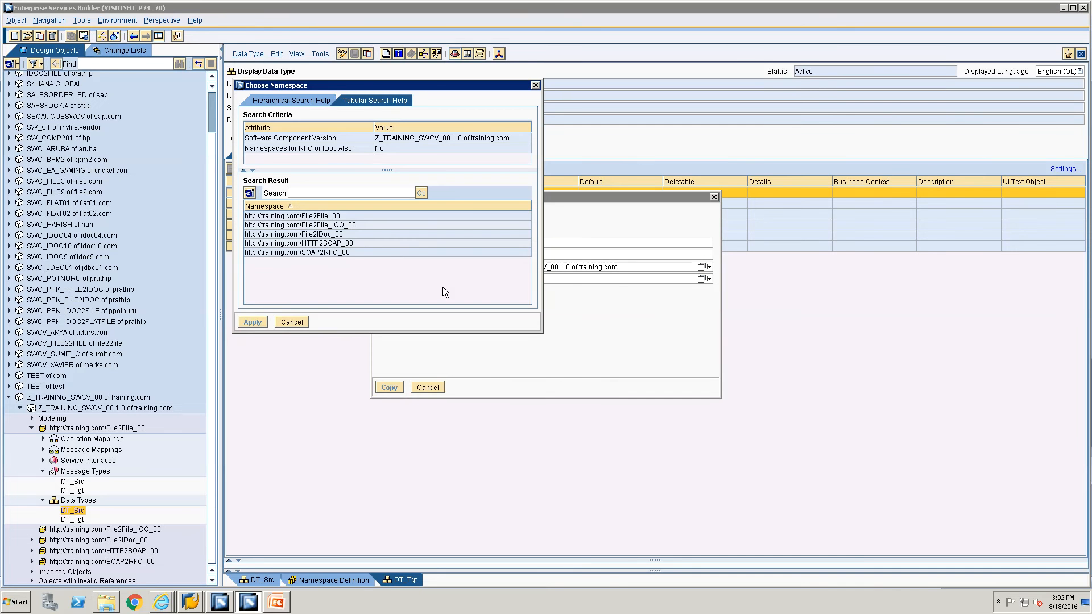
pyautogui.click(323, 226)
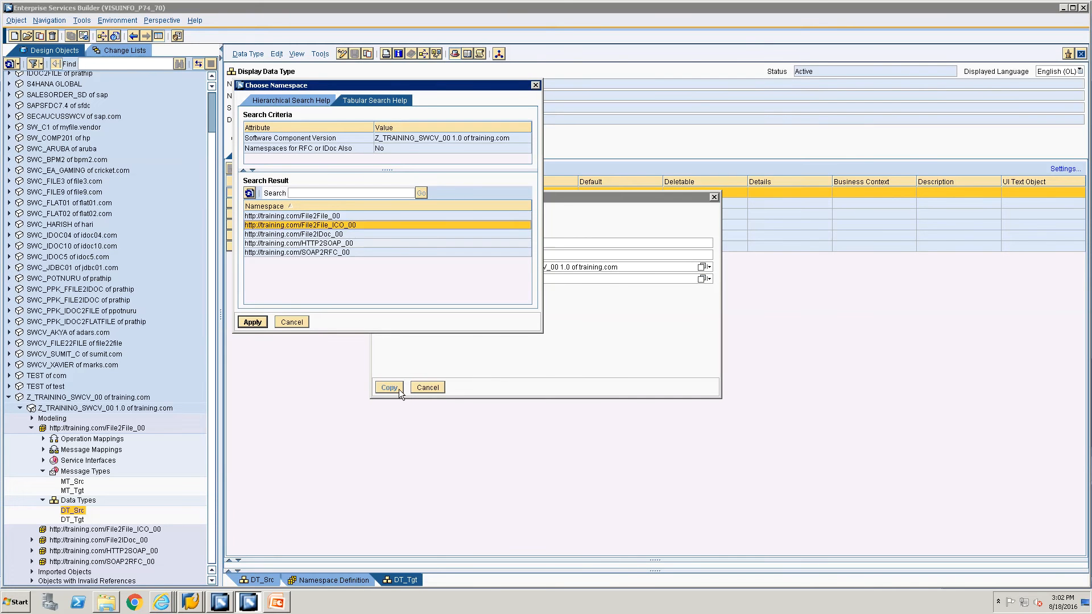
pyautogui.click(256, 323)
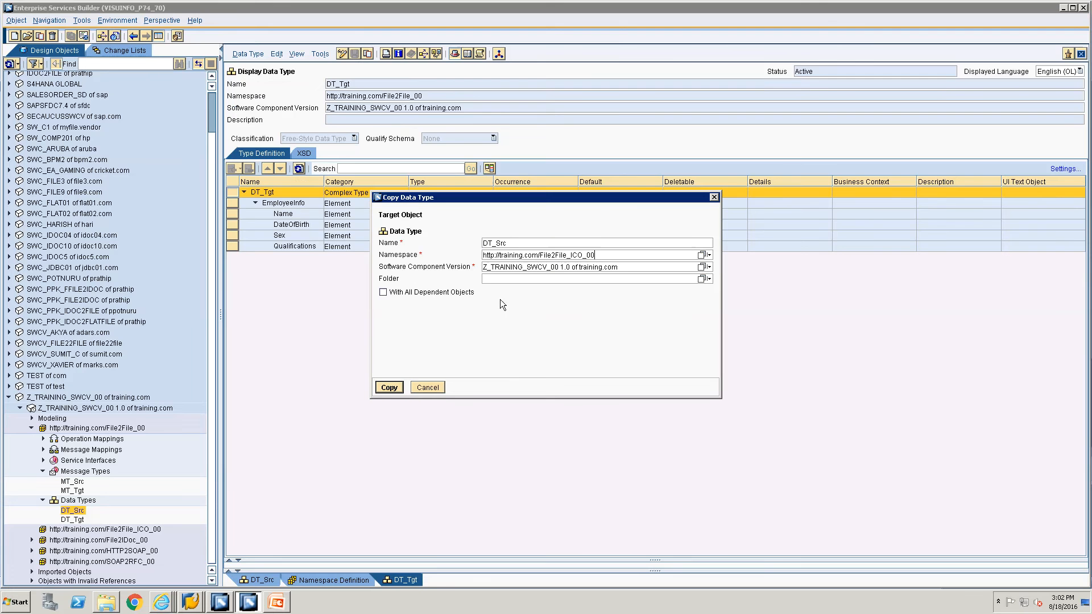
# Create the DT_Src copy in File2File_ICO_00 and check its name and namespace.
pyautogui.doubleClick(507, 244)
pyautogui.moveTo(600, 256); pyautogui.dragTo(505, 239)
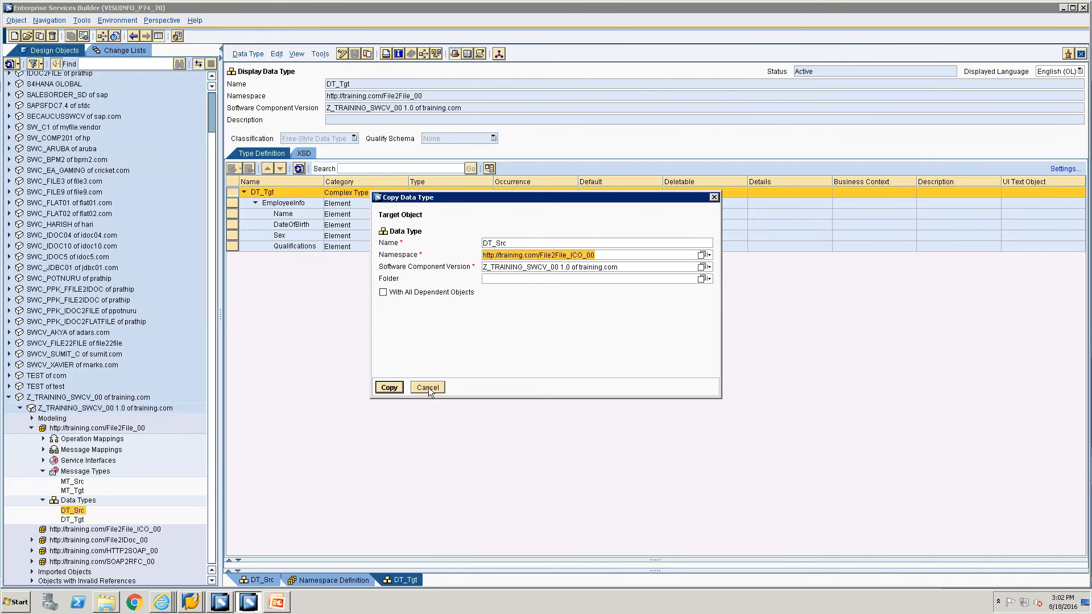
pyautogui.click(390, 388)
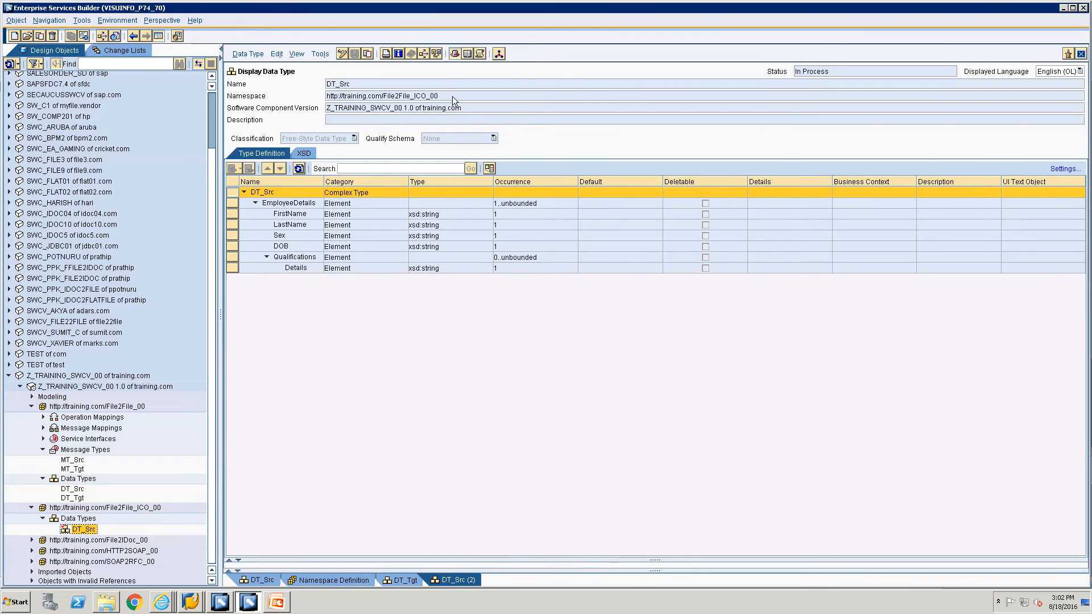
pyautogui.moveTo(453, 96); pyautogui.dragTo(301, 80)
pyautogui.click(367, 82)
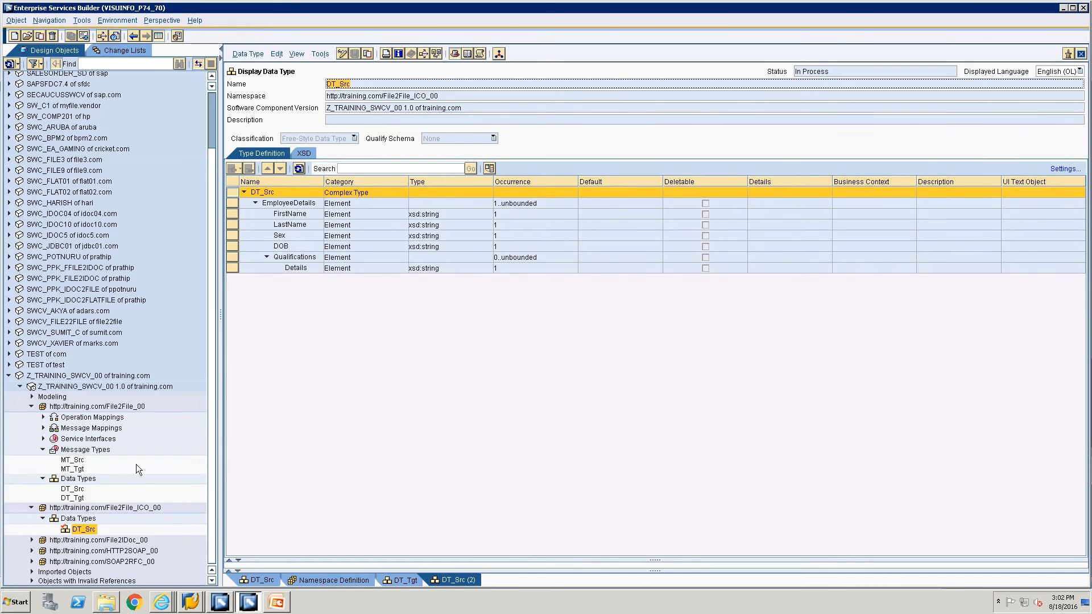
pyautogui.click(72, 499)
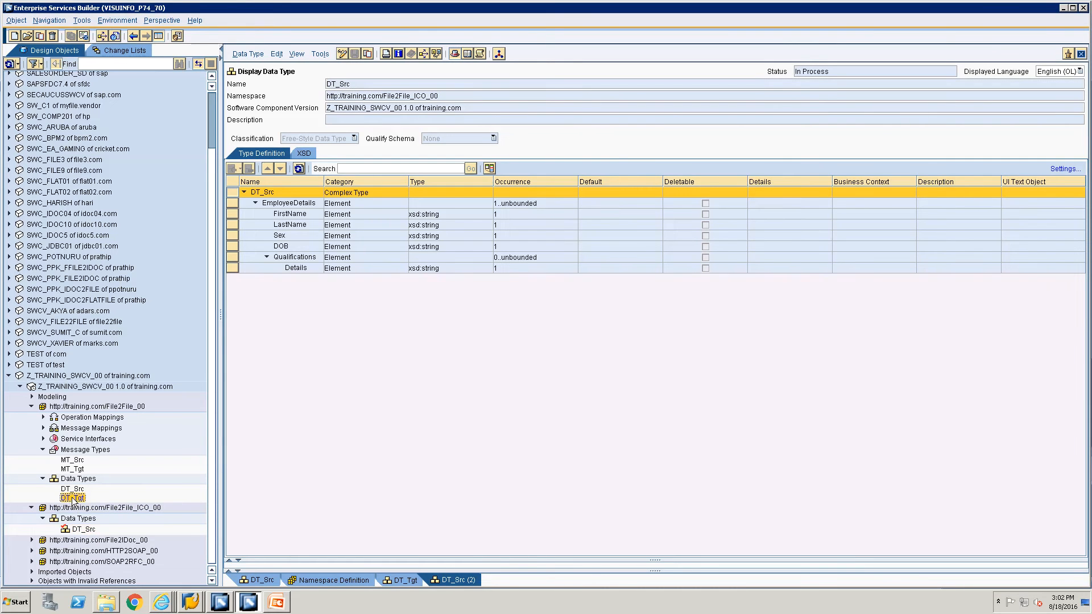
# Copy the DT_Tgt data type into the File2File_ICO_00 namespace.
pyautogui.rightClick(72, 500)
pyautogui.click(94, 527)
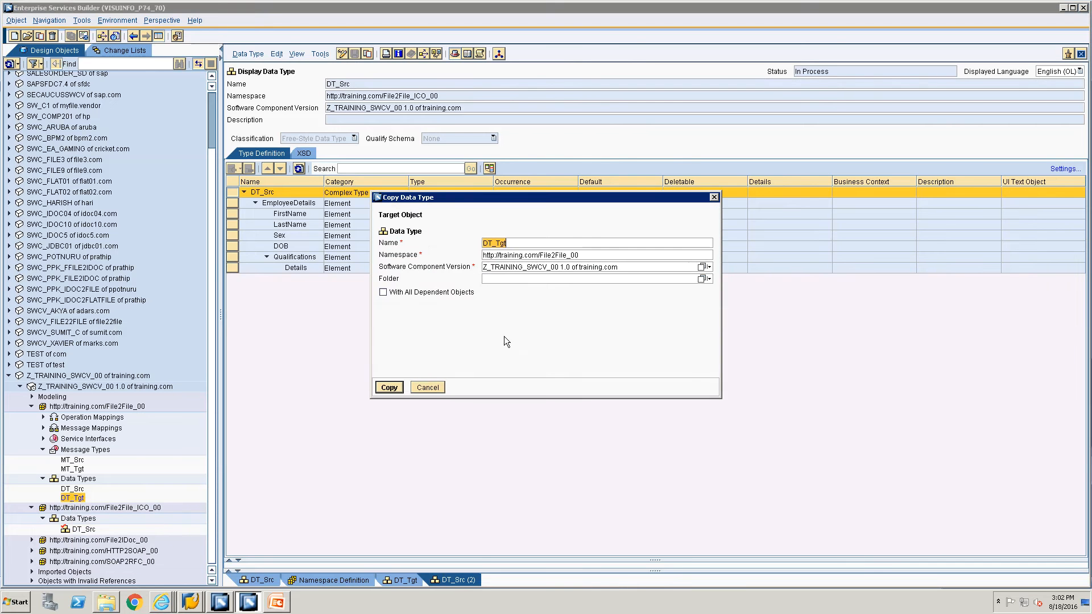
pyautogui.click(542, 256)
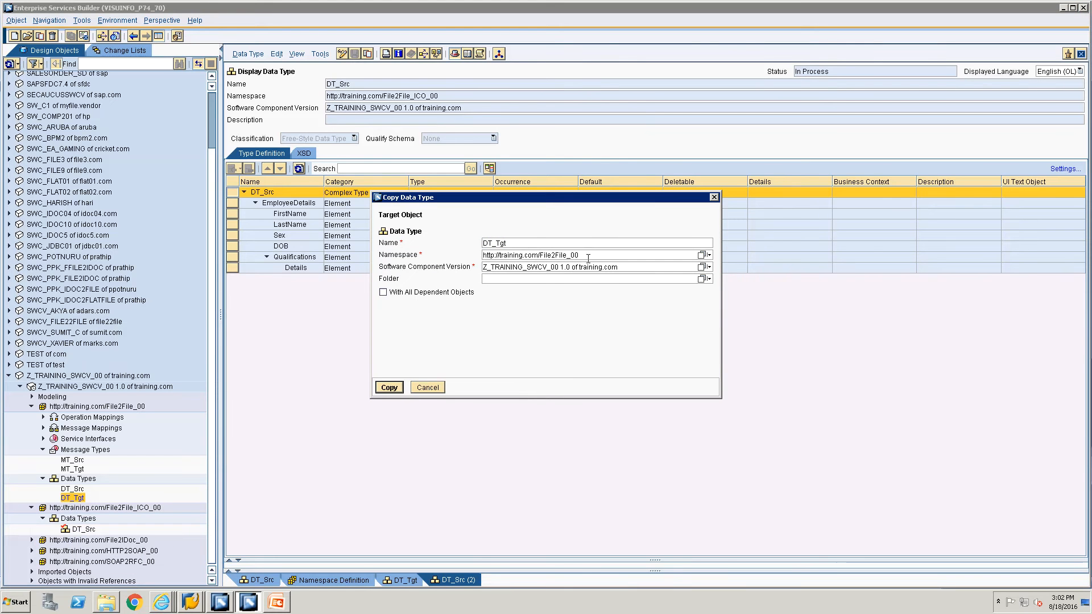
pyautogui.moveTo(589, 257); pyautogui.dragTo(483, 257)
pyautogui.press('BackSpace')
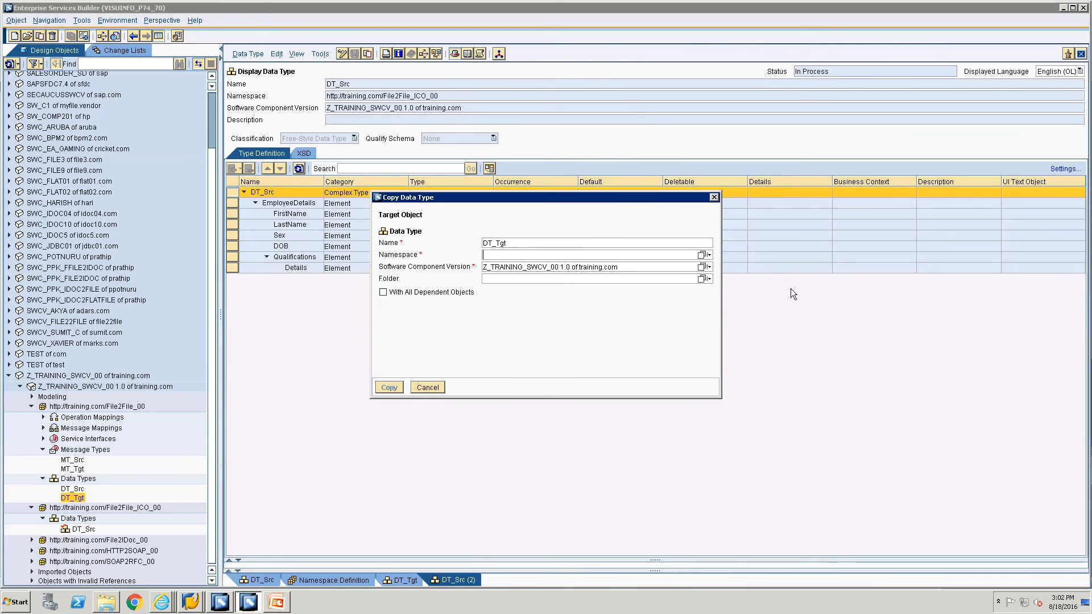
pyautogui.click(701, 255)
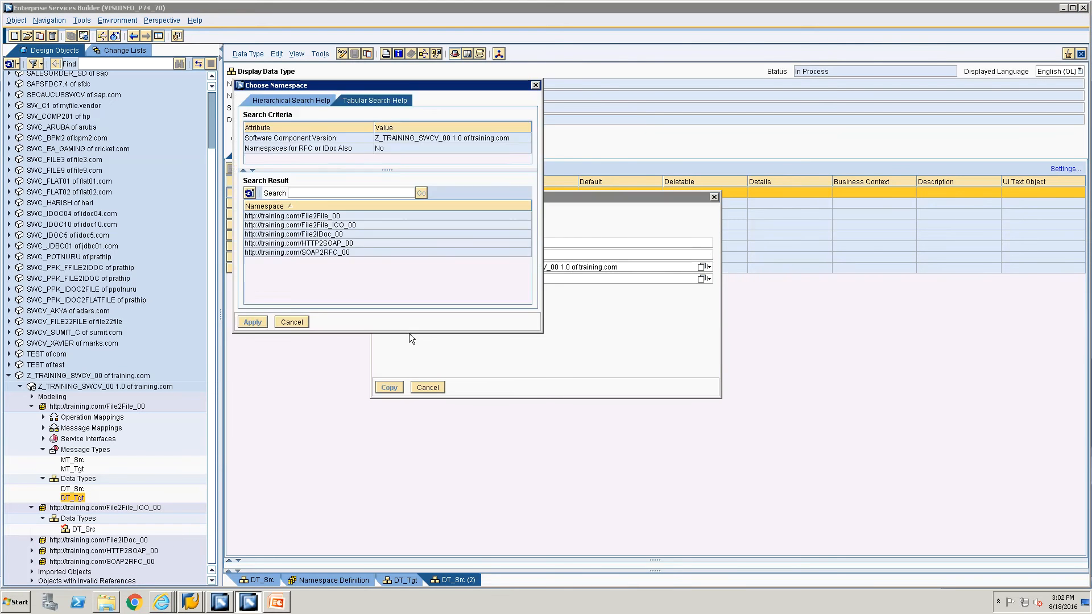
pyautogui.click(322, 225)
pyautogui.click(253, 322)
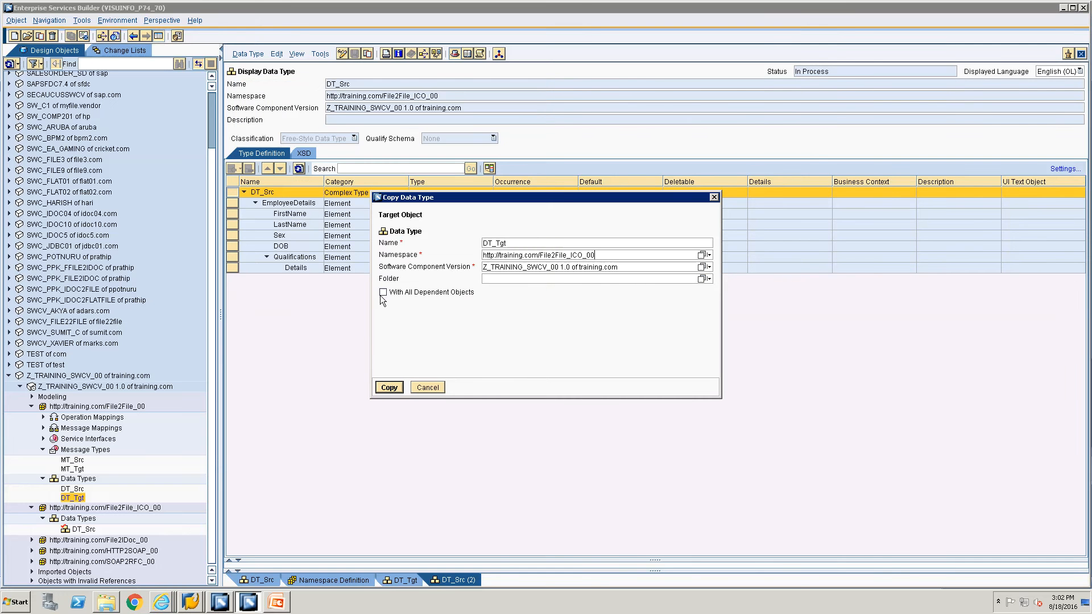
pyautogui.click(398, 387)
# Close all open editors and open DT_Src and DT_Tgt from File2File_ICO_00 for viewing.
pyautogui.rightClick(463, 577)
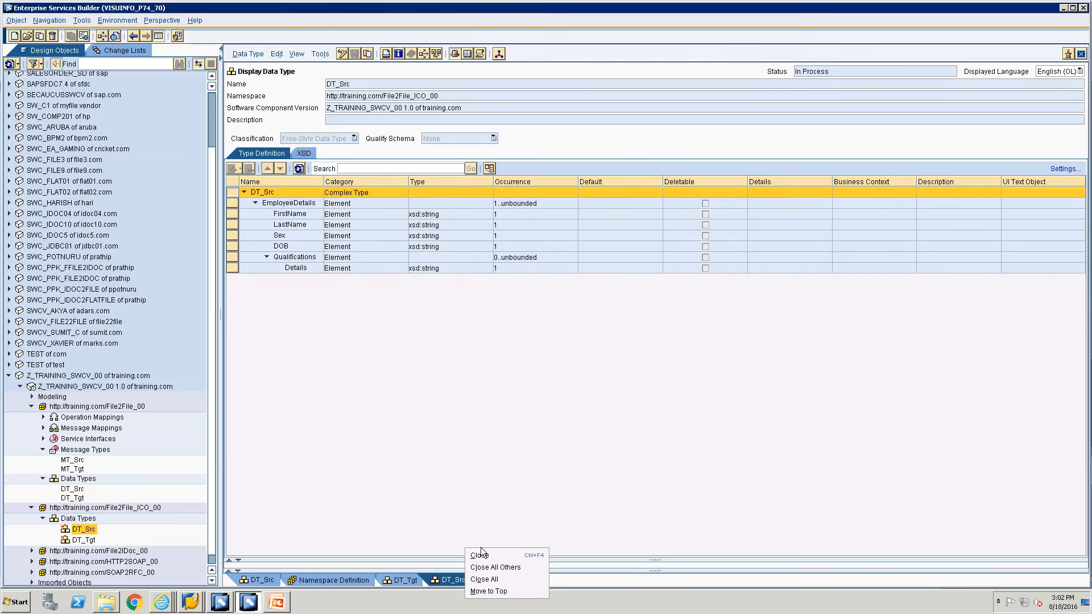
pyautogui.click(484, 580)
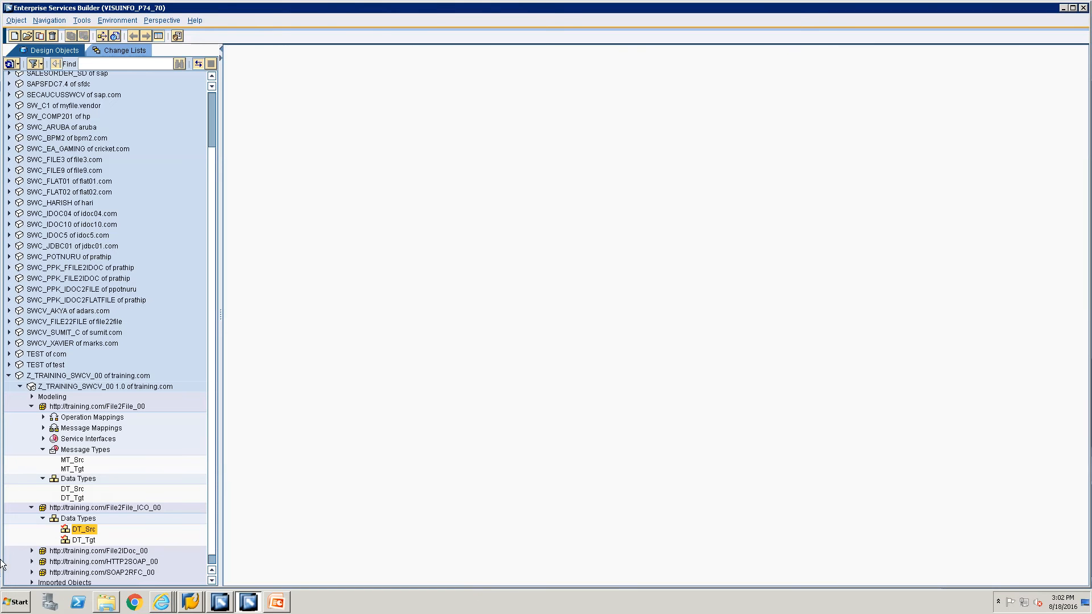
pyautogui.doubleClick(80, 529)
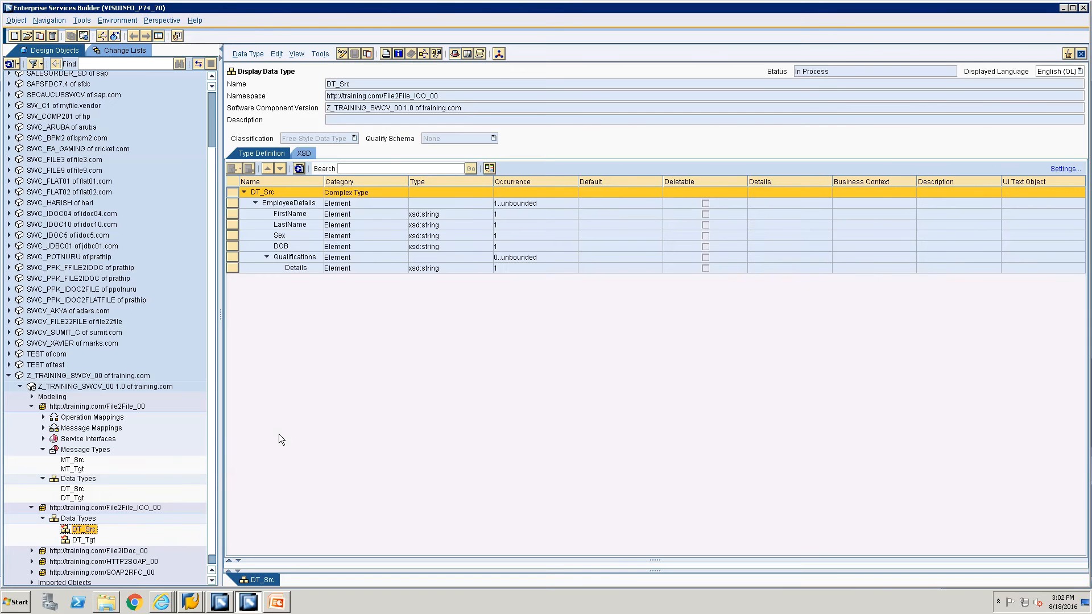
pyautogui.doubleClick(84, 541)
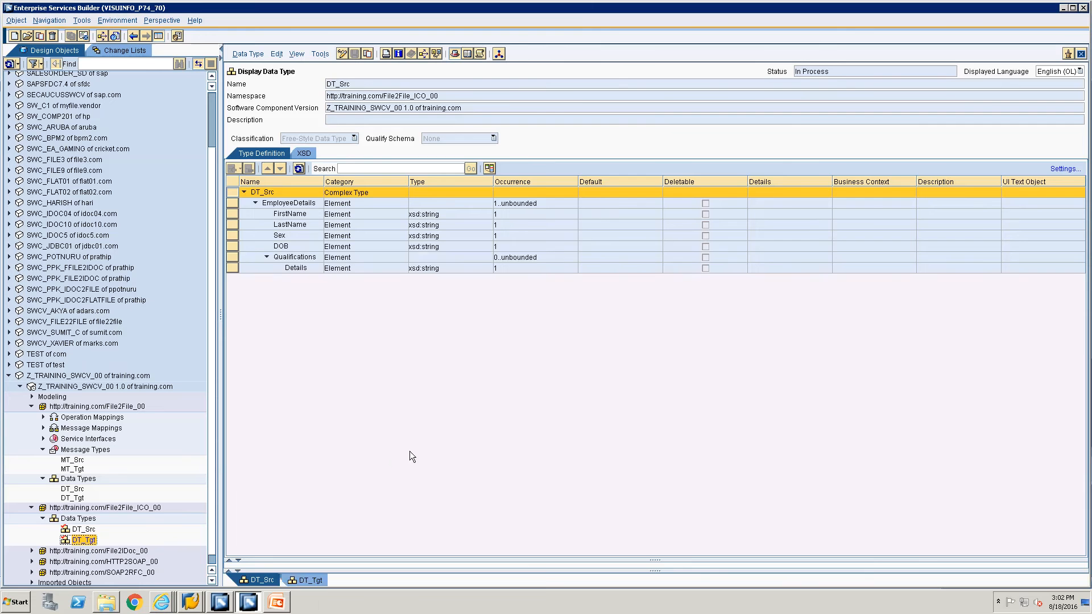
pyautogui.click(73, 519)
# Create a new message type named MT_Src in File2File_ICO_00.
pyautogui.rightClick(73, 519)
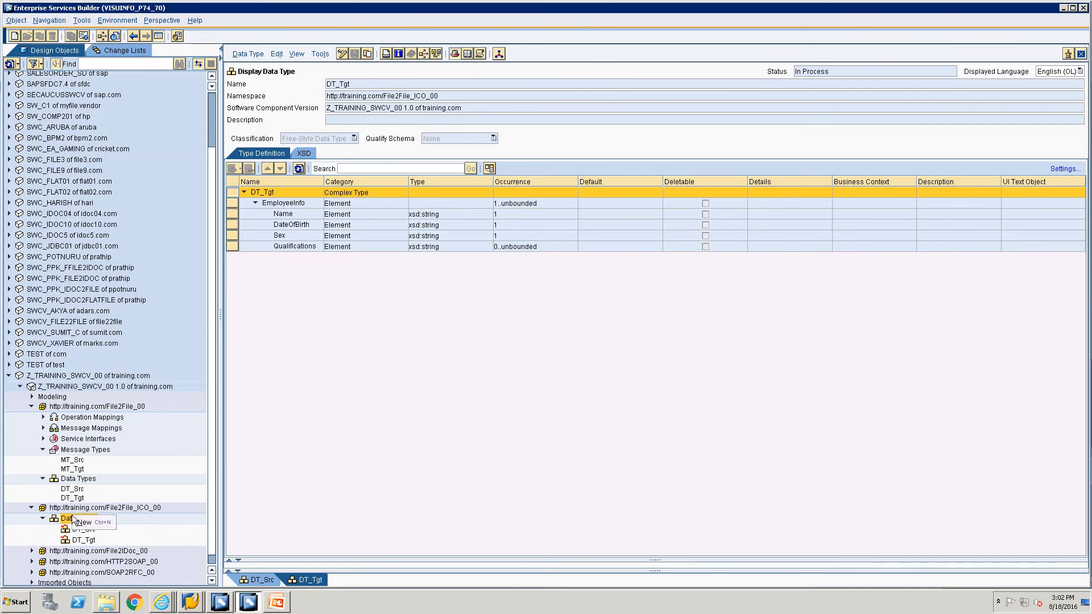
pyautogui.click(91, 522)
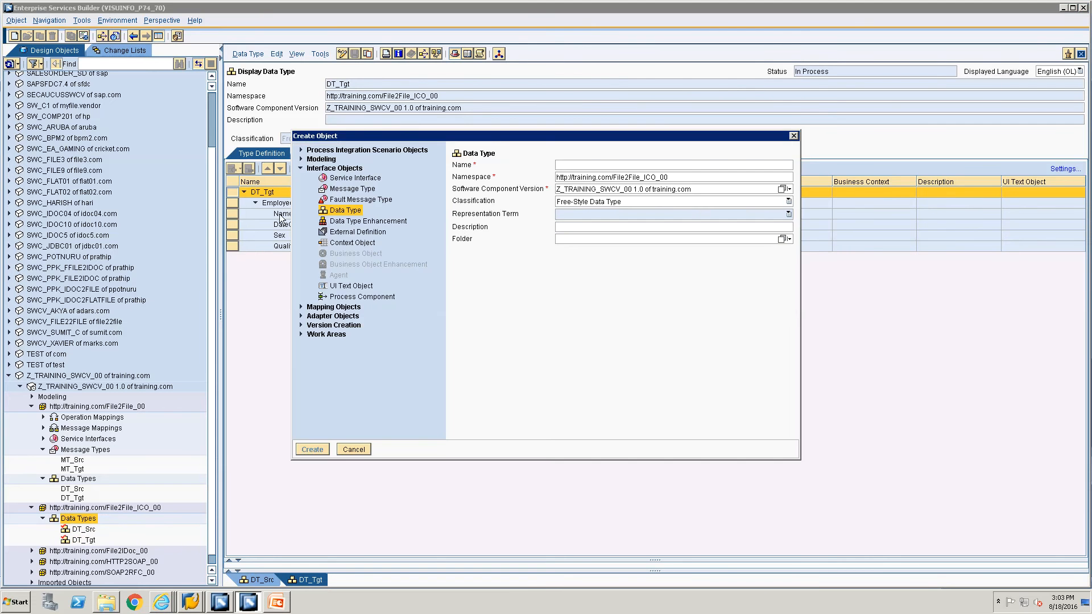
pyautogui.click(353, 188)
pyautogui.write('MT')
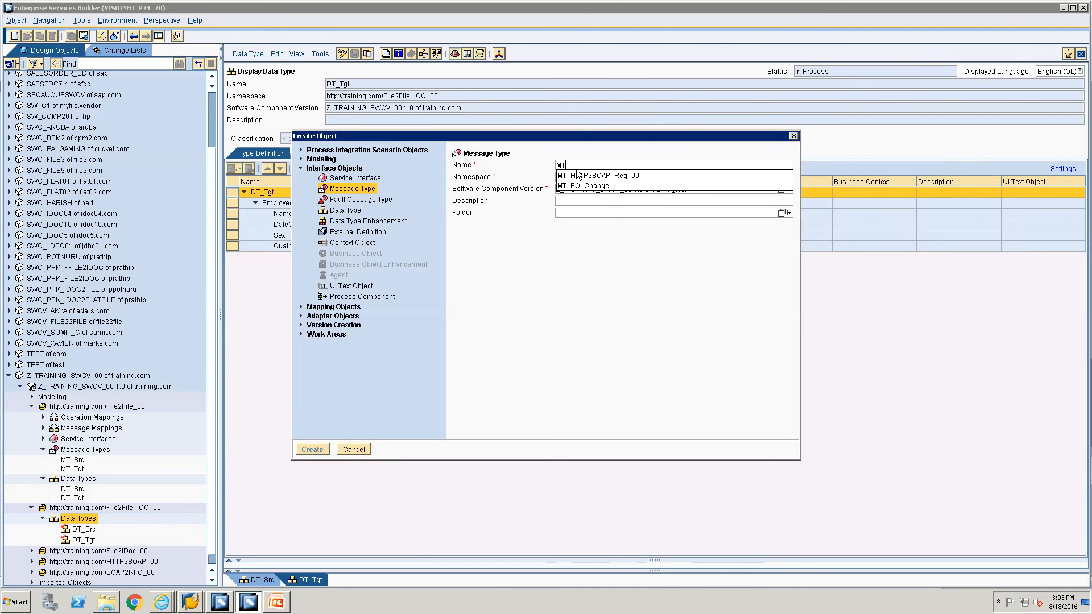
pyautogui.write('_File2')
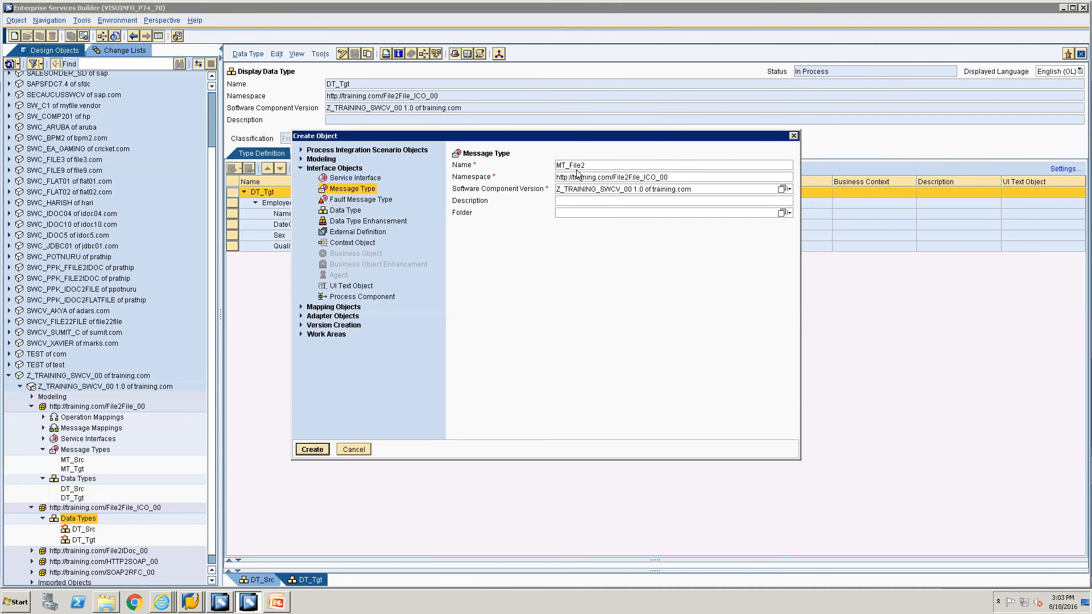
pyautogui.press('BackSpace')
pyautogui.press('BackSpace')
pyautogui.press('BackSpace')
pyautogui.write('Src')
pyautogui.press('Return')
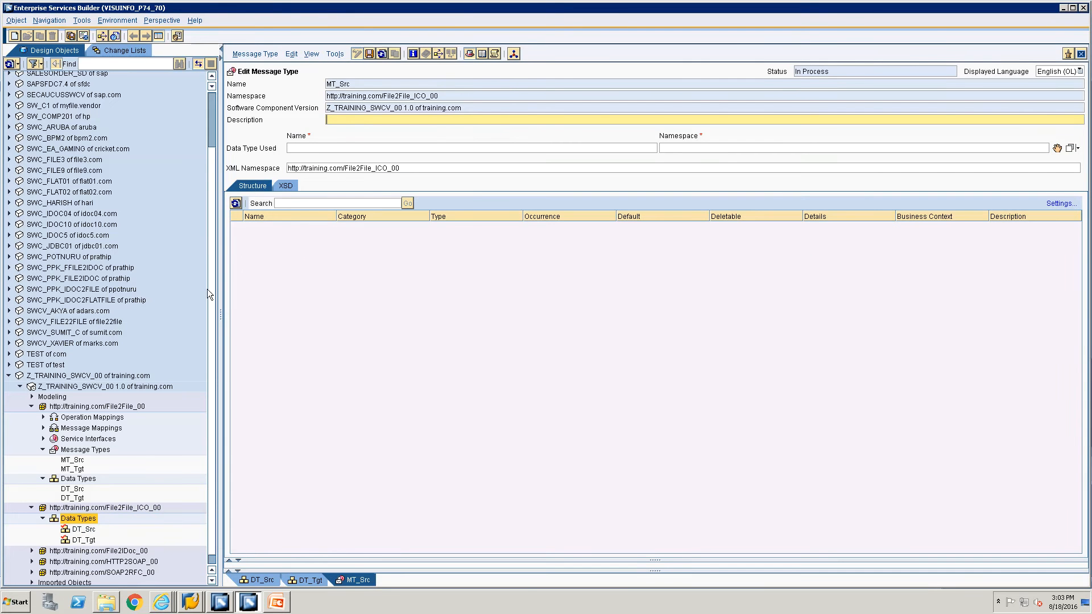
# Assign DT_Src as the data type used by MT_Src.
pyautogui.click(84, 530)
pyautogui.moveTo(85, 532); pyautogui.dragTo(1058, 150)
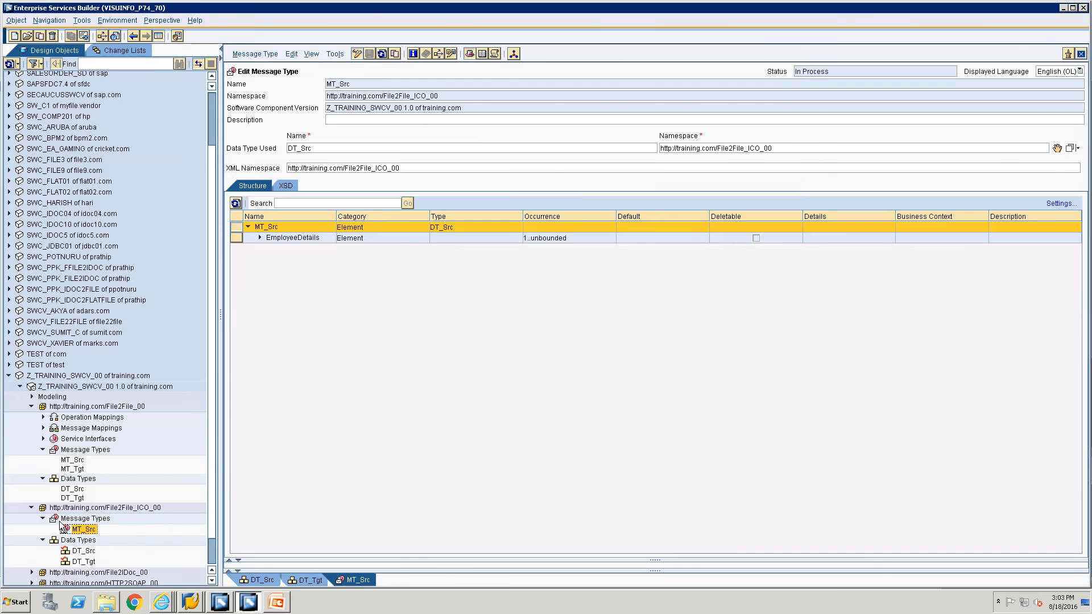
pyautogui.click(82, 519)
pyautogui.rightClick(80, 522)
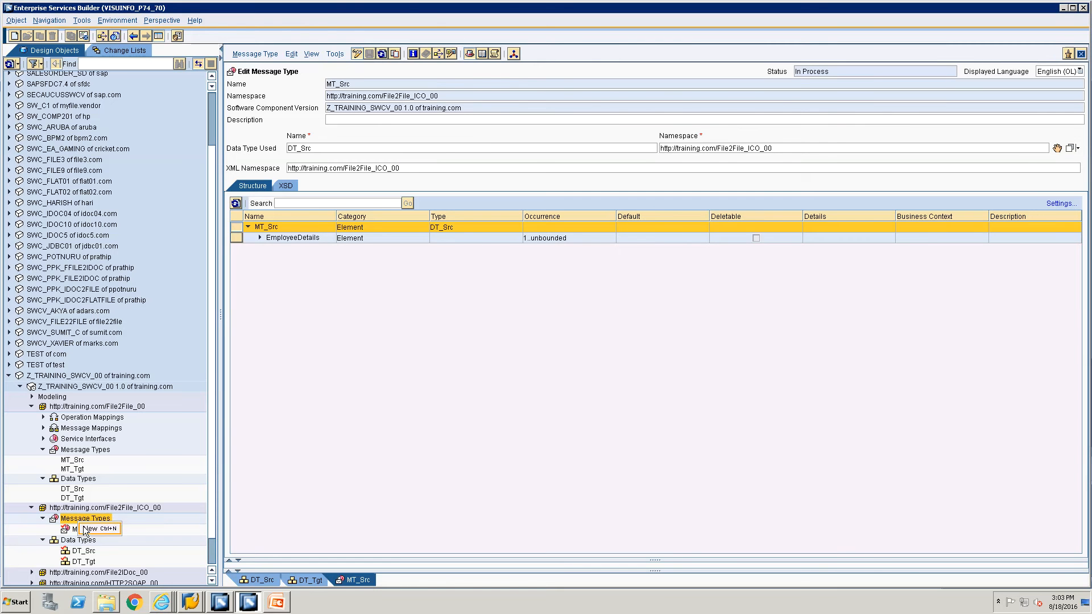
# Create another message type named MT_Tgt in File2File_ICO_00.
pyautogui.click(91, 528)
pyautogui.click(341, 191)
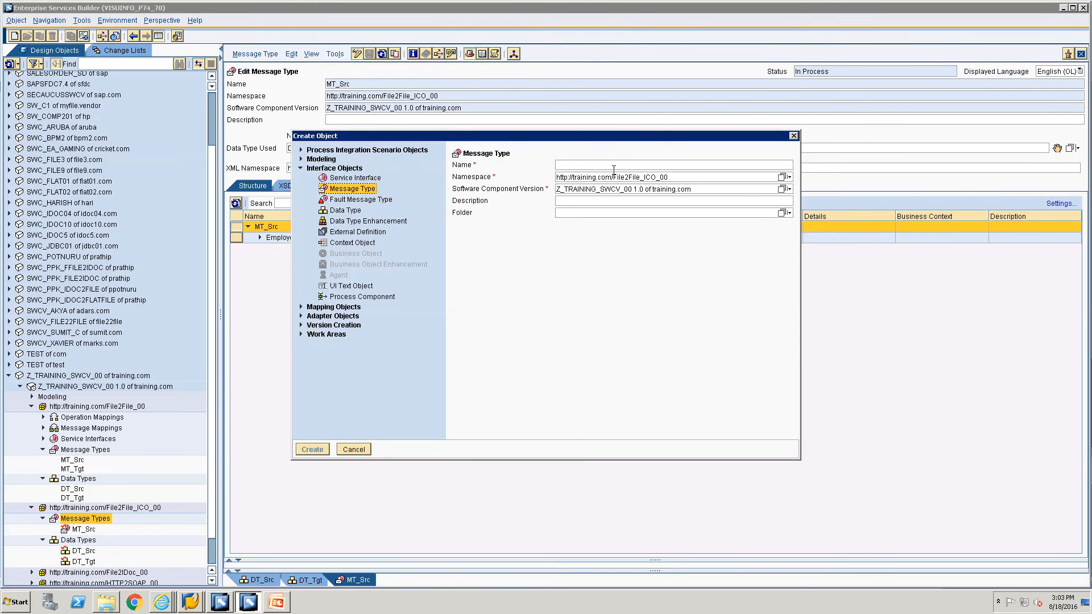
pyautogui.hotkey('shift', 'm')
pyautogui.click(615, 166)
pyautogui.write('MT_T')
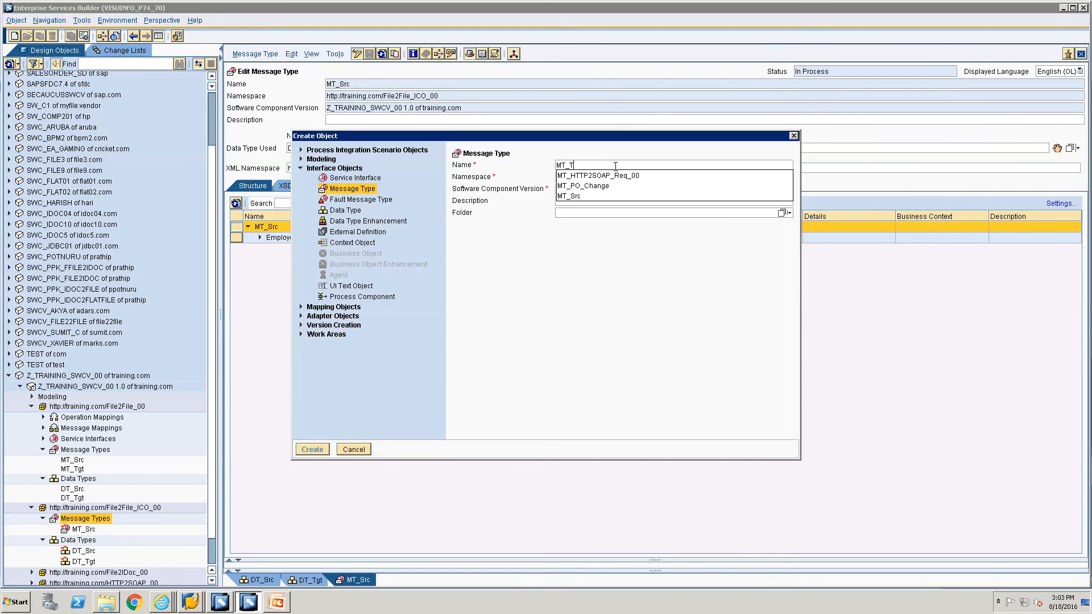
pyautogui.write('gt')
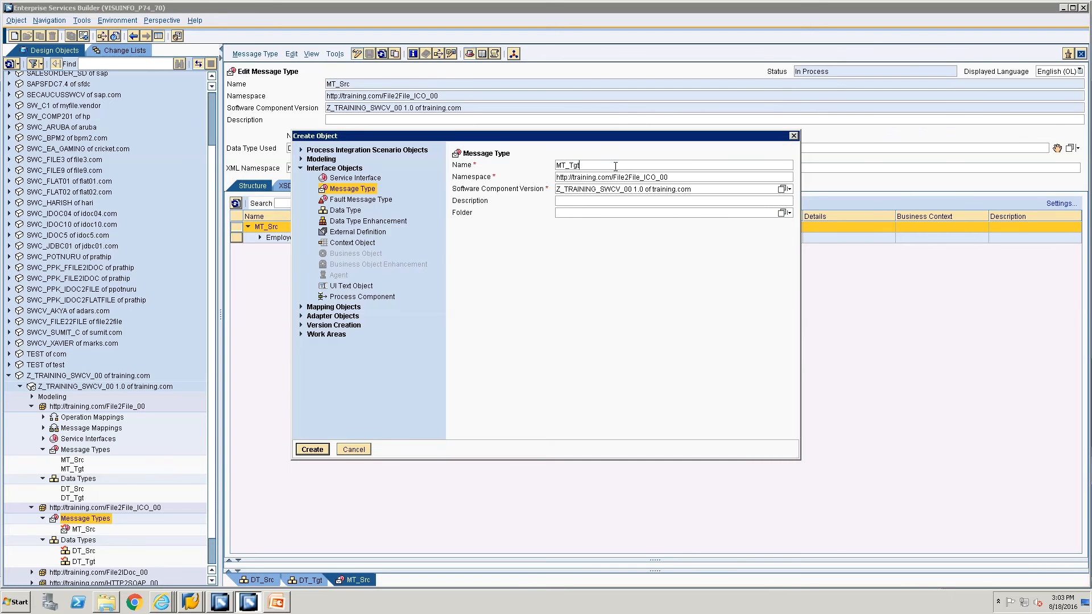
pyautogui.click(313, 450)
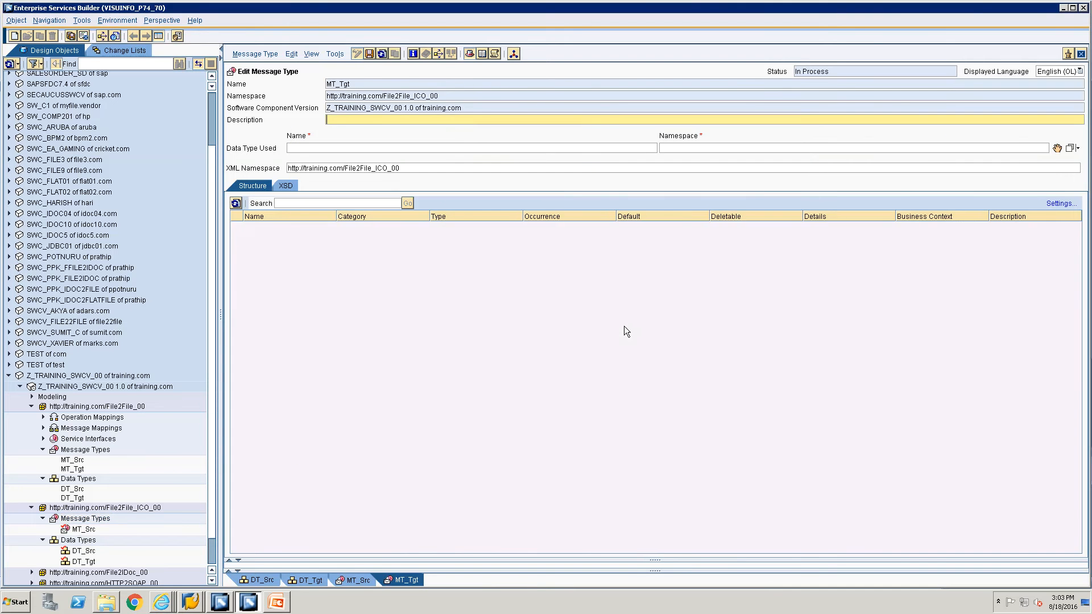
# Assign DT_Tgt as MT_Tgt's data type and save the message type.
pyautogui.moveTo(84, 562); pyautogui.dragTo(1057, 149)
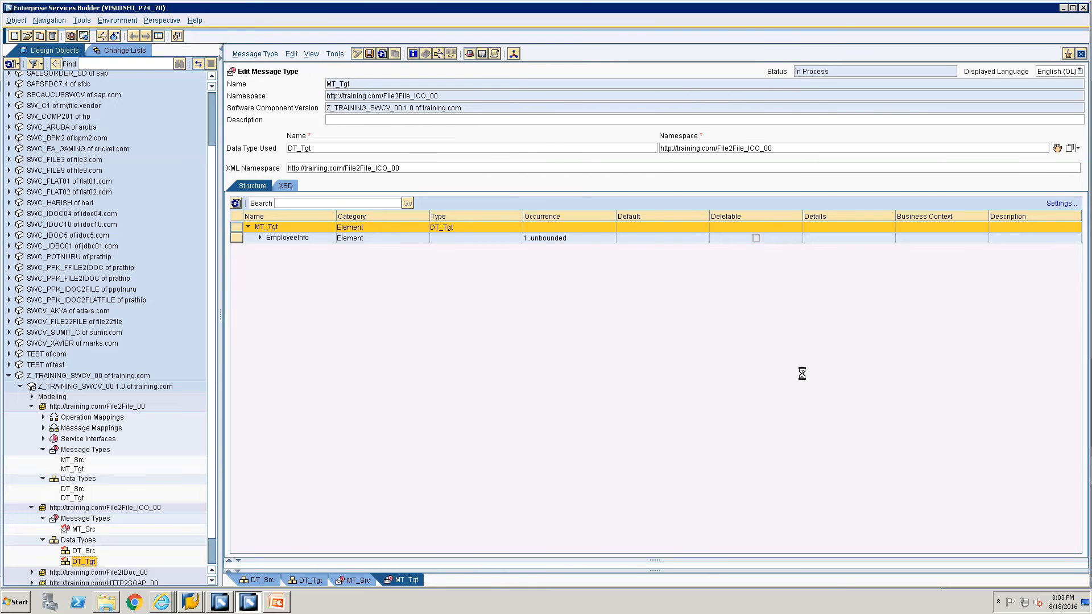
pyautogui.hotkey('ctrl', 's')
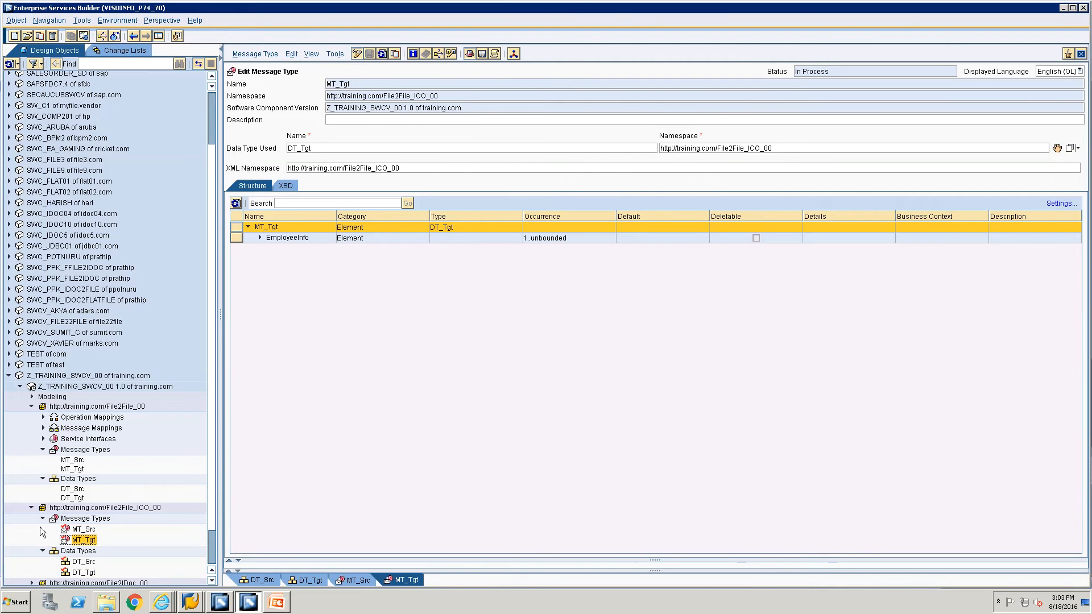
pyautogui.click(43, 552)
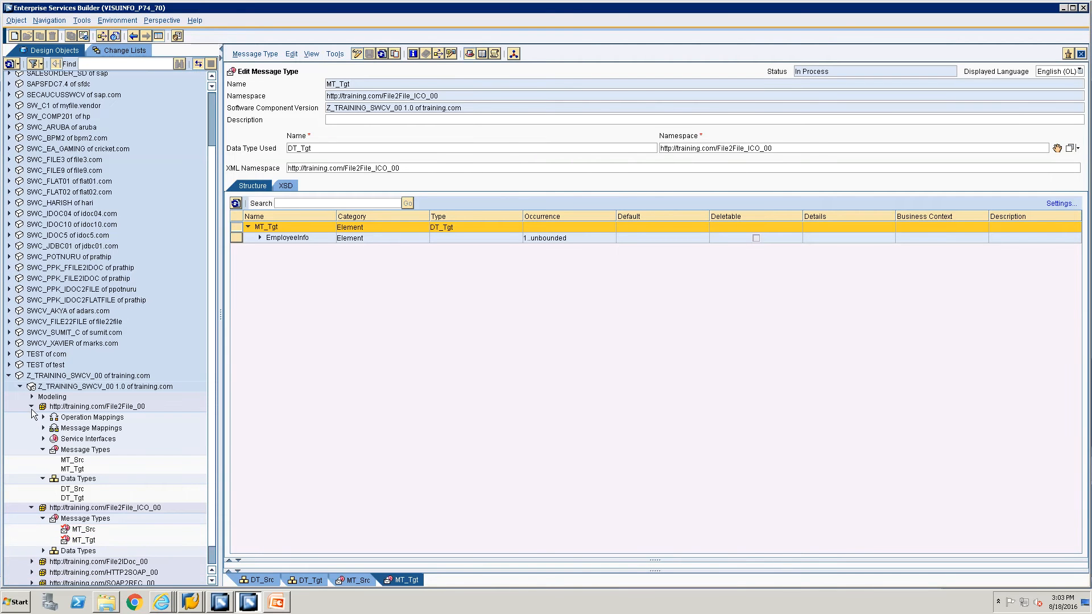
pyautogui.click(32, 407)
# Create a new service interface named SIOA_File2File in File2File_ICO_00.
pyautogui.click(42, 528)
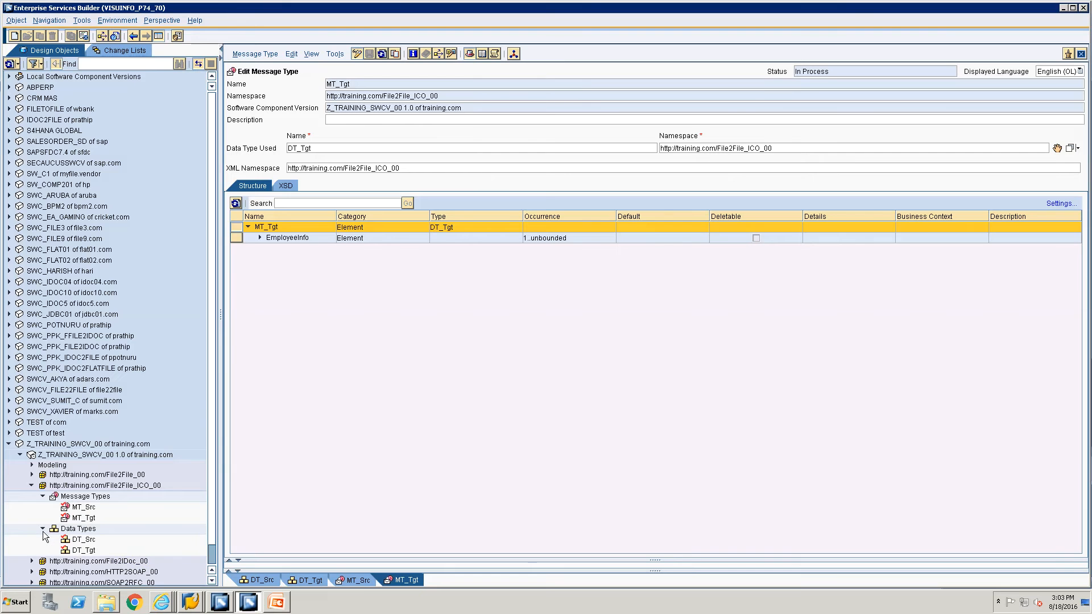
pyautogui.scroll(-1, 63, 523)
pyautogui.click(85, 477)
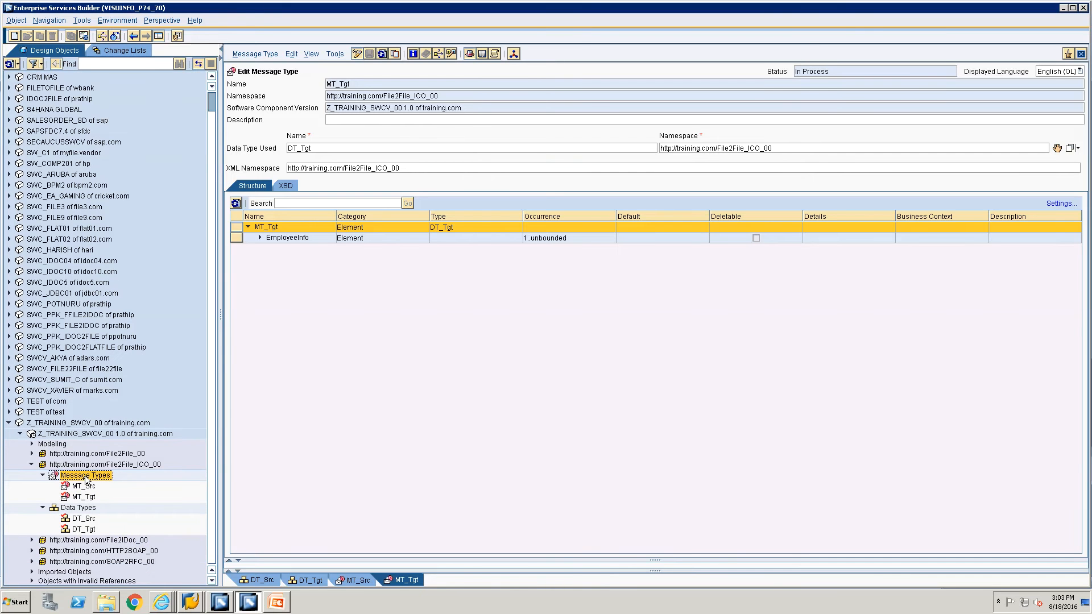
pyautogui.rightClick(86, 478)
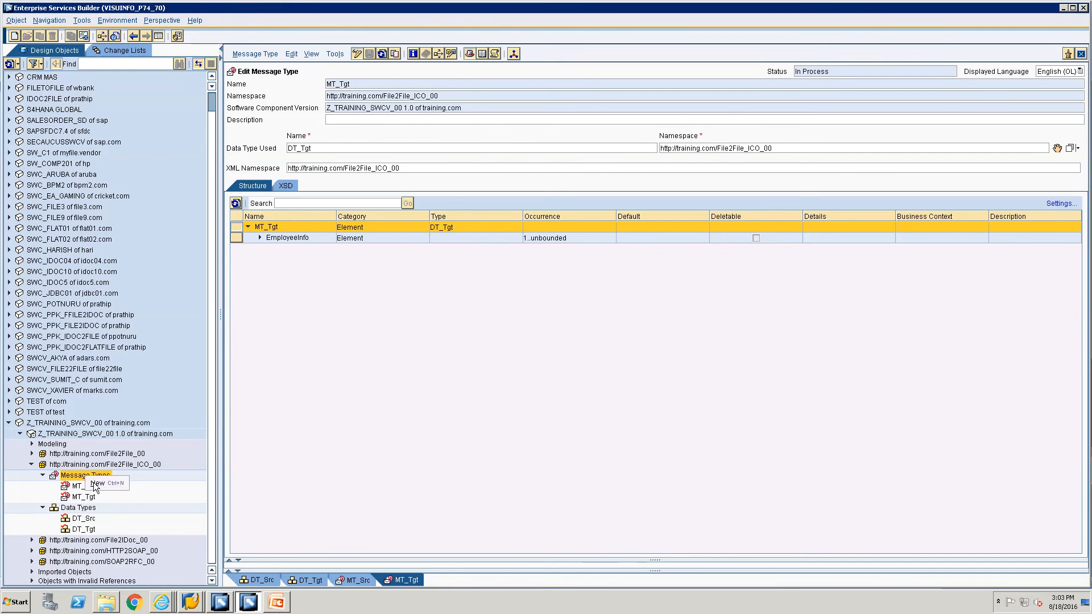
pyautogui.click(96, 484)
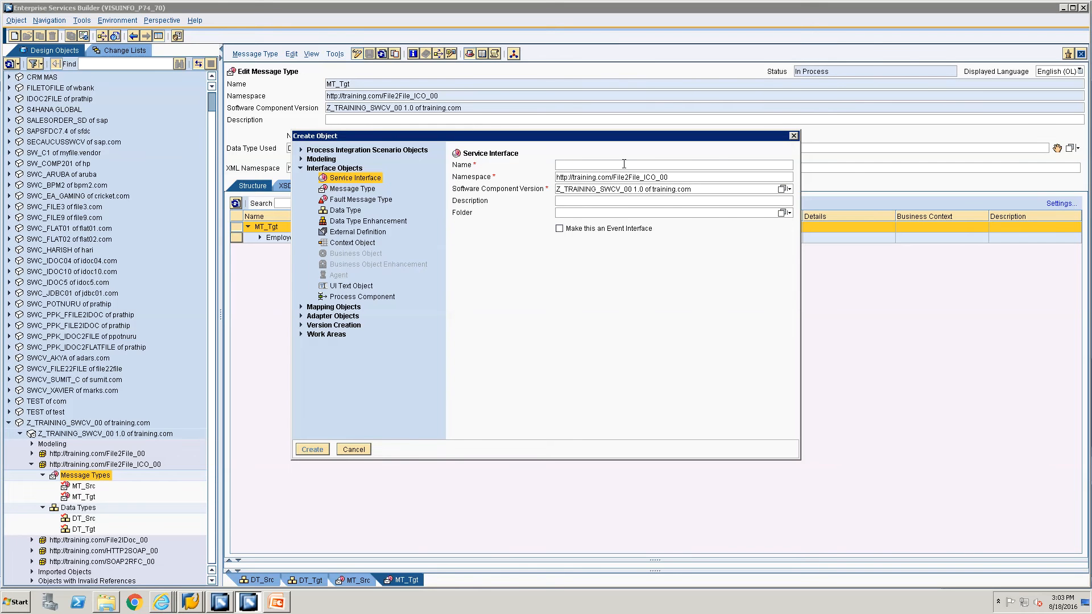
pyautogui.write('SIOA_Fi')
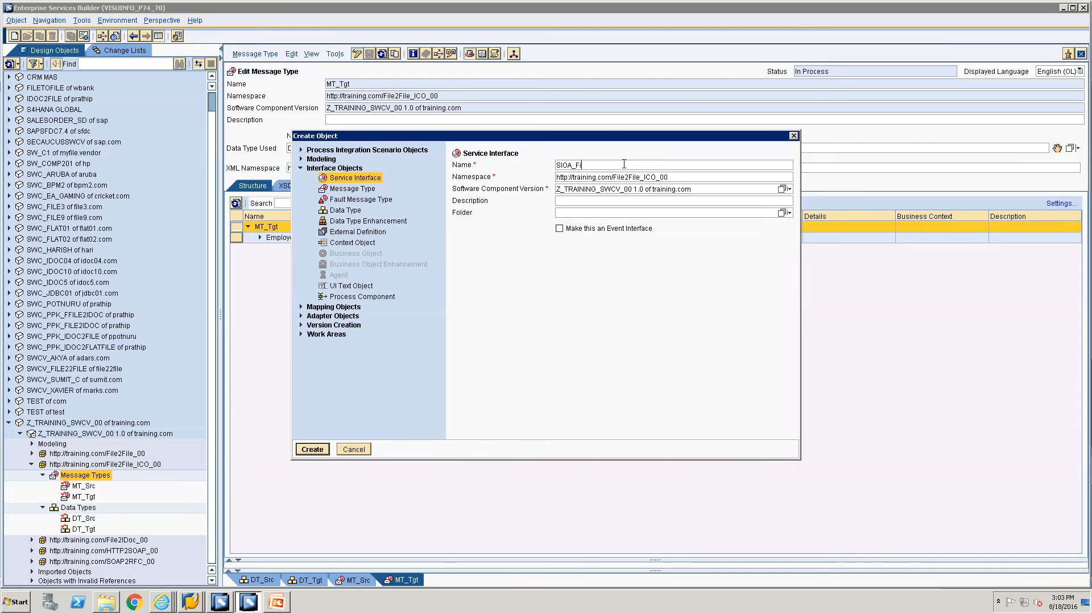
pyautogui.write('le2File')
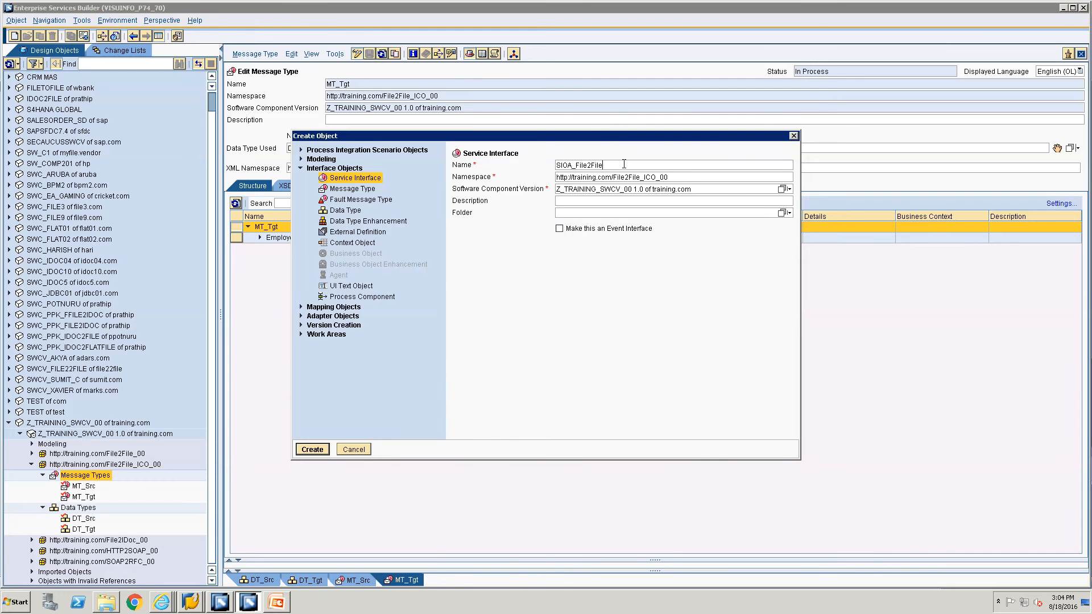
pyautogui.press('Return')
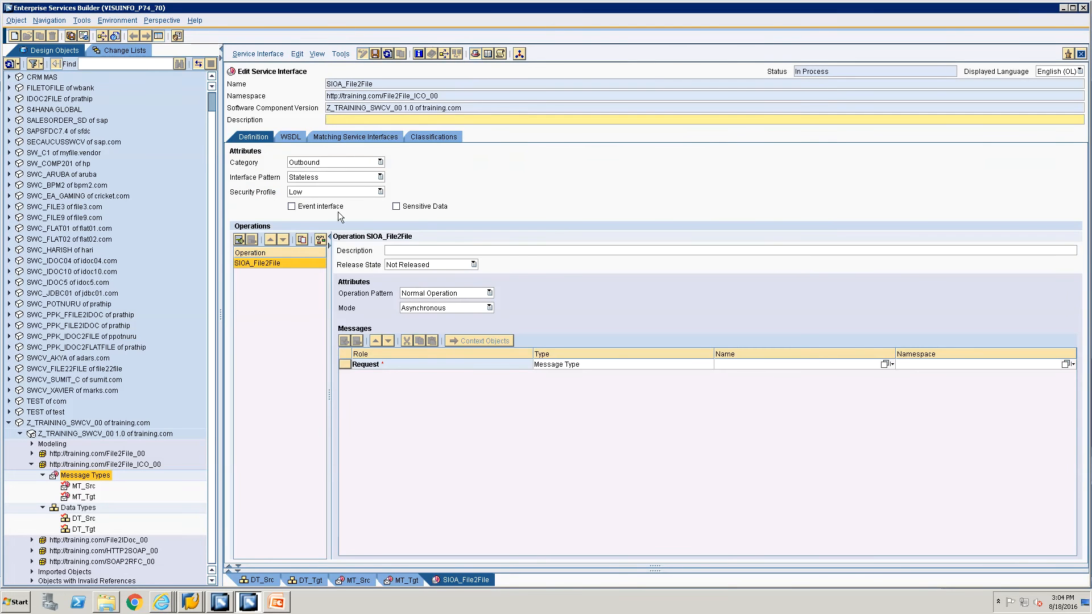
# Set MT_Src as the request message of SIOA_File2File.
pyautogui.click(78, 488)
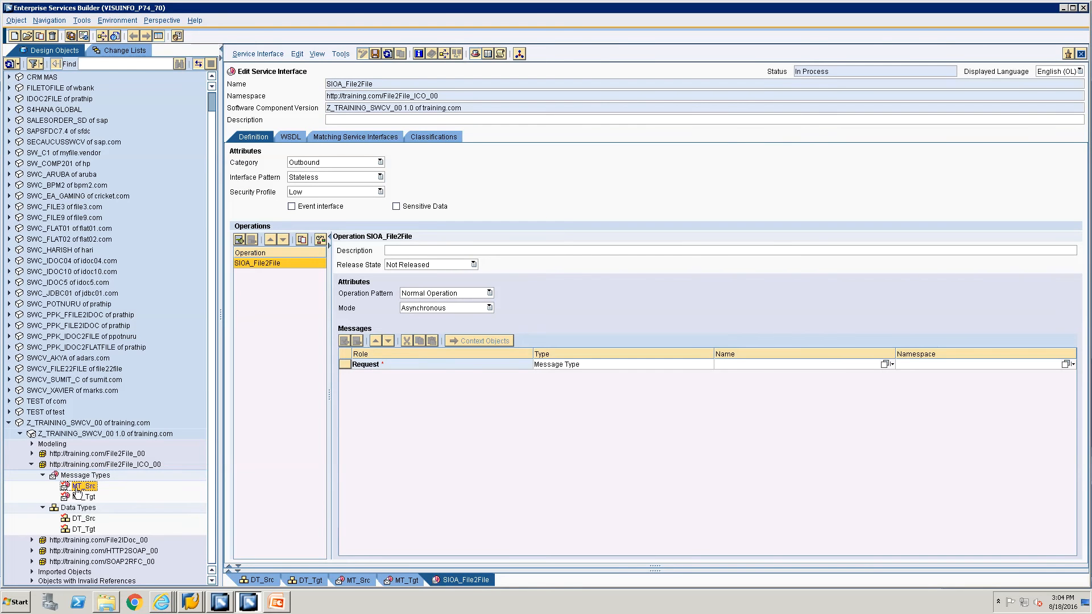
pyautogui.moveTo(112, 499); pyautogui.dragTo(852, 363)
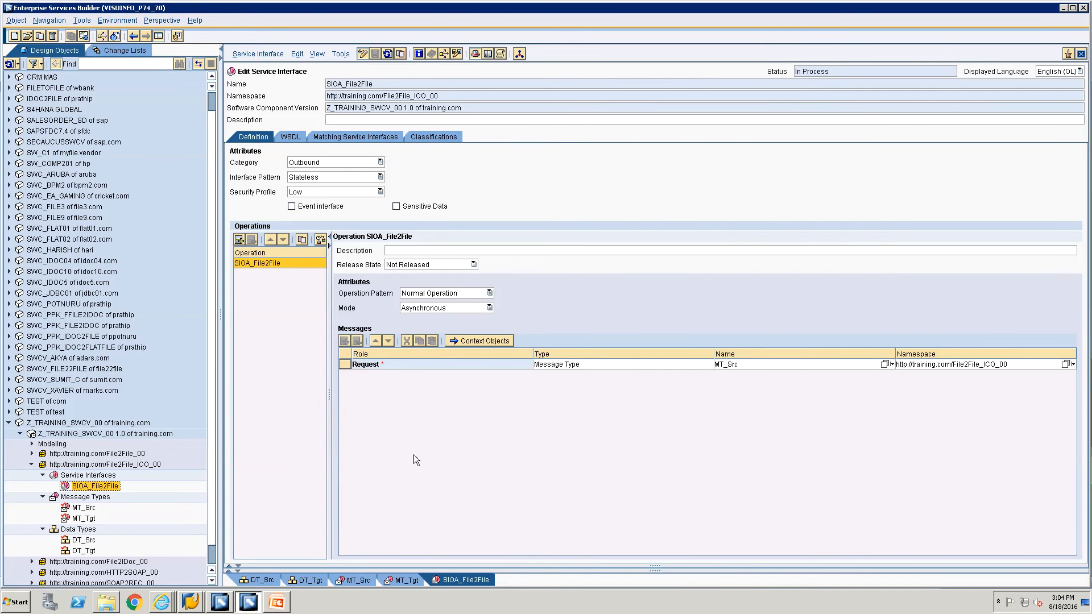
pyautogui.click(106, 476)
# Create inbound service interface SIIA_File2File with MT_Tgt as its request message.
pyautogui.rightClick(105, 475)
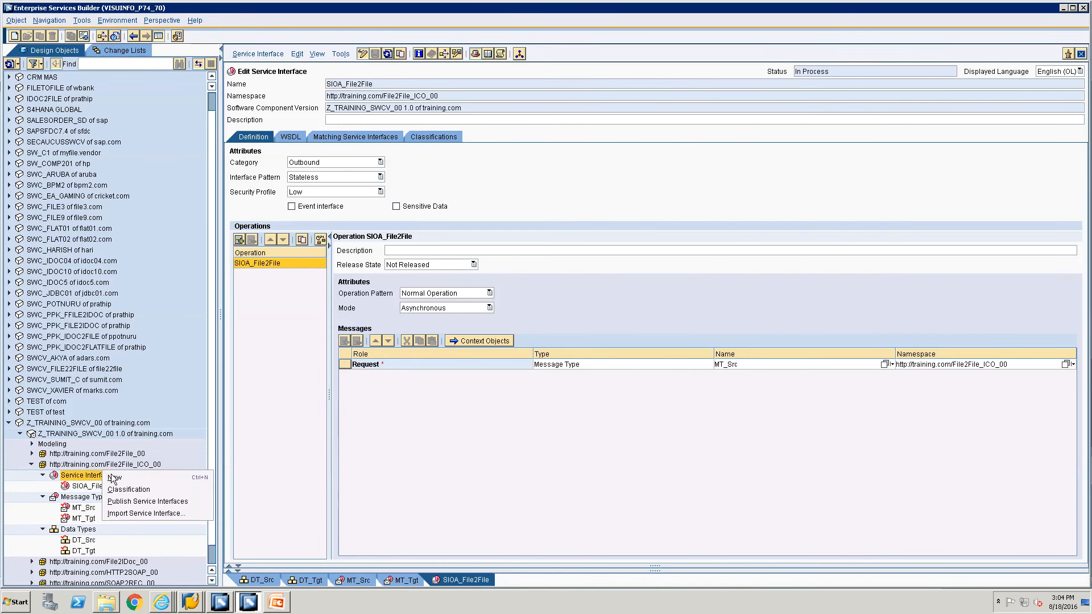
pyautogui.click(125, 479)
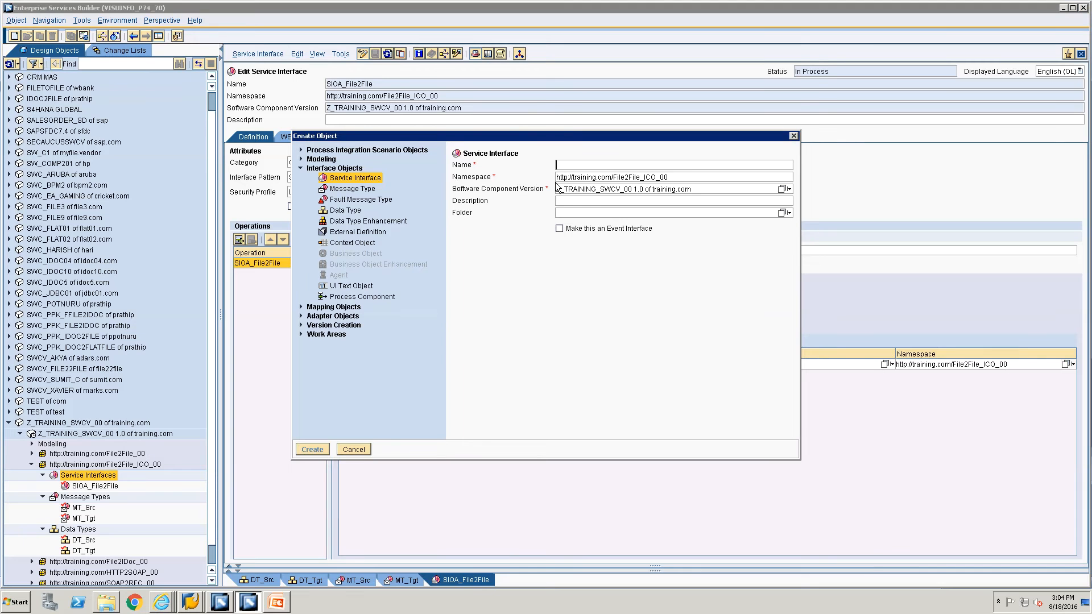
pyautogui.write('SIIA_File2File')
pyautogui.press('Return')
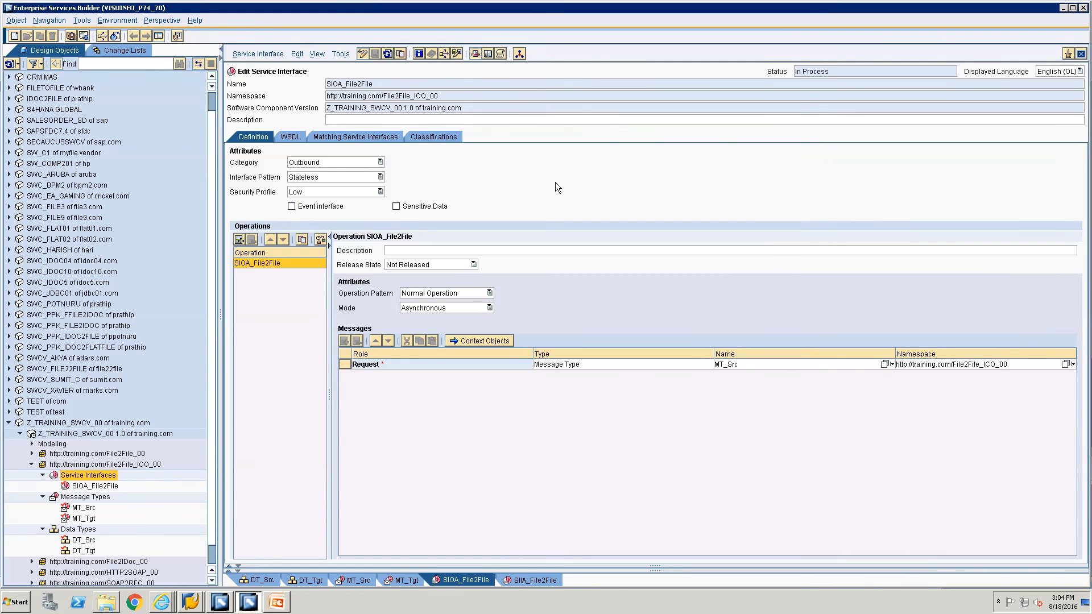
pyautogui.click(305, 162)
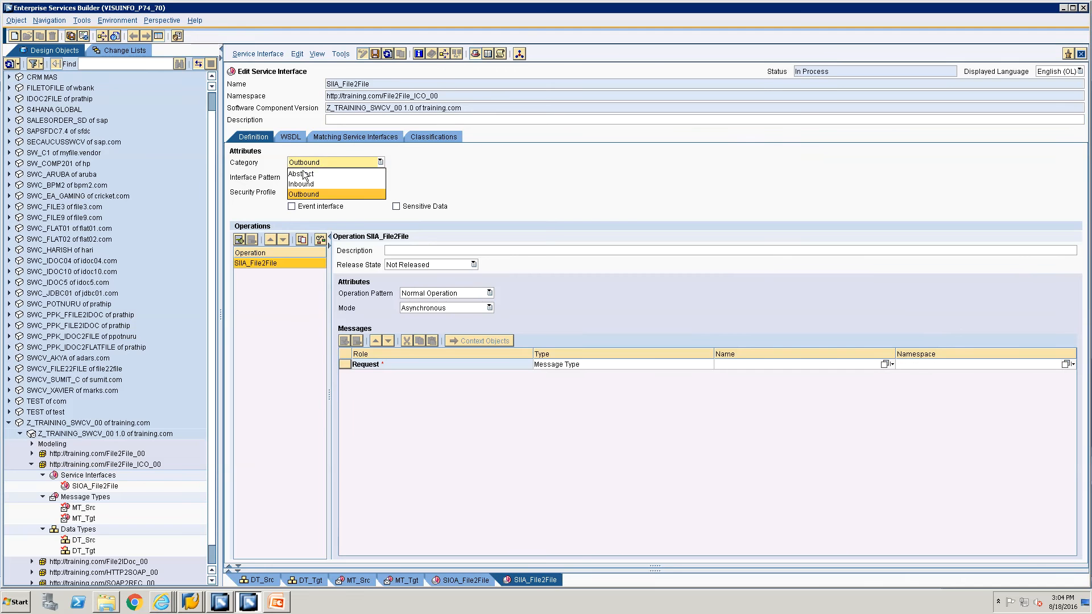
pyautogui.click(301, 184)
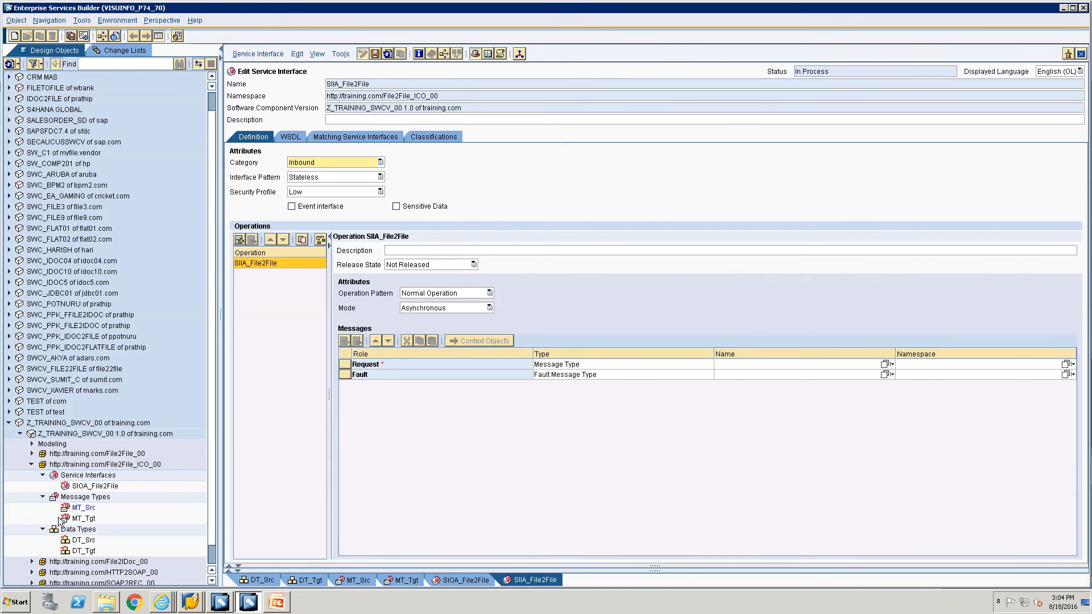
pyautogui.moveTo(80, 521); pyautogui.dragTo(813, 362)
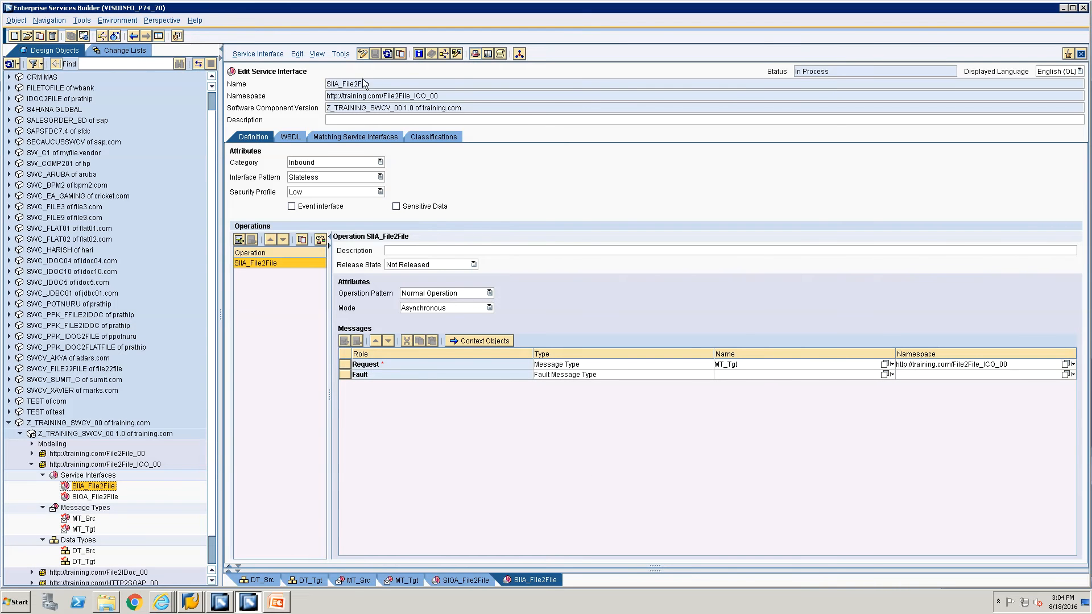
# Close the open object editors and select the namespace's Service Interfaces folder.
pyautogui.click(1080, 55)
pyautogui.click(1080, 55)
pyautogui.click(1080, 55)
pyautogui.click(1080, 54)
pyautogui.click(1080, 55)
pyautogui.click(1080, 54)
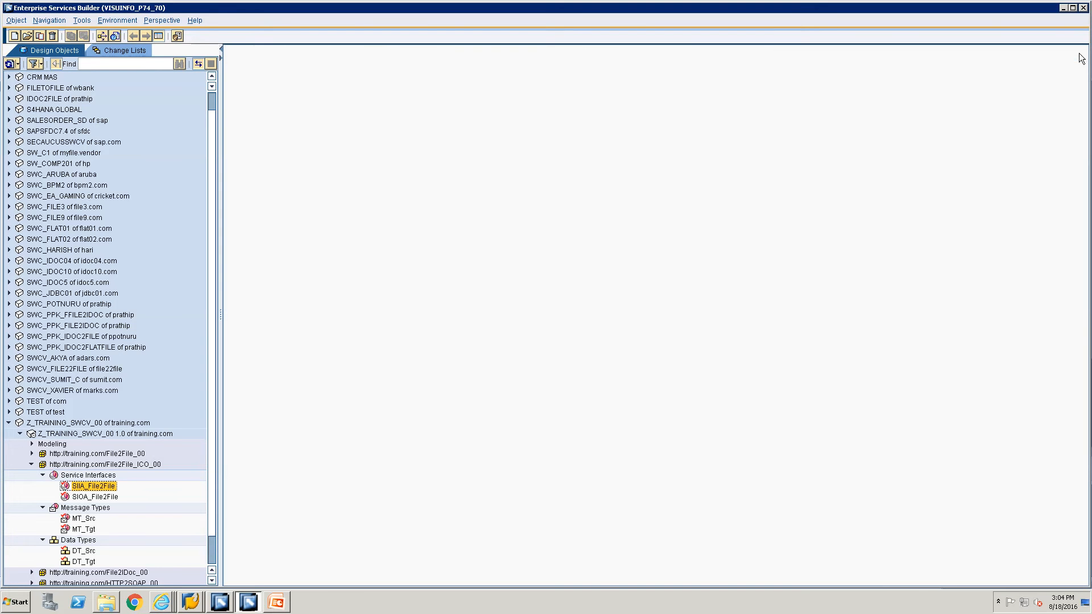
pyautogui.scroll(-1, 86, 449)
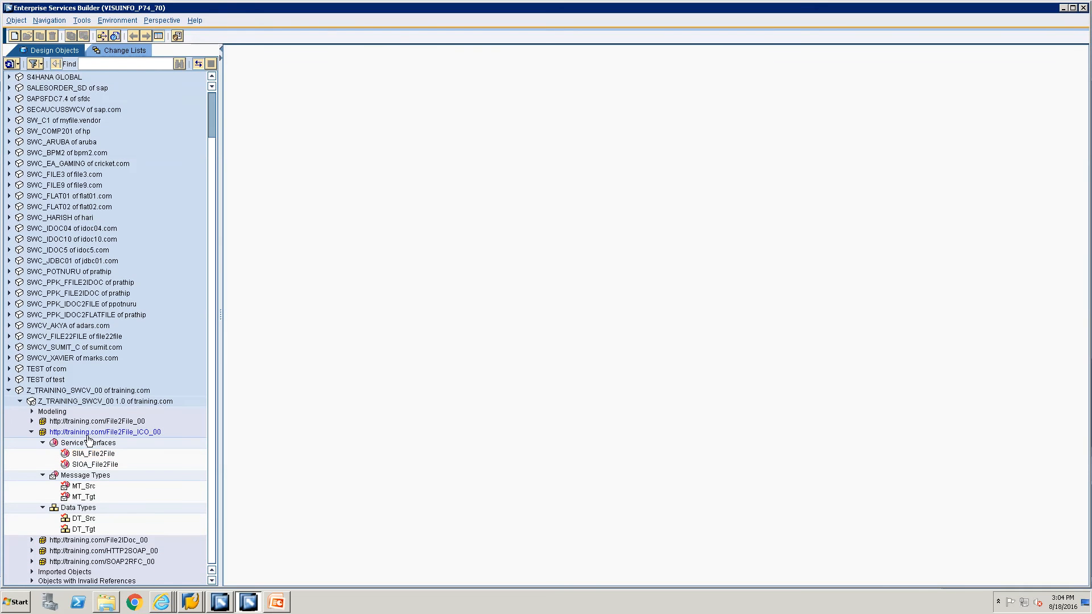
pyautogui.click(86, 442)
pyautogui.hotkey('alt', 'Tab')
pyautogui.hotkey('alt', 'Tab')
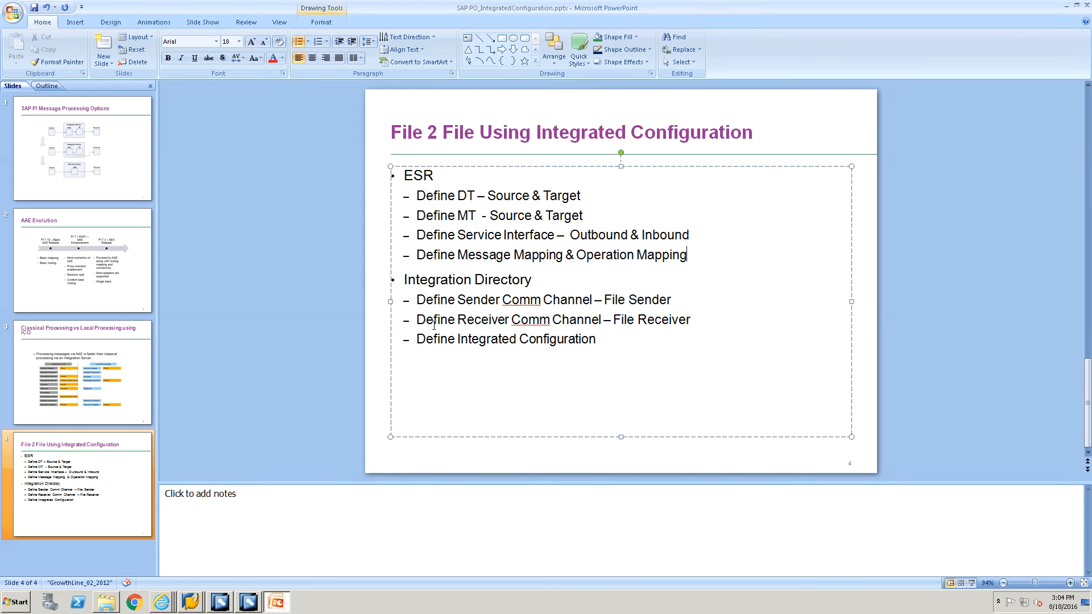
pyautogui.hotkey('alt', 'Tab')
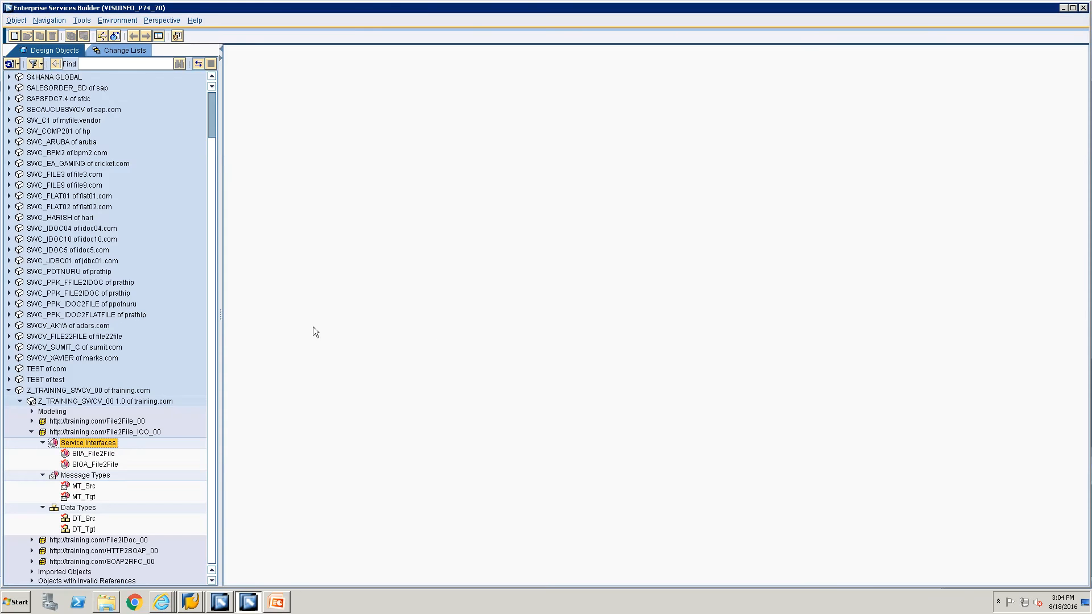
pyautogui.rightClick(70, 443)
# Create a new message mapping named MM_File2File in File2File_ICO_00.
pyautogui.click(80, 445)
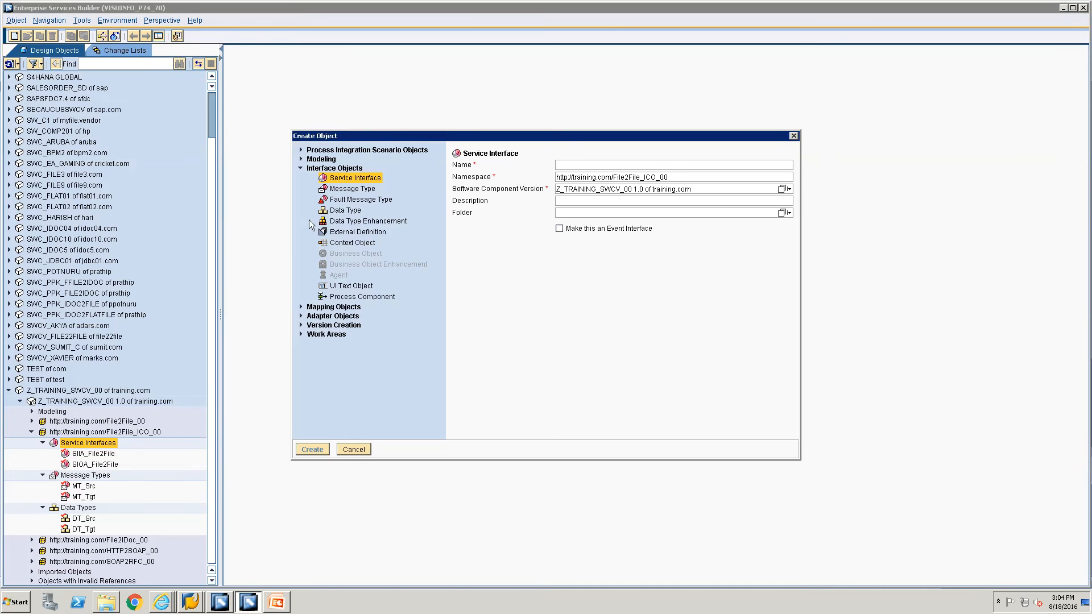
pyautogui.click(301, 307)
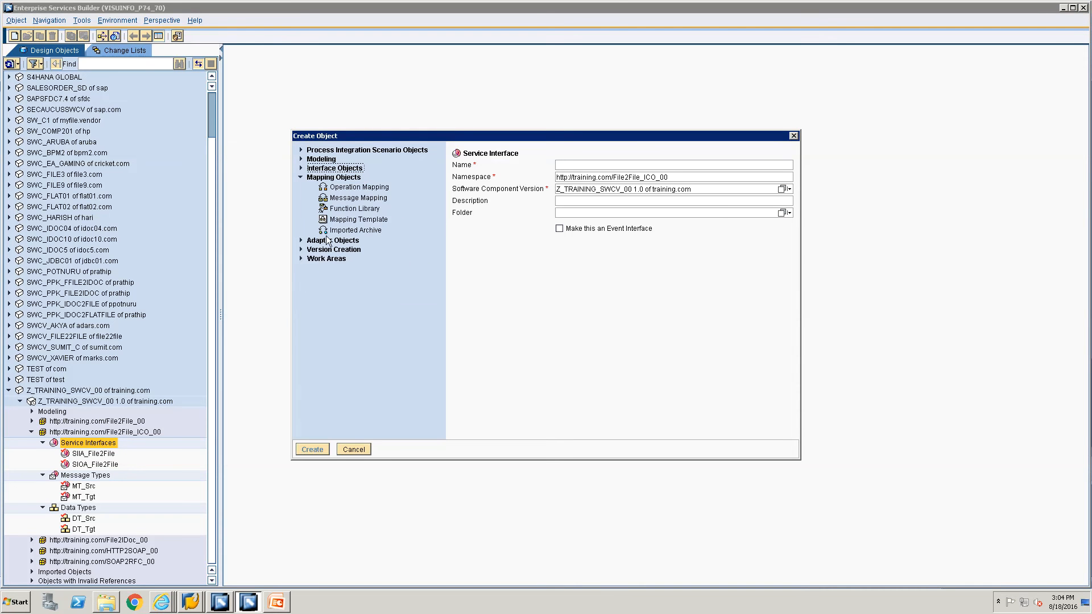
pyautogui.click(341, 199)
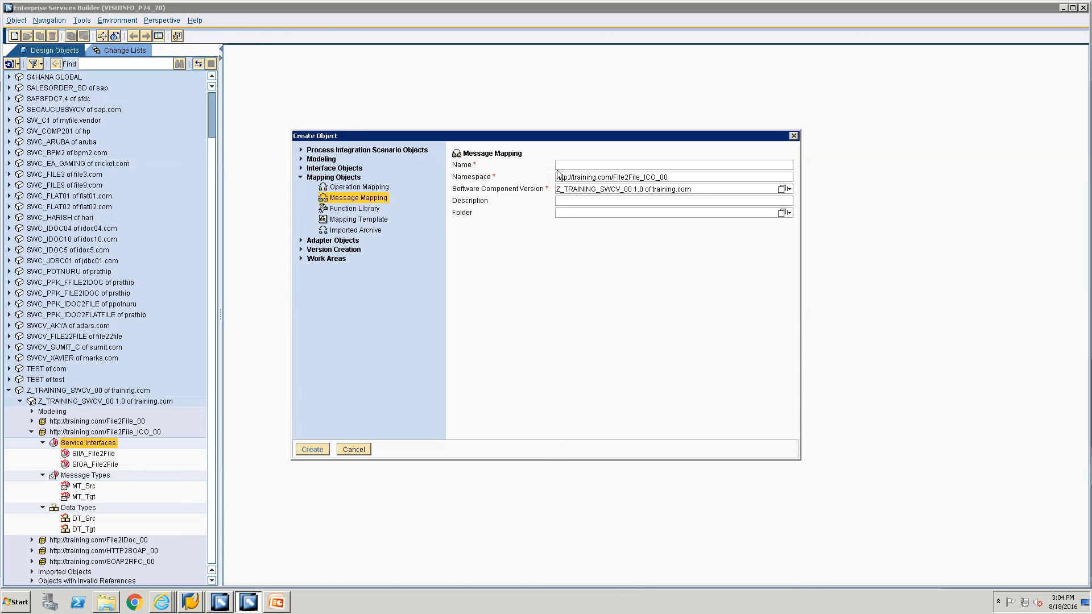
pyautogui.write('MM_File2File')
pyautogui.press('Return')
# Set MT_Src as source and MT_Tgt as target message of MM_File2File.
pyautogui.click(78, 487)
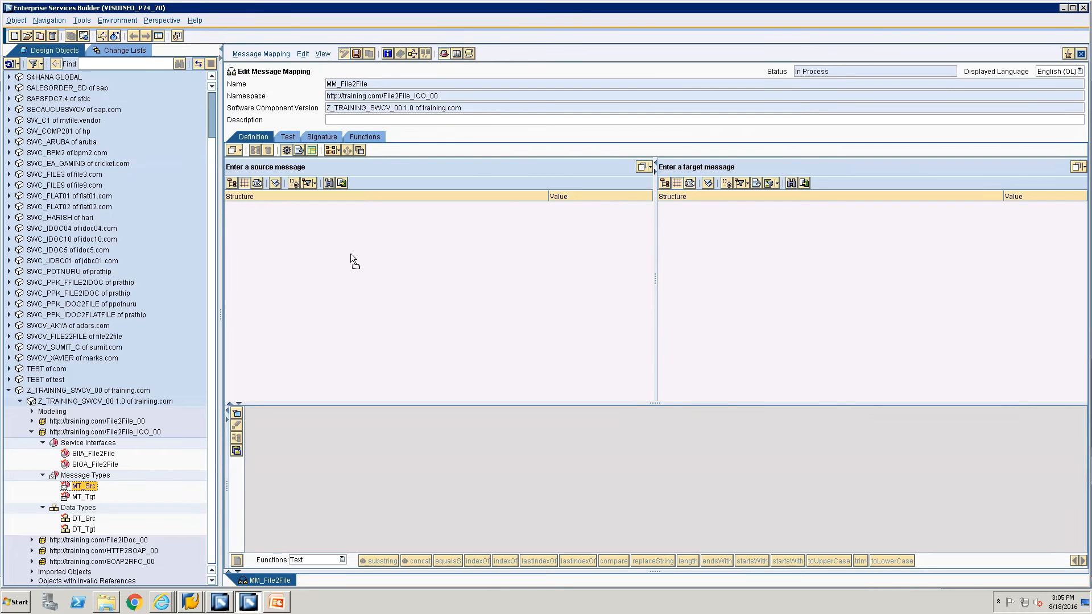
pyautogui.moveTo(350, 253); pyautogui.dragTo(390, 165)
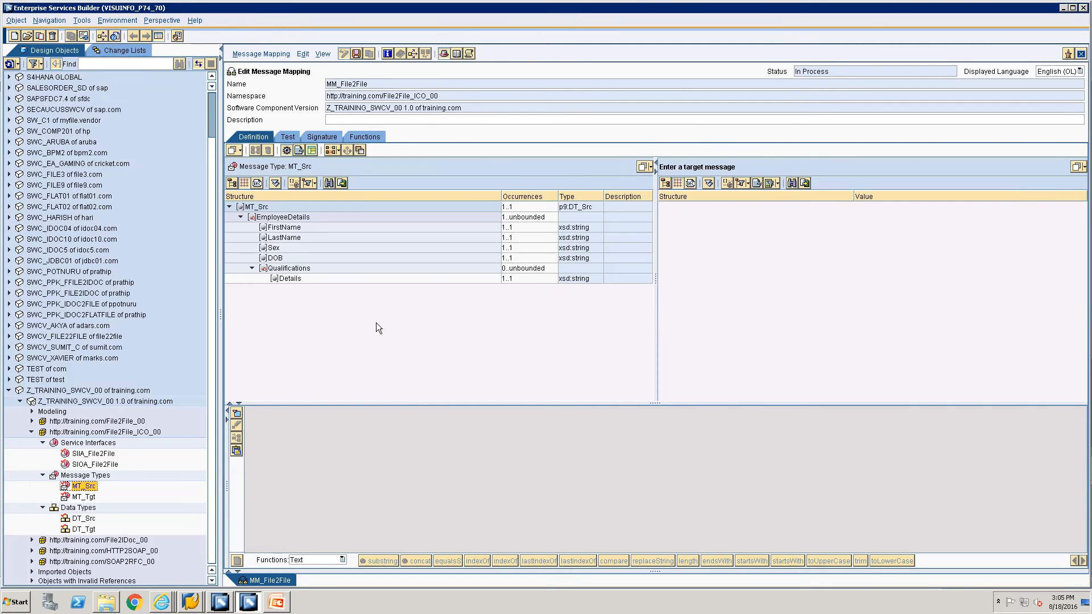
pyautogui.click(80, 498)
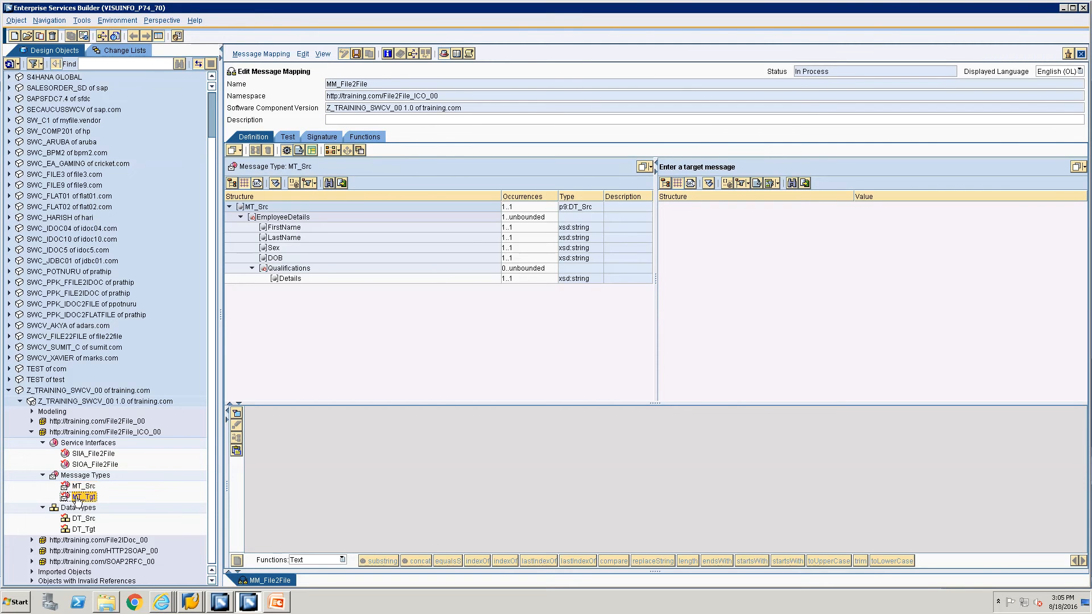
pyautogui.moveTo(78, 501); pyautogui.dragTo(718, 164)
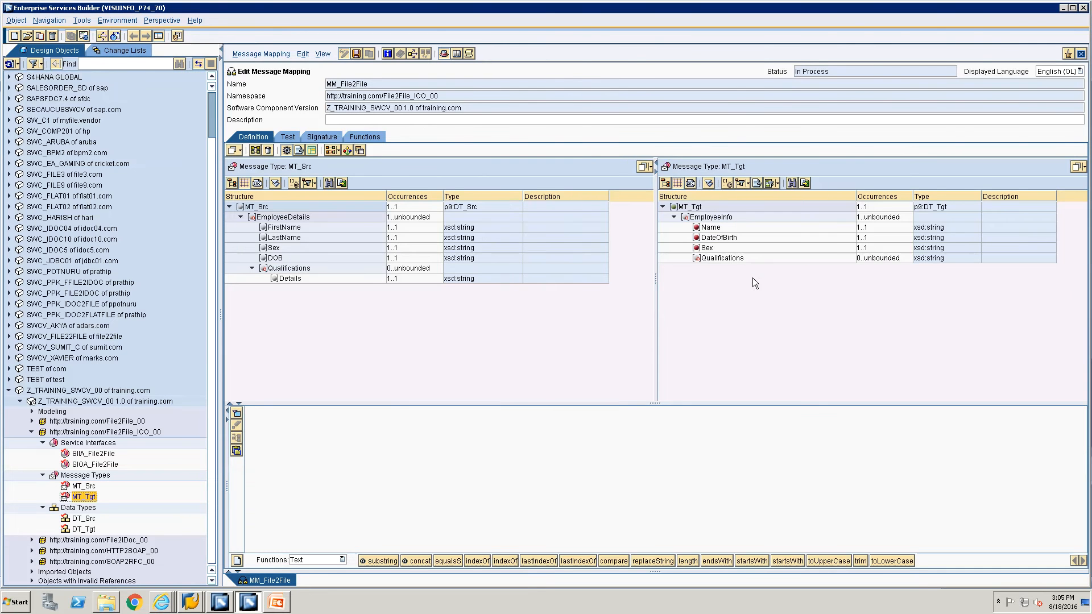
pyautogui.moveTo(293, 226)
pyautogui.mouseDown()
pyautogui.moveTo(621, 246)
pyautogui.moveTo(705, 227)
pyautogui.moveTo(312, 228)
pyautogui.mouseUp()
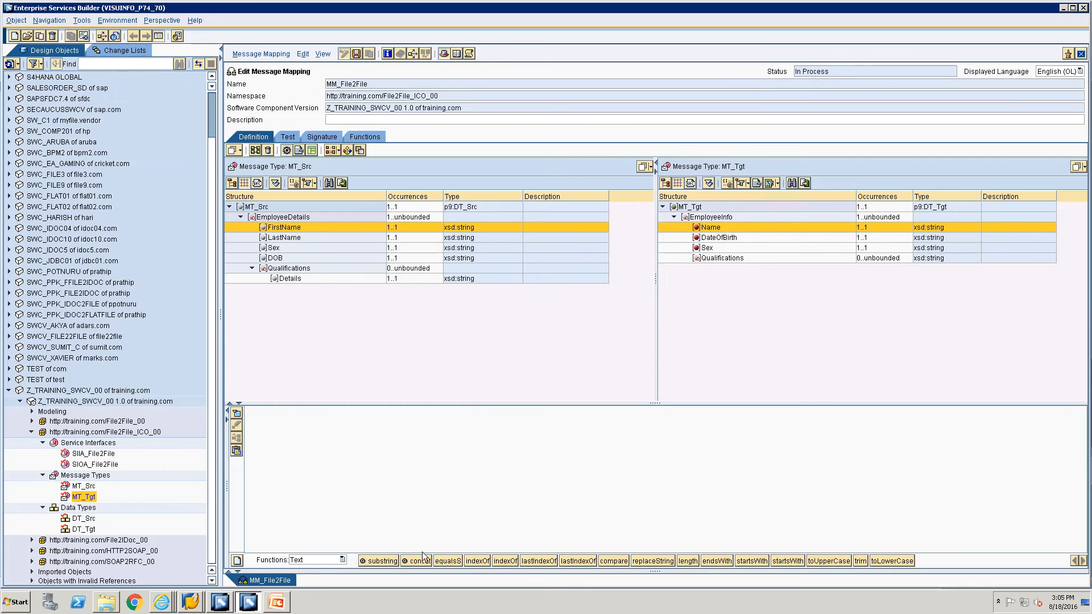
# Place a concat function with FirstName and LastName sources, and connect its output to Name.
pyautogui.moveTo(423, 556); pyautogui.dragTo(486, 479)
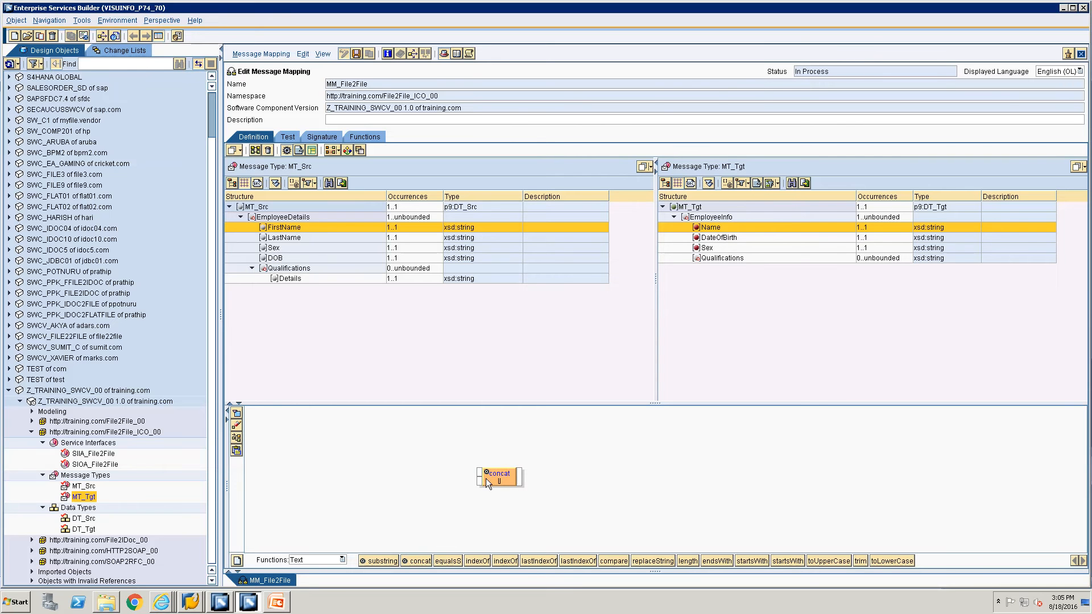
pyautogui.doubleClick(279, 229)
pyautogui.click(279, 237)
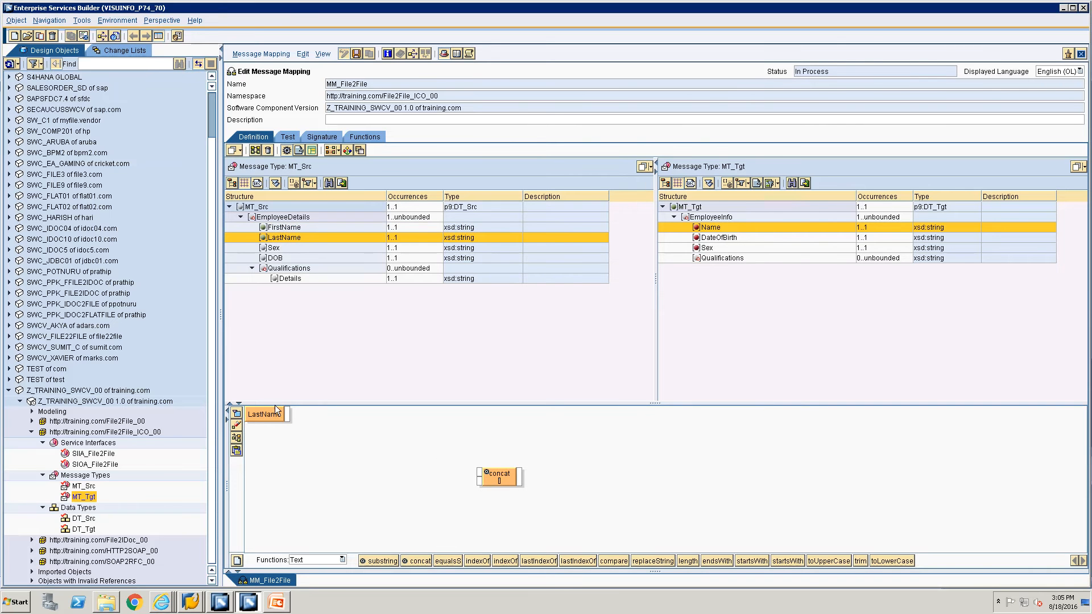
pyautogui.moveTo(277, 409); pyautogui.dragTo(282, 504)
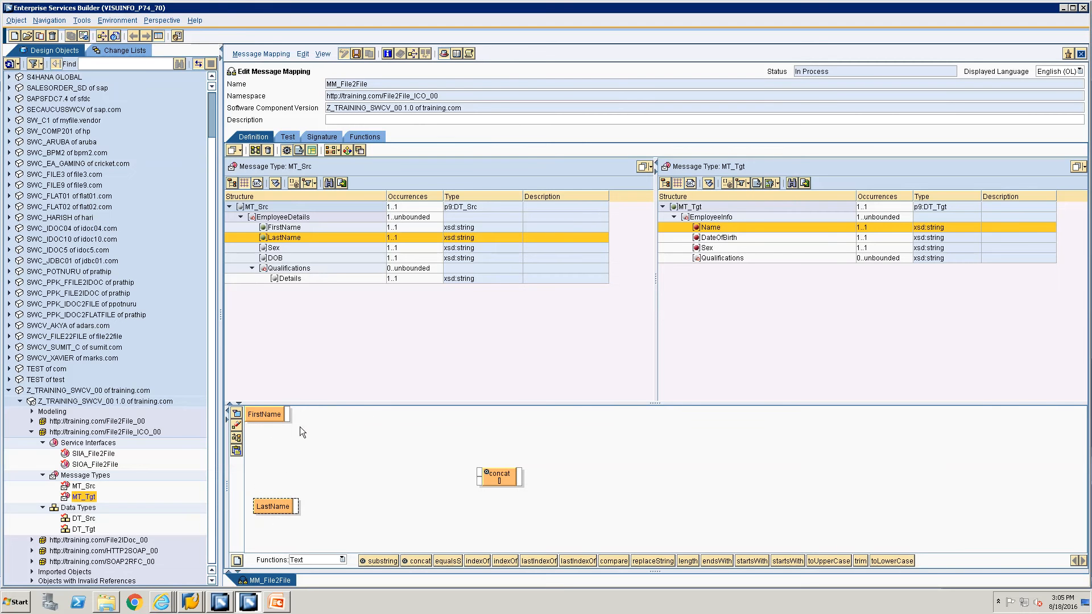
pyautogui.moveTo(708, 229); pyautogui.dragTo(719, 433)
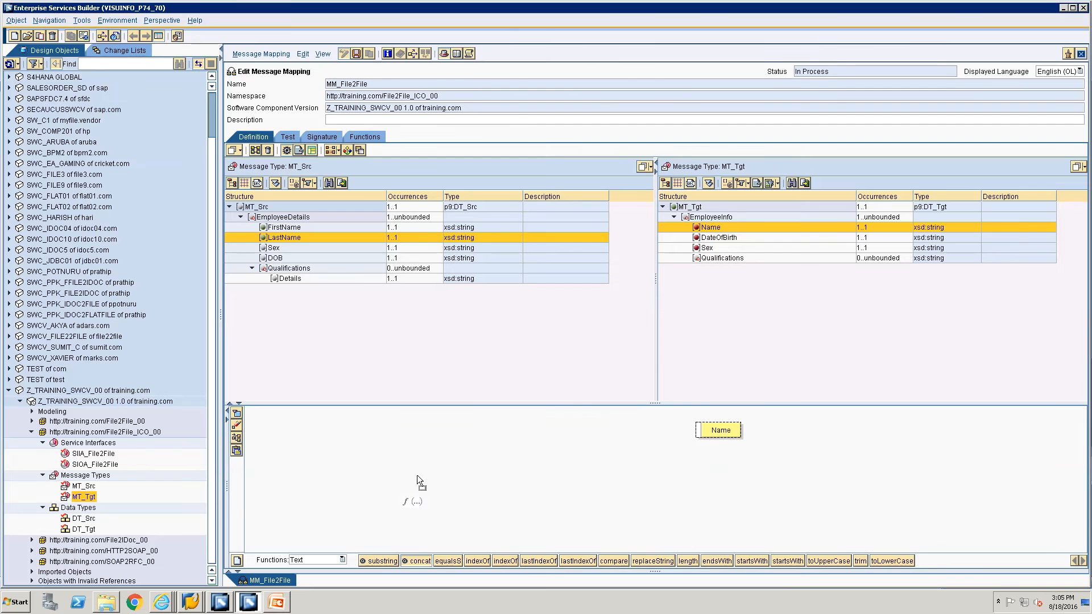
pyautogui.moveTo(417, 475); pyautogui.dragTo(695, 435)
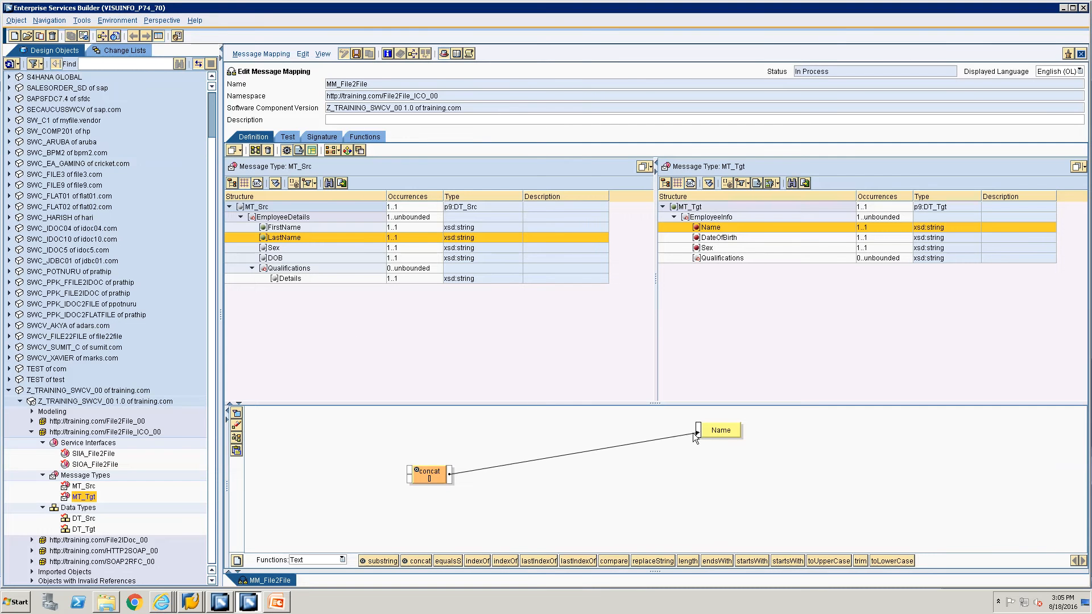
# Wire LastName into concat's second input, then map DOB to DateOfBirth and Sex to Sex.
pyautogui.doubleClick(283, 237)
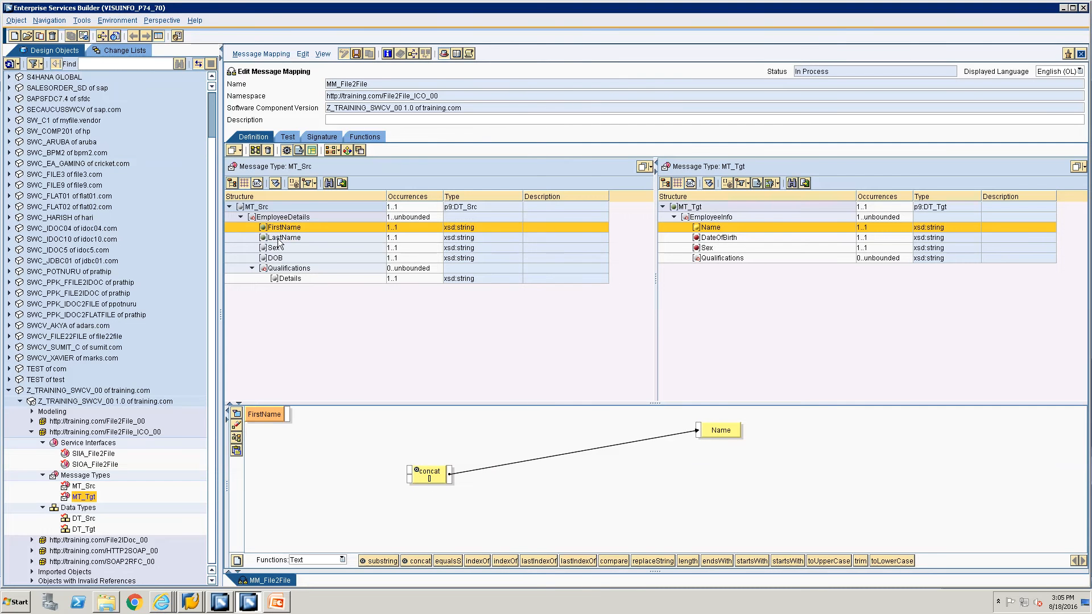
pyautogui.moveTo(259, 408); pyautogui.dragTo(409, 471)
pyautogui.moveTo(289, 466); pyautogui.dragTo(408, 479)
pyautogui.click(236, 437)
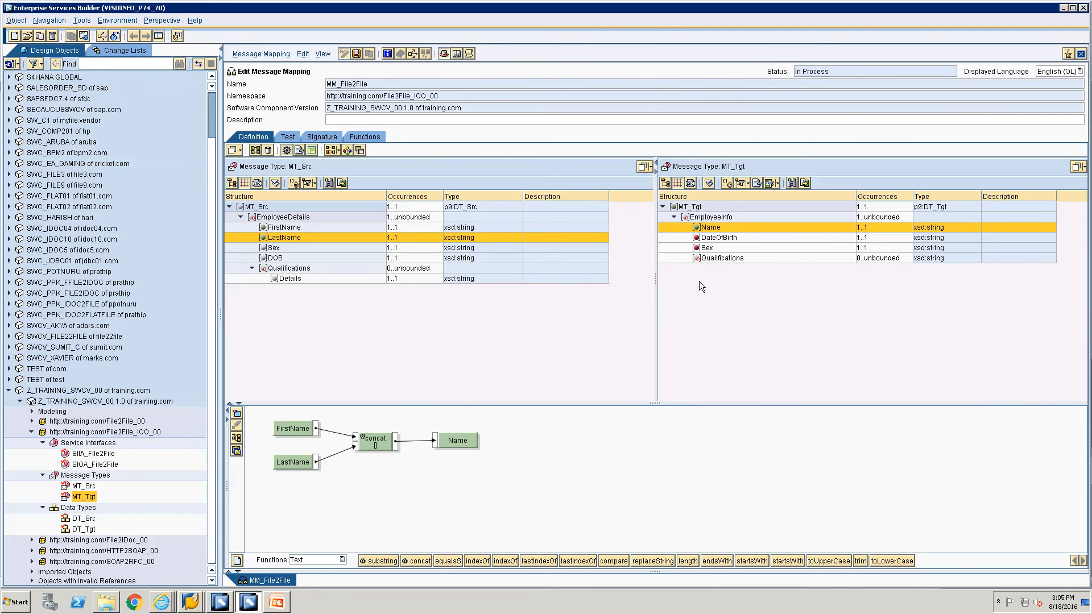
pyautogui.moveTo(279, 256); pyautogui.dragTo(705, 239)
pyautogui.moveTo(271, 249); pyautogui.dragTo(705, 251)
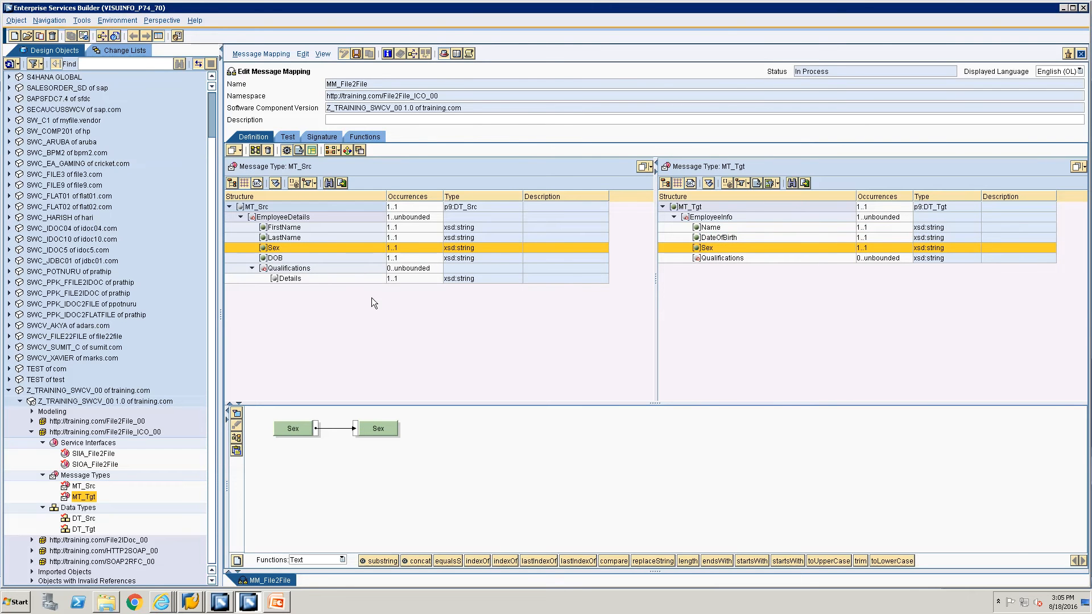
# Map the source Details field to the target Qualifications field.
pyautogui.click(291, 278)
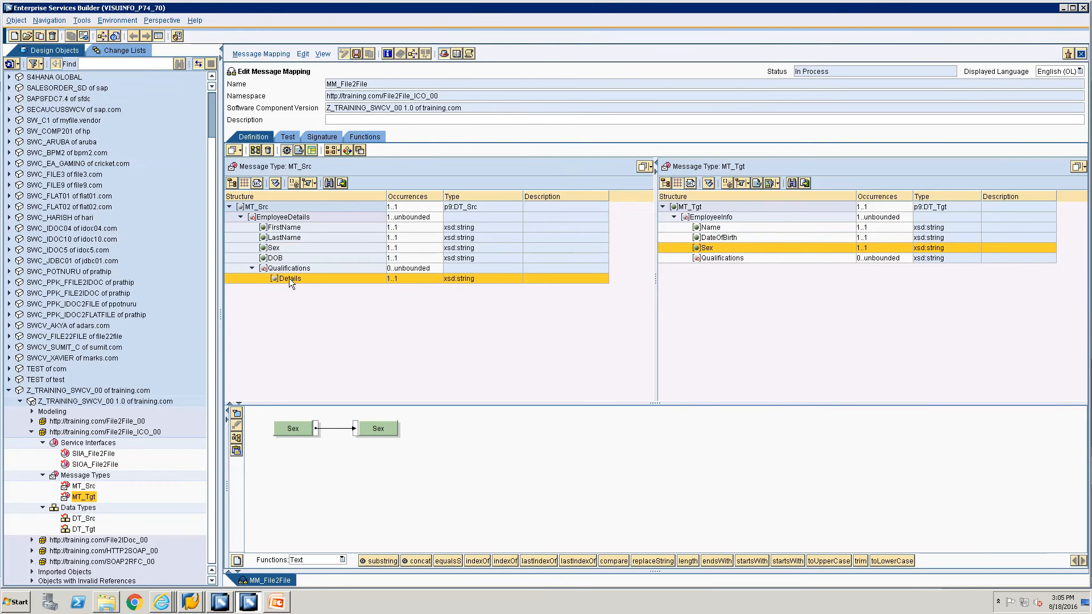
pyautogui.click(724, 257)
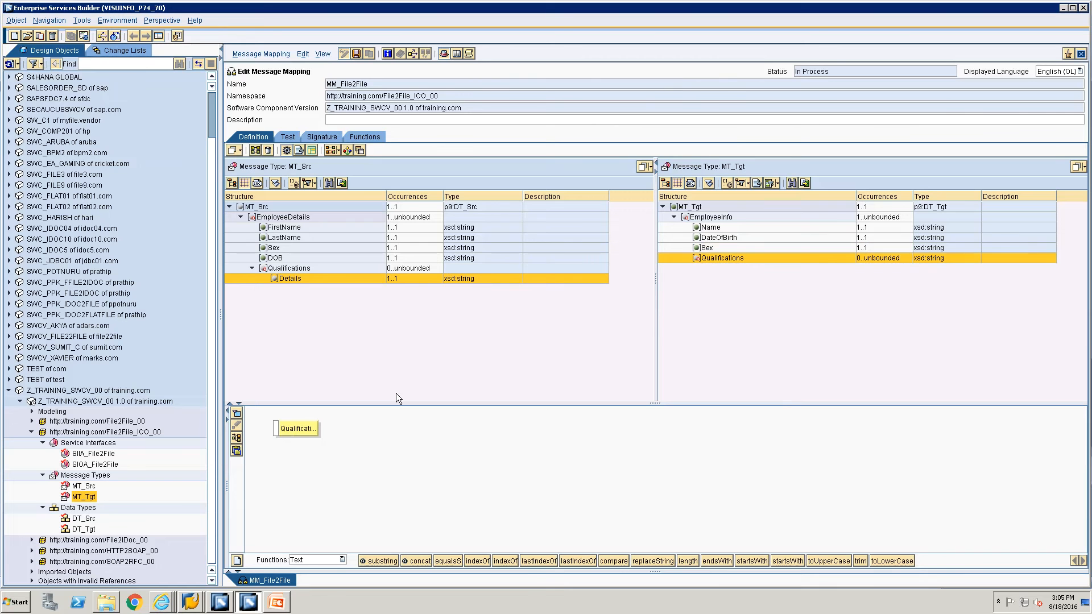
pyautogui.moveTo(292, 432); pyautogui.dragTo(587, 438)
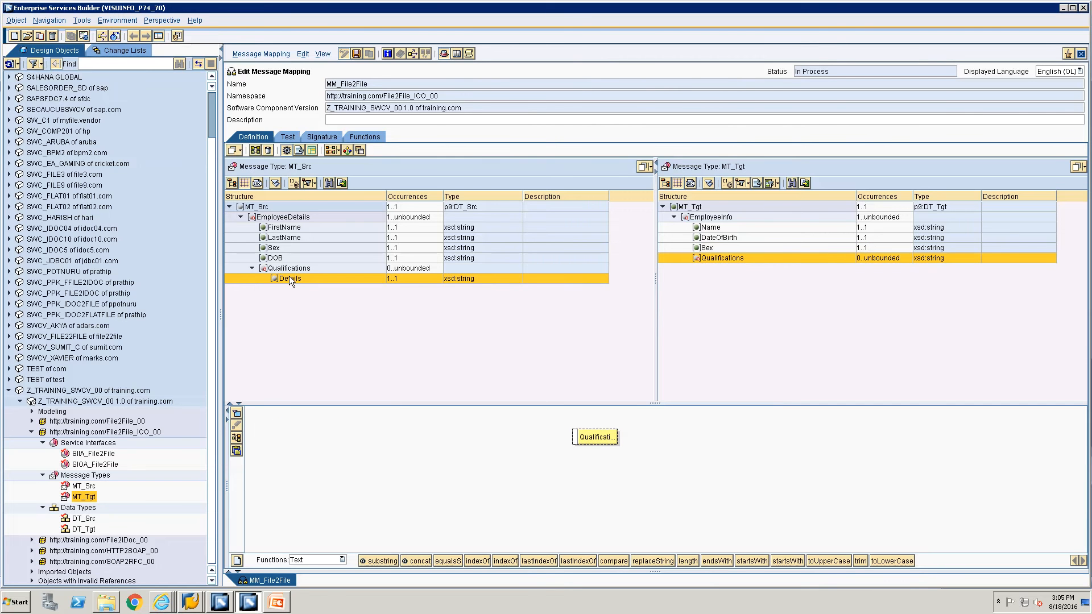
pyautogui.doubleClick(290, 278)
pyautogui.moveTo(286, 414); pyautogui.dragTo(576, 439)
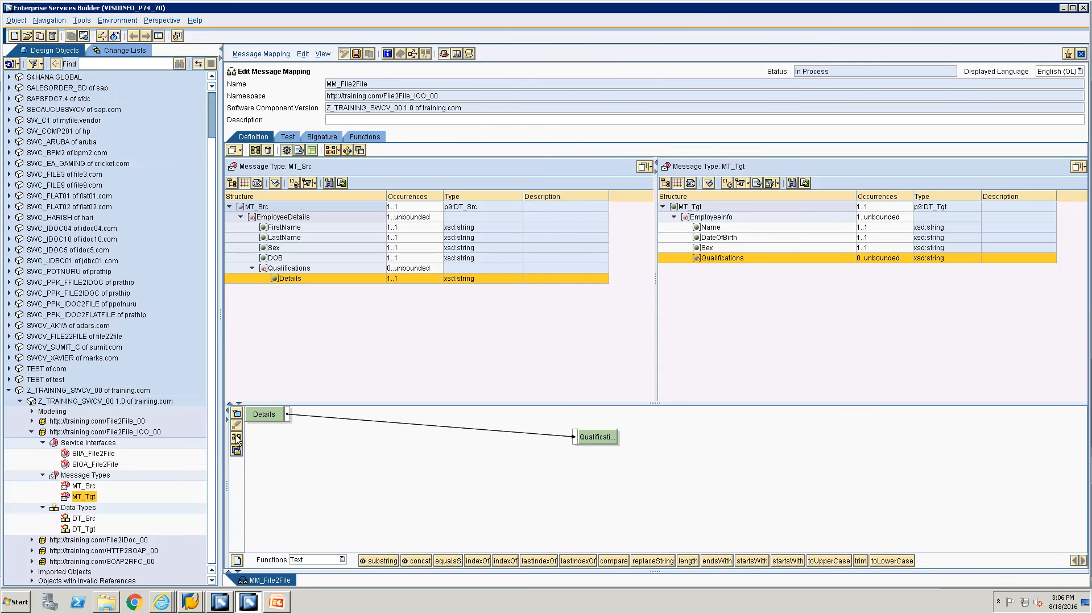
pyautogui.click(237, 438)
# Set the Details context to EmployeeDetails, save MM_File2File, and open the Test tab.
pyautogui.rightClick(285, 432)
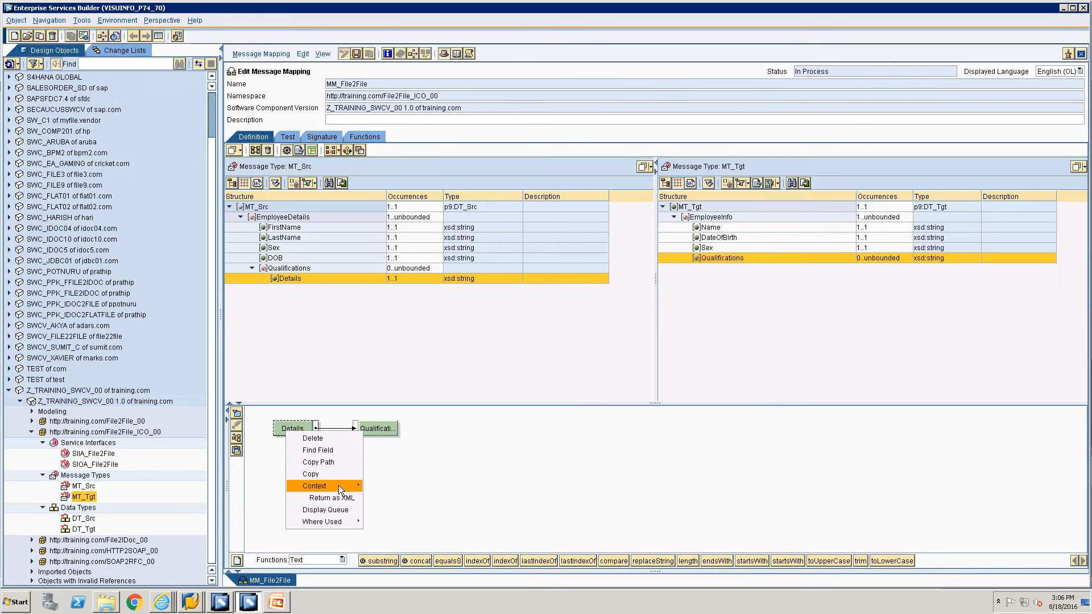
pyautogui.moveTo(339, 486)
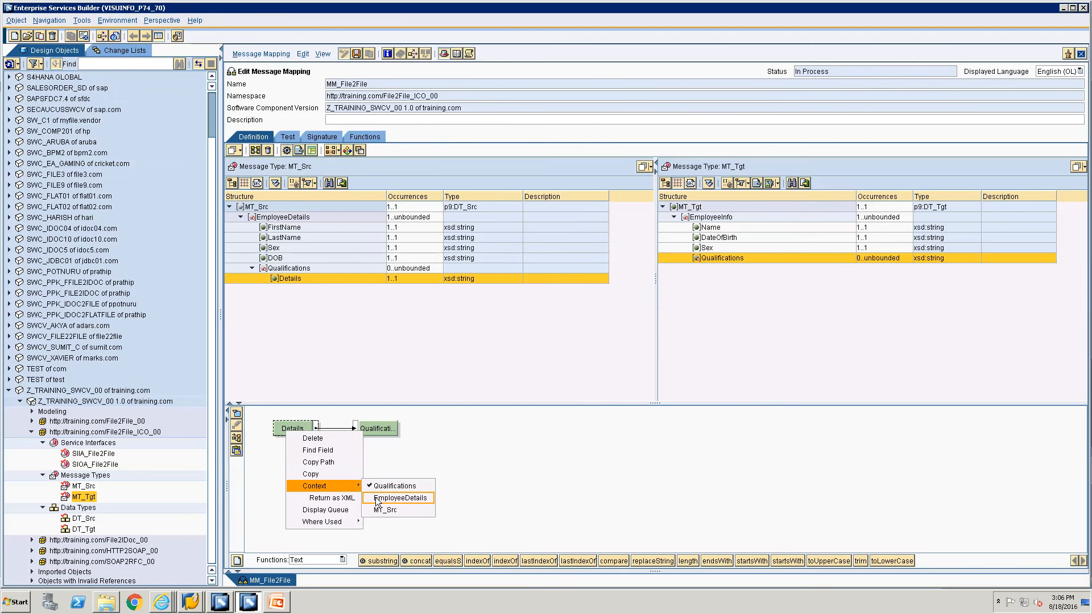
pyautogui.click(377, 498)
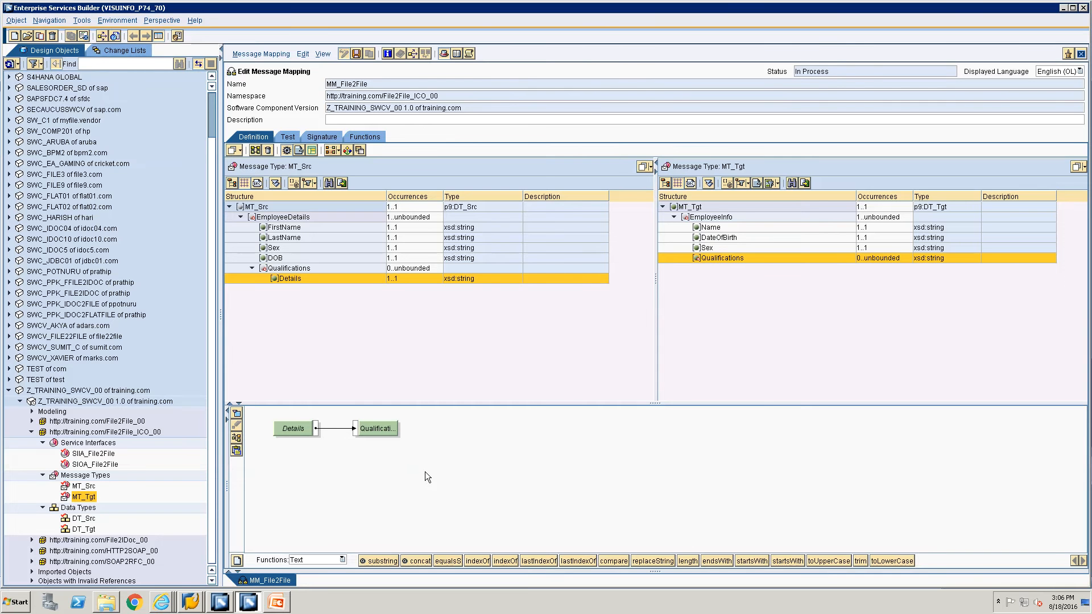
pyautogui.hotkey('ctrl', 's')
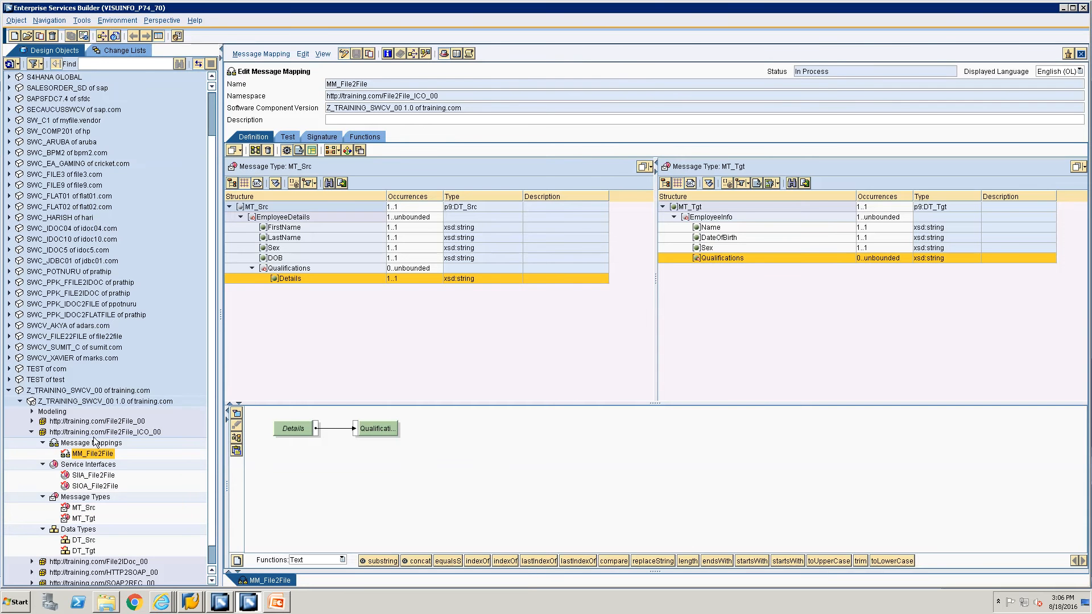
pyautogui.click(288, 137)
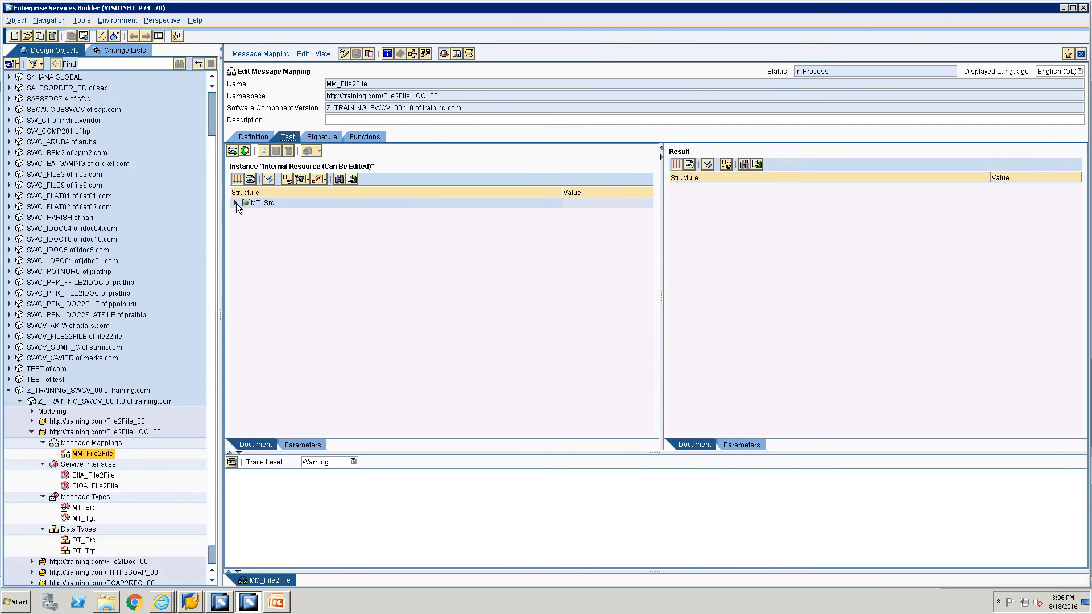
# Expand the MT_Src test instance and duplicate EmployeeDetails for a second employee.
pyautogui.click(235, 203)
pyautogui.click(247, 214)
pyautogui.rightClick(267, 218)
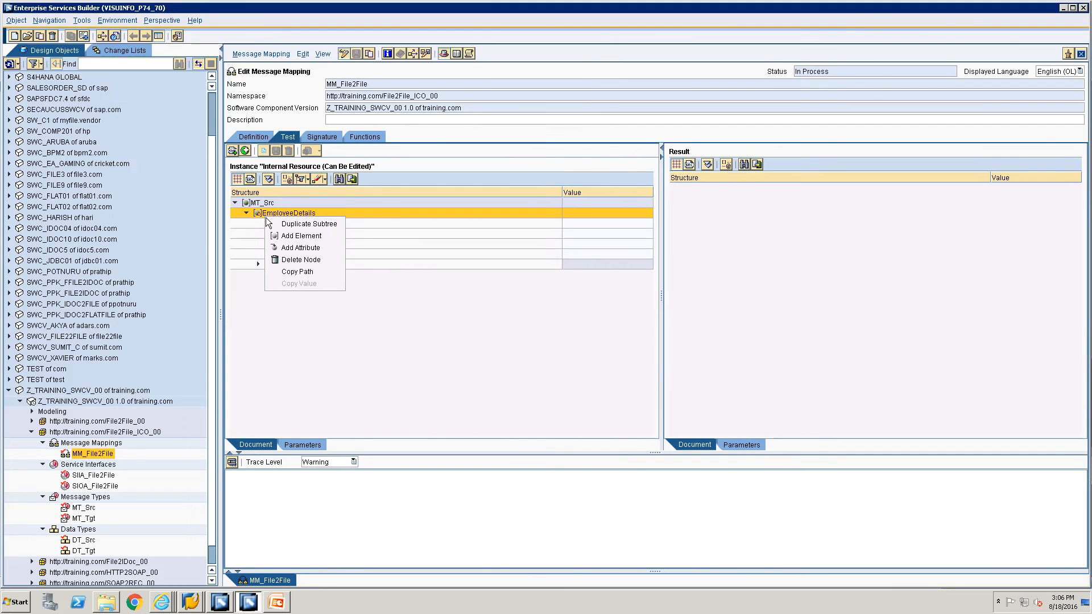
pyautogui.click(272, 224)
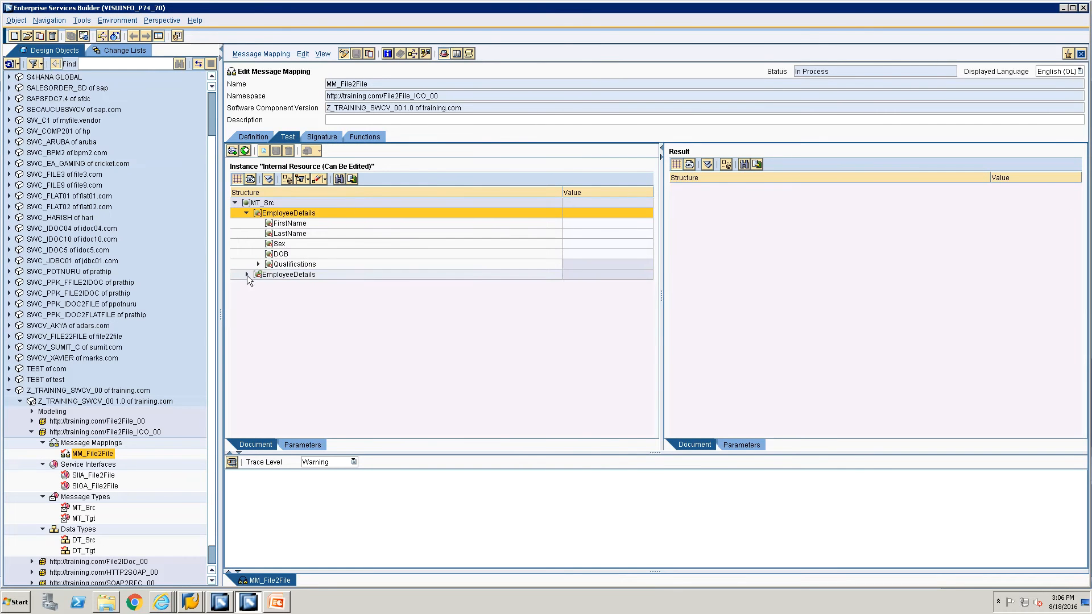
pyautogui.click(247, 275)
# Enter the first employee's first and last name, sex M and birth date 01-Jan.
pyautogui.click(608, 224)
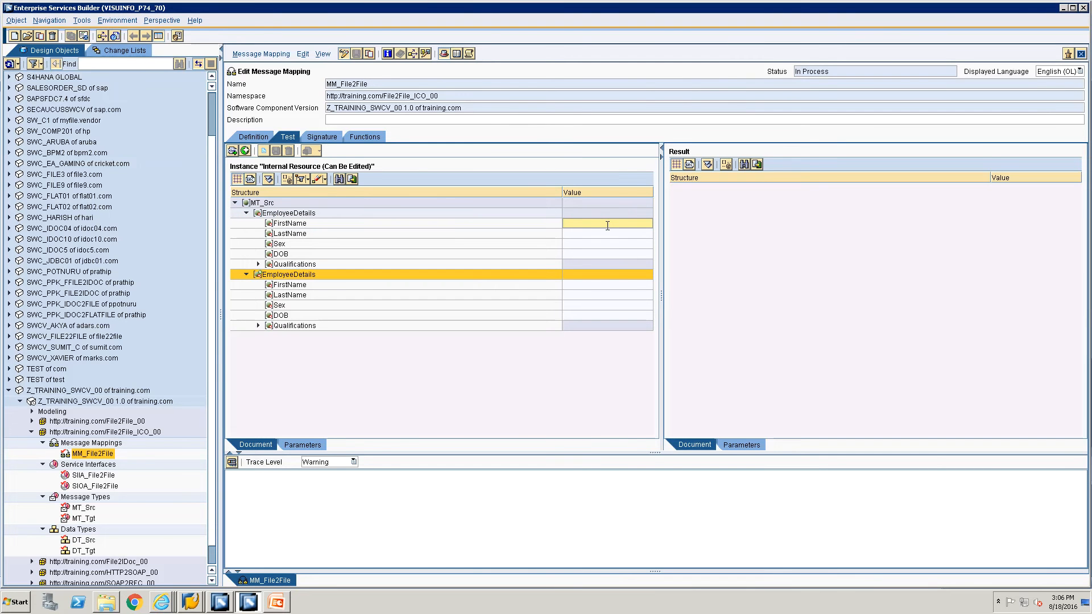
pyautogui.write('John')
pyautogui.click(602, 240)
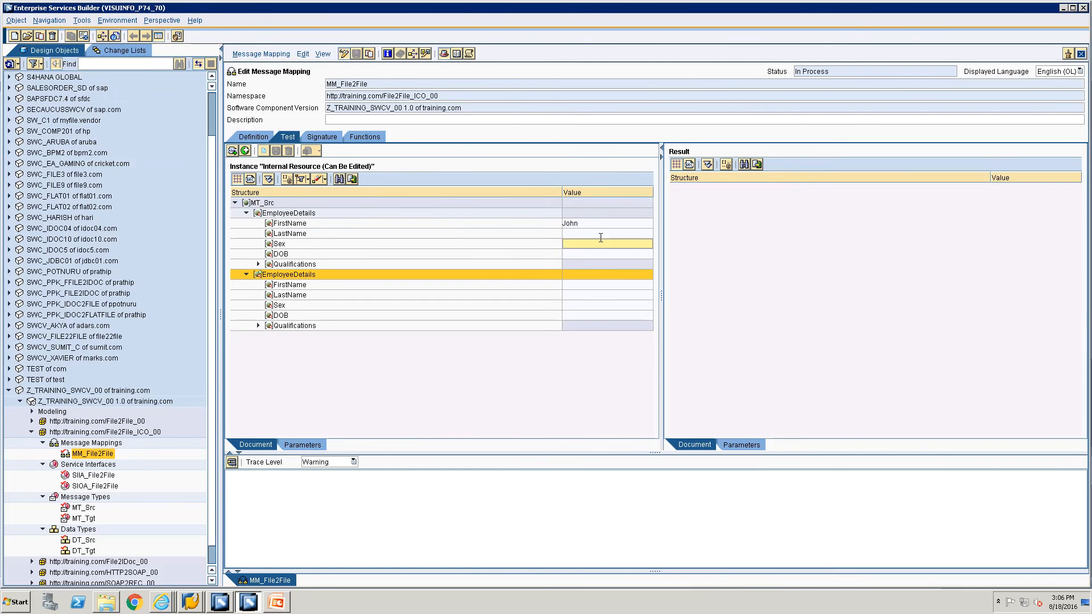
pyautogui.click(600, 235)
pyautogui.write('Doe')
pyautogui.click(600, 241)
pyautogui.write('M')
pyautogui.click(598, 255)
pyautogui.write('01-')
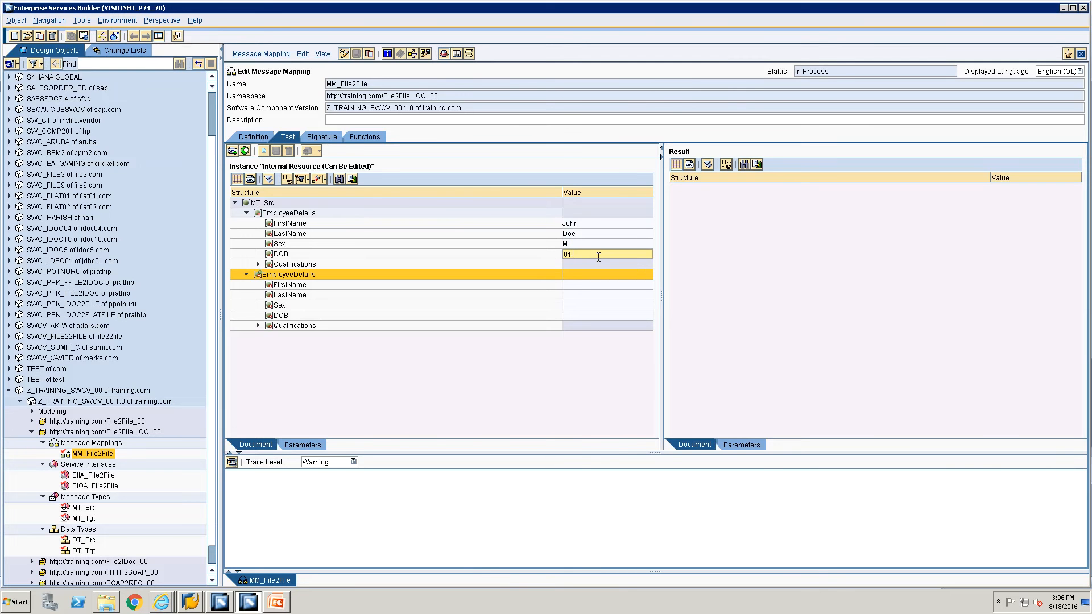
pyautogui.write('Jan-1992')
# Give the first employee two qualifications, BE and MS.
pyautogui.doubleClick(284, 265)
pyautogui.click(565, 275)
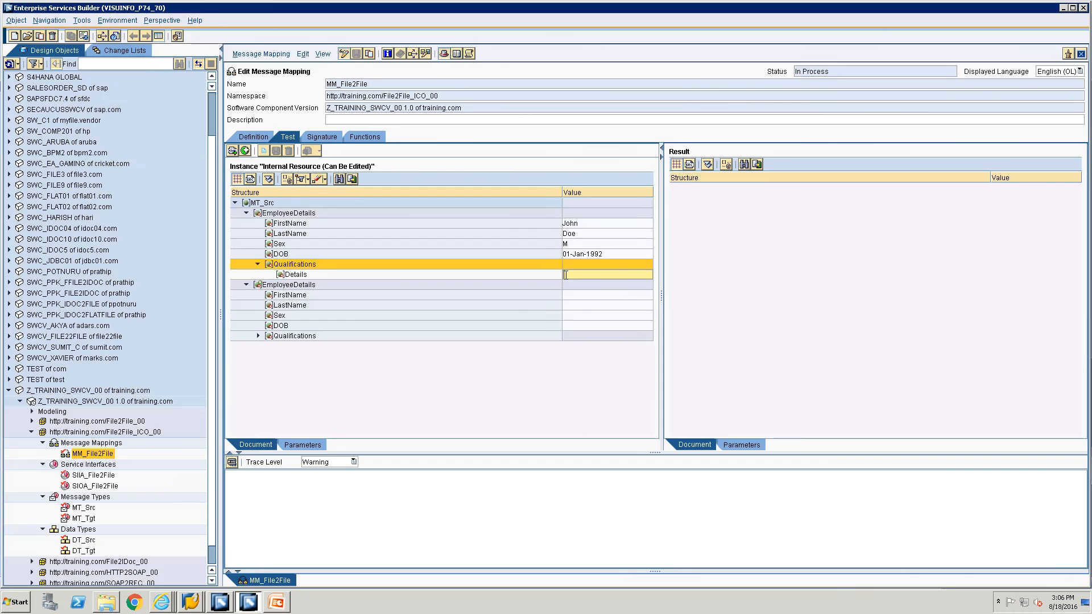
pyautogui.write('BE')
pyautogui.rightClick(289, 269)
pyautogui.click(290, 269)
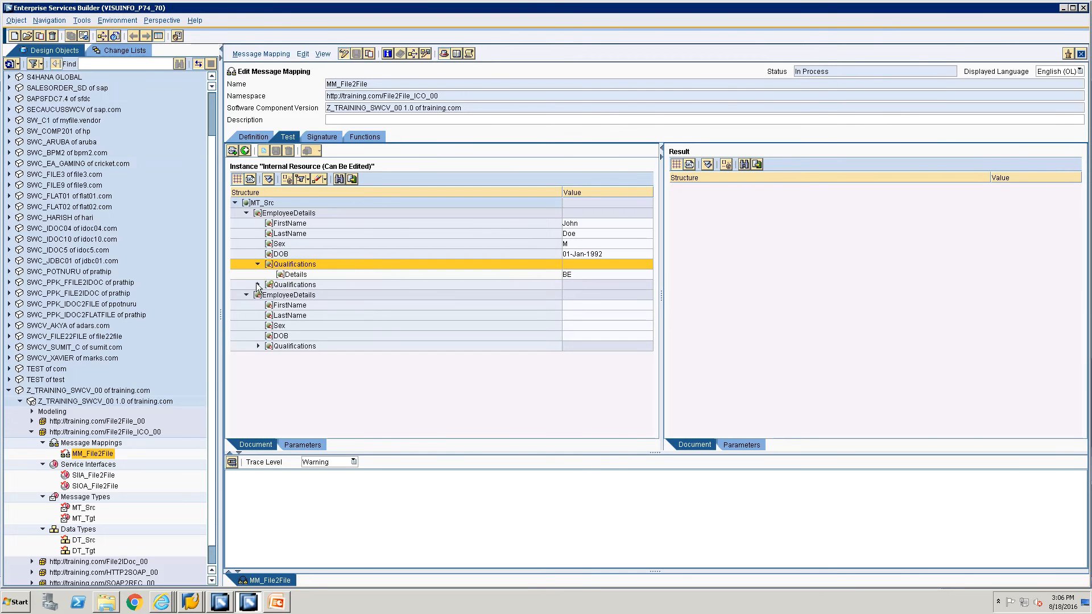
pyautogui.click(257, 284)
pyautogui.click(582, 295)
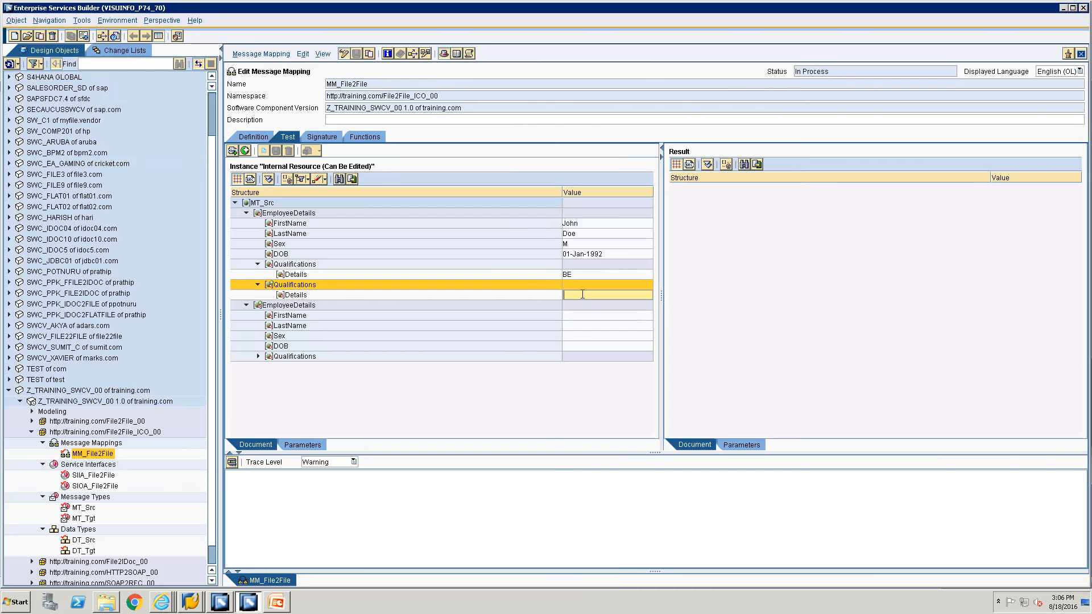
pyautogui.write('MS')
# Enter the second employee's first name, last name, sex F and a February birth date.
pyautogui.click(591, 315)
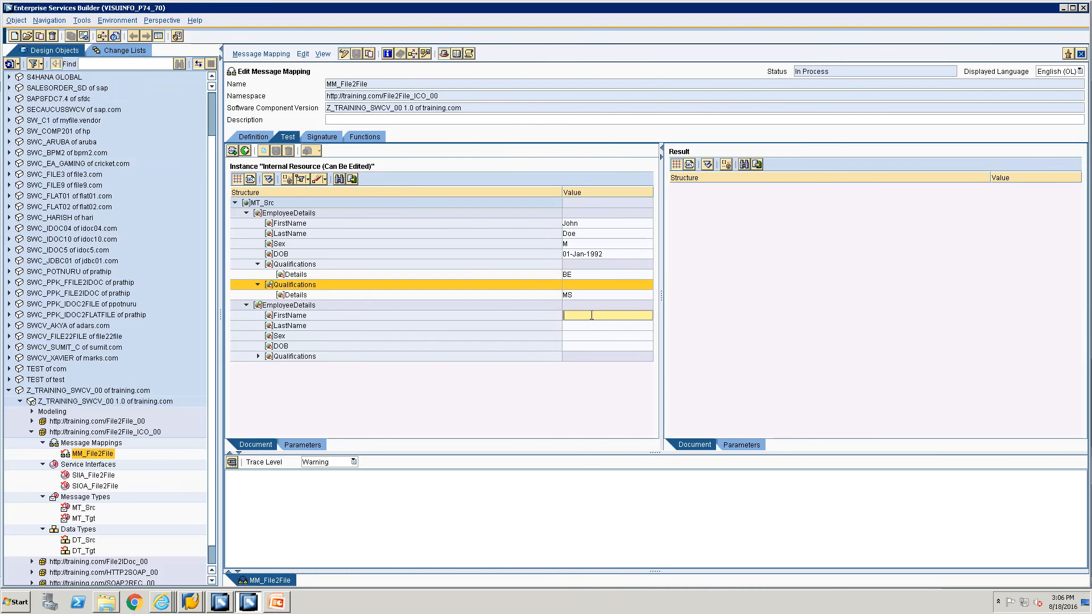
pyautogui.write('Jane')
pyautogui.click(592, 324)
pyautogui.write('D')
pyautogui.press('BackSpace')
pyautogui.press('BackSpace')
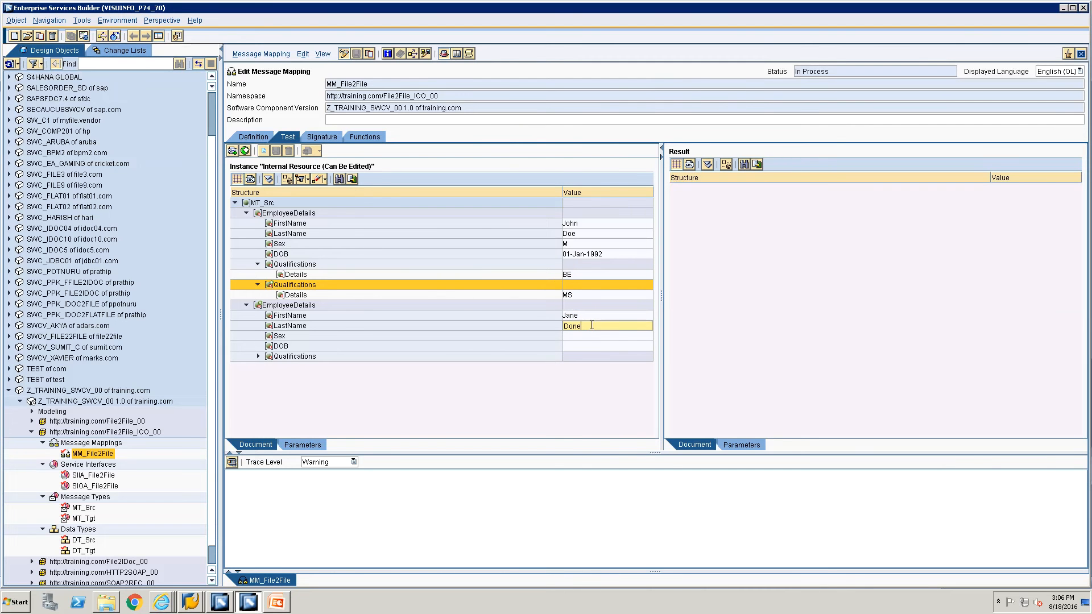
pyautogui.press('BackSpace')
pyautogui.press('BackSpace')
pyautogui.click(587, 335)
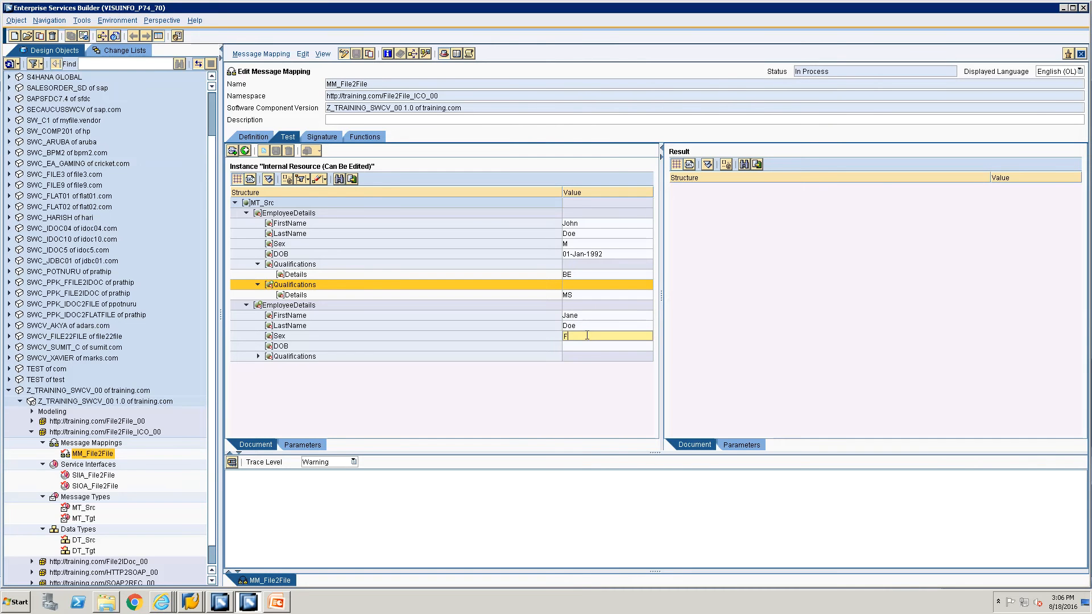
pyautogui.write('F')
pyautogui.click(578, 350)
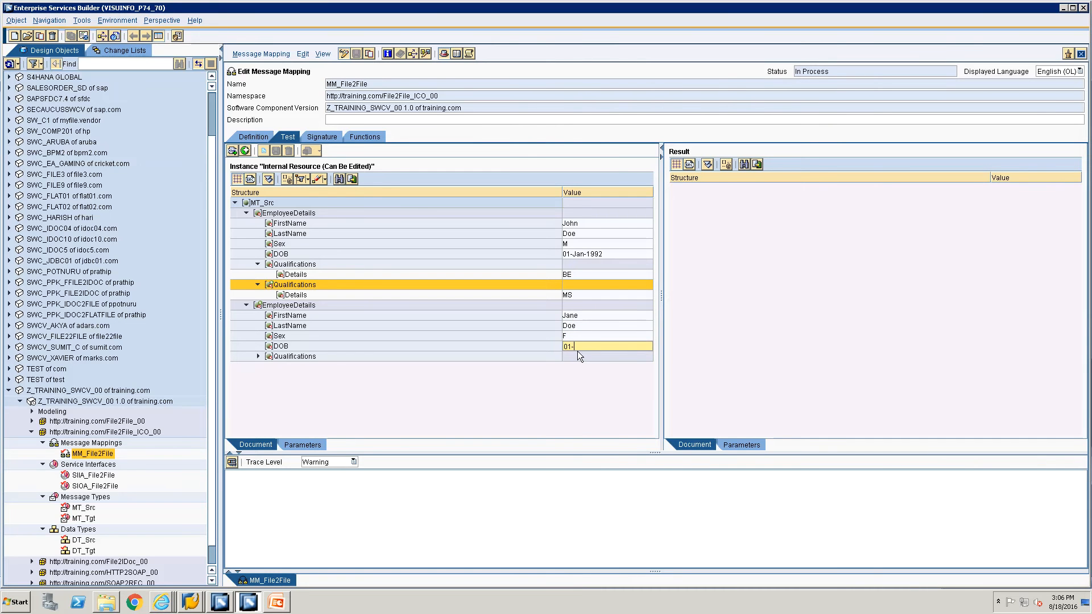
pyautogui.write('01-J')
pyautogui.press('BackSpace')
pyautogui.write('Feb-1992')
# Add the qualification Sports for the second employee and run the mapping test.
pyautogui.click(258, 356)
pyautogui.click(590, 367)
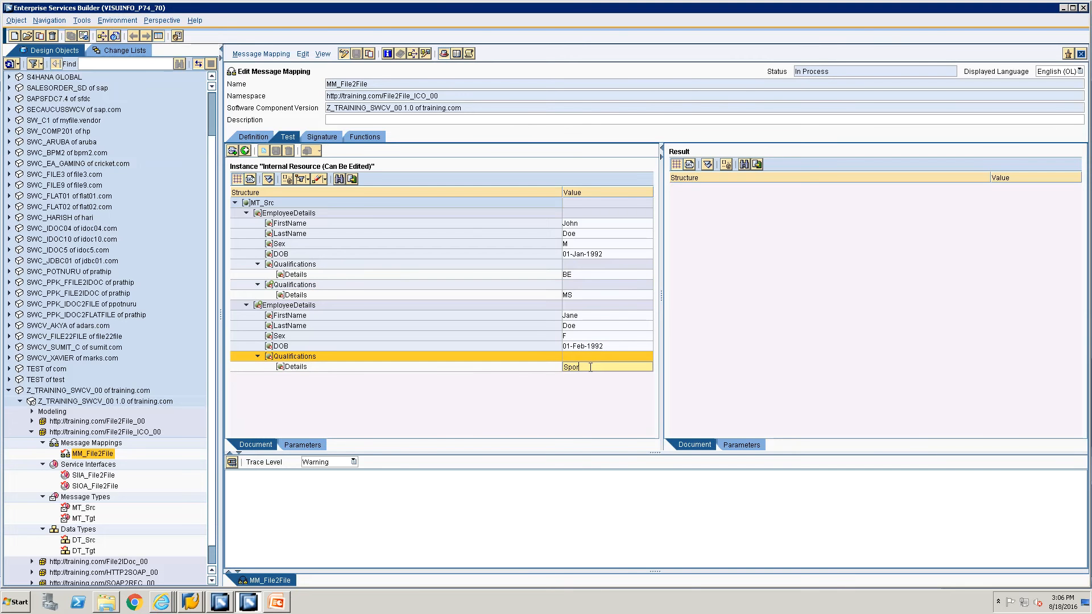
pyautogui.write('Sports')
pyautogui.click(231, 461)
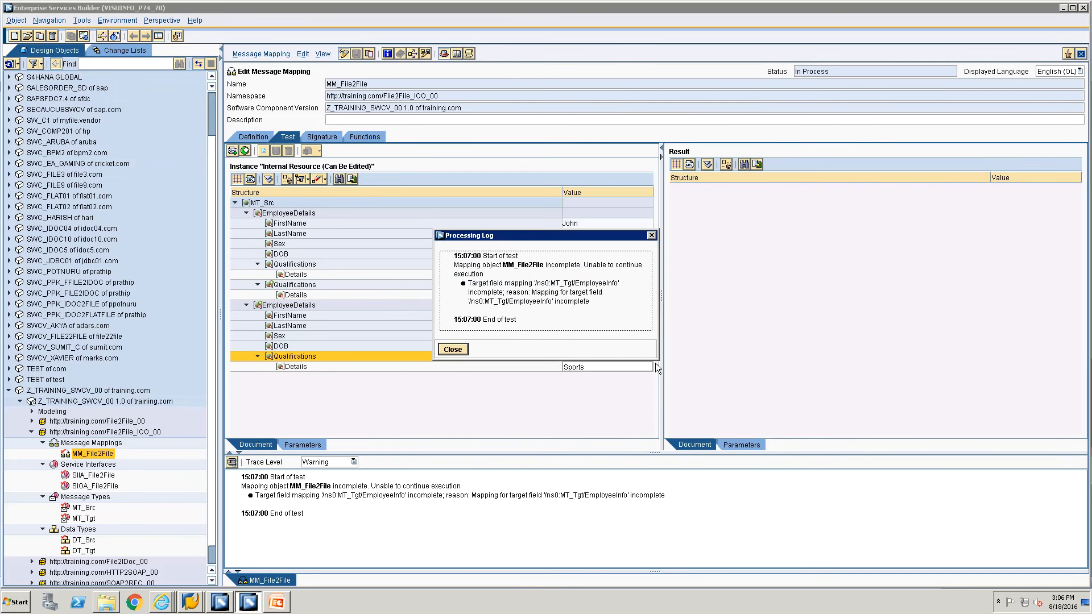
# Close the failed test log and map source EmployeeDetails onto target EmployeeInfo.
pyautogui.click(453, 349)
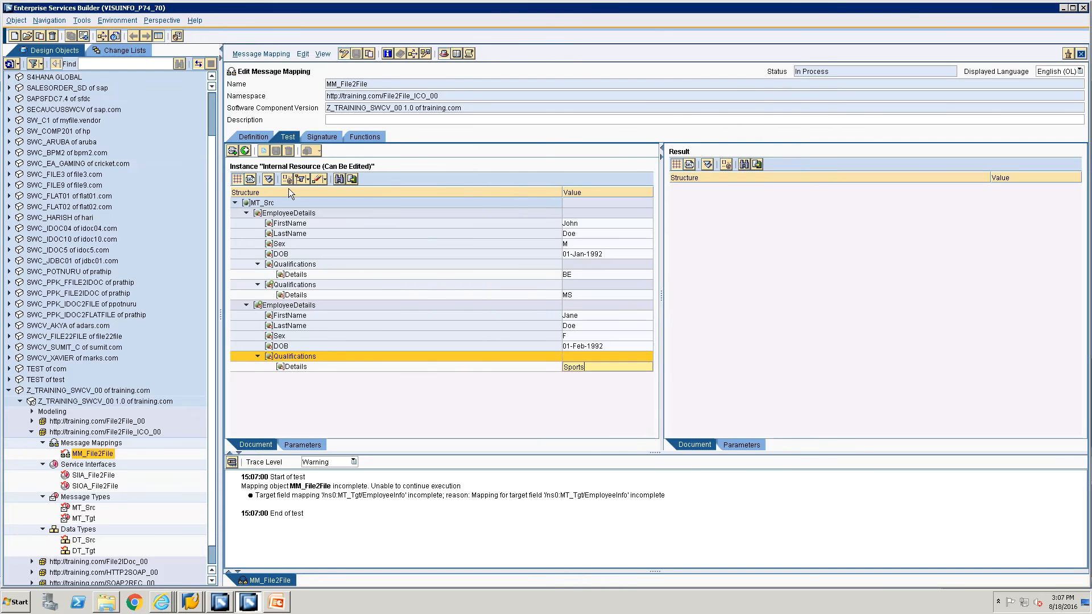
pyautogui.click(254, 137)
pyautogui.click(736, 220)
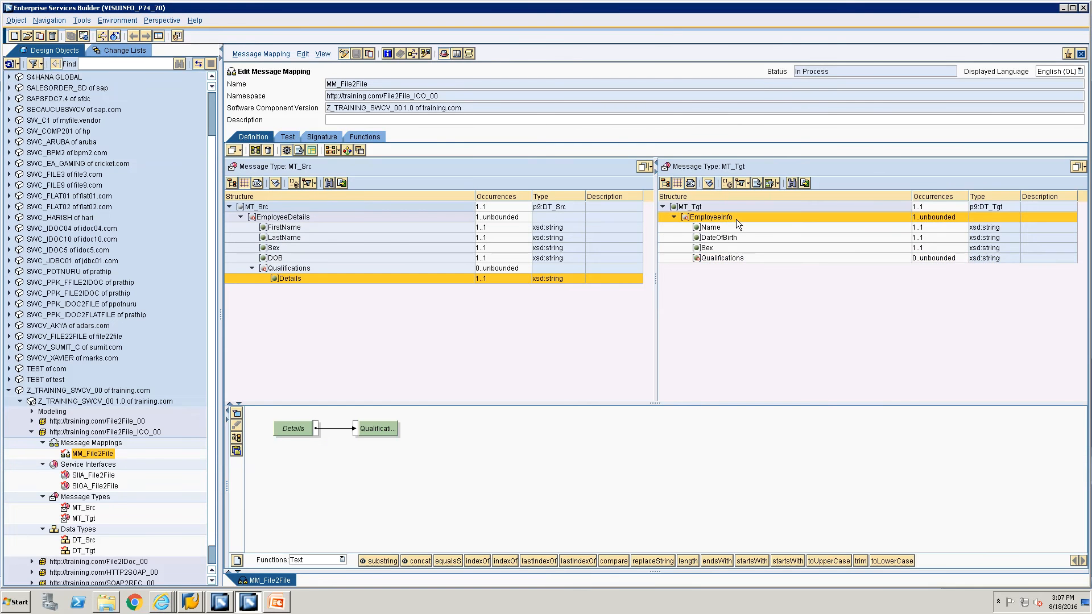
pyautogui.click(295, 218)
pyautogui.click(390, 206)
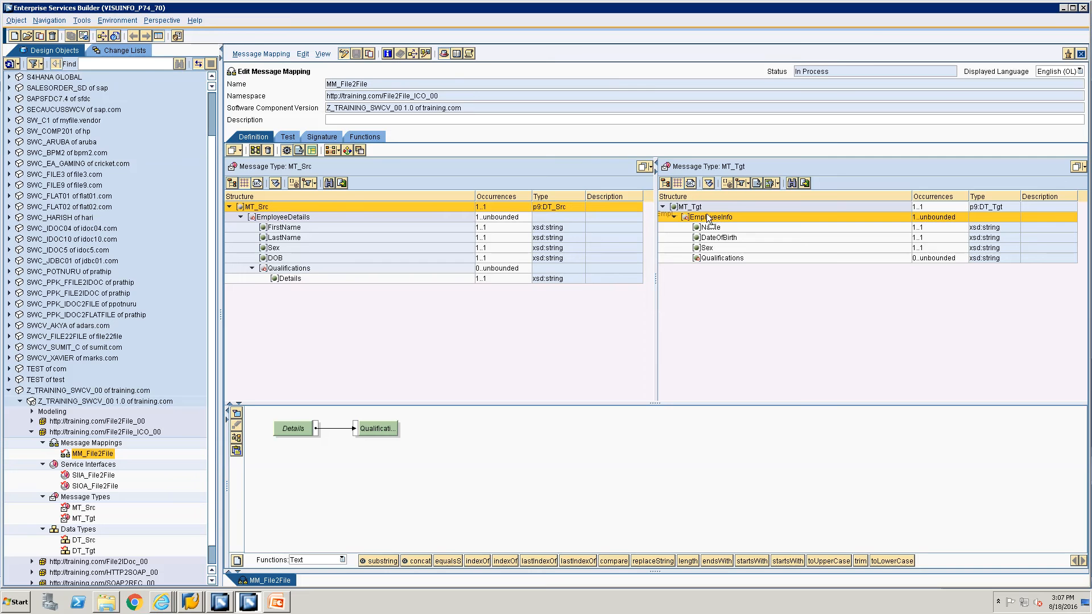
pyautogui.moveTo(716, 214); pyautogui.dragTo(717, 215)
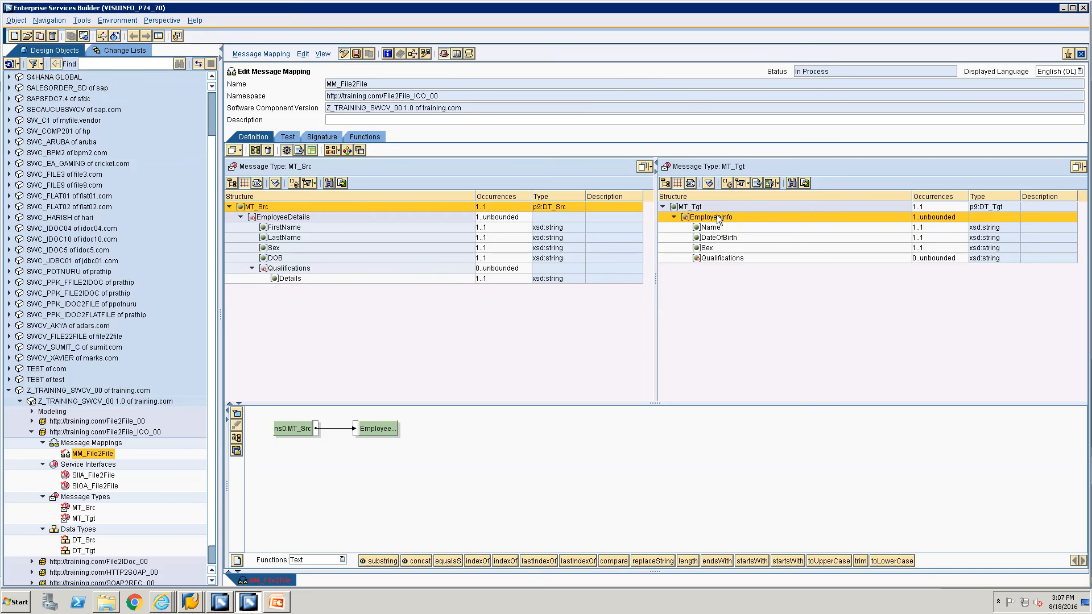
pyautogui.moveTo(267, 217); pyautogui.dragTo(711, 218)
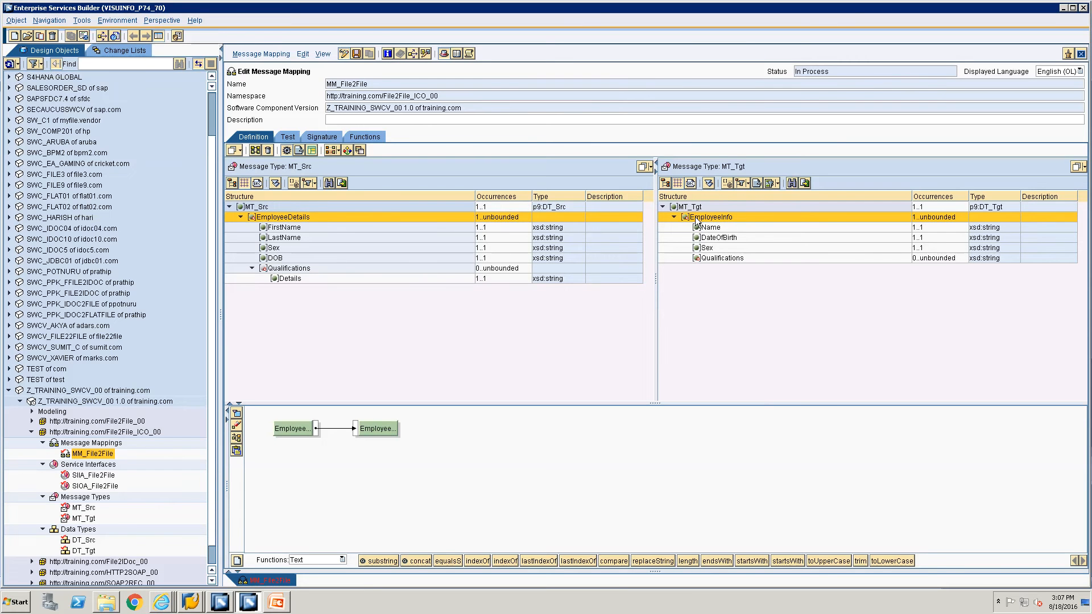
pyautogui.click(283, 431)
# Rerun the test and expand both EmployeeInfo records in the MT_Tgt result.
pyautogui.click(288, 137)
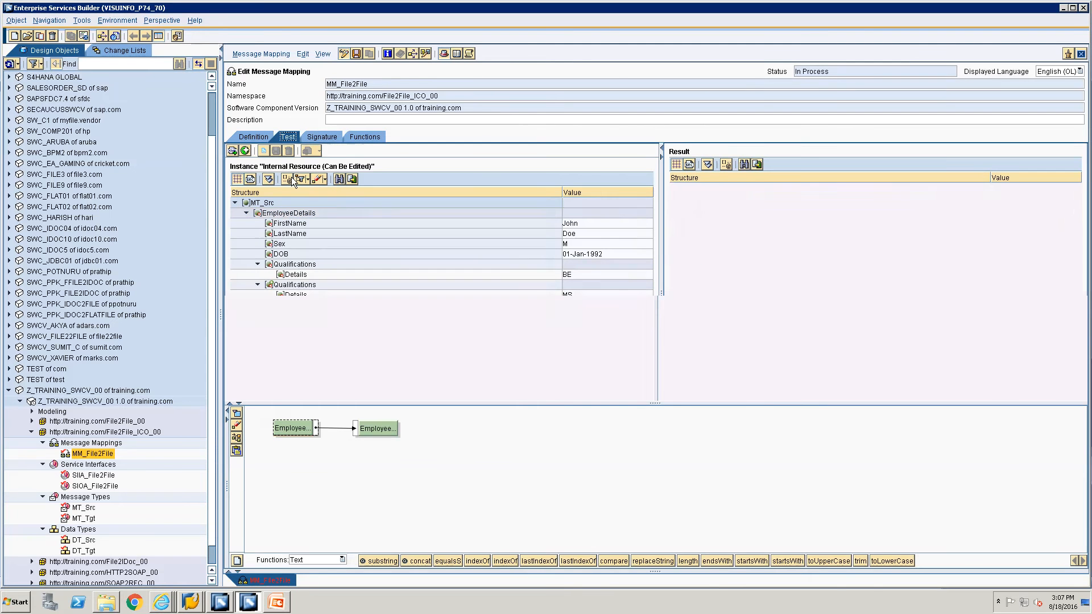
pyautogui.click(232, 461)
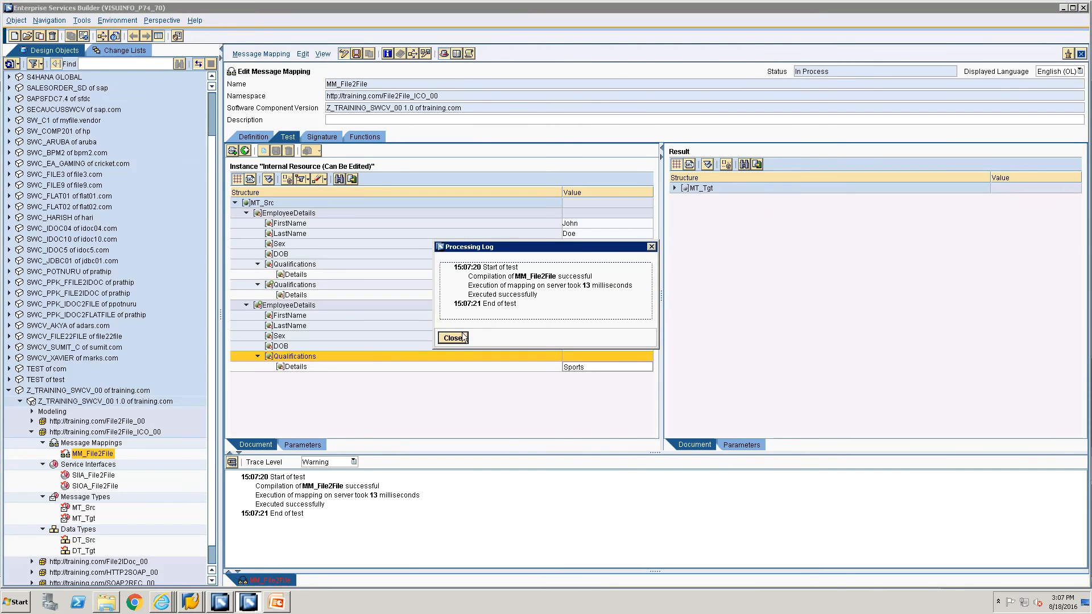
pyautogui.click(463, 338)
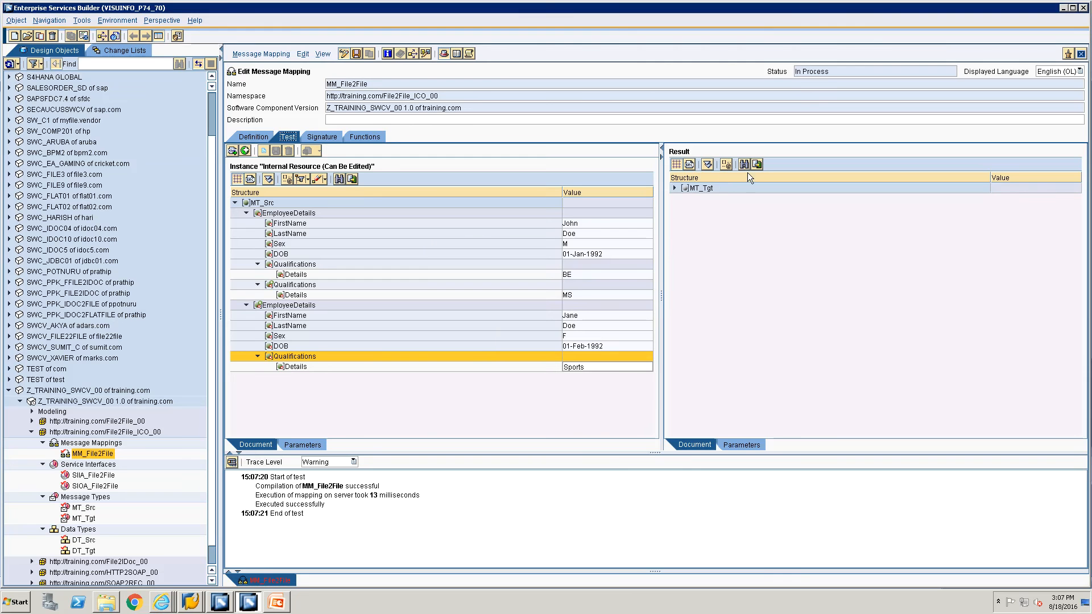
pyautogui.click(675, 189)
pyautogui.click(686, 208)
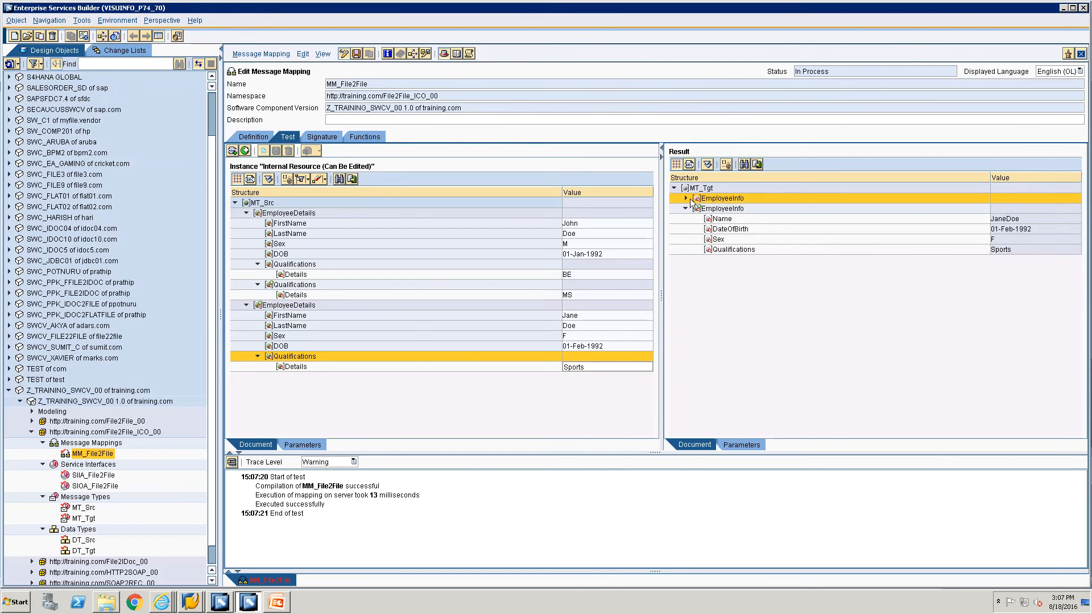
pyautogui.click(686, 198)
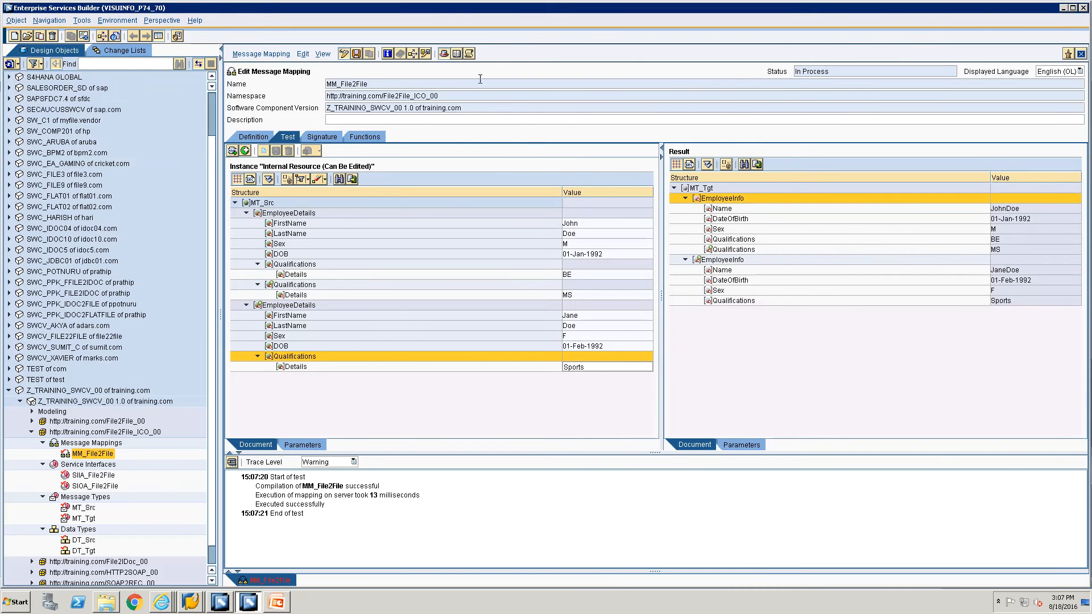
pyautogui.click(250, 179)
# Copy the test instance XML and paste it into a new Notepad window.
pyautogui.hotkey('ctrl', 'a')
pyautogui.hotkey('ctrl', 'c')
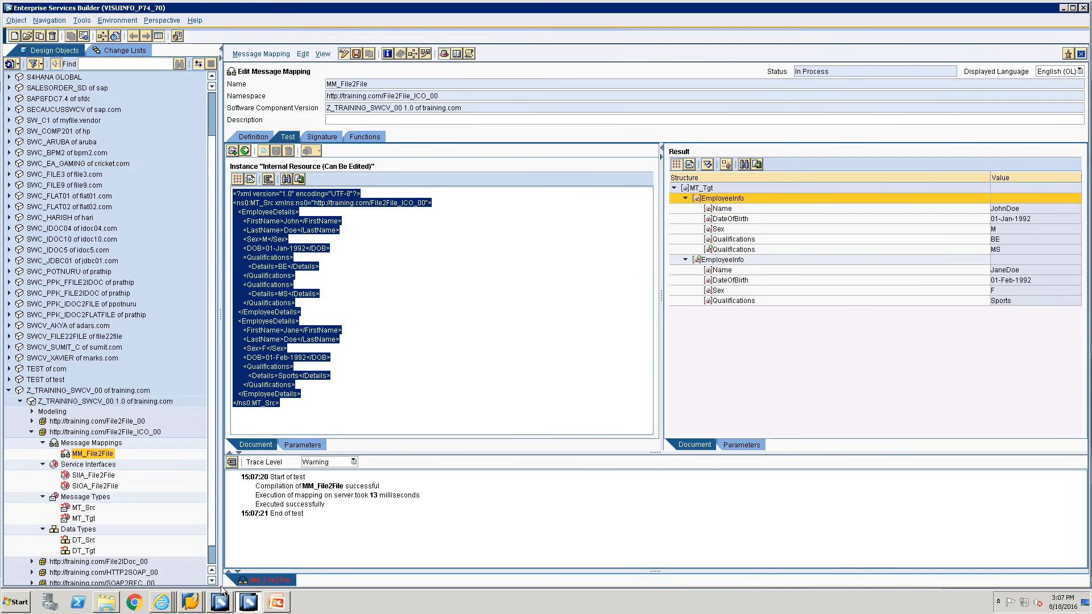
pyautogui.press('super+r')
pyautogui.write('notepad')
pyautogui.press('Return')
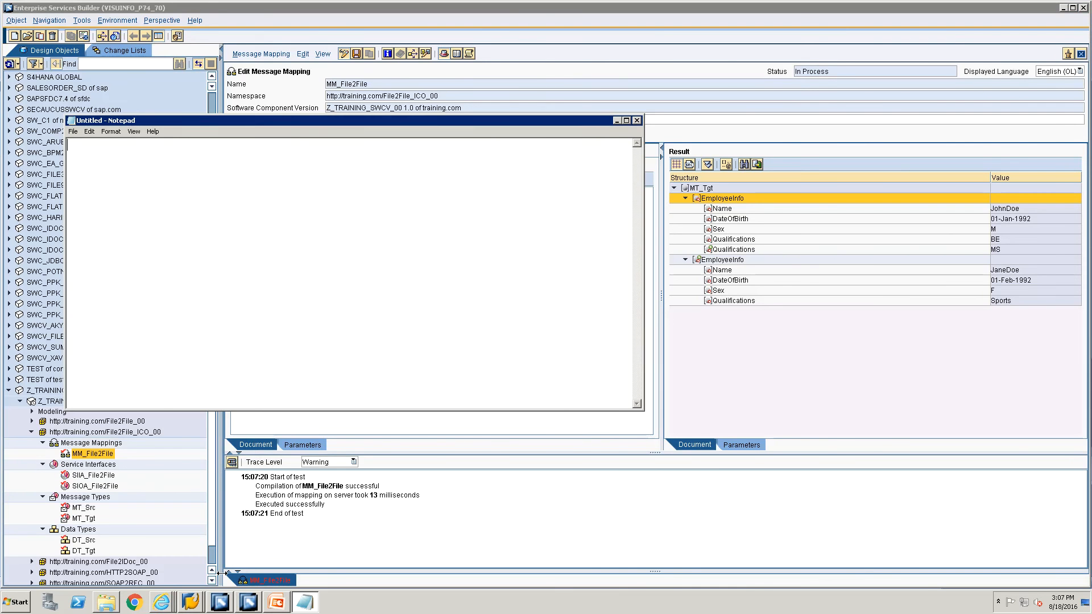
pyautogui.hotkey('ctrl', 'v')
# Save the XML as File2FileICO.xml, close Notepad, and save the message mapping.
pyautogui.hotkey('ctrl', 's')
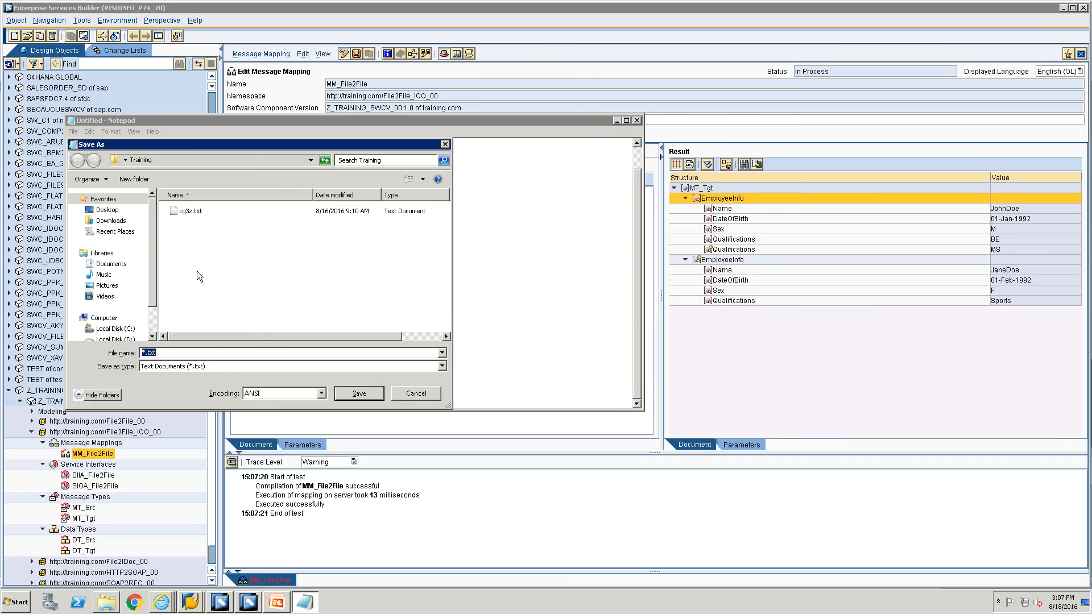
pyautogui.write('File2Fi')
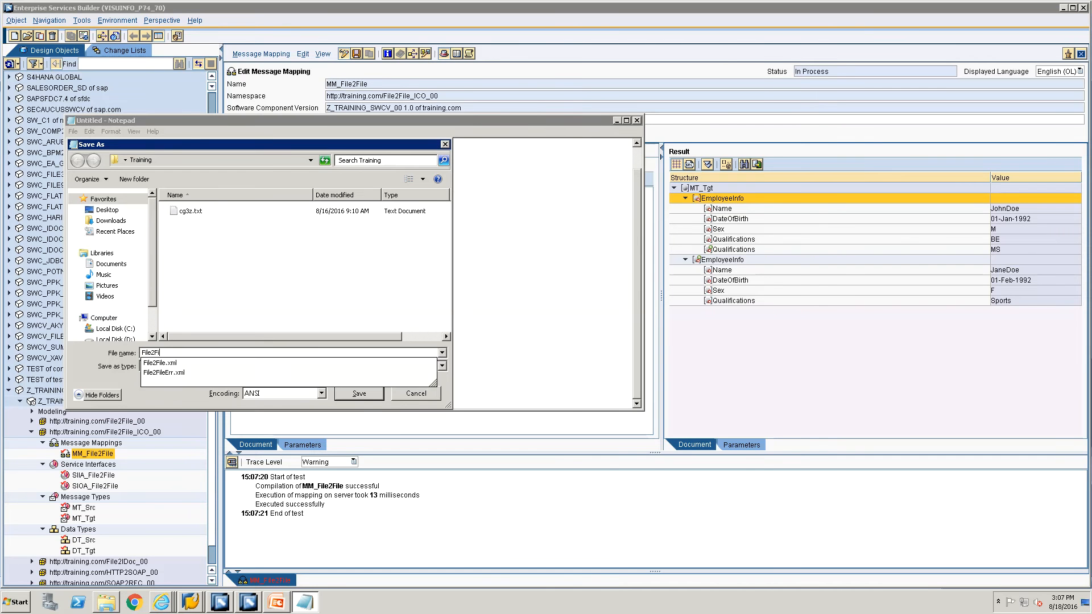
pyautogui.write('leICO.xml')
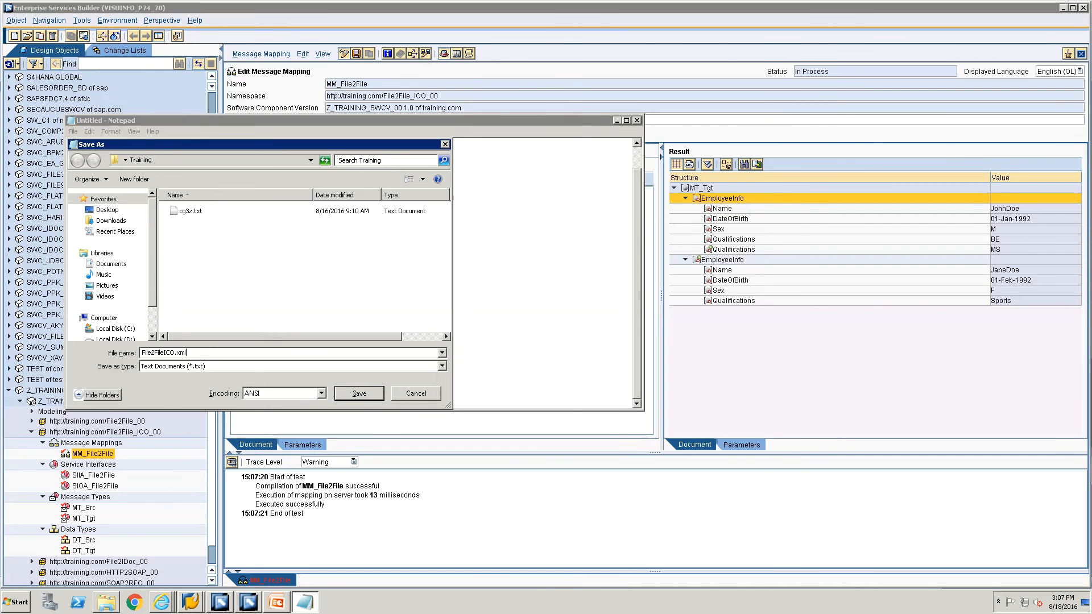
pyautogui.write('"')
pyautogui.press('Return')
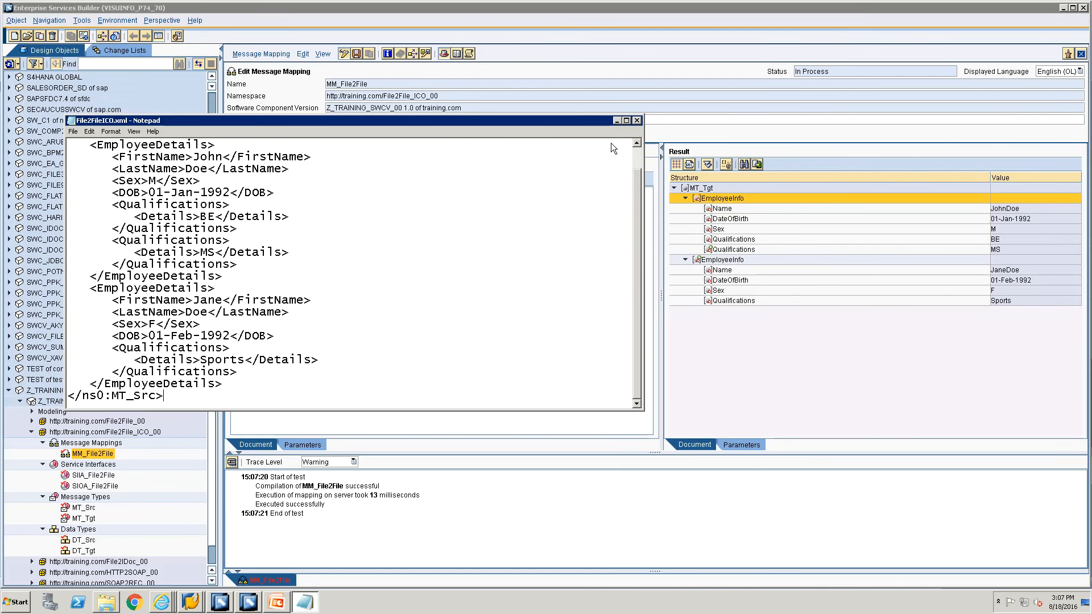
pyautogui.click(636, 121)
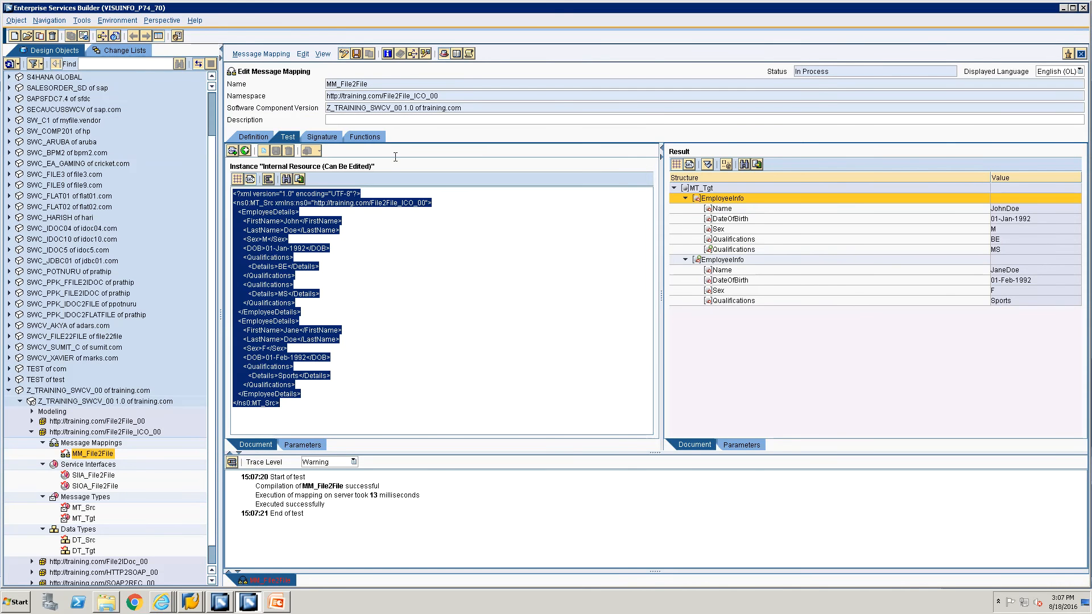
pyautogui.click(357, 54)
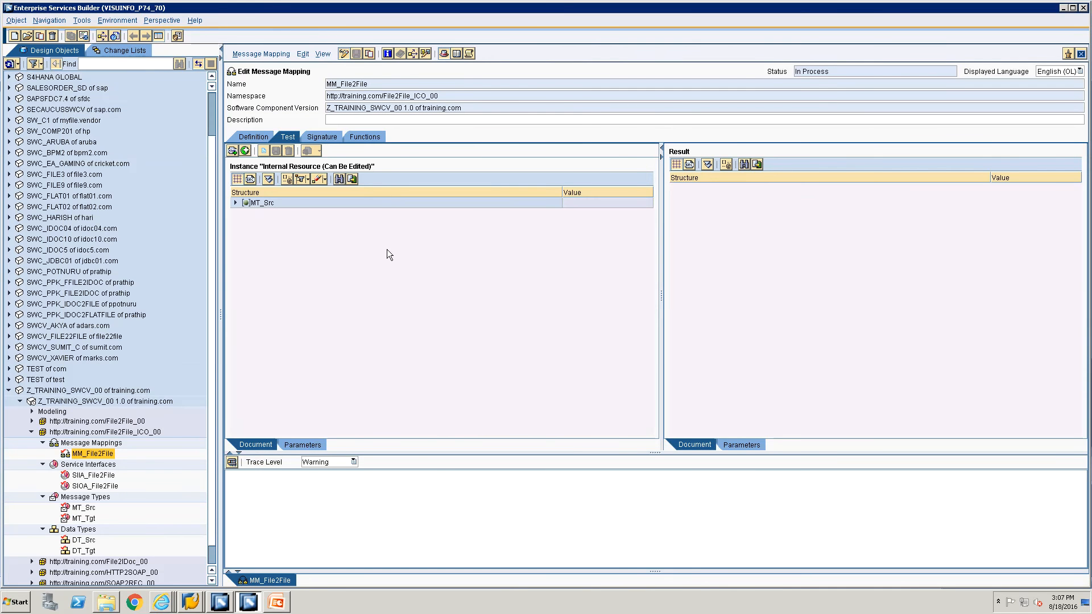
# Create a new operation mapping named OM_File2File from the Message Mappings folder.
pyautogui.click(70, 443)
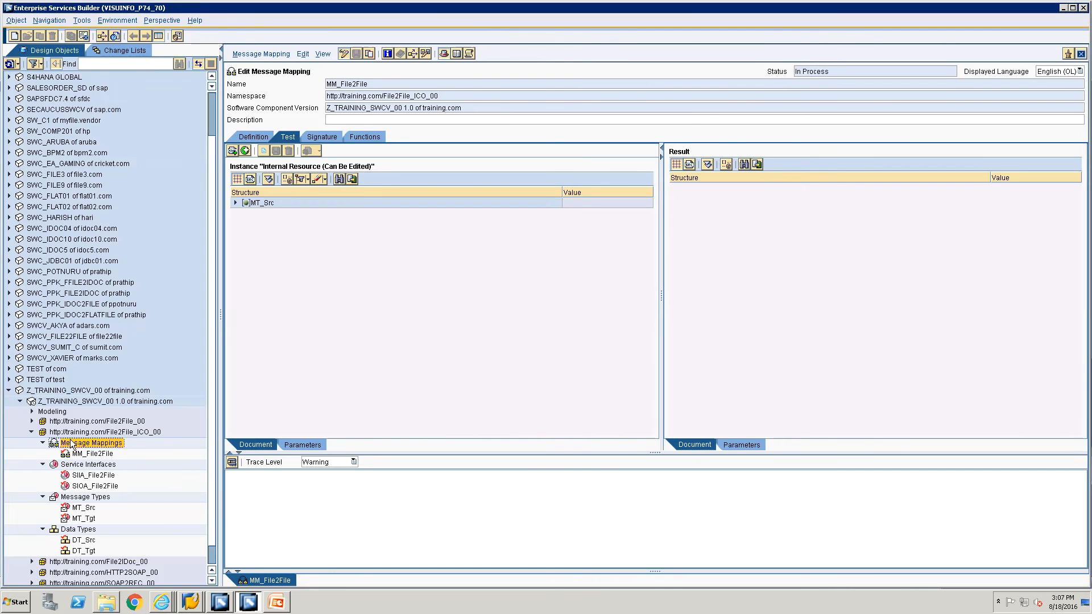
pyautogui.rightClick(72, 443)
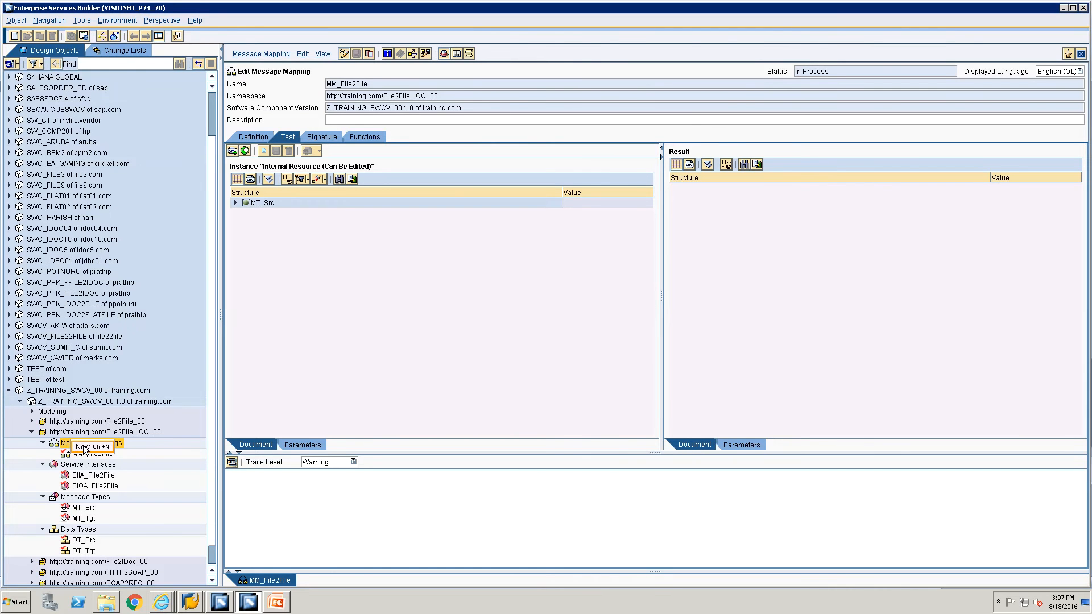
pyautogui.click(83, 447)
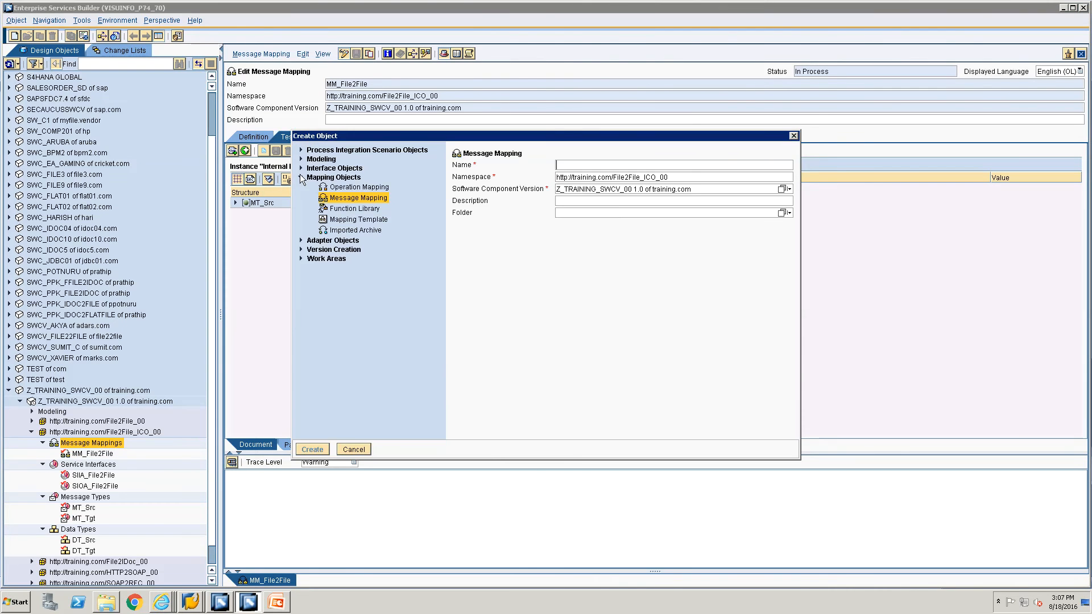
pyautogui.click(348, 188)
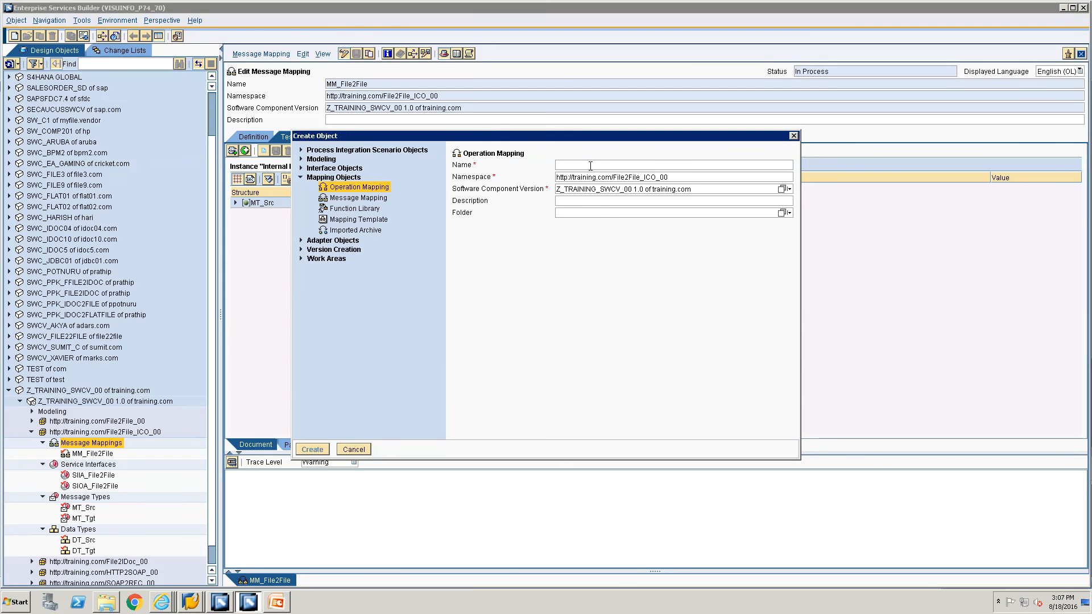
pyautogui.click(590, 165)
pyautogui.write('OM_File2File_00')
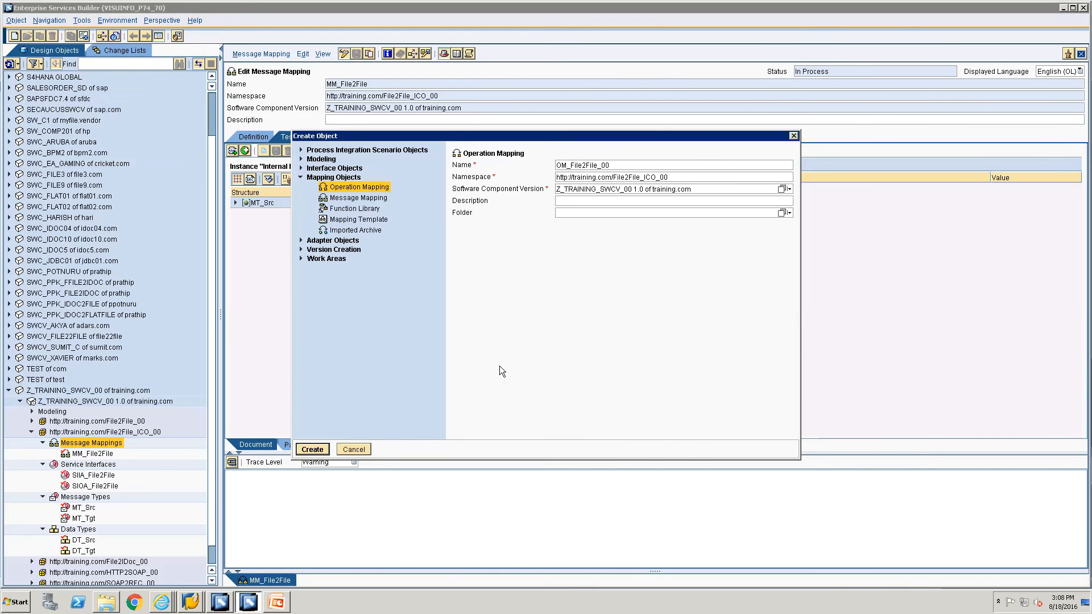
pyautogui.press('Return')
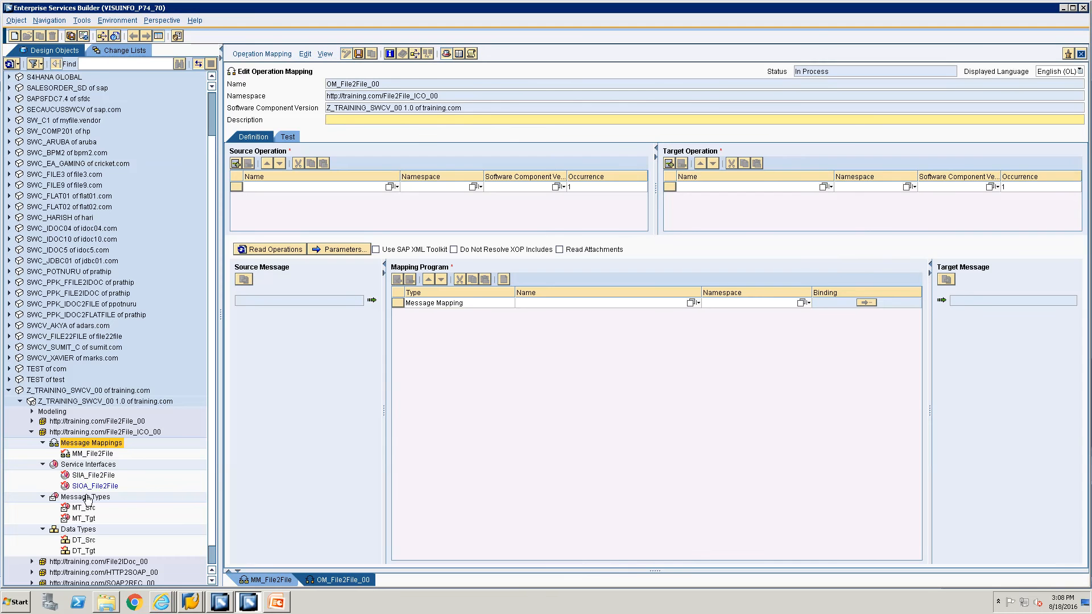
# Set SIOA_File2File as source and SIIA_File2File as target operation, reading in MT_Src and MT_Tgt.
pyautogui.moveTo(85, 487); pyautogui.dragTo(319, 185)
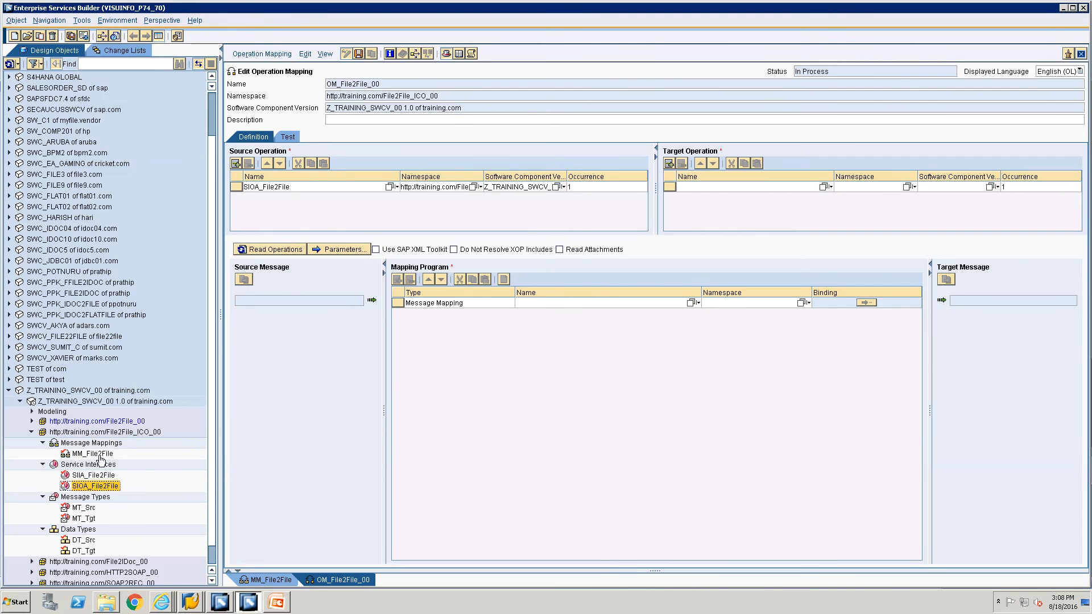
pyautogui.click(86, 477)
pyautogui.moveTo(87, 481); pyautogui.dragTo(720, 232)
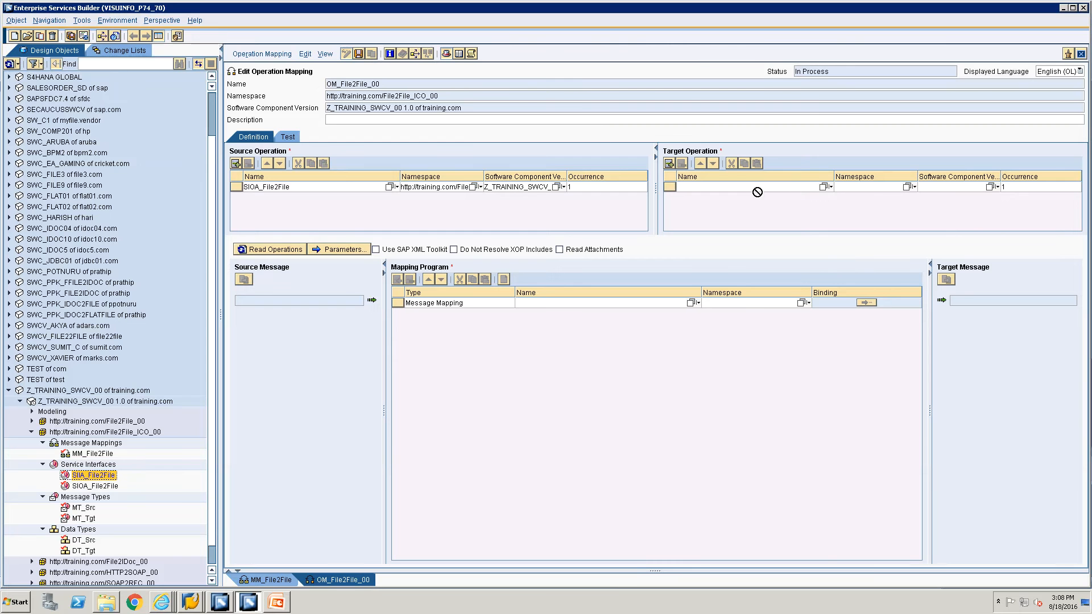
pyautogui.moveTo(756, 179); pyautogui.dragTo(760, 186)
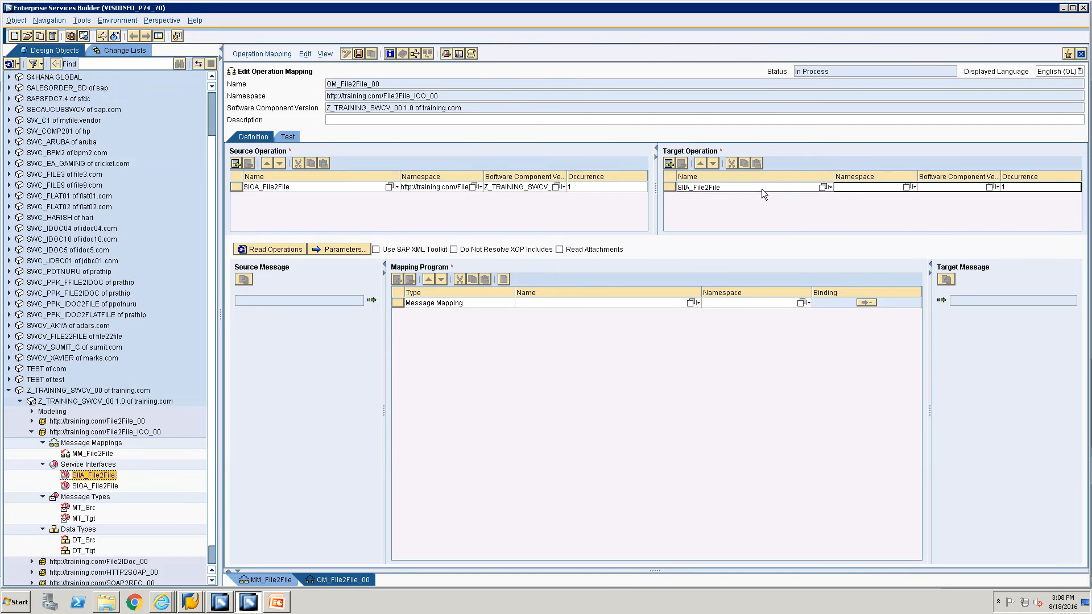
pyautogui.click(274, 250)
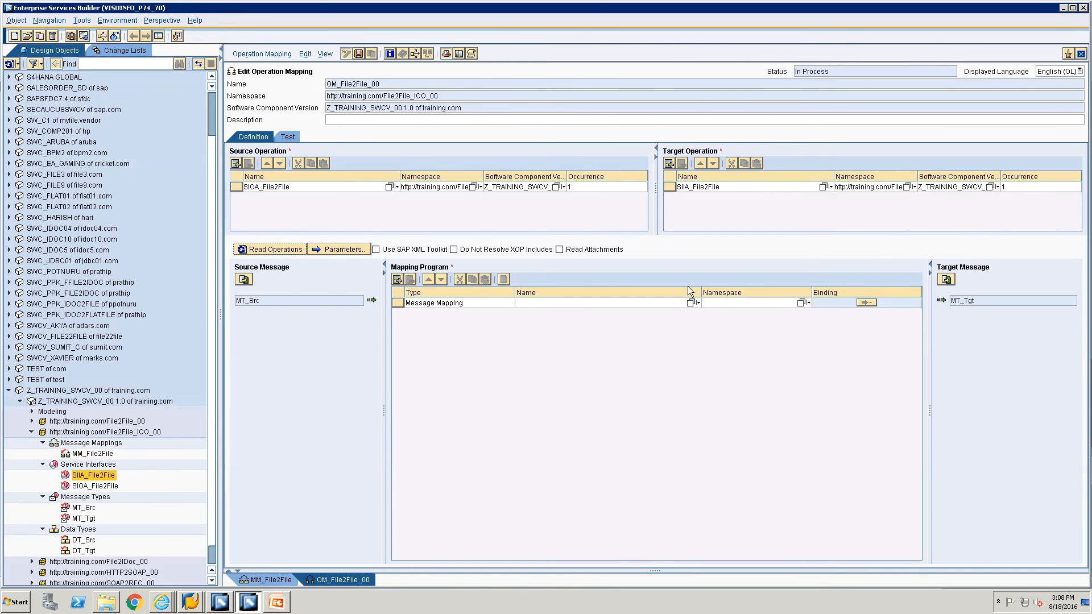
# Choose MM_File2File as the mapping program and show the open change lists.
pyautogui.click(691, 302)
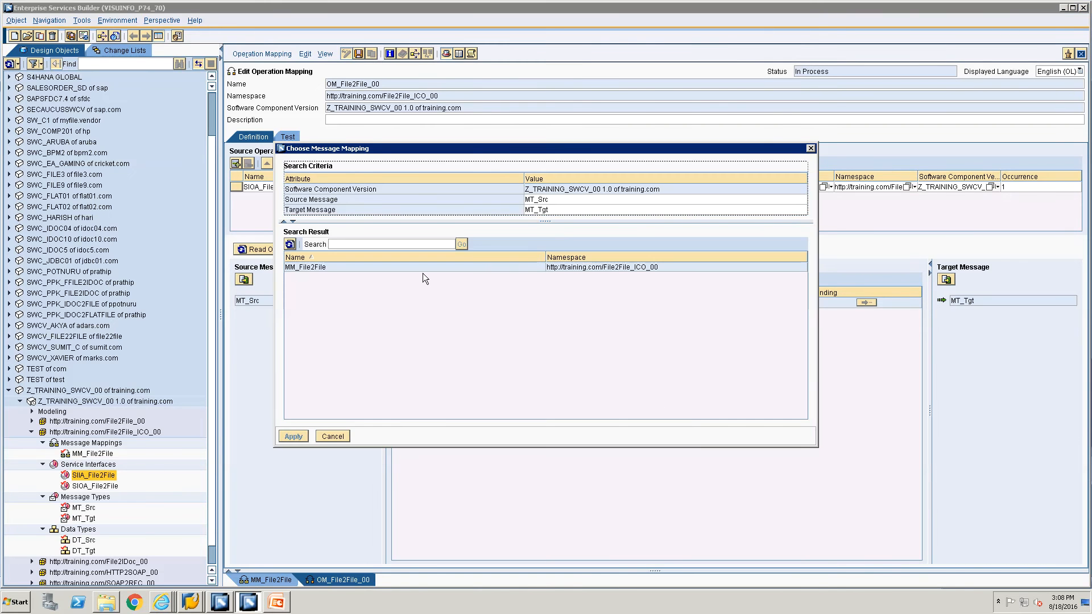
pyautogui.click(398, 266)
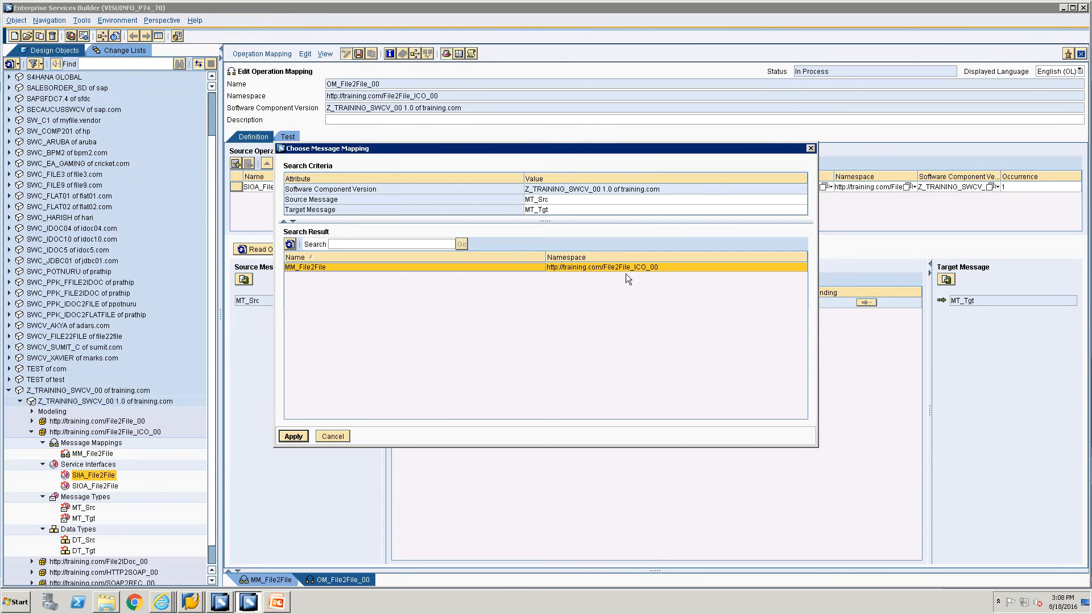
pyautogui.click(293, 436)
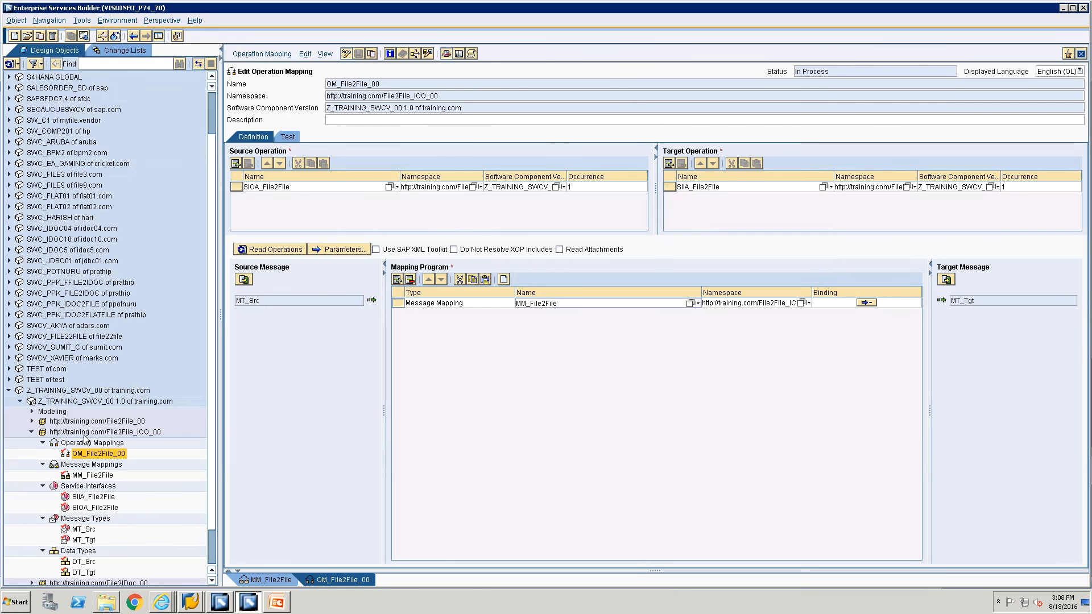
pyautogui.click(110, 51)
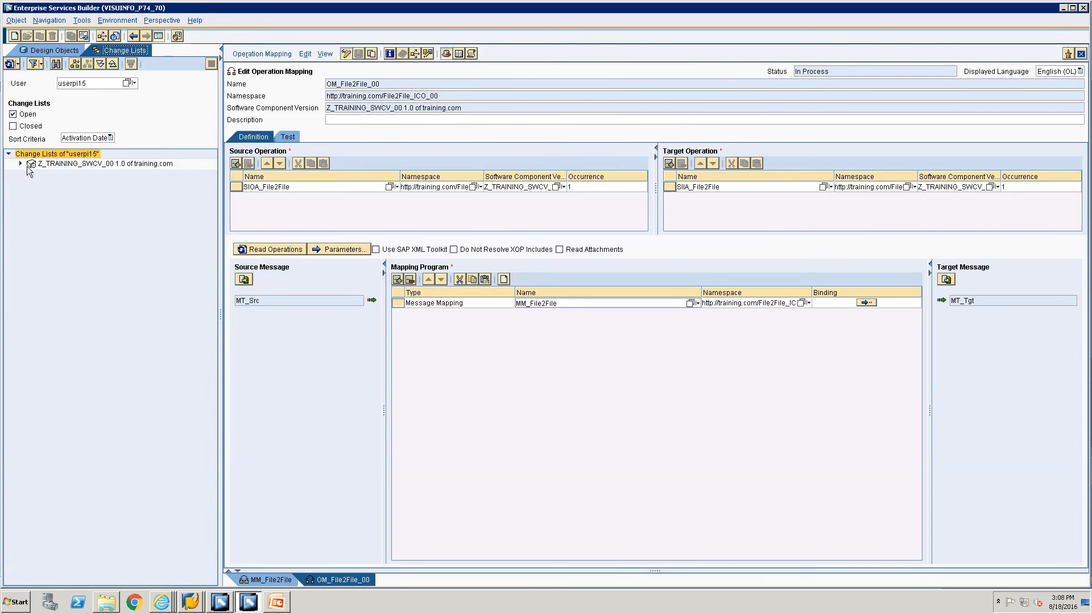
# Activate the standard change list of the software component.
pyautogui.click(20, 163)
pyautogui.rightClick(63, 174)
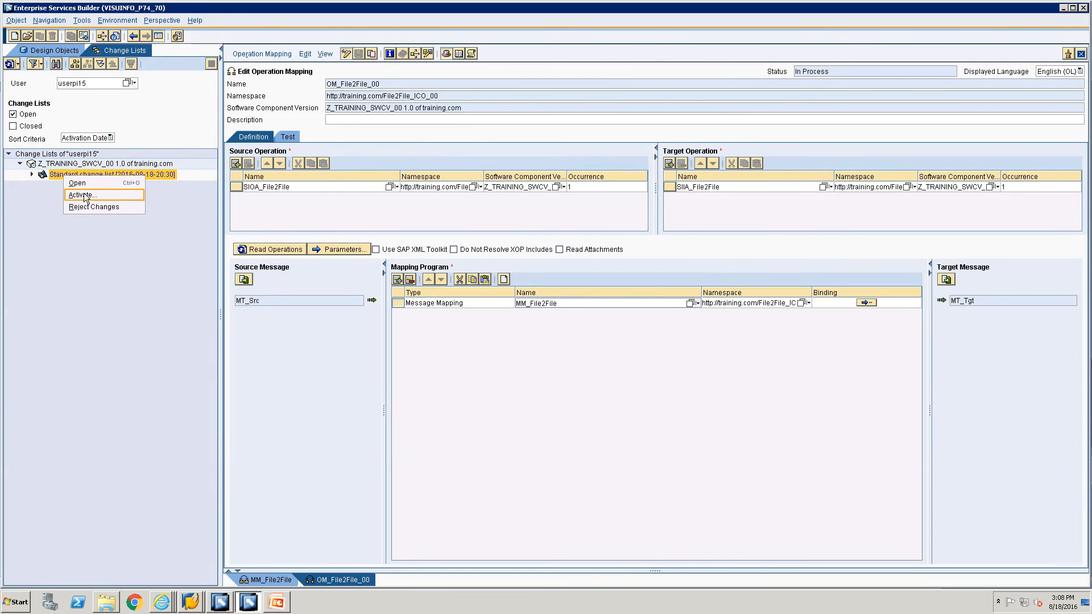
pyautogui.click(82, 195)
pyautogui.click(430, 412)
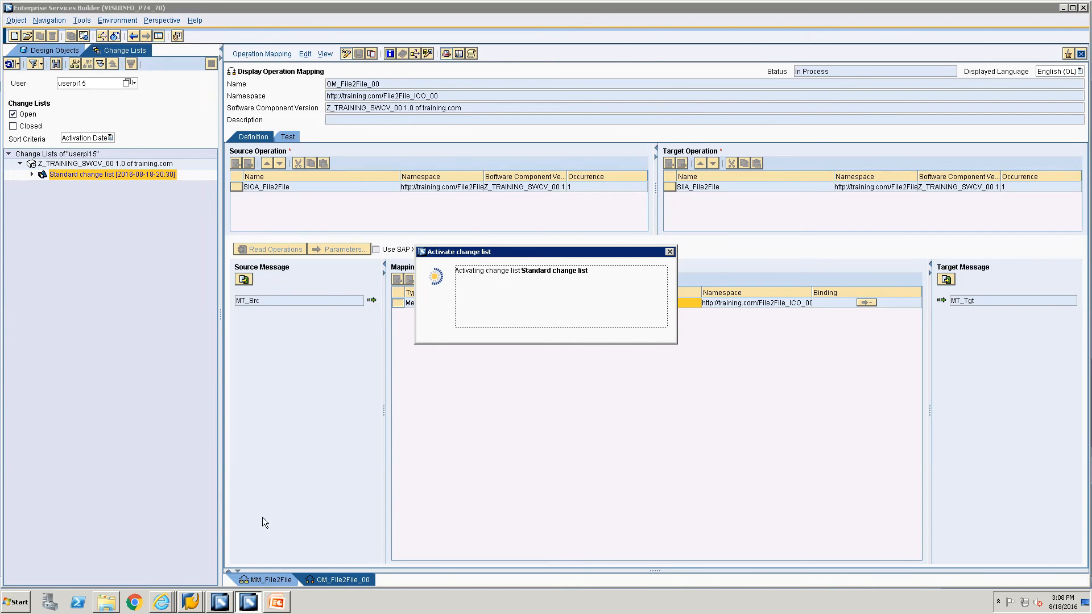
# Dismiss the activation confirmation and bring the Integration Builder window to the front.
pyautogui.click(221, 601)
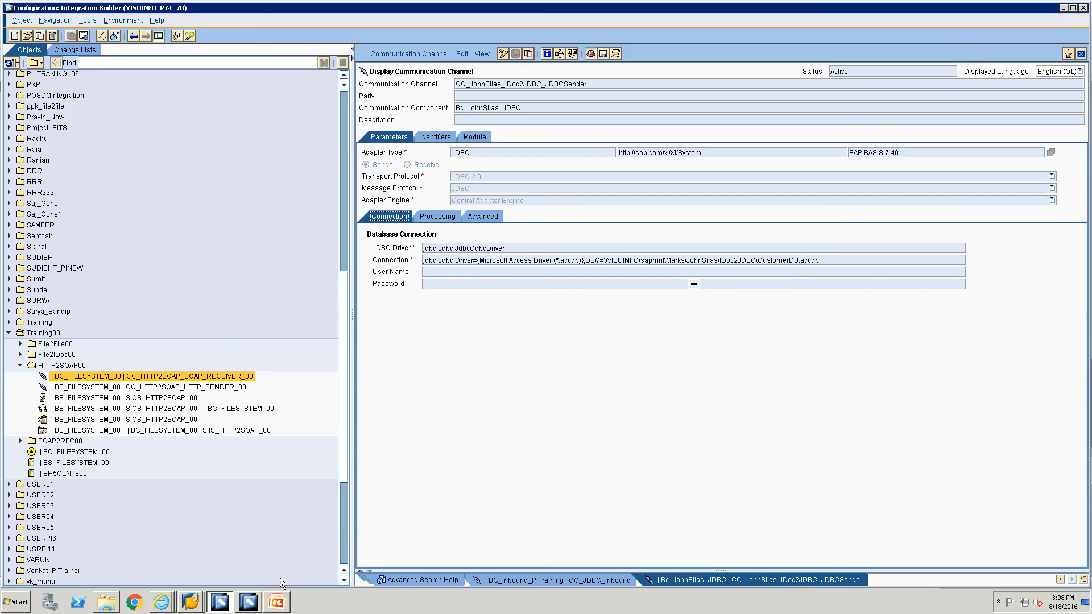
pyautogui.click(249, 601)
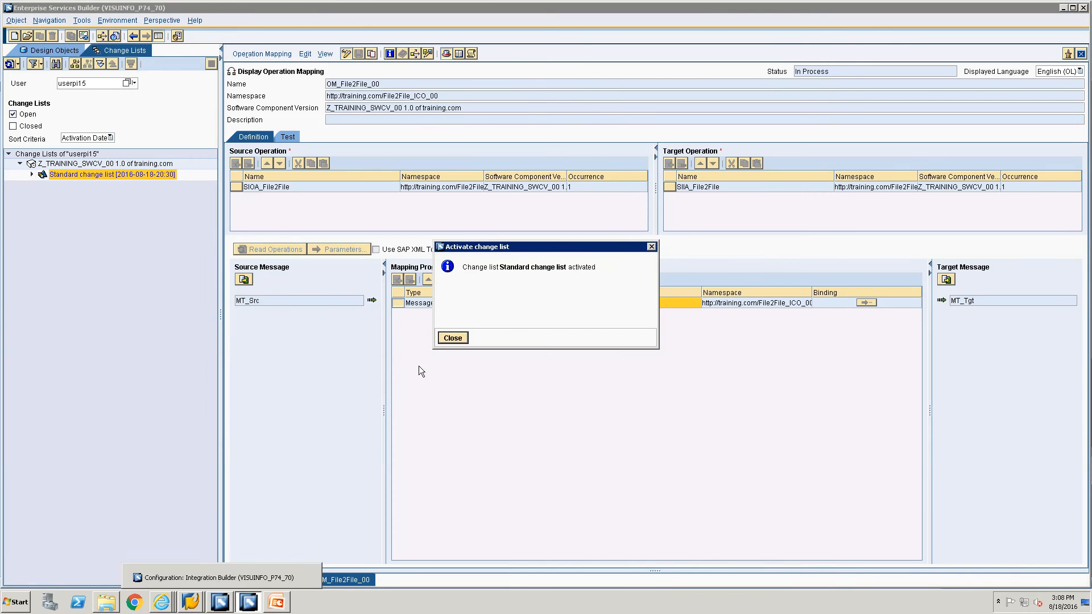
pyautogui.click(450, 340)
pyautogui.click(220, 602)
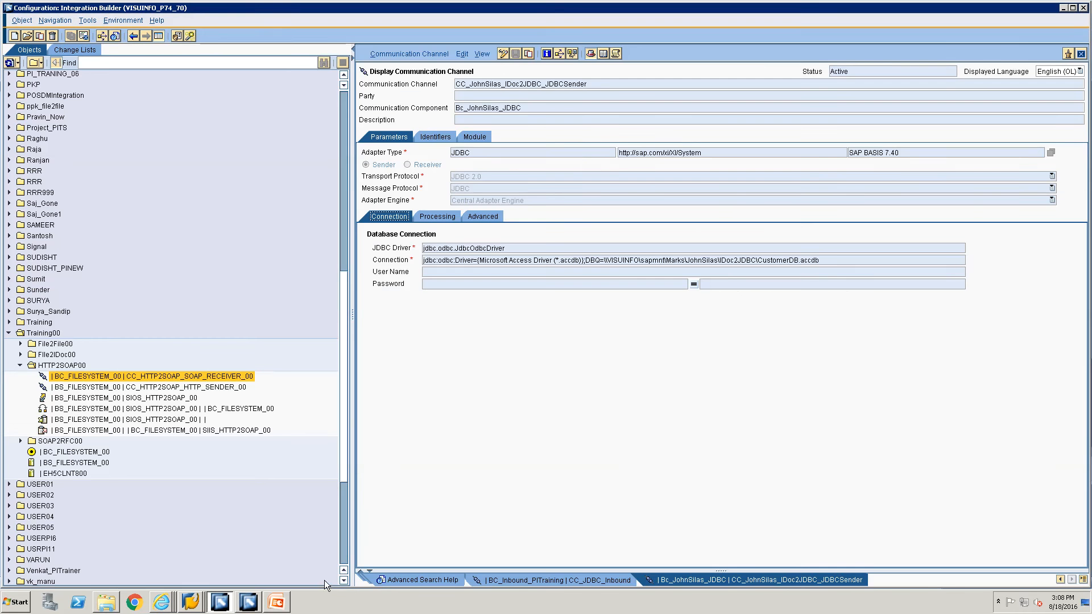
pyautogui.rightClick(390, 579)
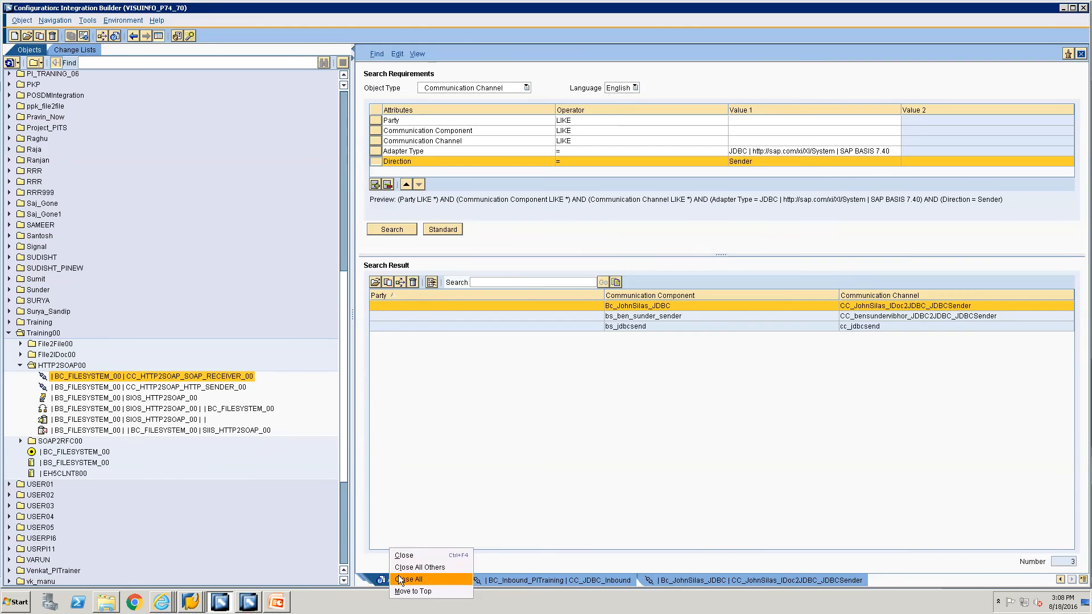
# Close all editor tabs, collapse HTTP2SOAP00, and select the Training00 folder.
pyautogui.click(407, 578)
pyautogui.click(21, 366)
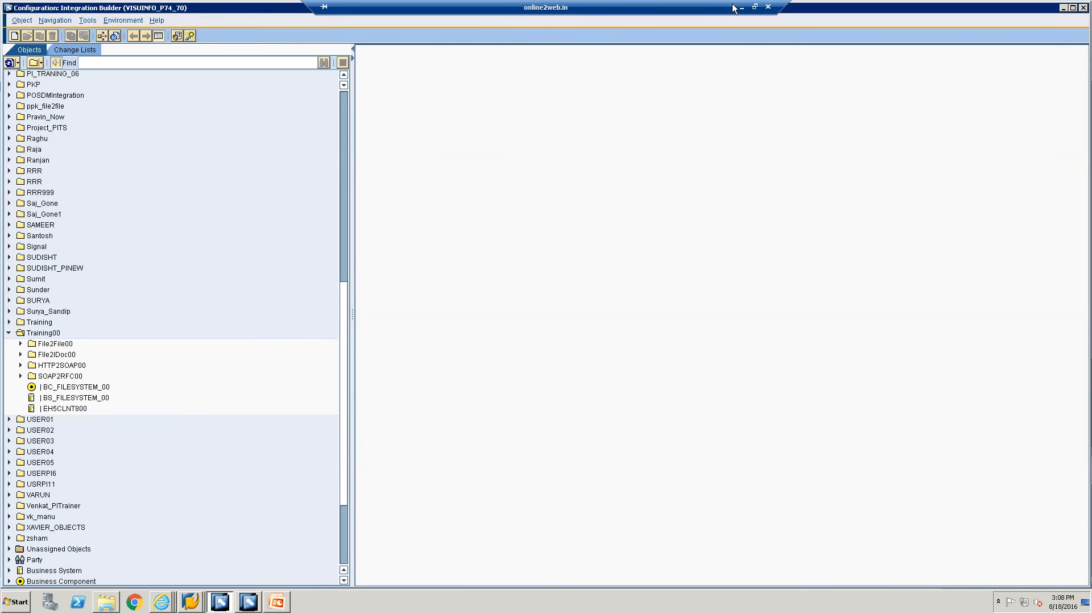
pyautogui.click(760, 6)
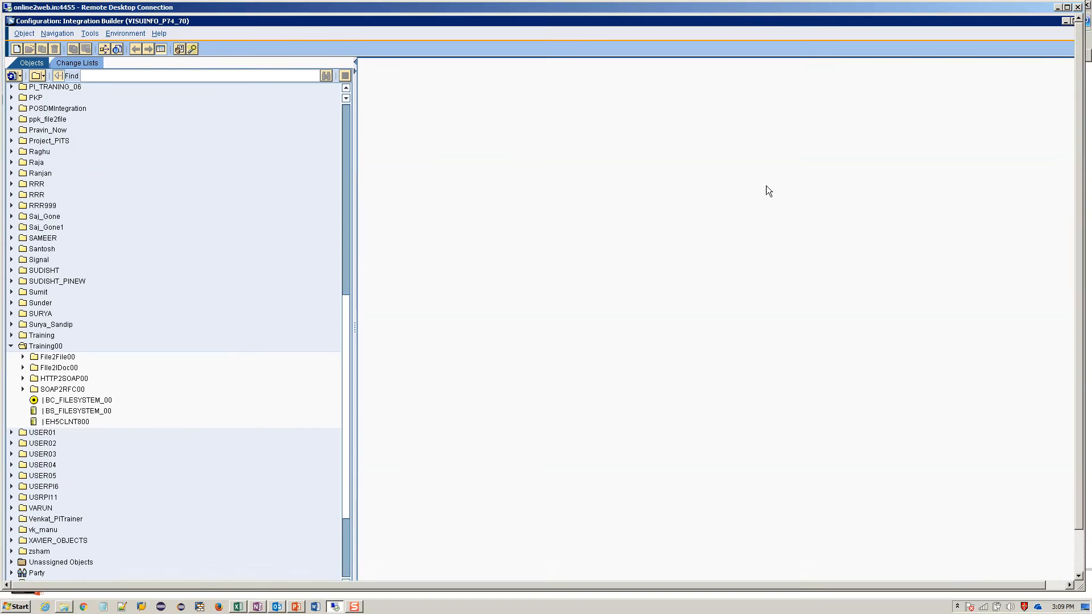
pyautogui.click(957, 606)
pyautogui.click(957, 564)
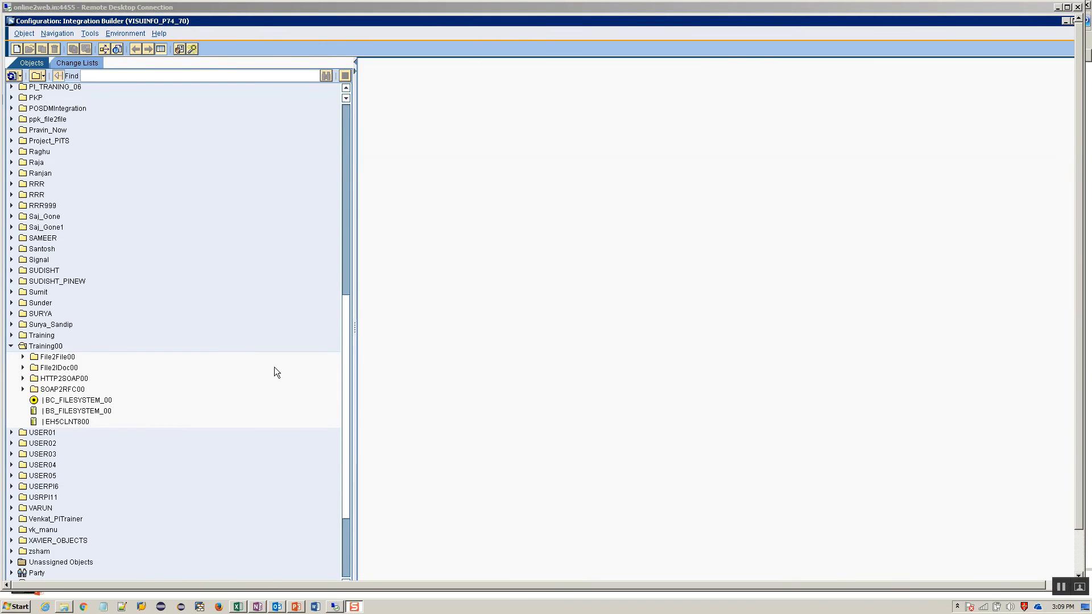
pyautogui.click(1067, 7)
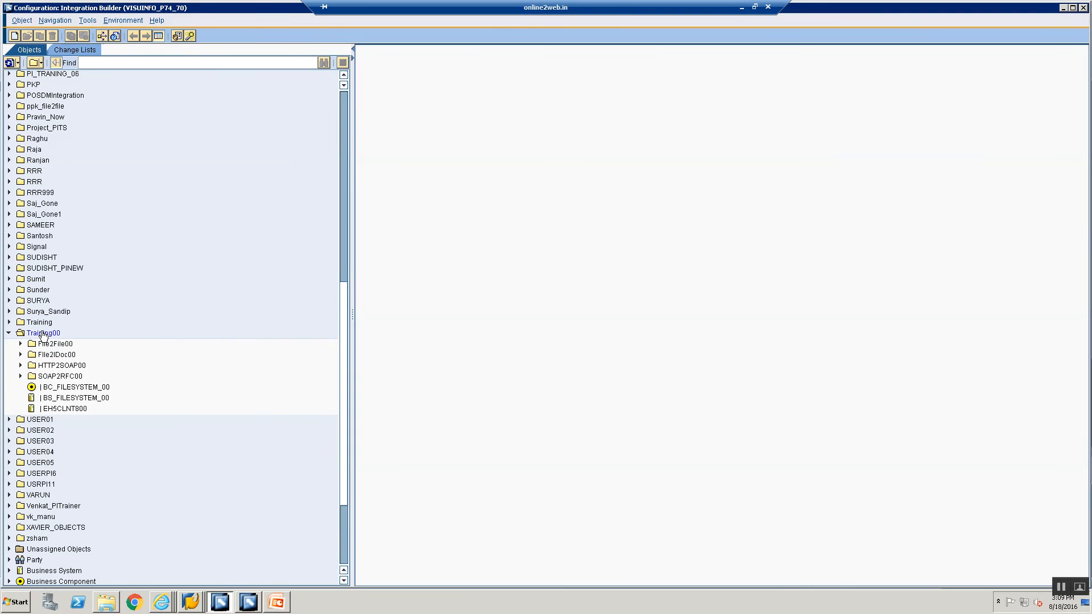
pyautogui.click(43, 334)
# Create a new folder File2FileICO00 inside Training00.
pyautogui.rightClick(43, 334)
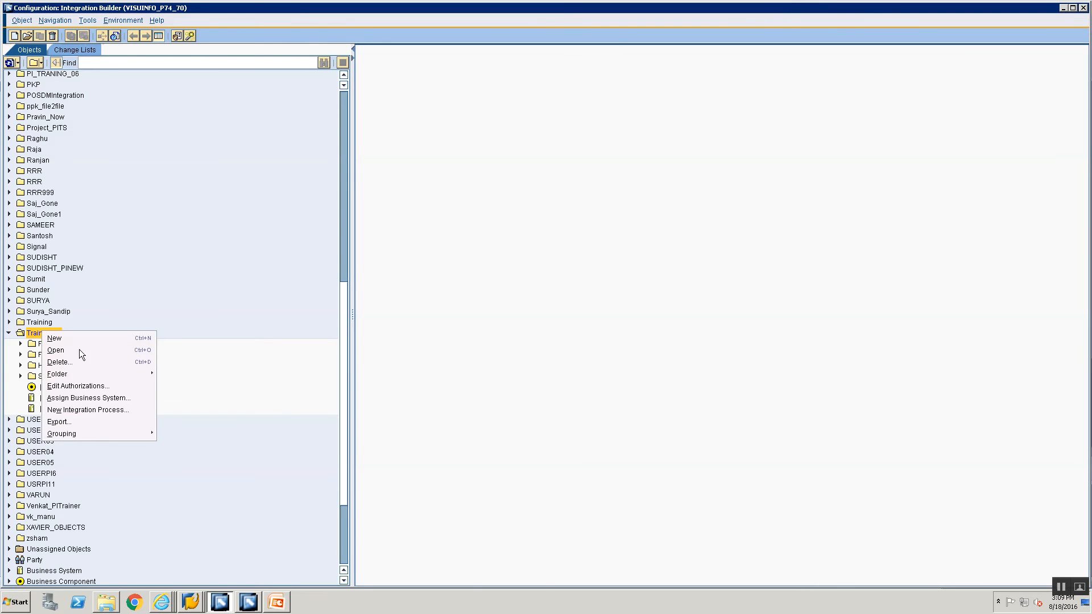
pyautogui.moveTo(117, 373)
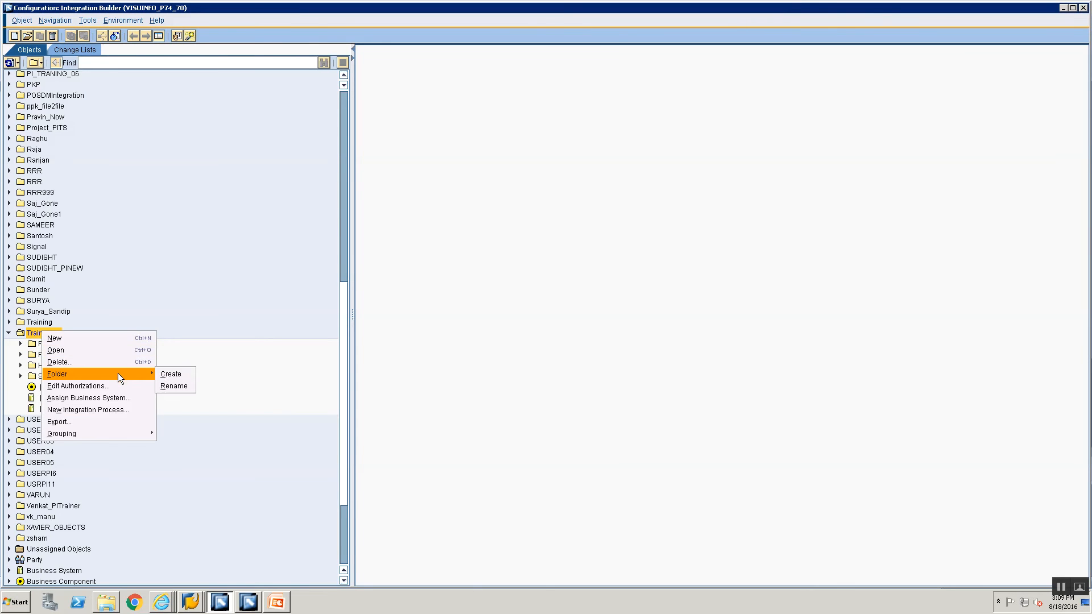
pyautogui.click(169, 374)
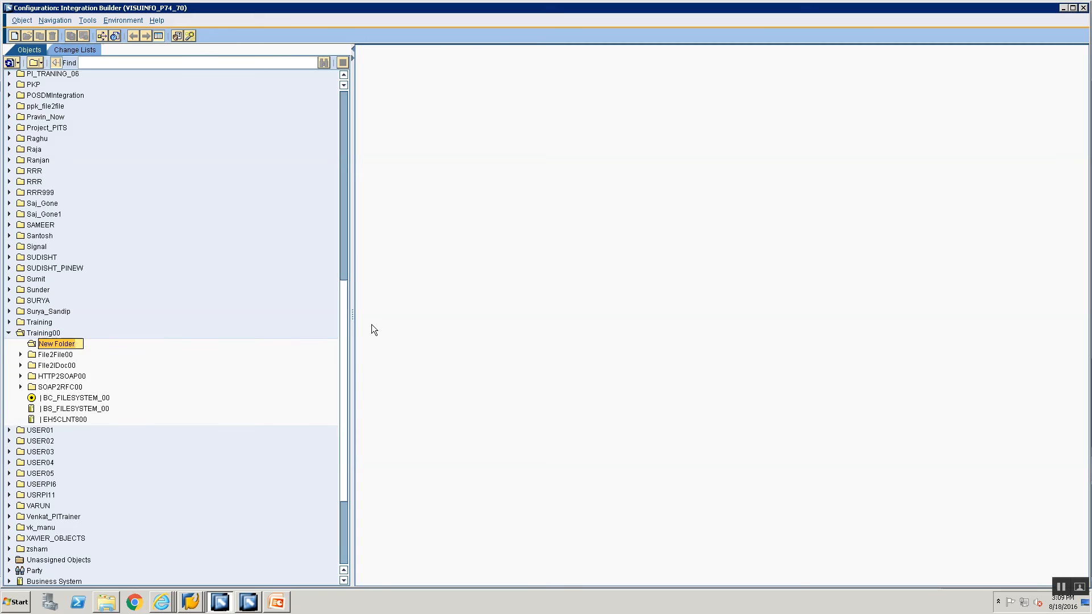
pyautogui.write('F')
pyautogui.write('ile2FileICO00')
pyautogui.press('Return')
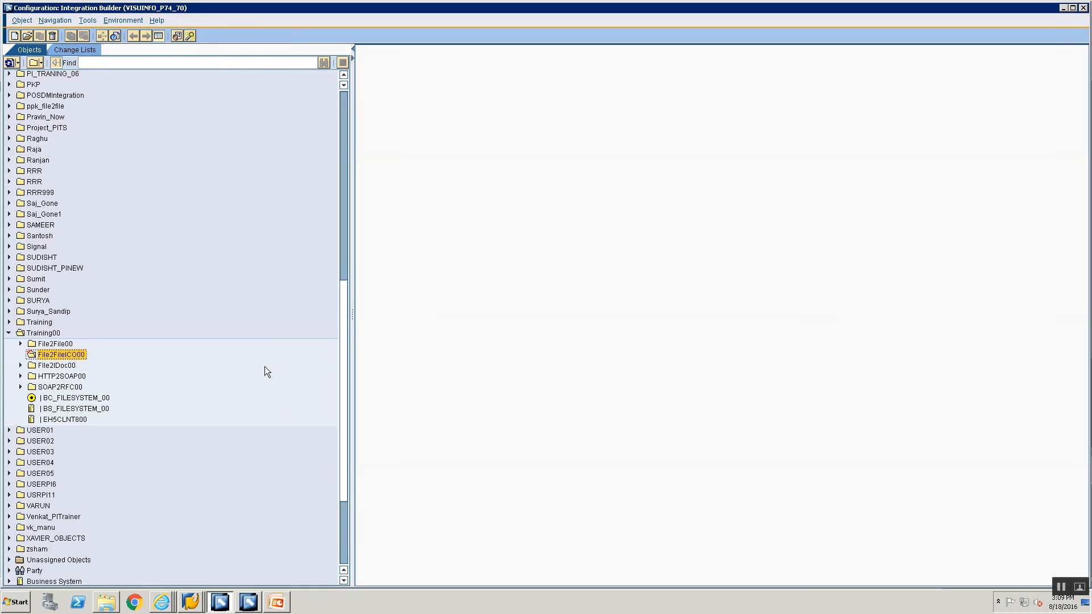
# Rename the new folder to File2File_ICO_00.
pyautogui.rightClick(41, 358)
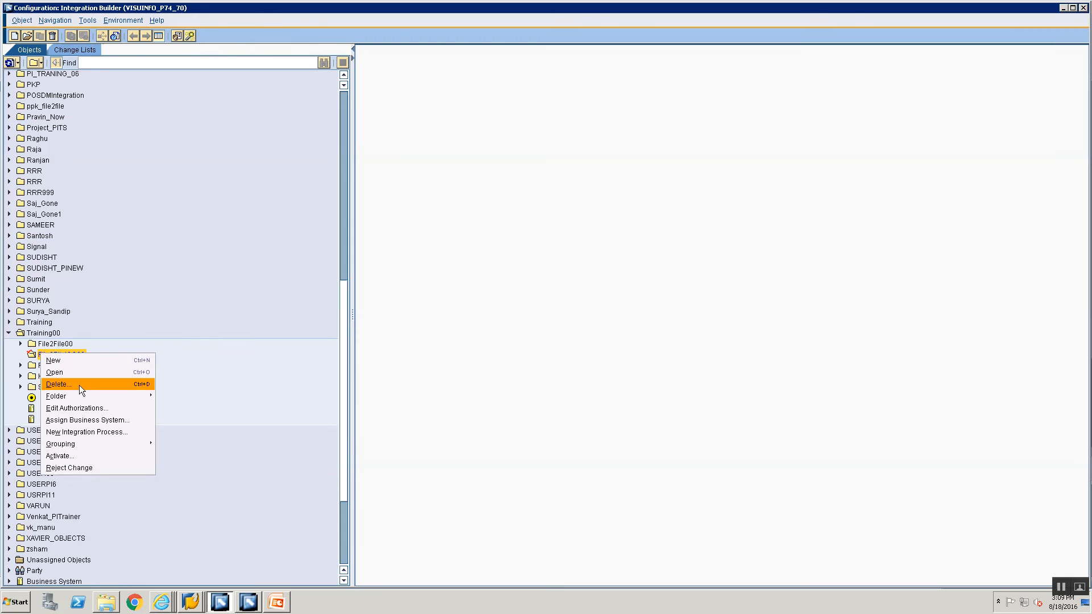
pyautogui.moveTo(85, 396)
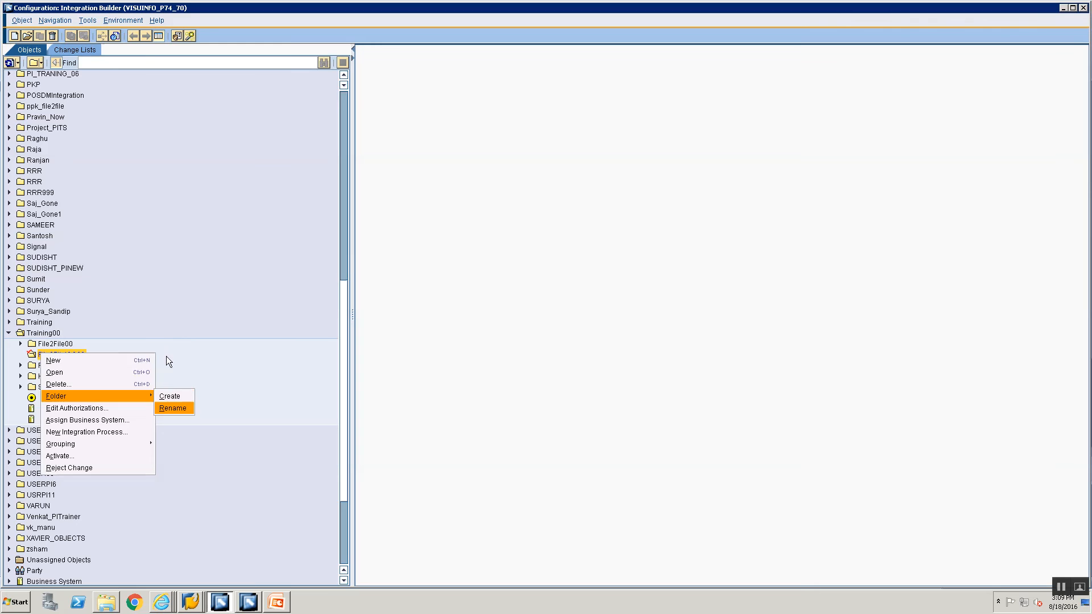
pyautogui.click(169, 342)
pyautogui.click(46, 355)
pyautogui.rightClick(45, 354)
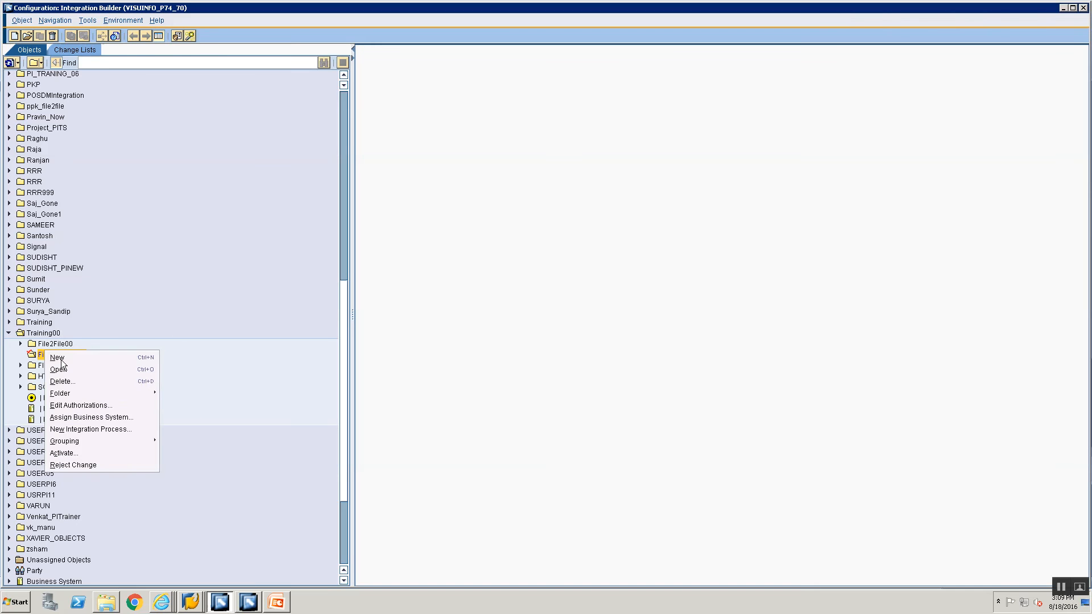
pyautogui.moveTo(135, 394)
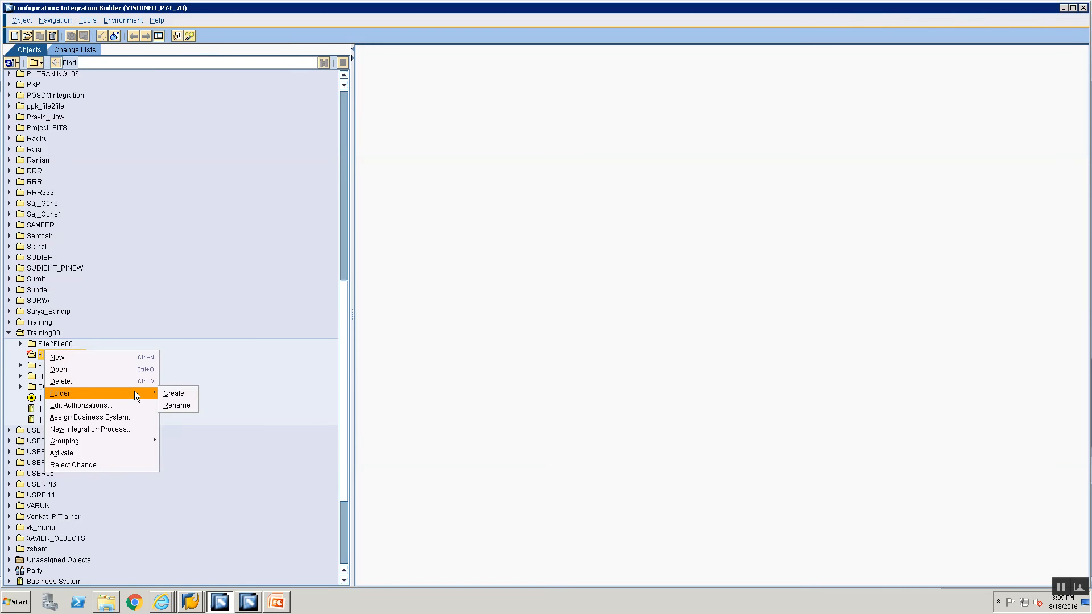
pyautogui.click(172, 406)
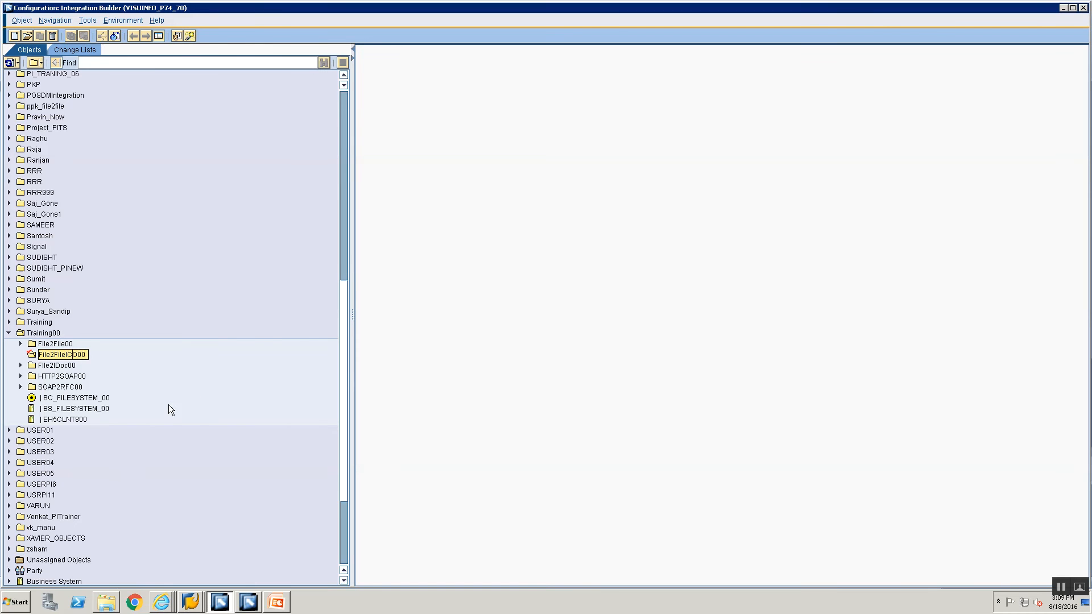
pyautogui.write('_')
pyautogui.press('Left')
pyautogui.press('BackSpace')
pyautogui.press('Right')
pyautogui.write('_')
pyautogui.click(82, 346)
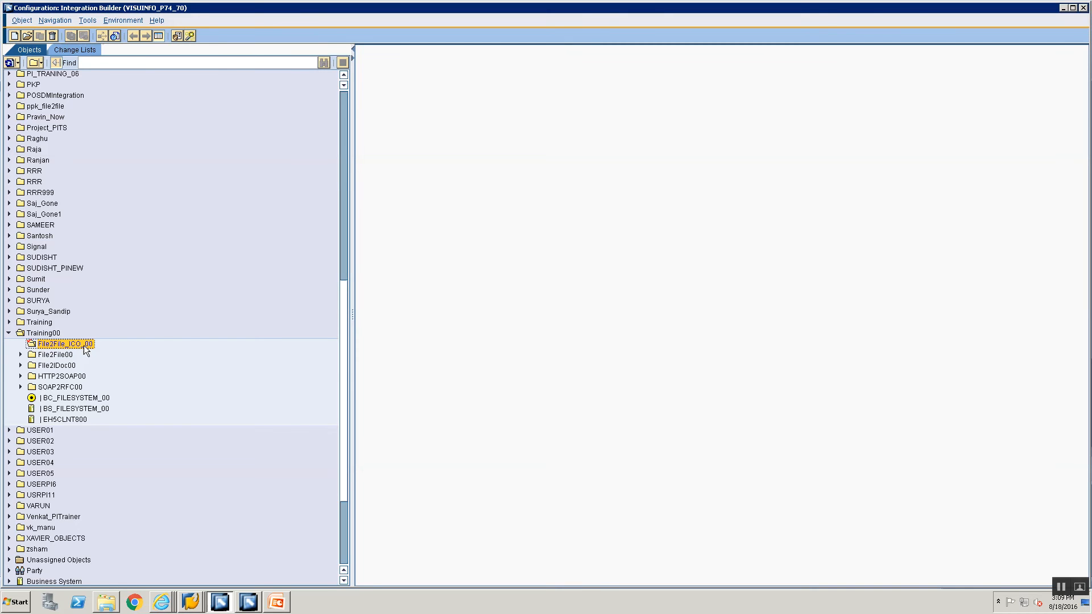
pyautogui.rightClick(86, 349)
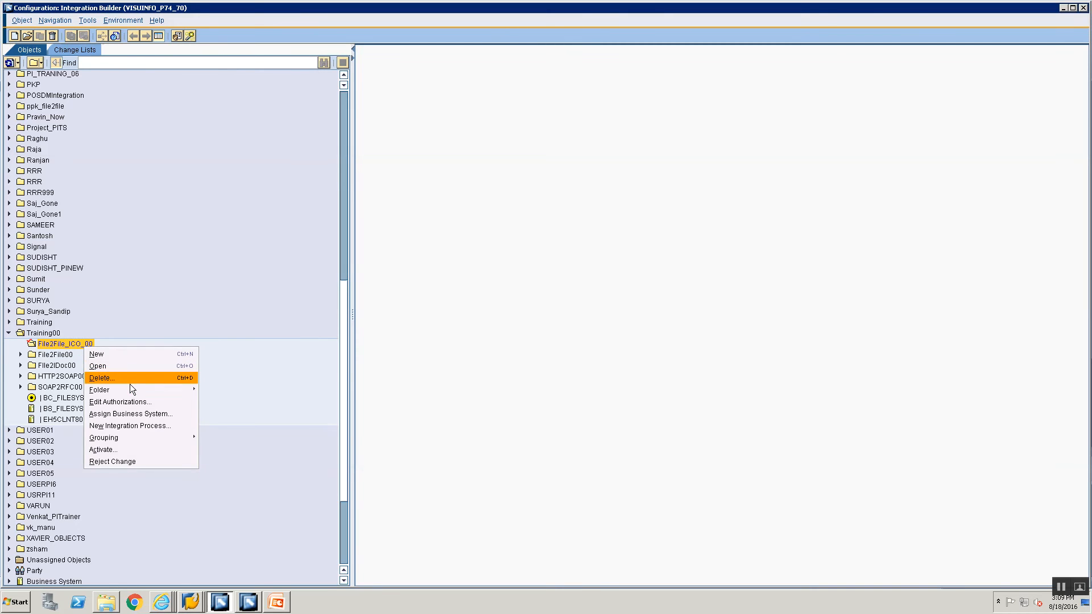
# Start creating a new object in folder File2File_ICO_00.
pyautogui.click(128, 354)
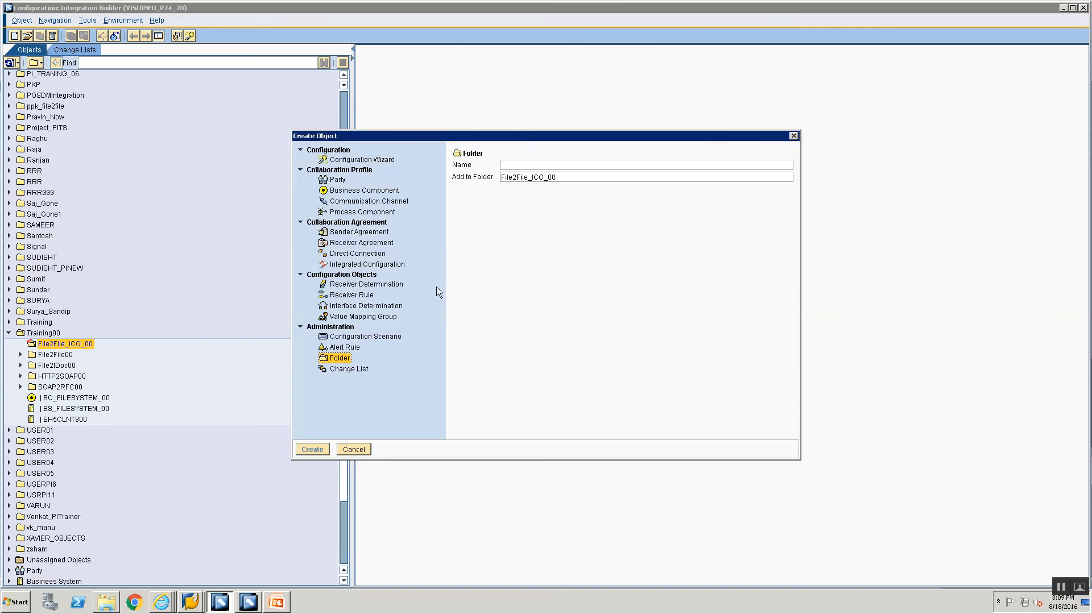
pyautogui.click(276, 602)
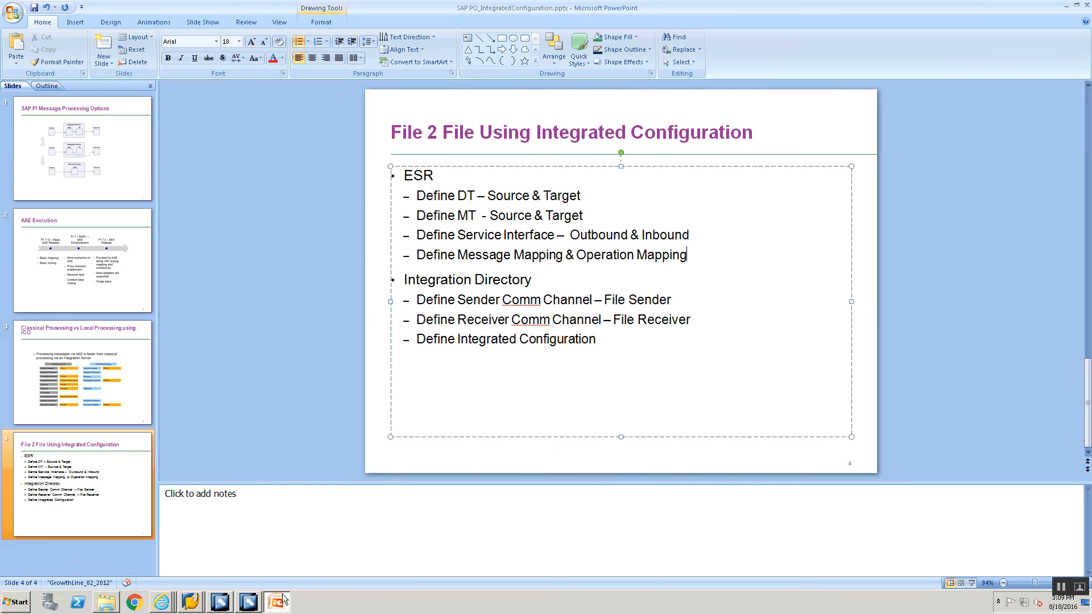
pyautogui.click(220, 601)
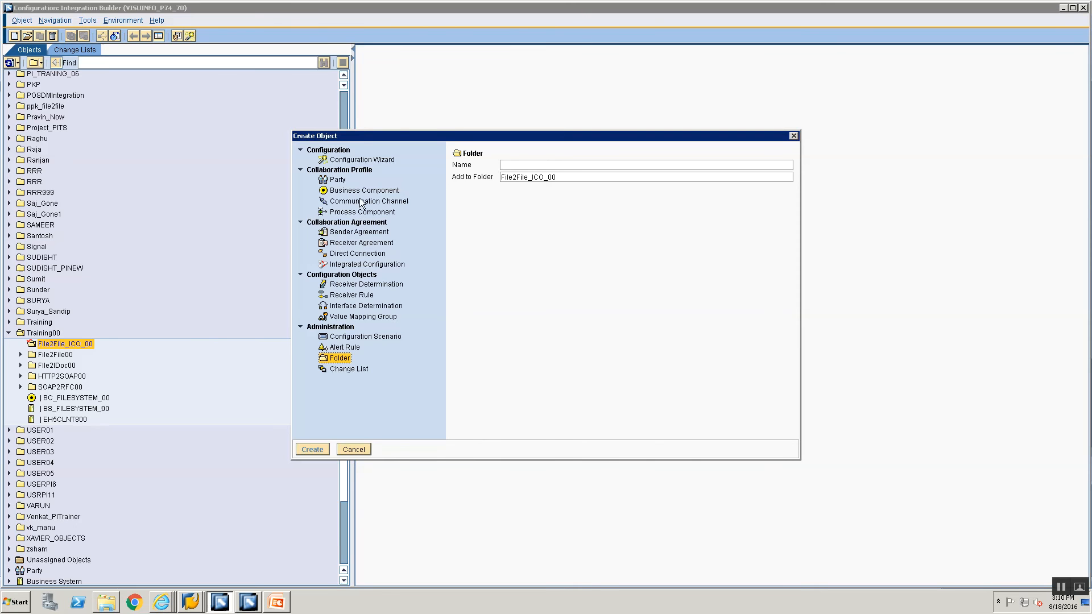
# Create communication channel CC_File2File_ICO_FILE_SENDER_00 for component BS_FILESYSTEM_00.
pyautogui.click(351, 202)
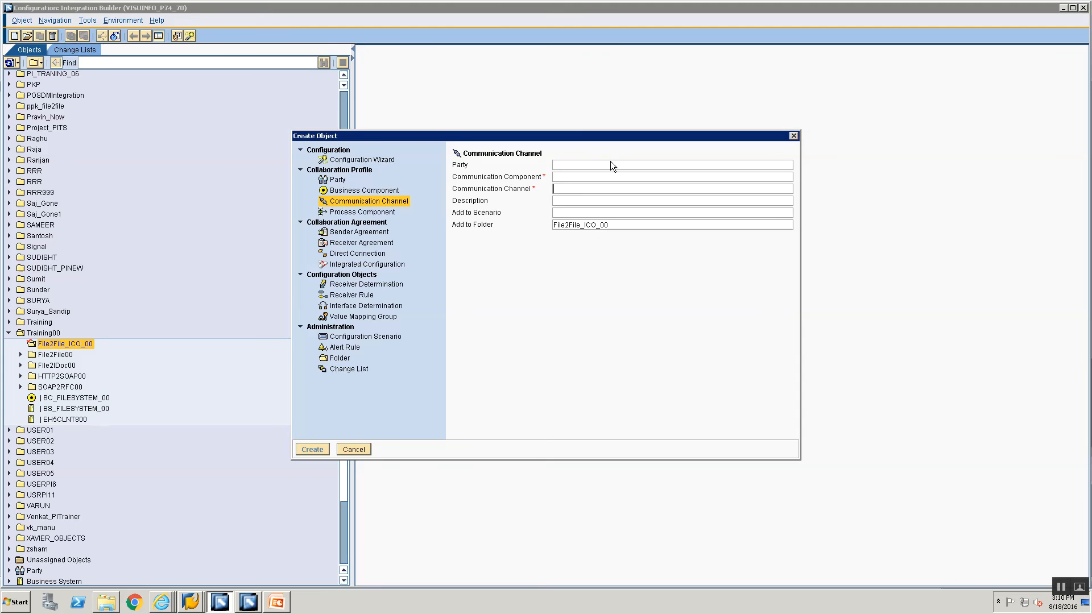
pyautogui.click(566, 178)
pyautogui.write('BS_F')
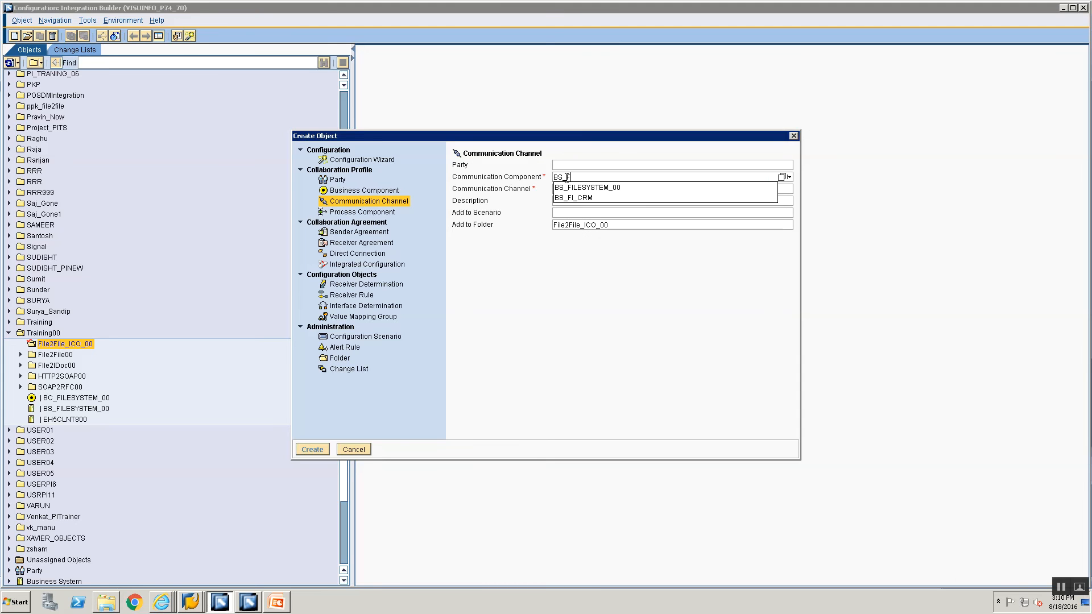
pyautogui.press('Down')
pyautogui.press('Return')
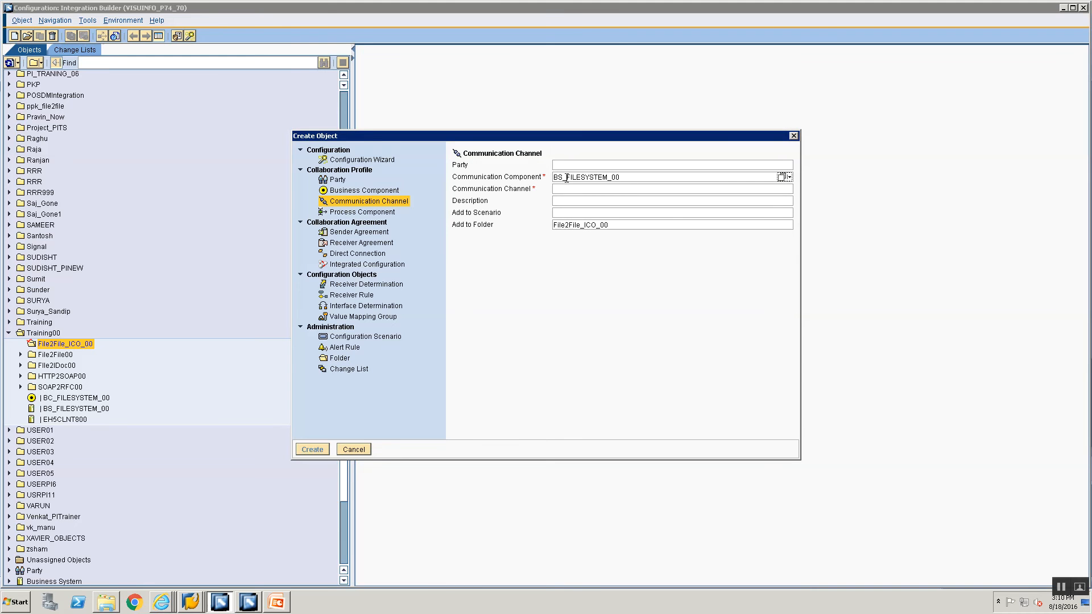
pyautogui.click(564, 190)
pyautogui.write('CC')
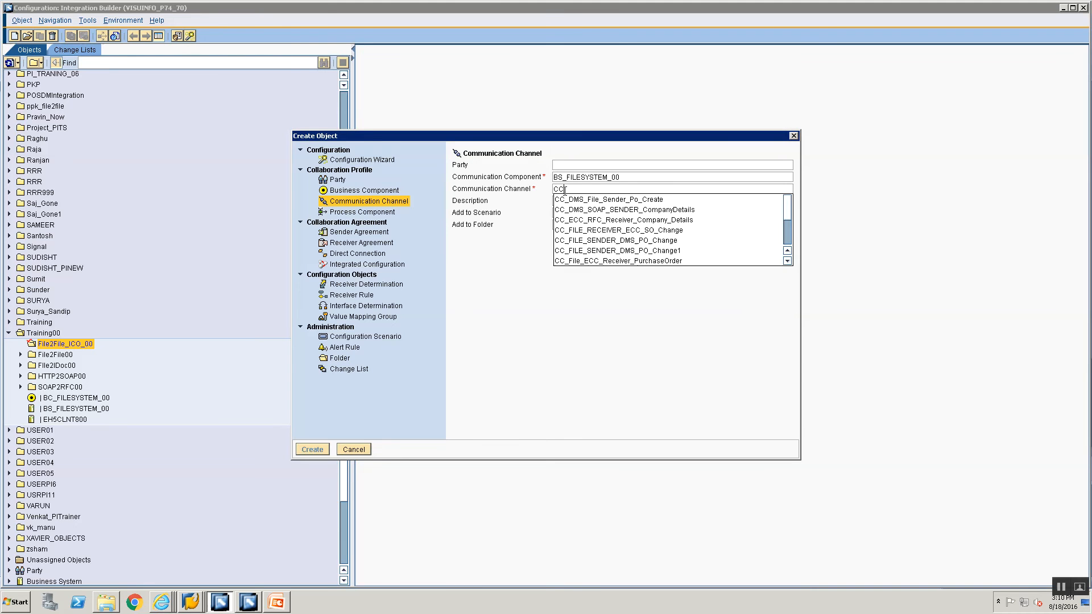
pyautogui.write('_File2File_ICO_FILE_SENDER_00')
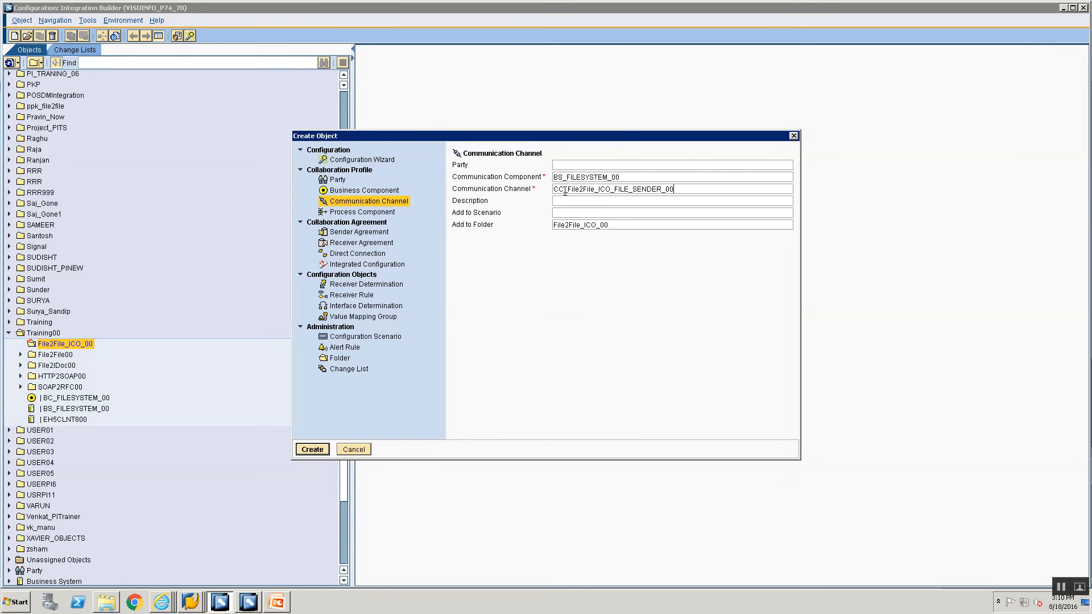
pyautogui.press('Return')
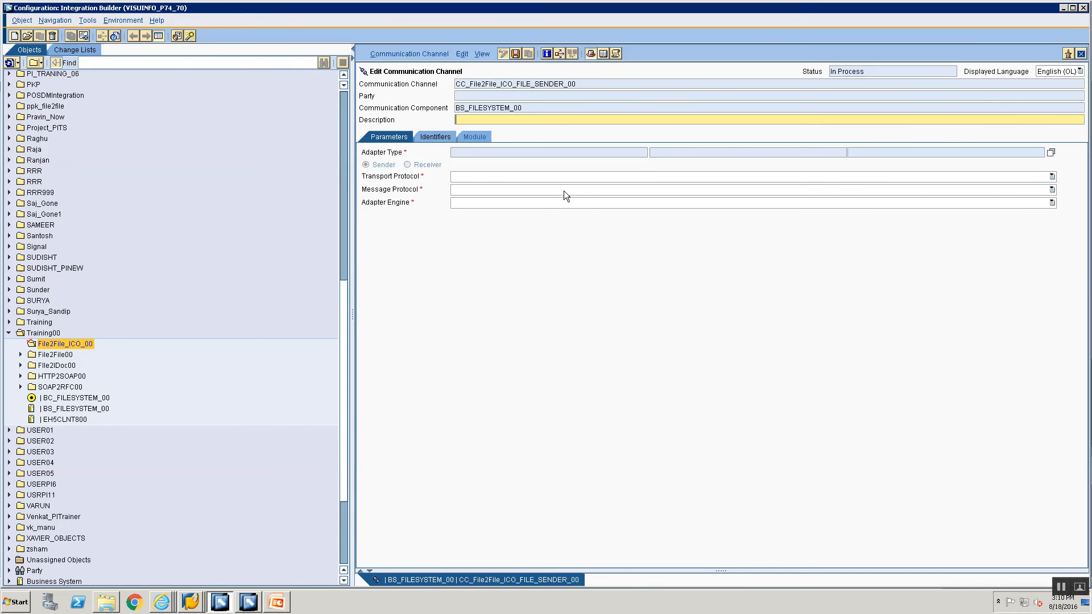
# Set the channel's adapter type to File, then bring up the Display XML Message Versions window.
pyautogui.click(1051, 152)
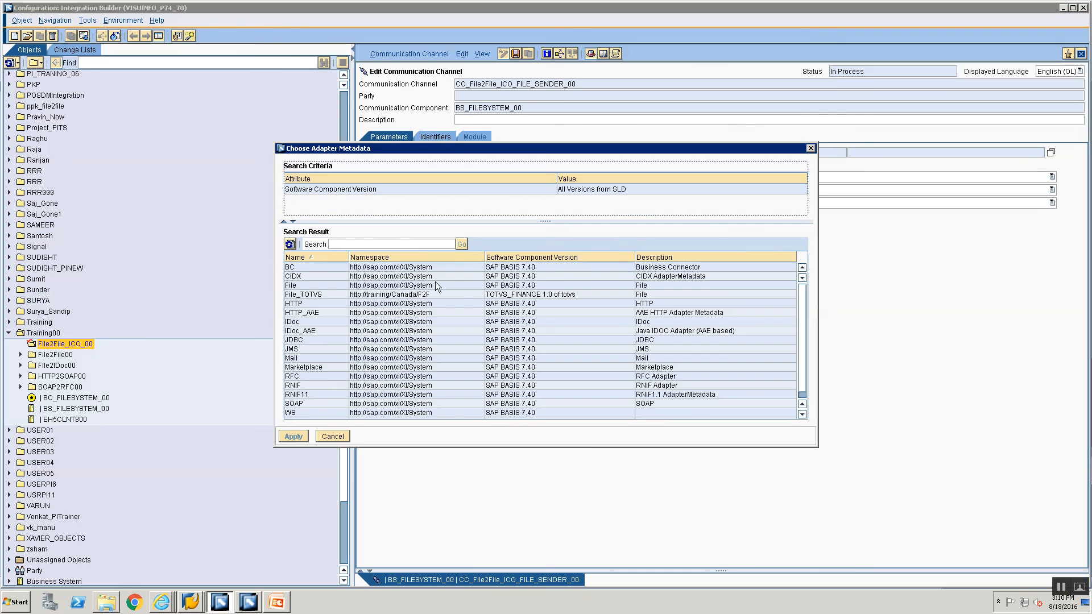
pyautogui.click(297, 285)
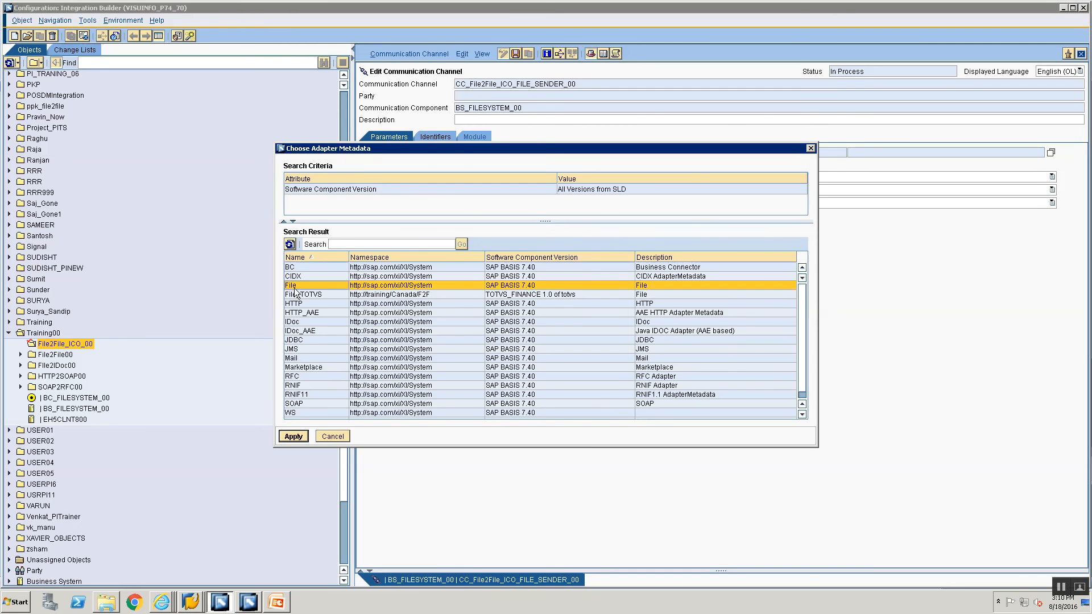
pyautogui.click(294, 436)
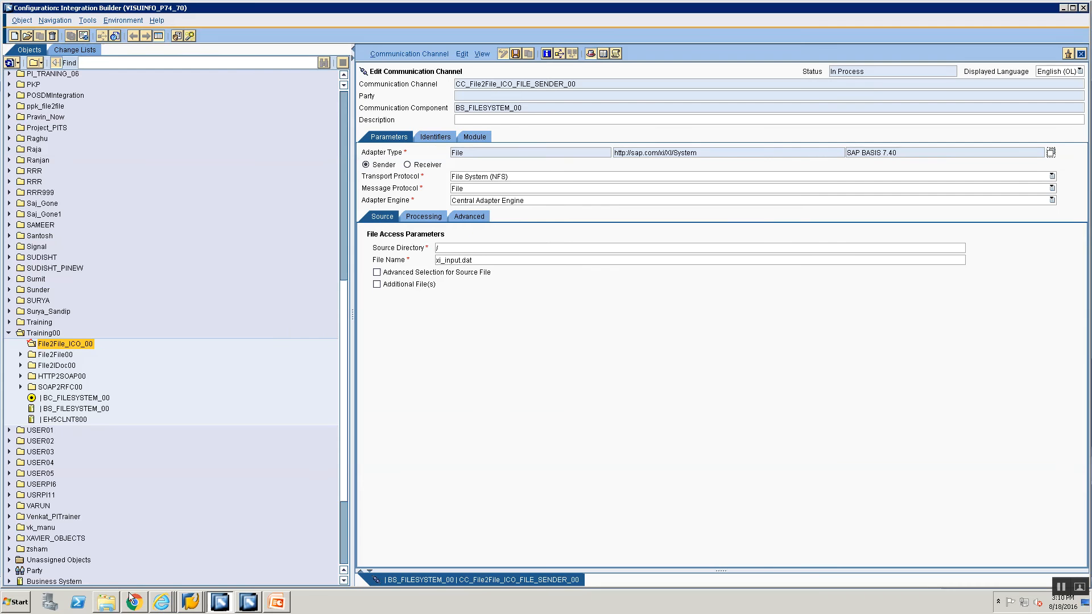
pyautogui.rightClick(199, 605)
pyautogui.click(207, 579)
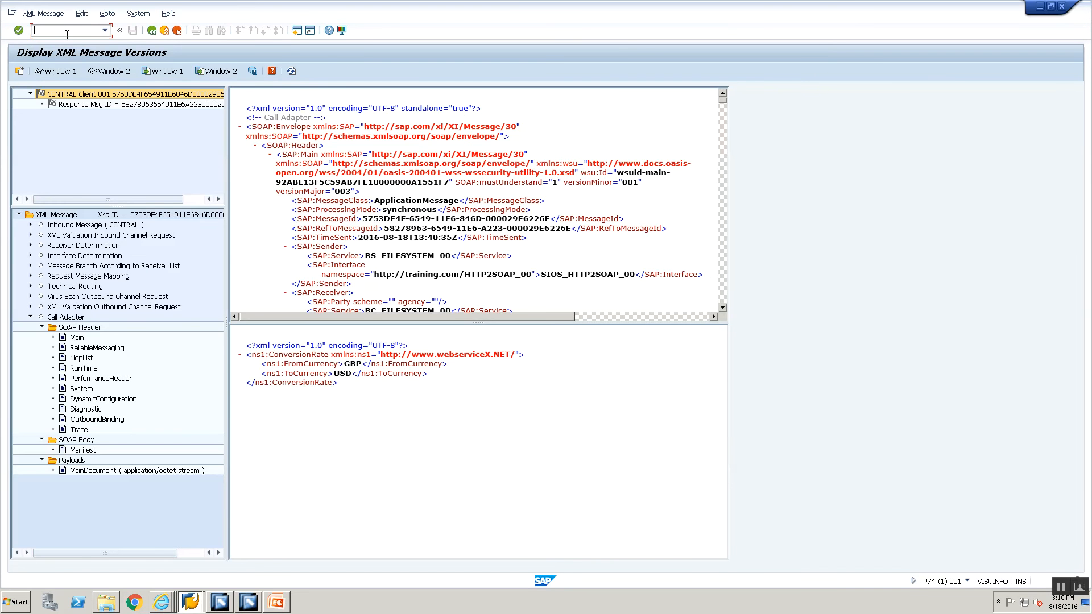
# Copy the \\VISUINFO\sapmnt\trans\training\ path from cg3z.txt and return to the channel editor.
pyautogui.click(111, 606)
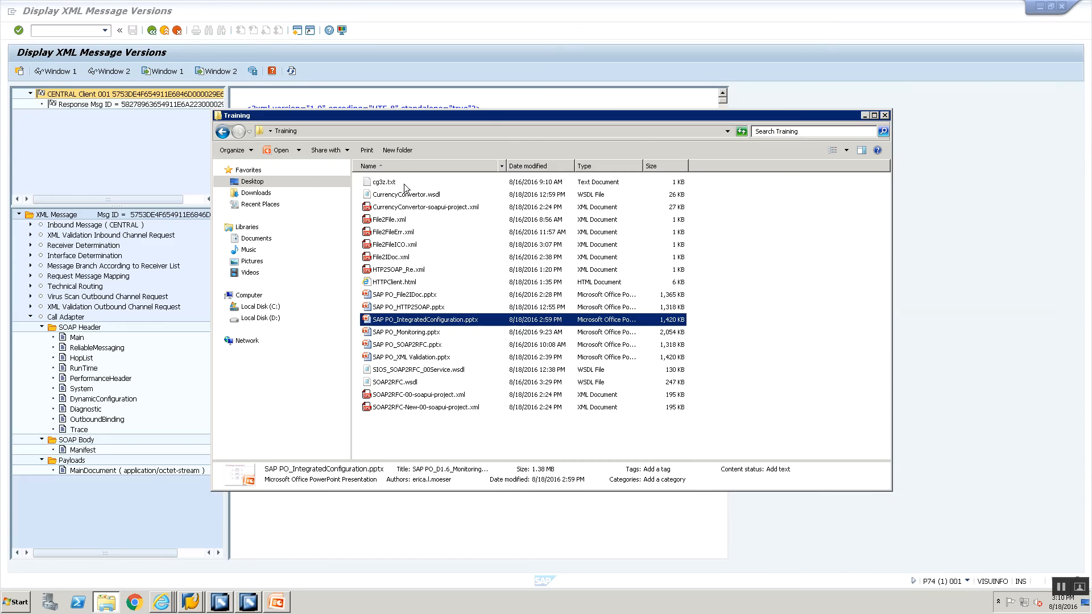
pyautogui.doubleClick(382, 182)
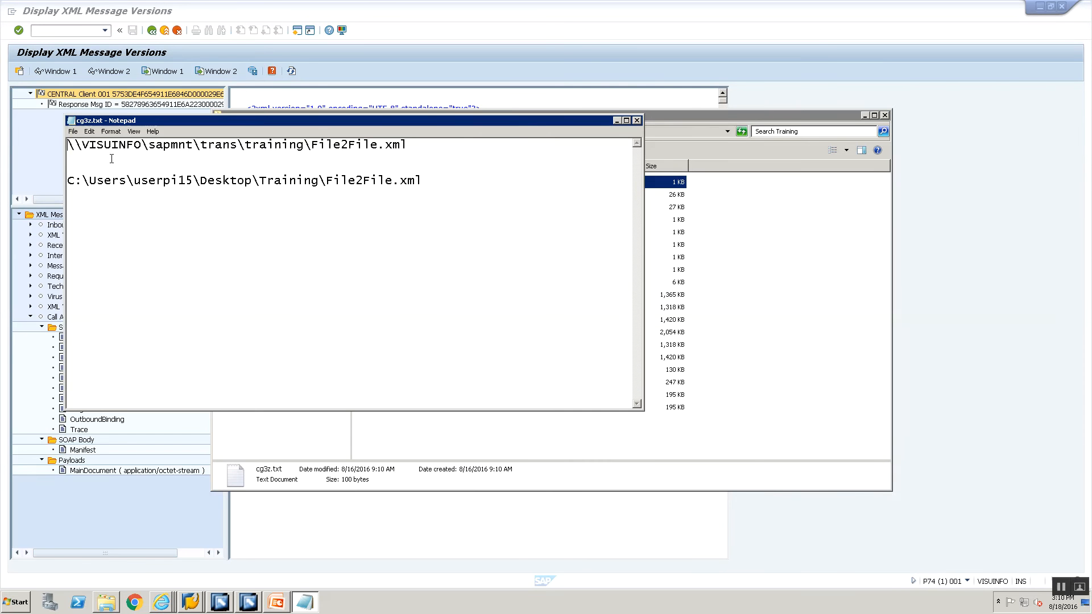
pyautogui.moveTo(312, 144); pyautogui.dragTo(2, 43)
pyautogui.hotkey('ctrl', 'c')
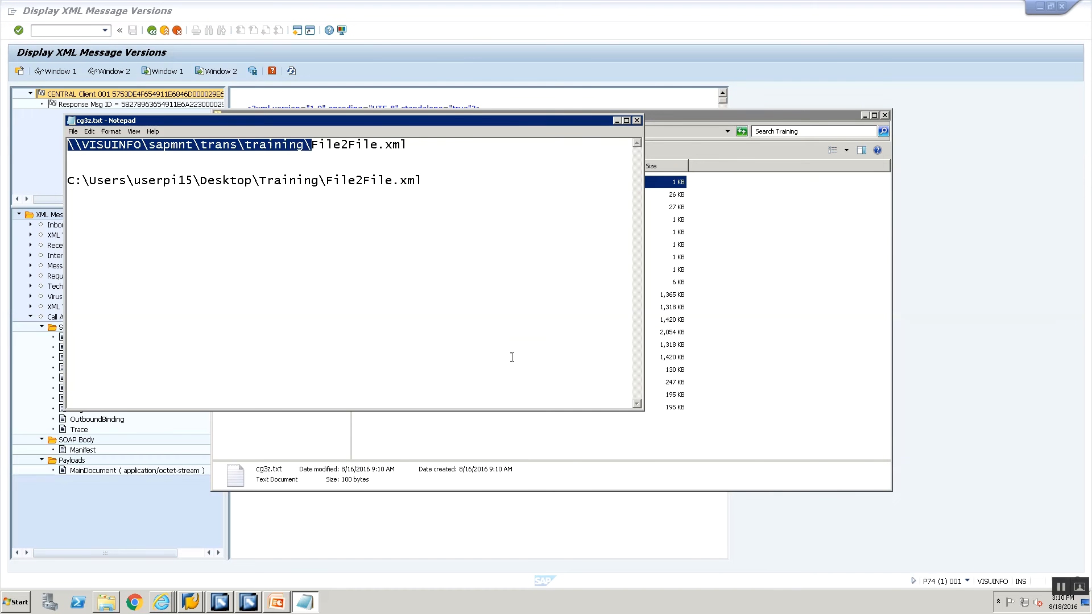
pyautogui.hotkey('alt', 'Tab')
pyautogui.hotkey('alt', 'Tab')
pyautogui.hotkey('alt', 'Tab')
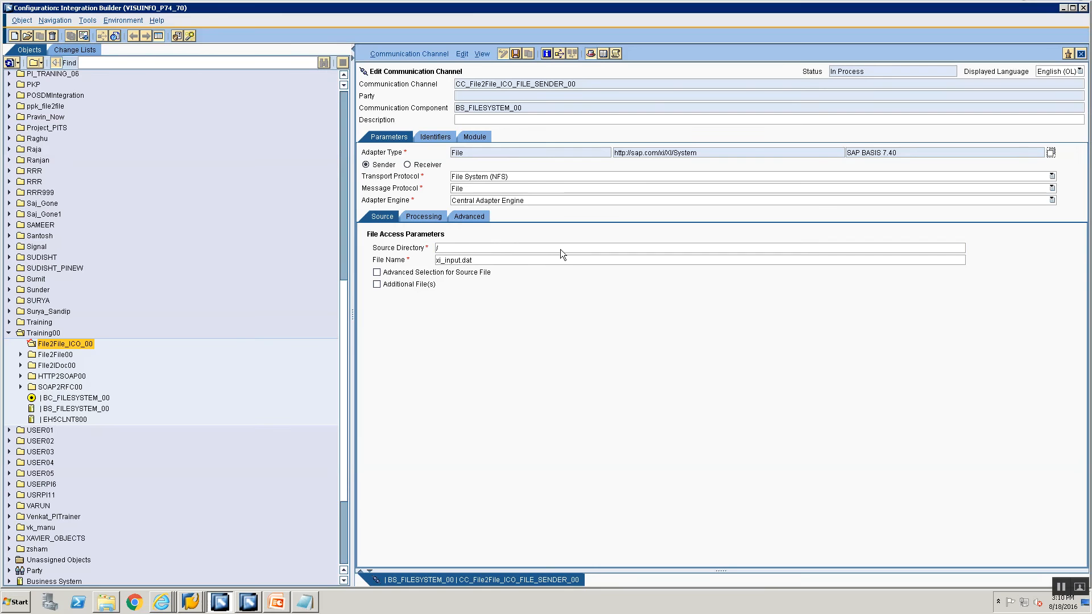
pyautogui.click(563, 247)
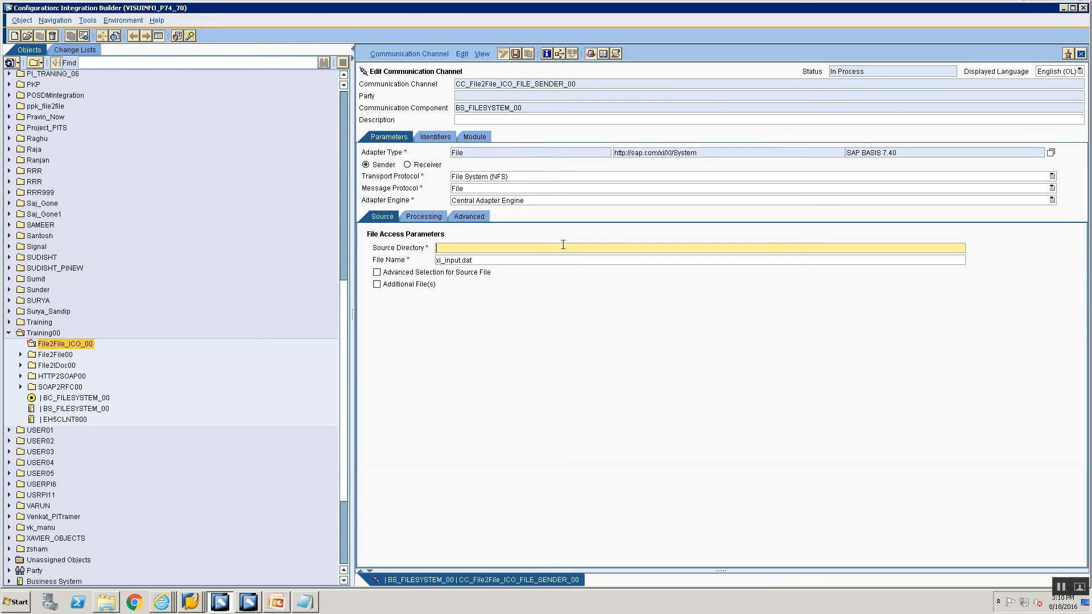
# Set Source Directory to \\VISUINFO\sapmnt\trans\training\ and File Name to File2FileICO.xml, then save.
pyautogui.hotkey('ctrl', 'v')
pyautogui.moveTo(486, 259); pyautogui.dragTo(414, 238)
pyautogui.write('Fi')
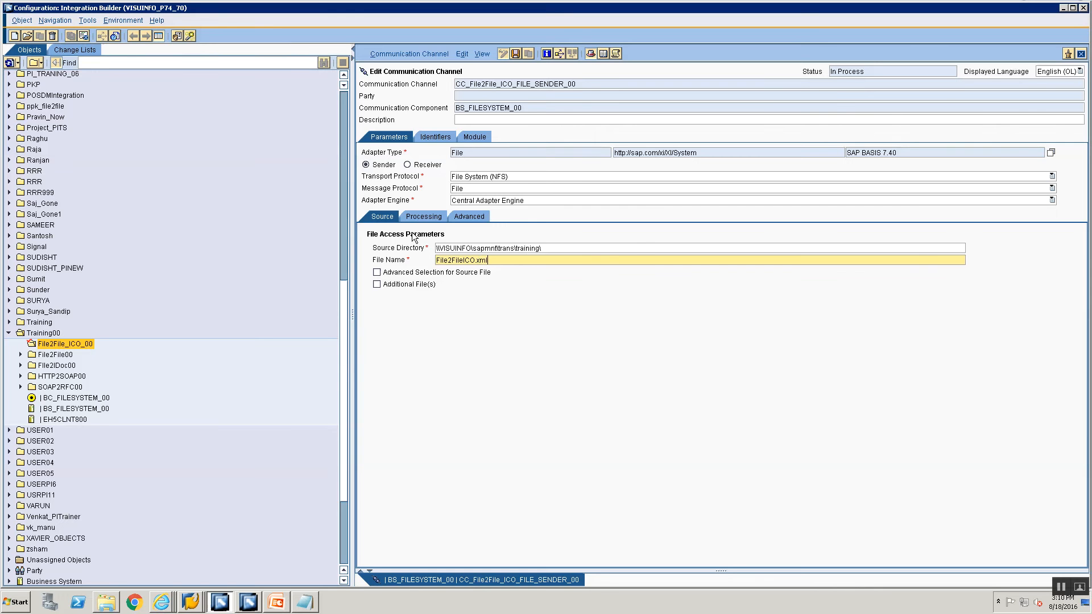
pyautogui.hotkey('alt', 'Tab')
pyautogui.hotkey('alt', 'Tab')
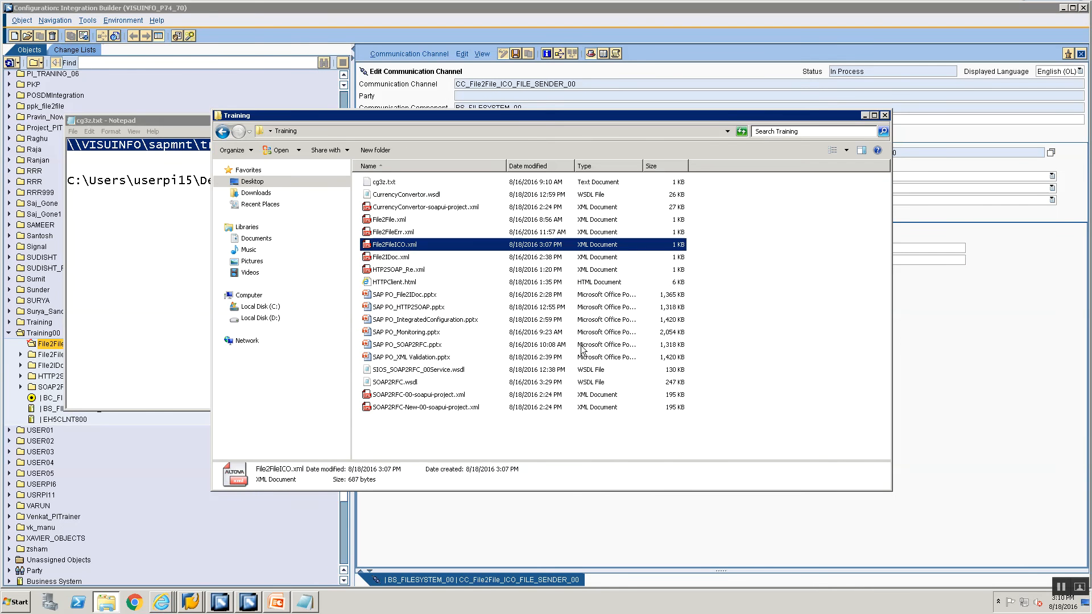
pyautogui.hotkey('alt', 'Tab')
pyautogui.hotkey('alt', 'Tab')
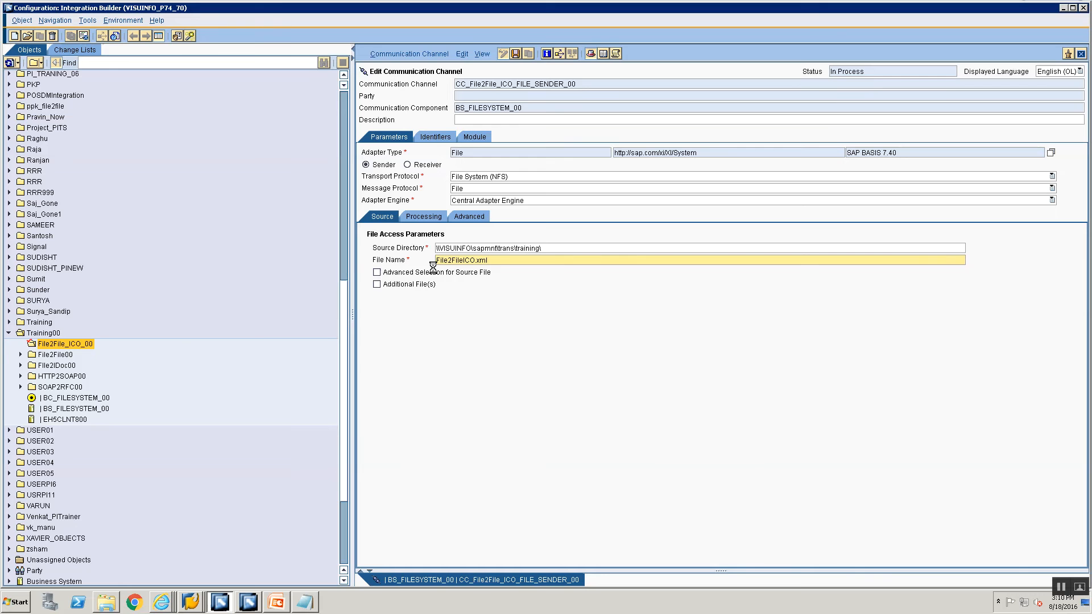
pyautogui.hotkey('ctrl', 's')
# Set the Processing Mode to Delete and save the sender channel.
pyautogui.click(417, 216)
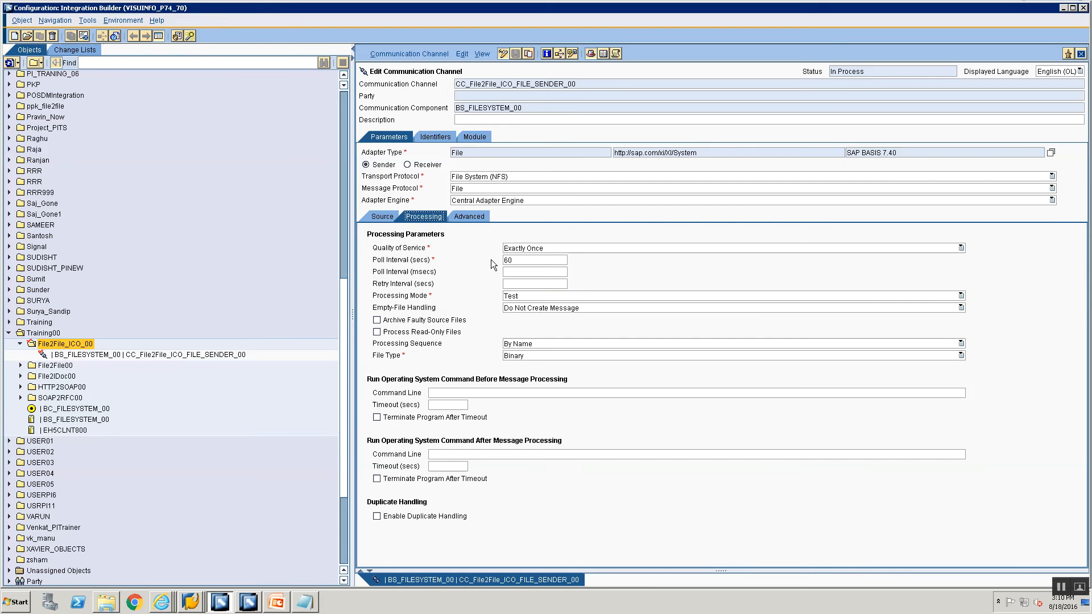
pyautogui.click(524, 295)
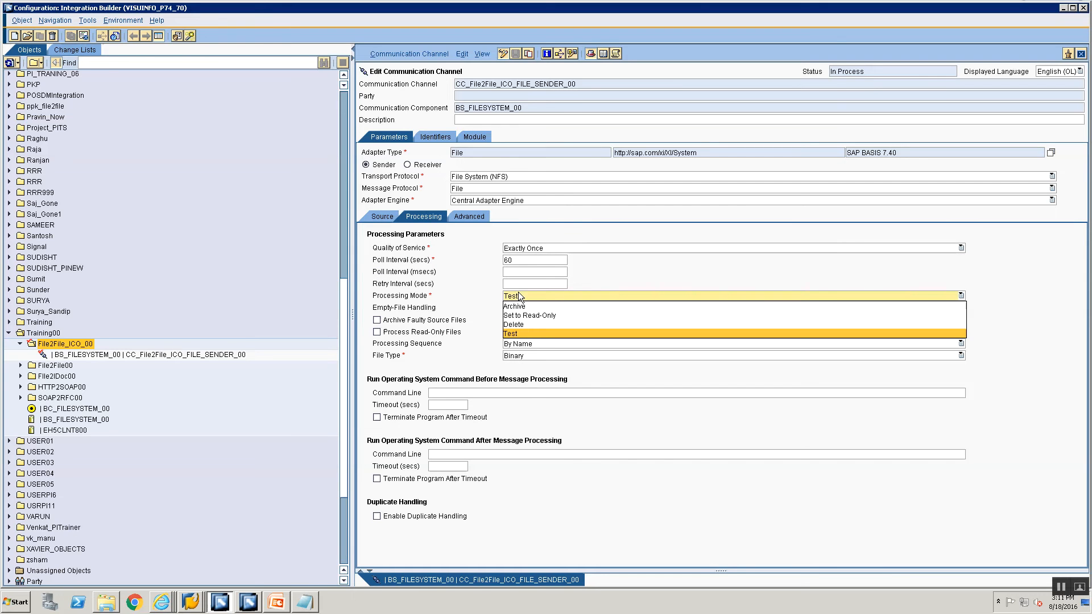
pyautogui.click(522, 323)
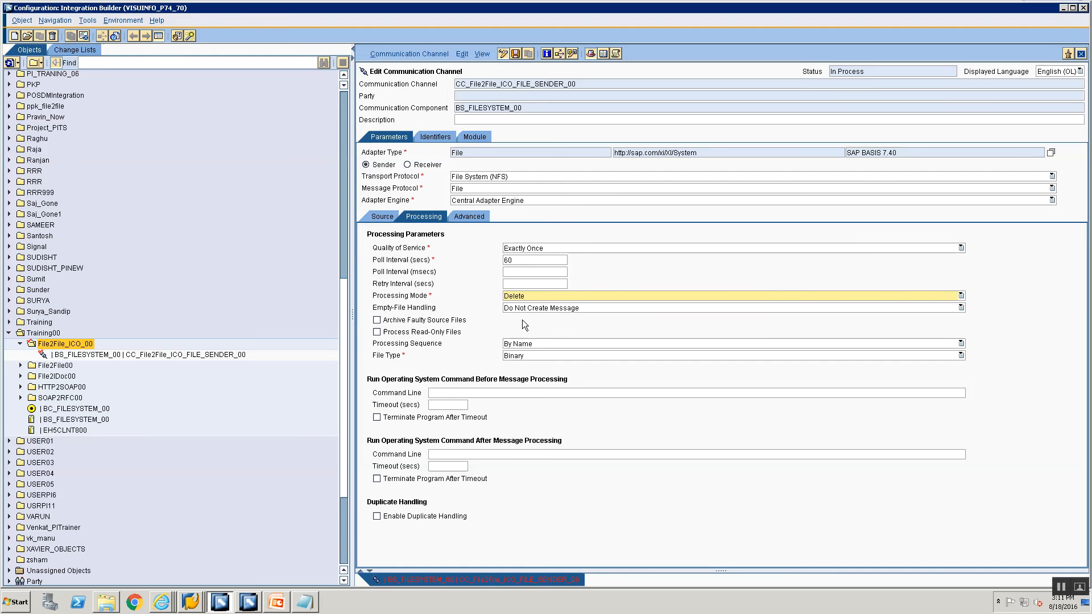
pyautogui.click(515, 53)
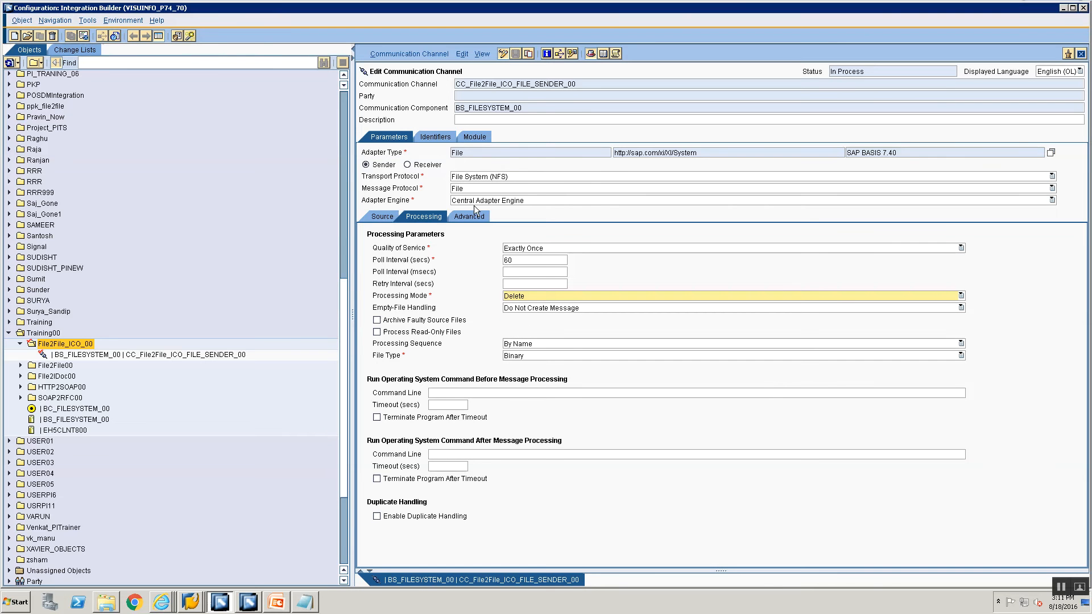
# Begin a new communication channel from the sender channel, with component BC_FILESYSTEM_00.
pyautogui.rightClick(91, 355)
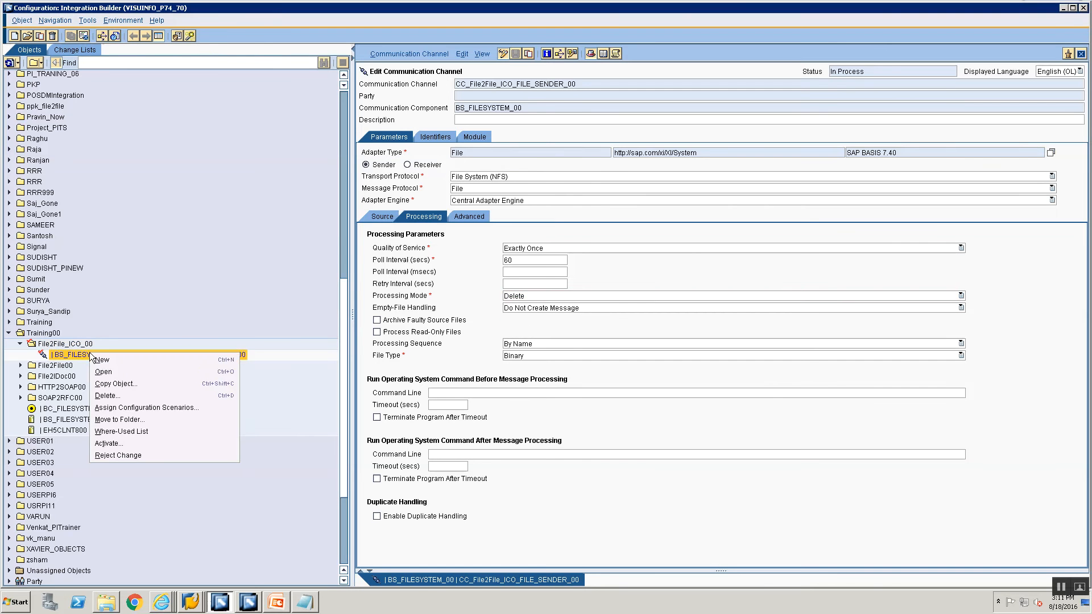
pyautogui.click(99, 360)
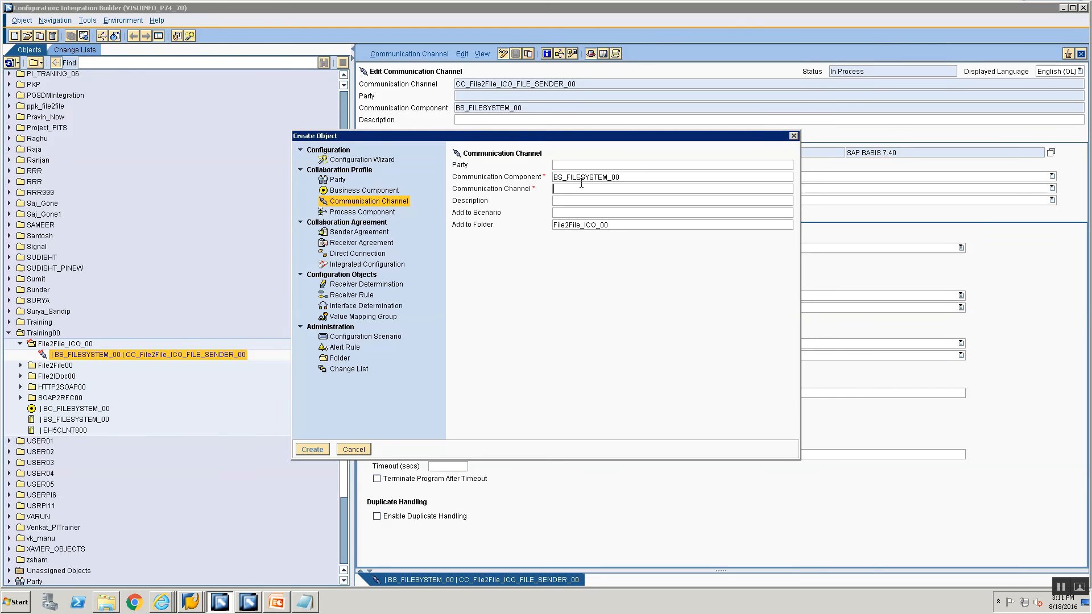
pyautogui.hotkey('ctrl', 'a')
pyautogui.write('BC_')
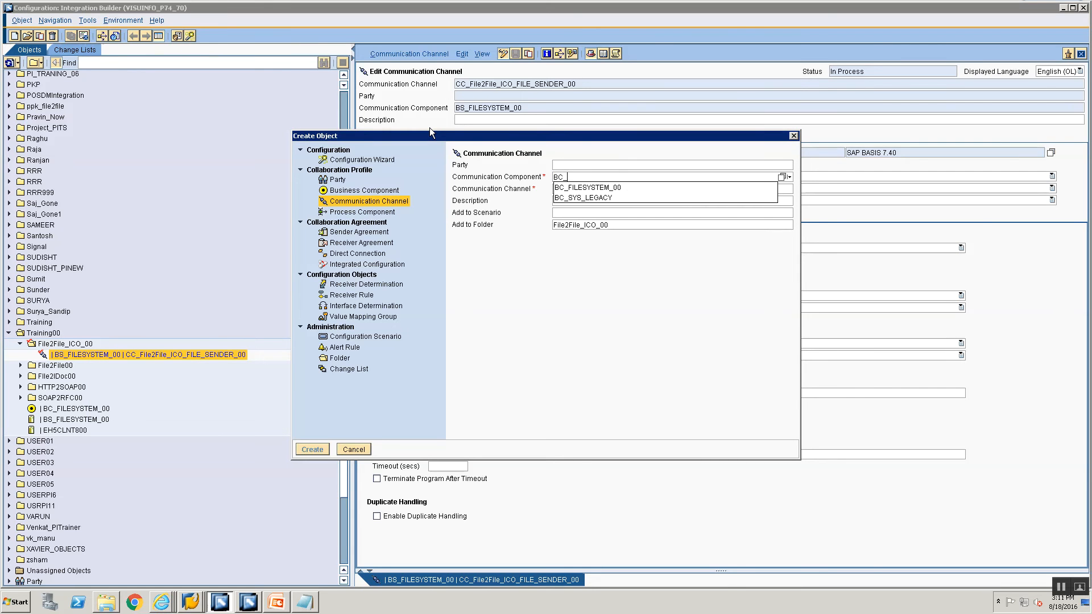
pyautogui.press('Down')
pyautogui.press('Return')
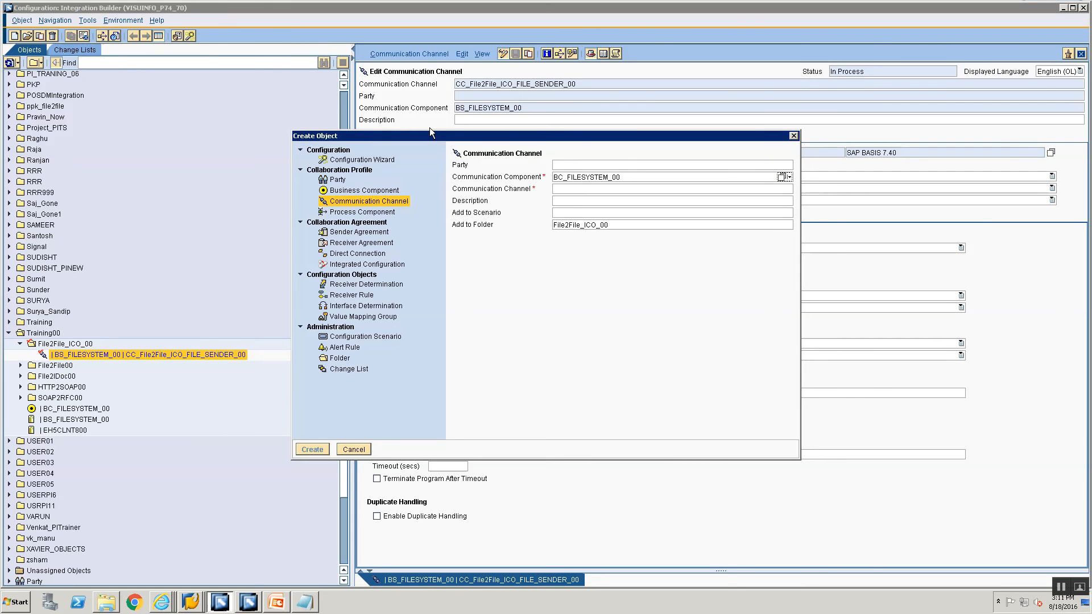
pyautogui.click(577, 187)
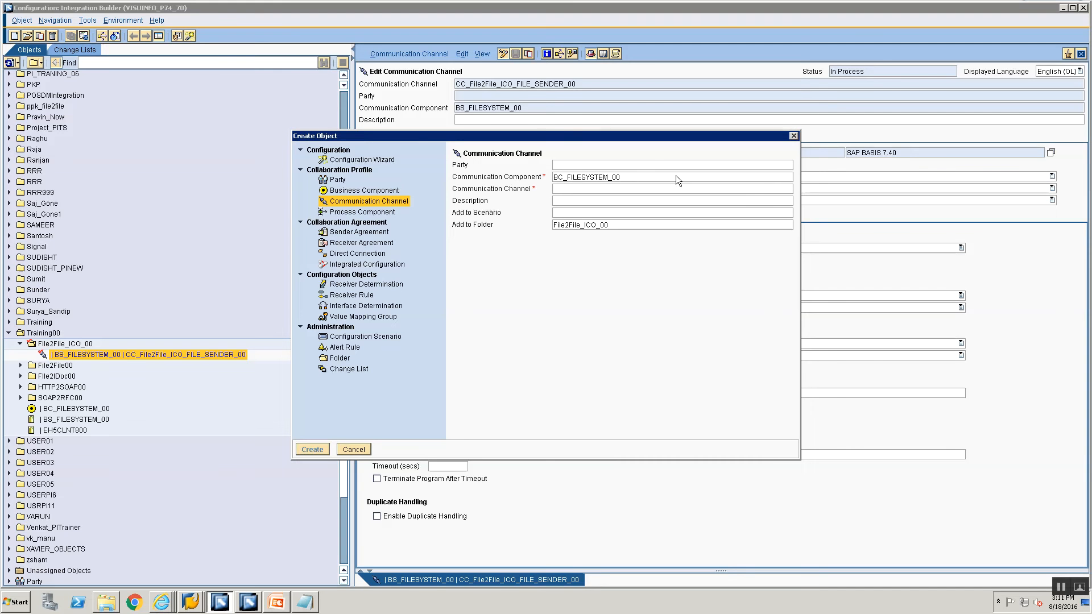
# Name the new channel CC_FILE2FILE_ICO_RECEIVER_00 and create it.
pyautogui.write('C')
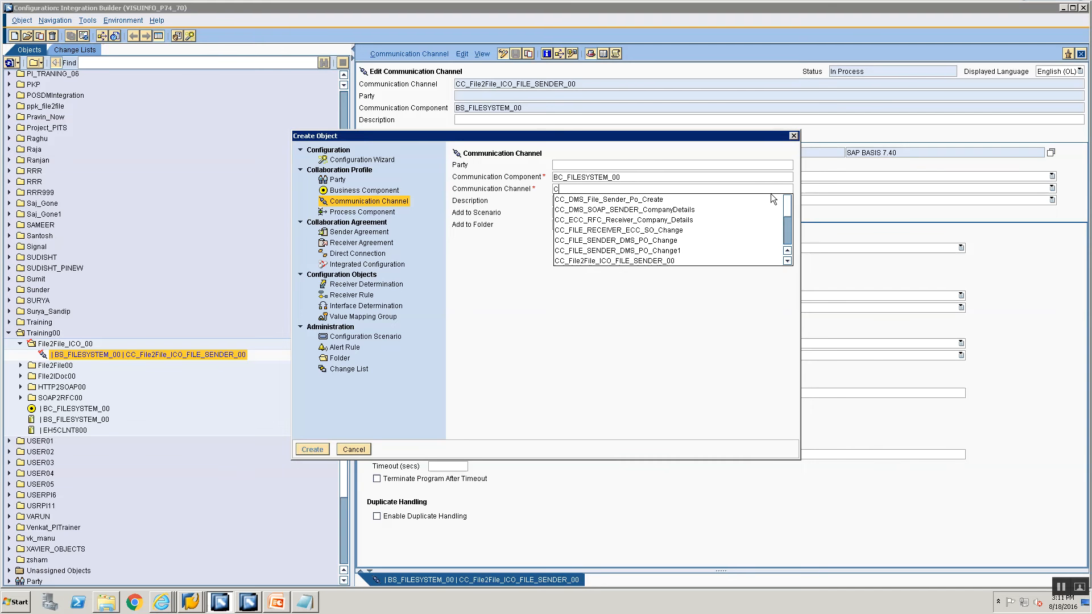
pyautogui.write('C_F')
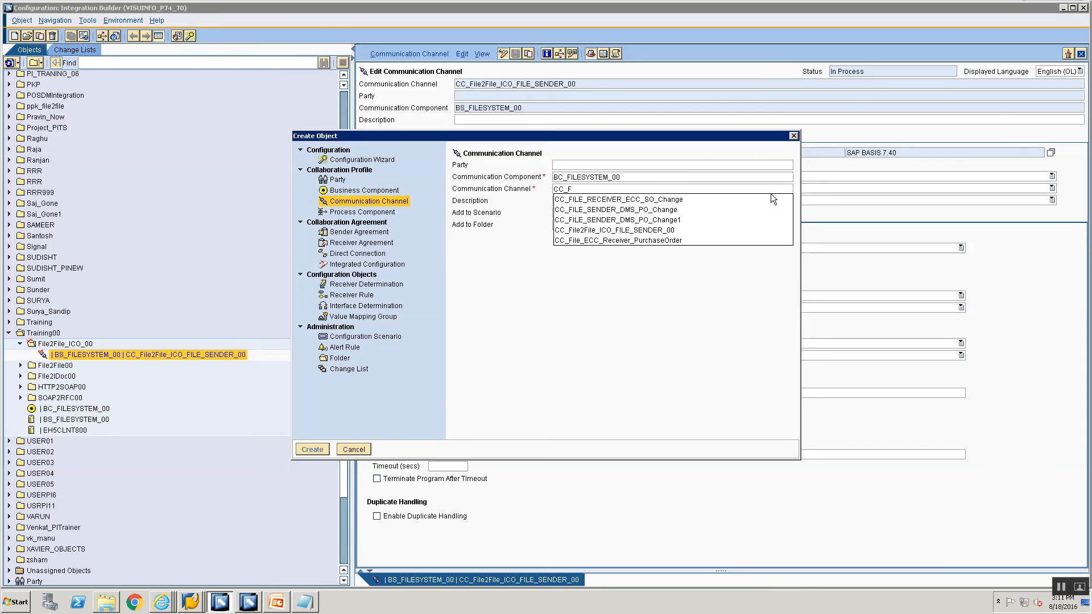
pyautogui.write('ILE2FILE')
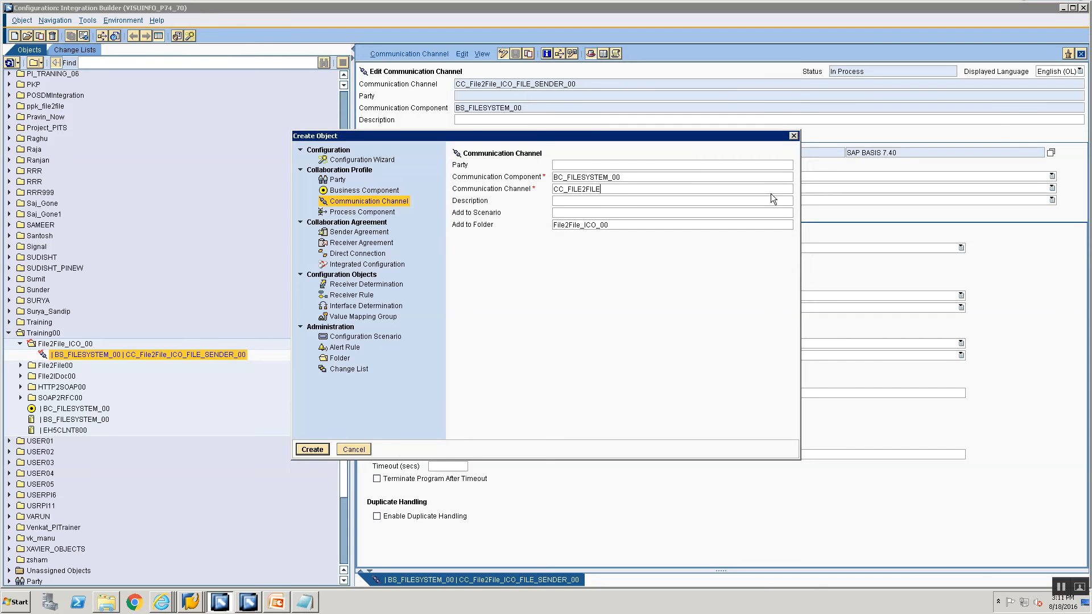
pyautogui.write('_ICO_RECEIVER_00')
pyautogui.press('Return')
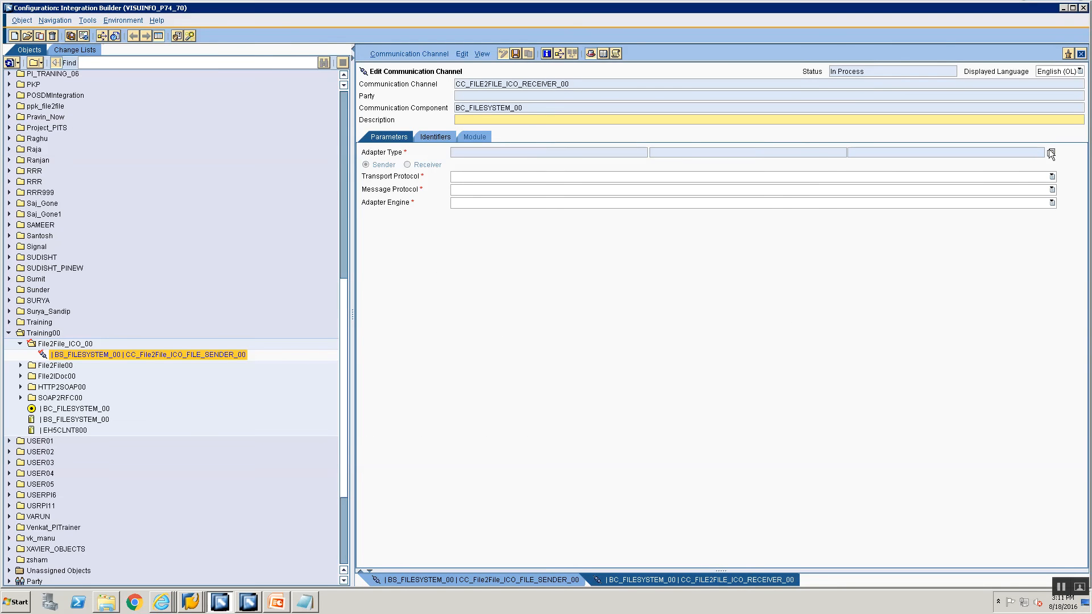
# Set the channel's adapter type to File and make it a receiver.
pyautogui.click(1050, 153)
pyautogui.click(339, 285)
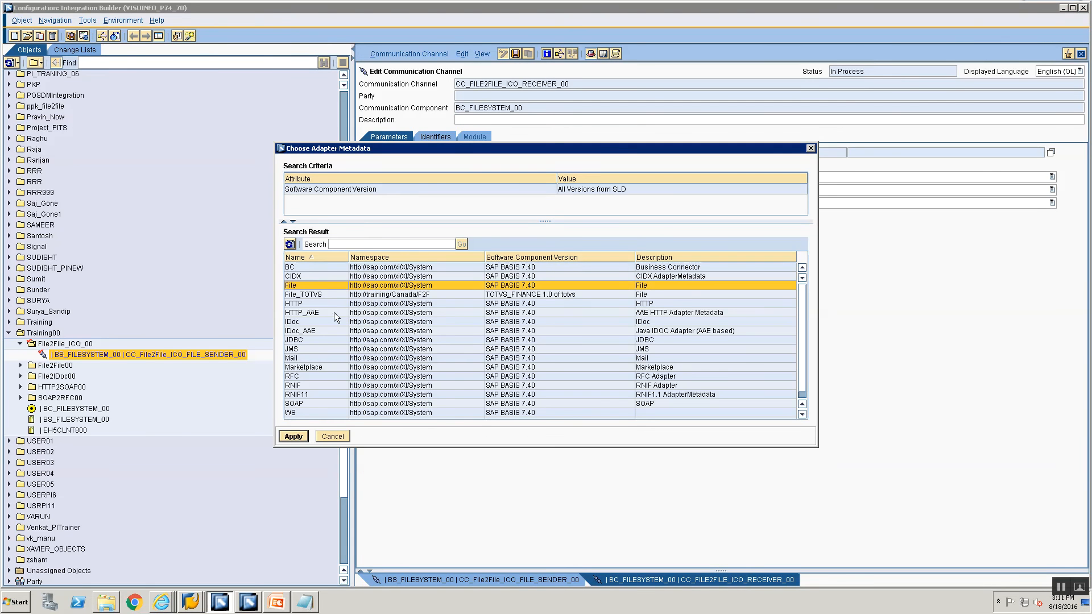
pyautogui.click(293, 436)
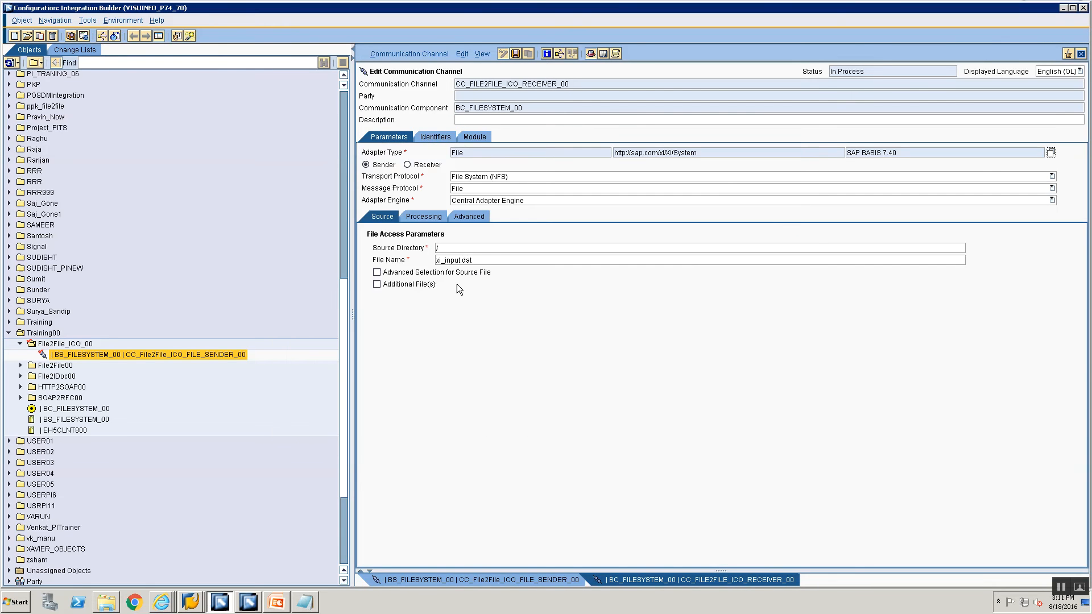
pyautogui.click(408, 165)
# Begin the target directory under \\VISUINFO\sapmnt\trans\training, then switch to SAP GUI to check folders.
pyautogui.click(462, 247)
pyautogui.write('\\VISUINFO\\sapmnt\\trans\\training\\')
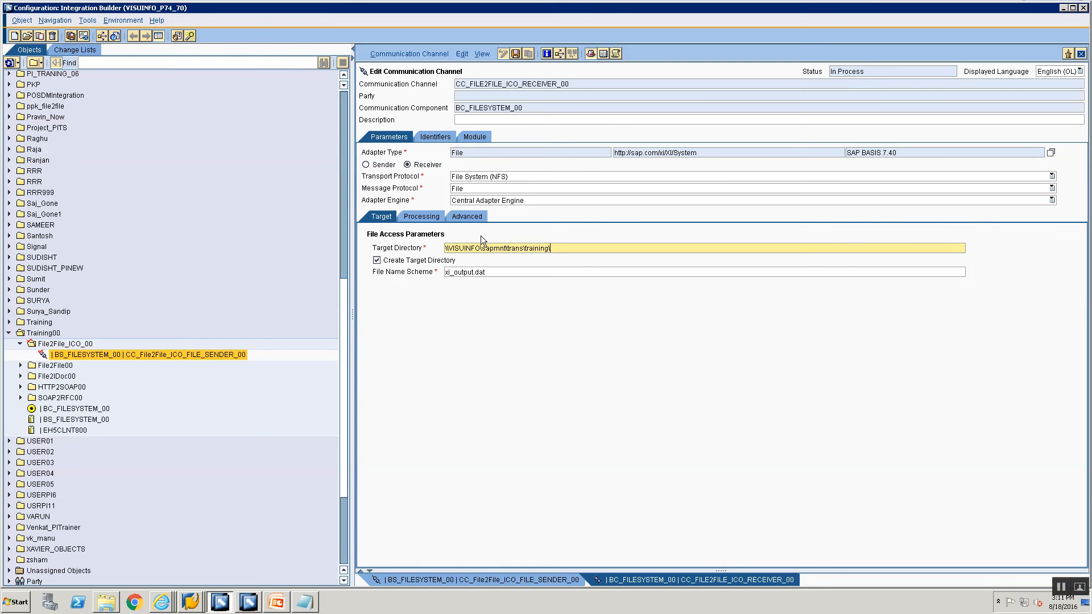
pyautogui.write('tra')
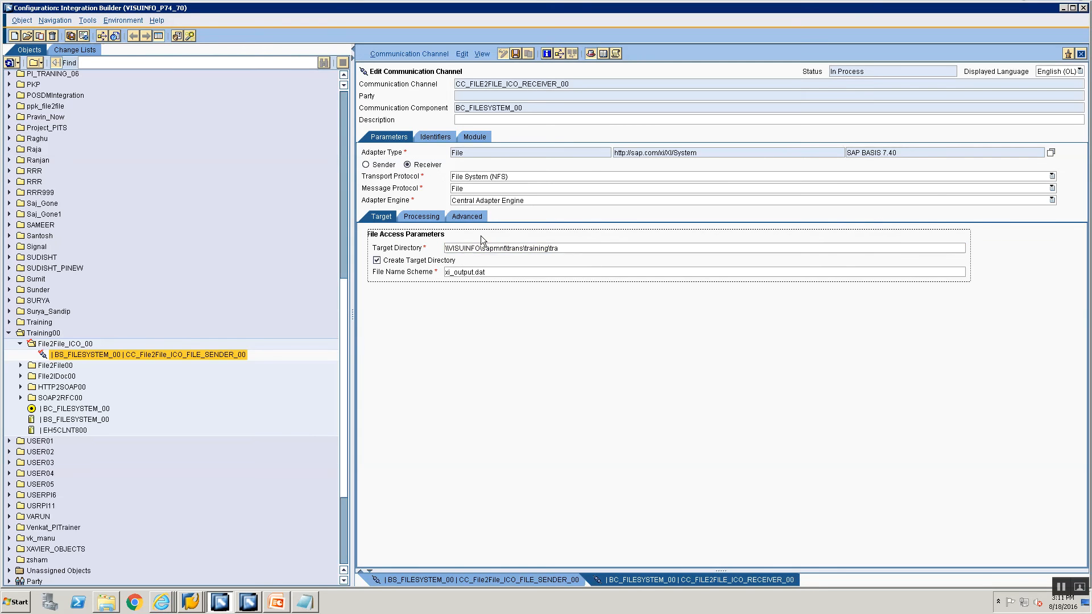
pyautogui.click(191, 602)
pyautogui.click(191, 577)
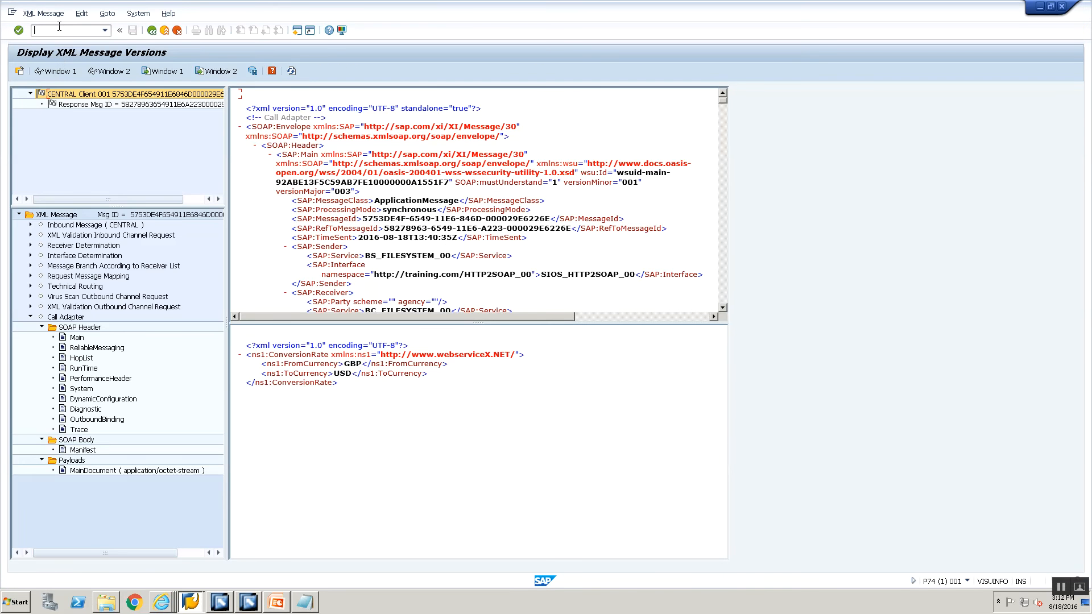
# Browse DIR_TRANS into the training folder with AL11, then return to Integration Builder.
pyautogui.write('/oall11')
pyautogui.press('Return')
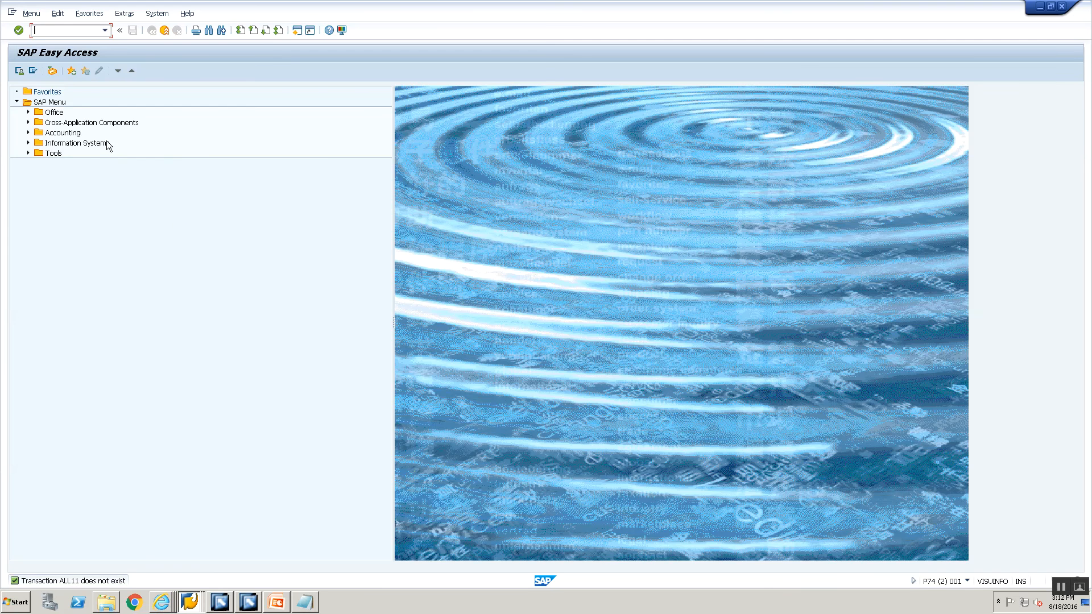
pyautogui.write('al11')
pyautogui.press('Return')
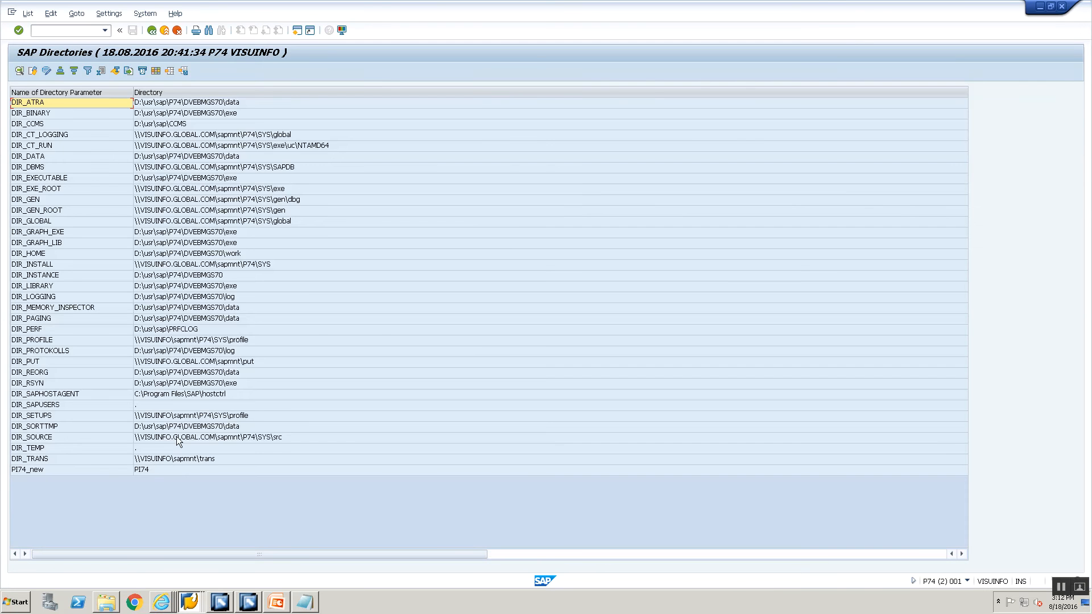
pyautogui.doubleClick(173, 459)
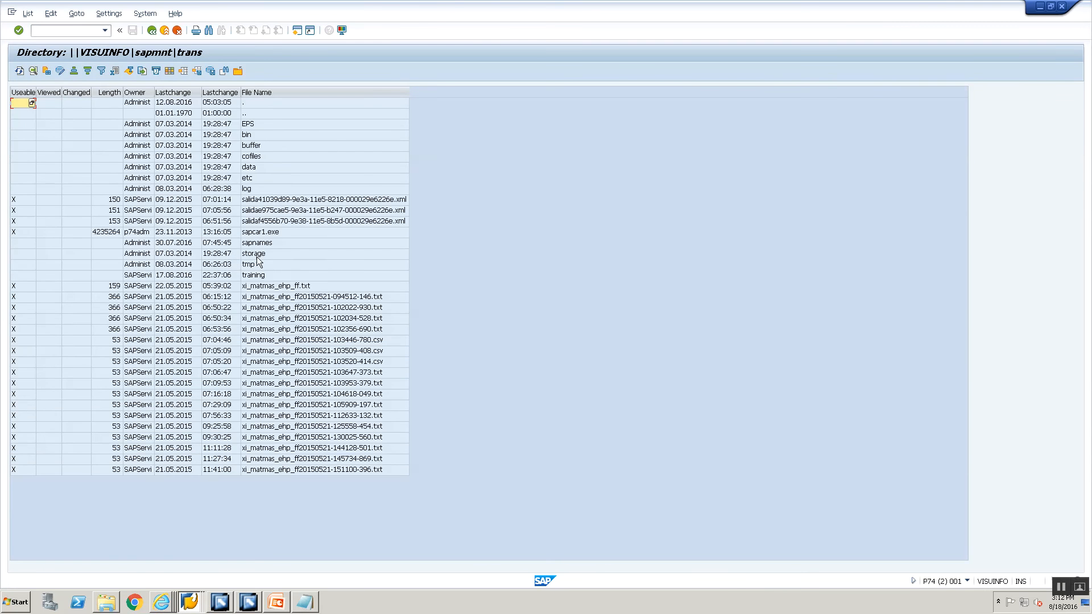
pyautogui.doubleClick(260, 276)
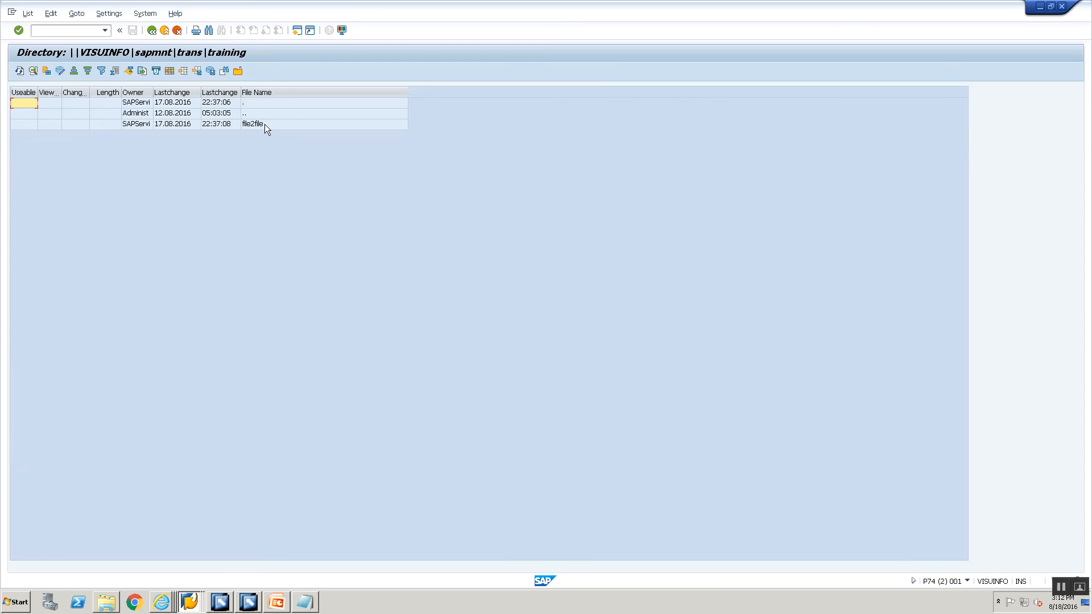
pyautogui.hotkey('alt', 'Tab')
pyautogui.hotkey('alt', 'Tab')
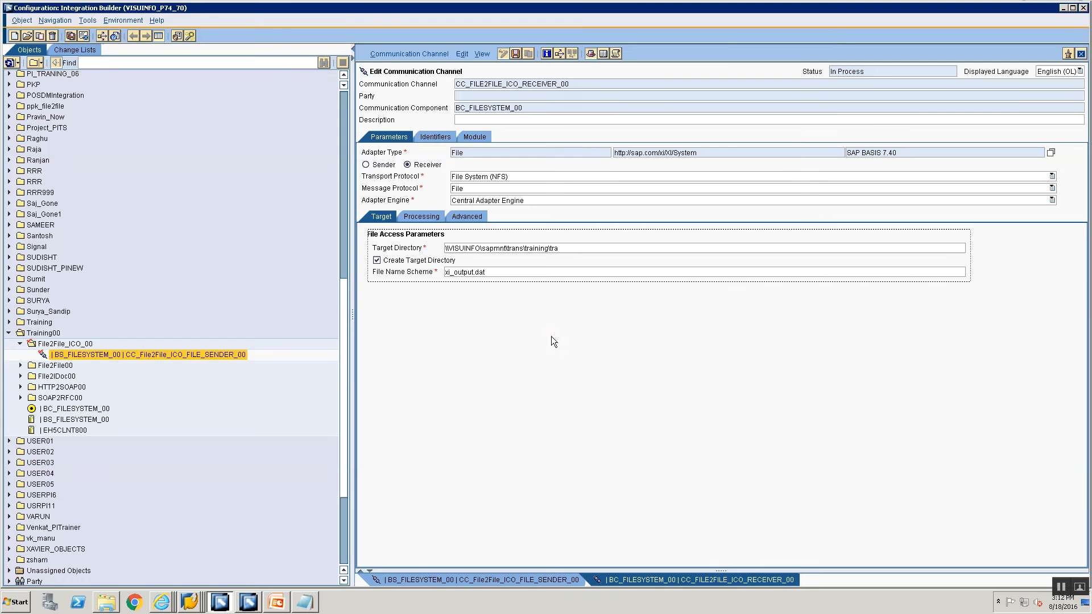
# Complete the target directory so it ends in training\file2file_ICO.
pyautogui.click(566, 249)
pyautogui.press('BackSpace')
pyautogui.press('BackSpace')
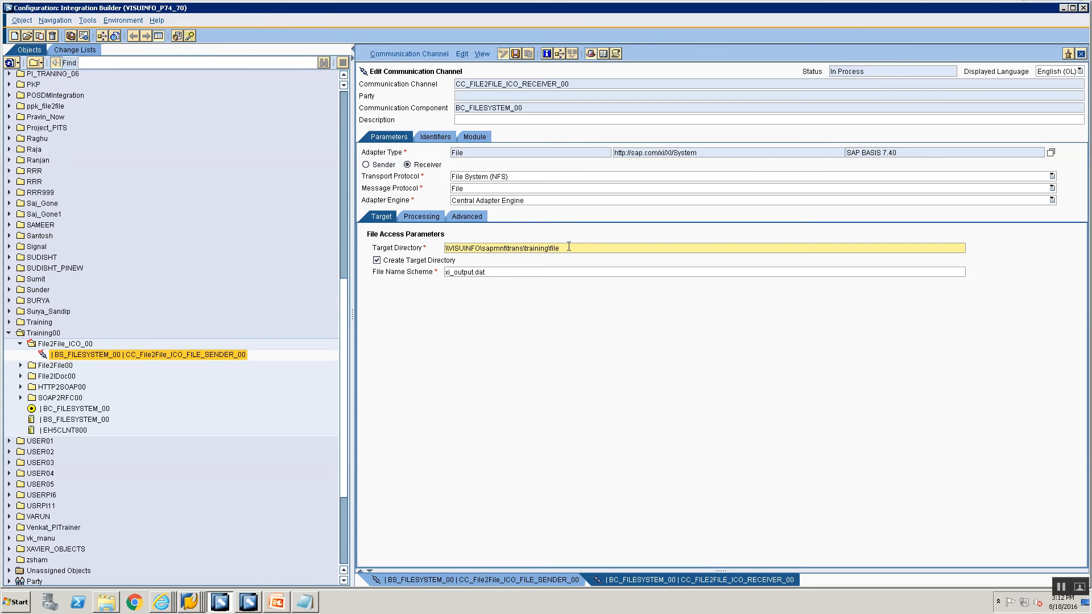
pyautogui.write('2file_ICO')
pyautogui.hotkey('alt', 'Tab')
pyautogui.hotkey('alt', 'Tab')
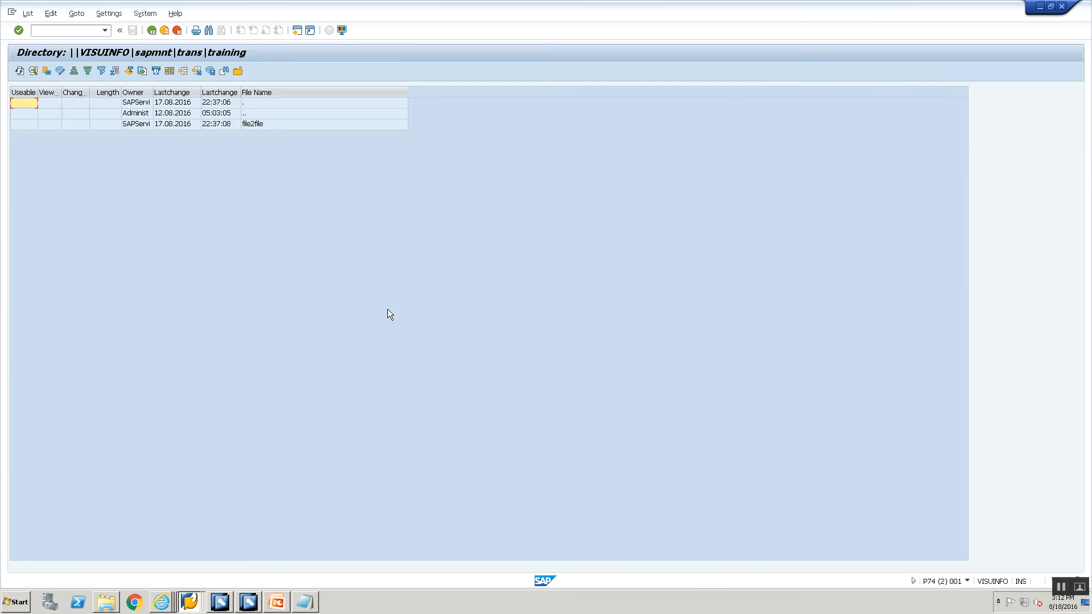
pyautogui.hotkey('alt', 'Tab')
pyautogui.hotkey('alt', 'Tab')
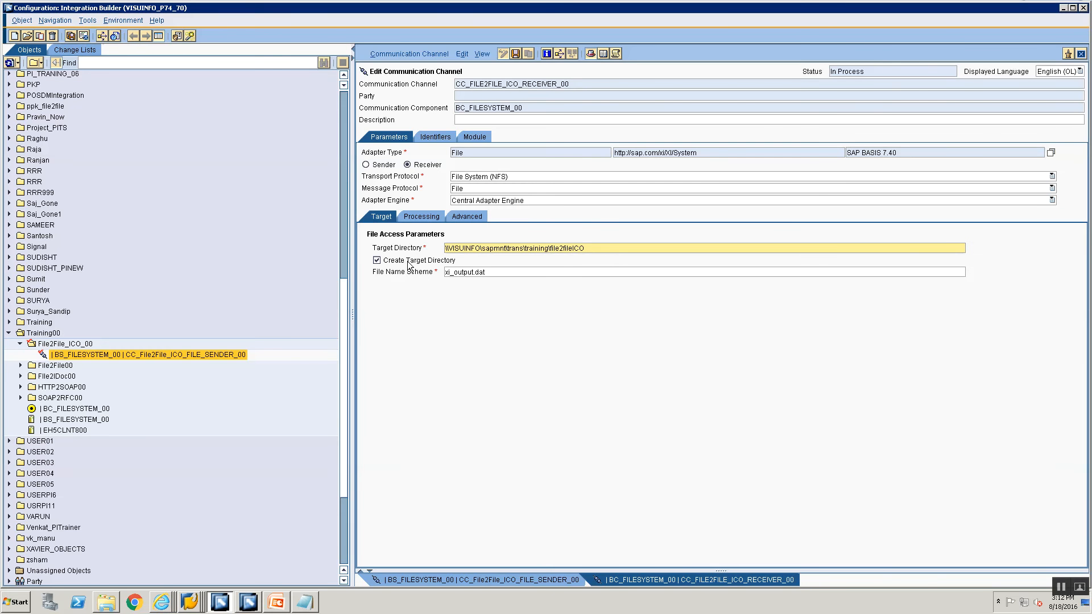
# Set the File Name Scheme to File2File_ICO_.xml.
pyautogui.press('Tab')
pyautogui.press('Tab')
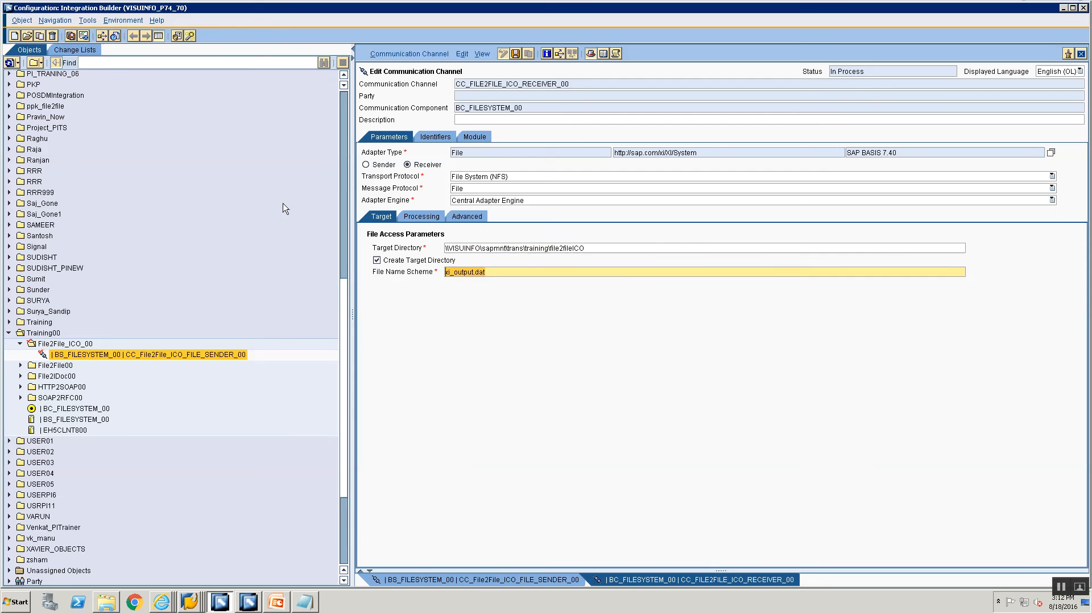
pyautogui.write('File2File_IC')
pyautogui.press('BackSpace')
pyautogui.press('BackSpace')
pyautogui.write('_ICO_xm')
# Set the receiver's File Construction Mode to Add Counter on the Processing tab.
pyautogui.click(420, 215)
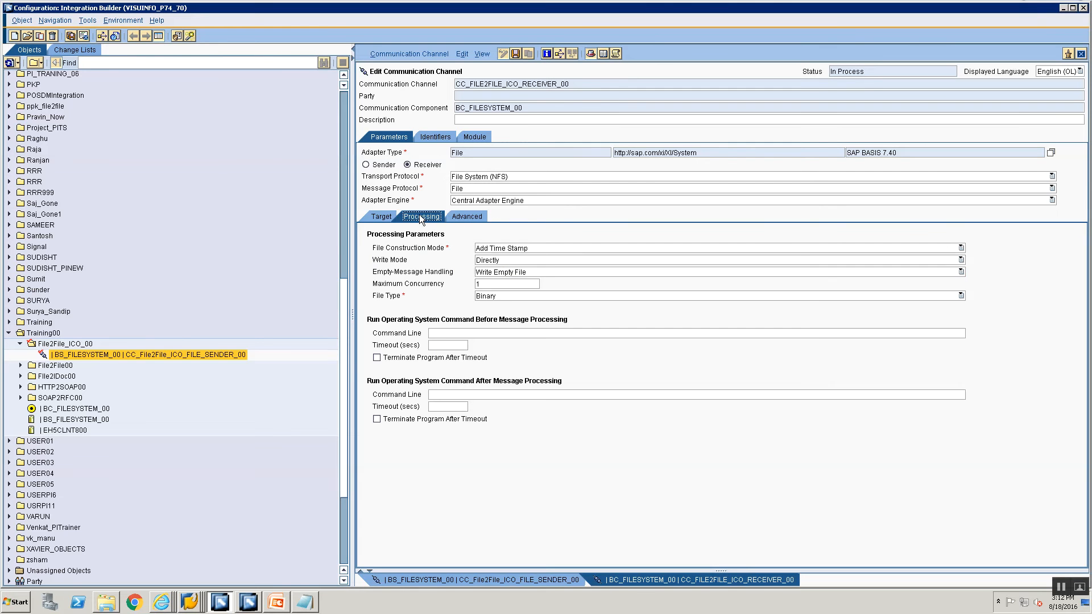
pyautogui.click(558, 250)
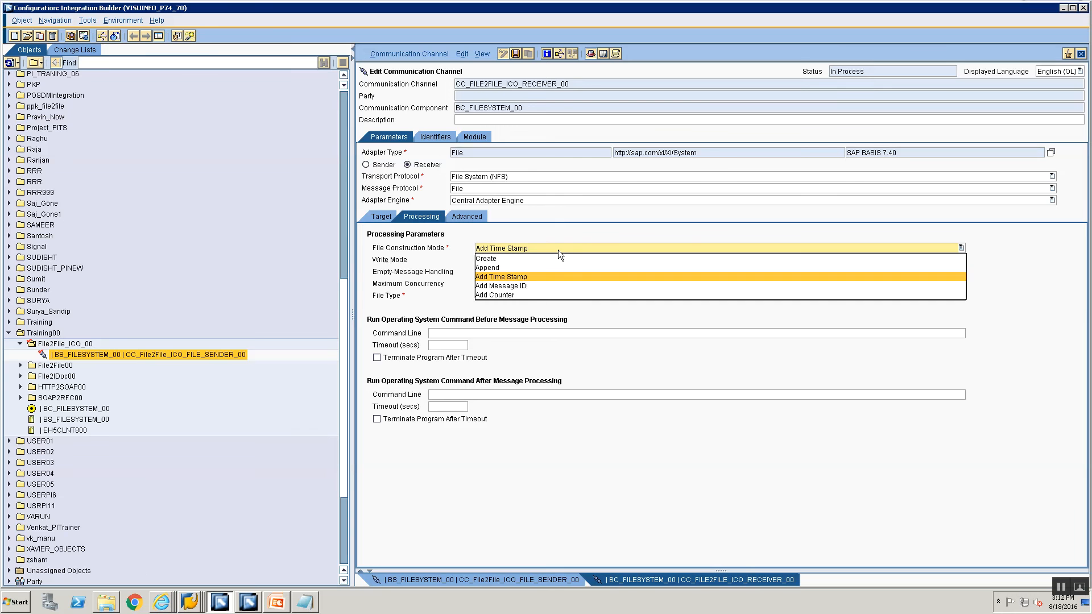
pyautogui.click(527, 295)
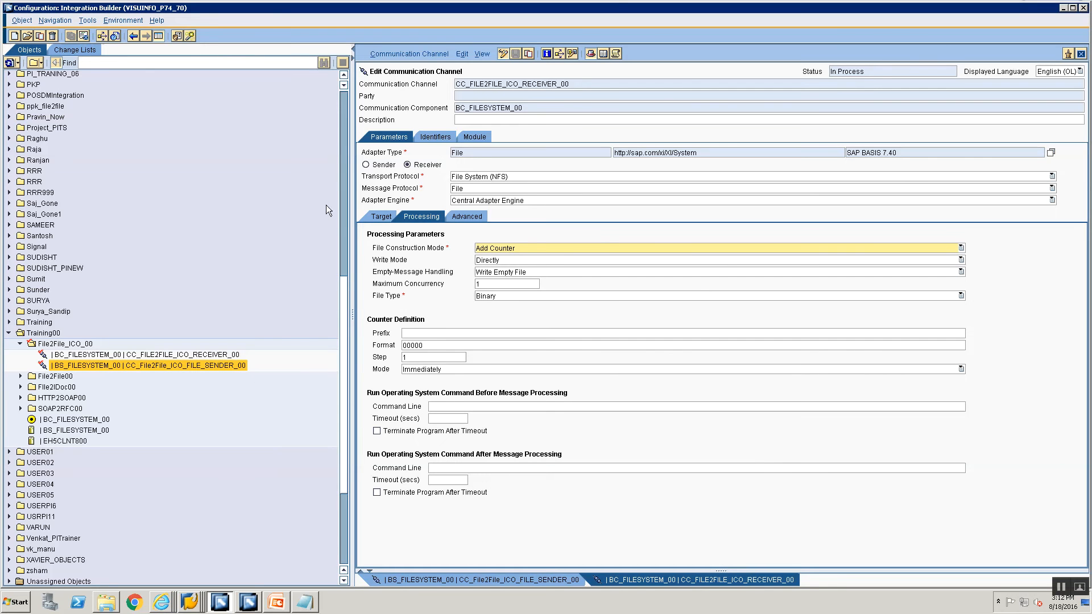
pyautogui.click(509, 245)
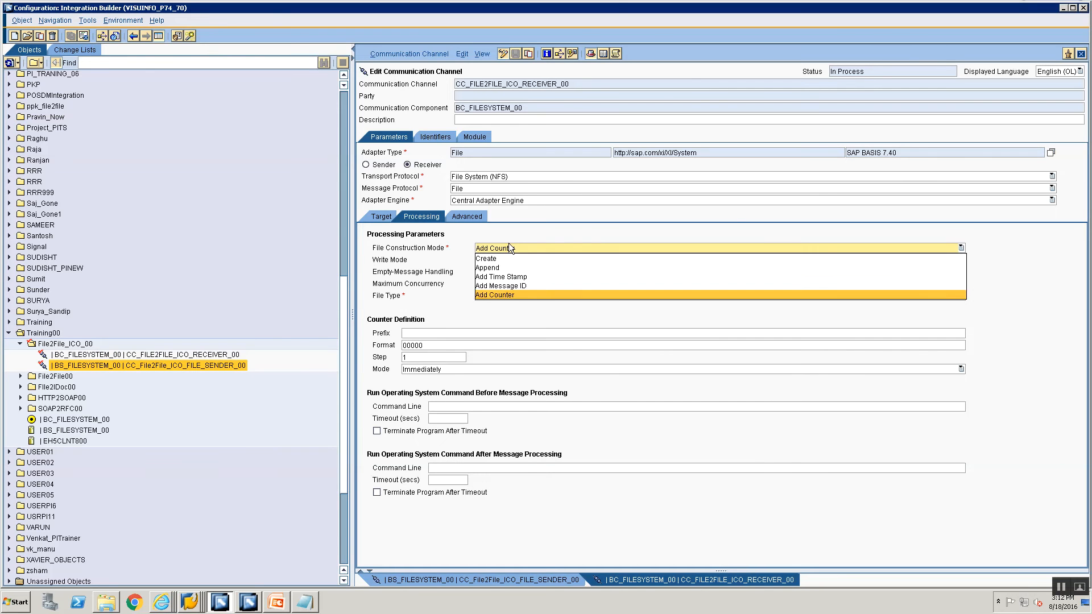
pyautogui.click(450, 280)
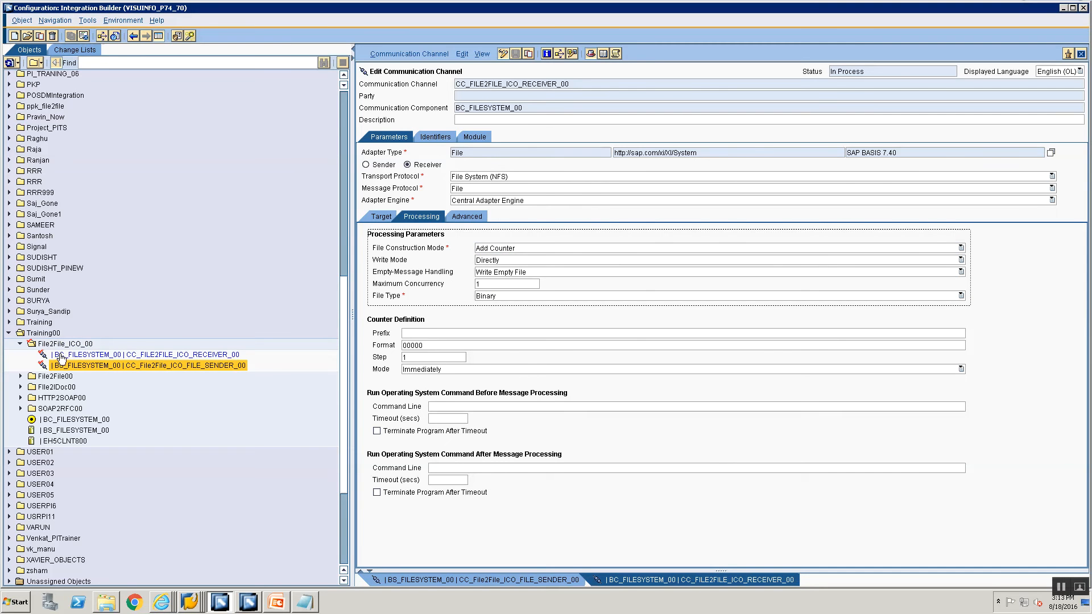
pyautogui.hotkey('alt', 'Tab')
pyautogui.press('Tab')
pyautogui.press('Tab')
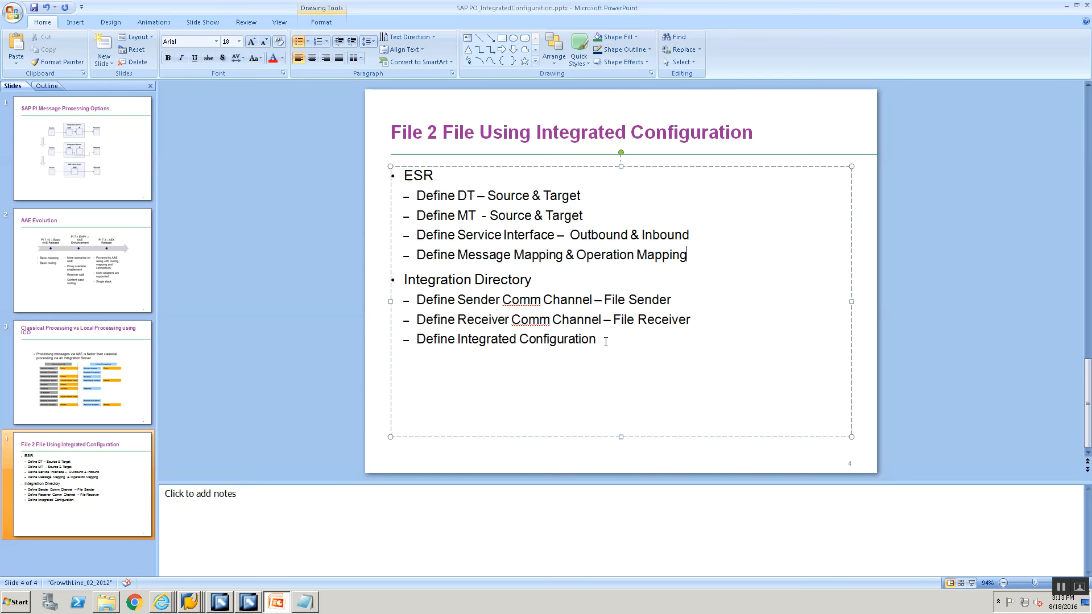
pyautogui.hotkey('alt', 'Tab')
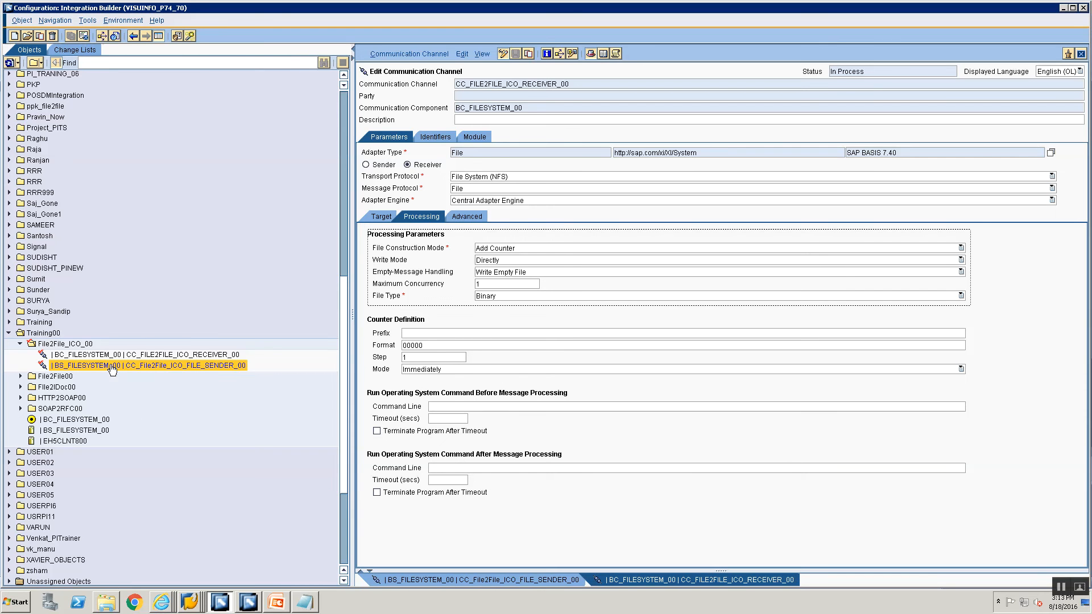
# Create an Integrated Configuration for sender BS_FILESYSTEM_00 from the sender channel's New menu.
pyautogui.rightClick(111, 365)
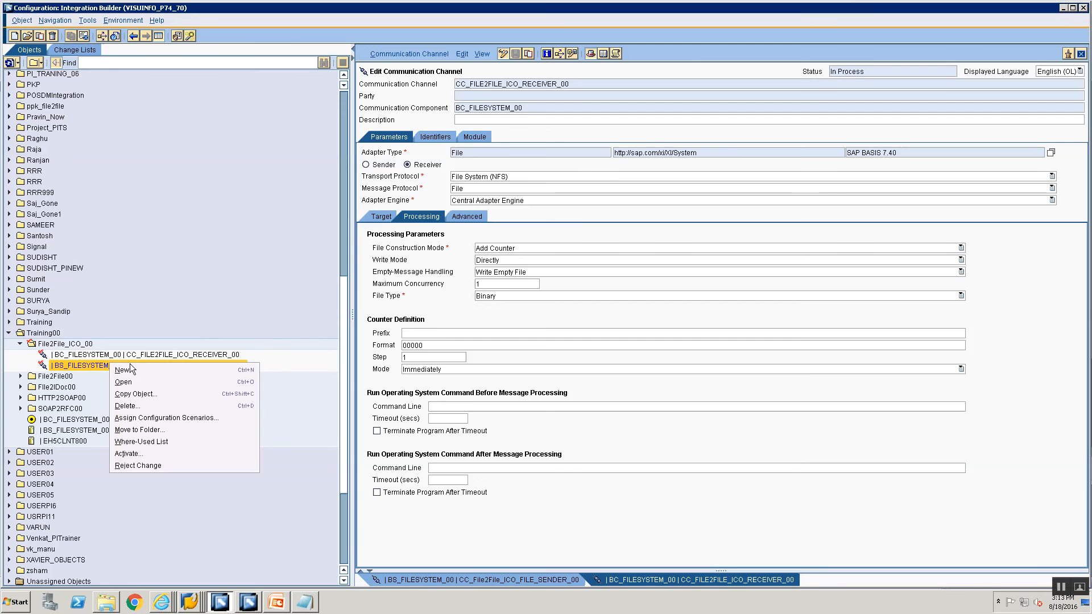
pyautogui.click(133, 369)
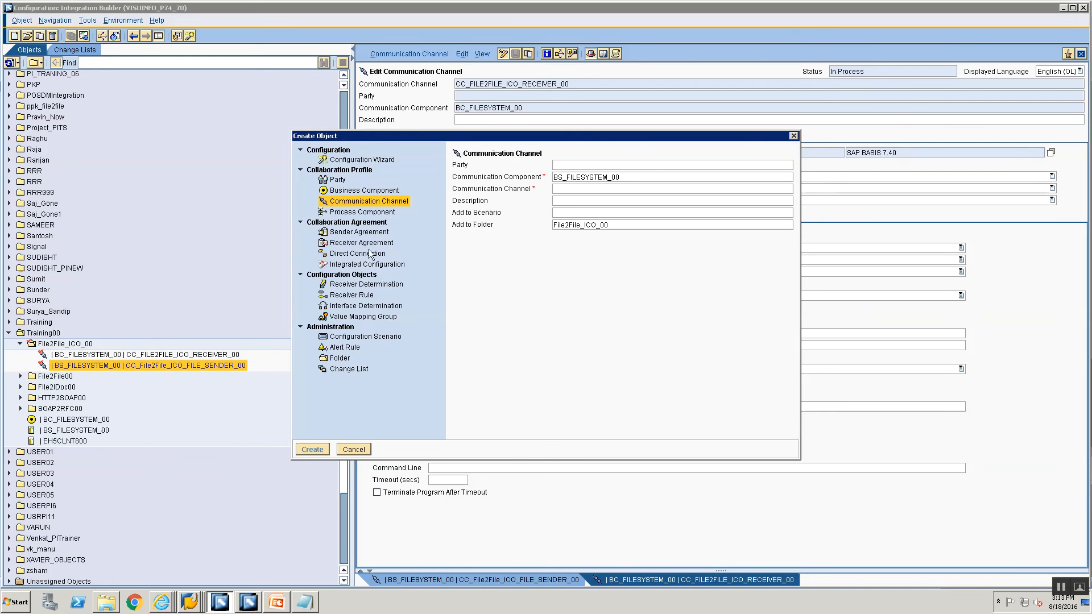
pyautogui.click(365, 265)
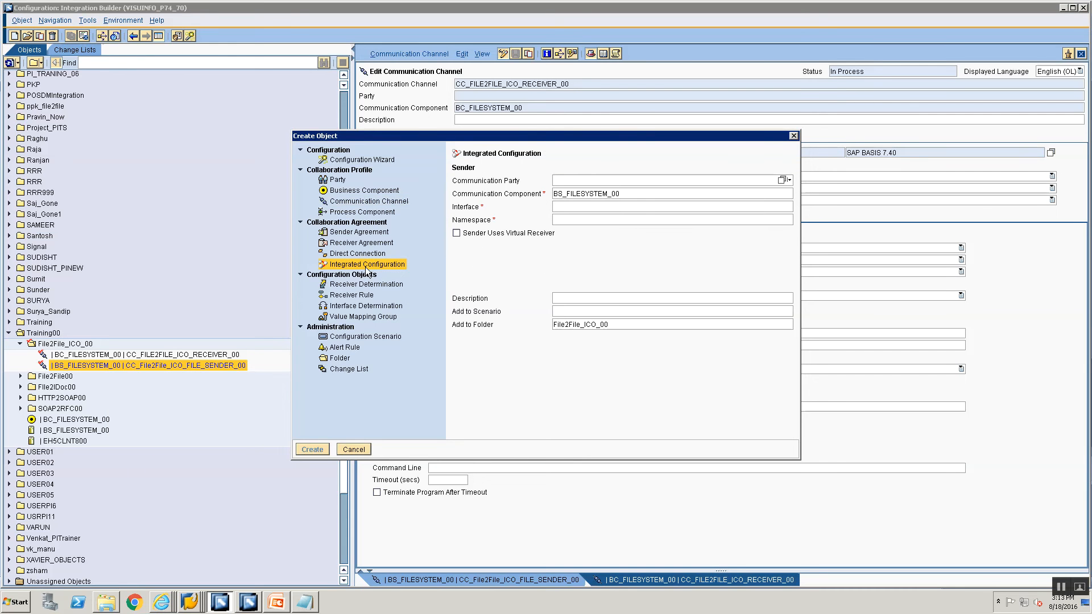
pyautogui.click(354, 450)
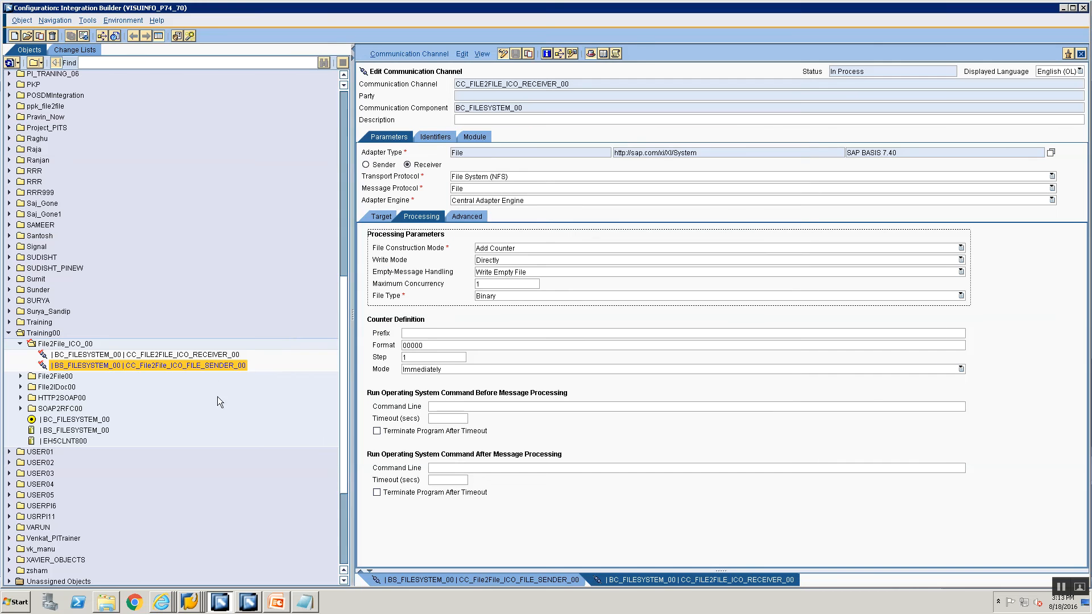
pyautogui.rightClick(159, 368)
pyautogui.click(166, 367)
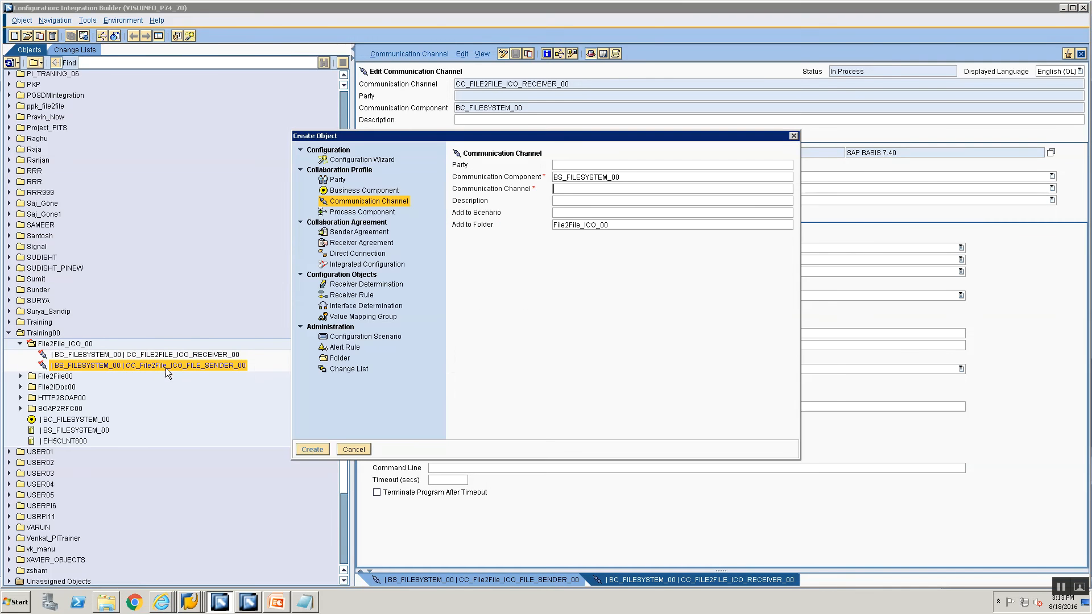
pyautogui.click(357, 265)
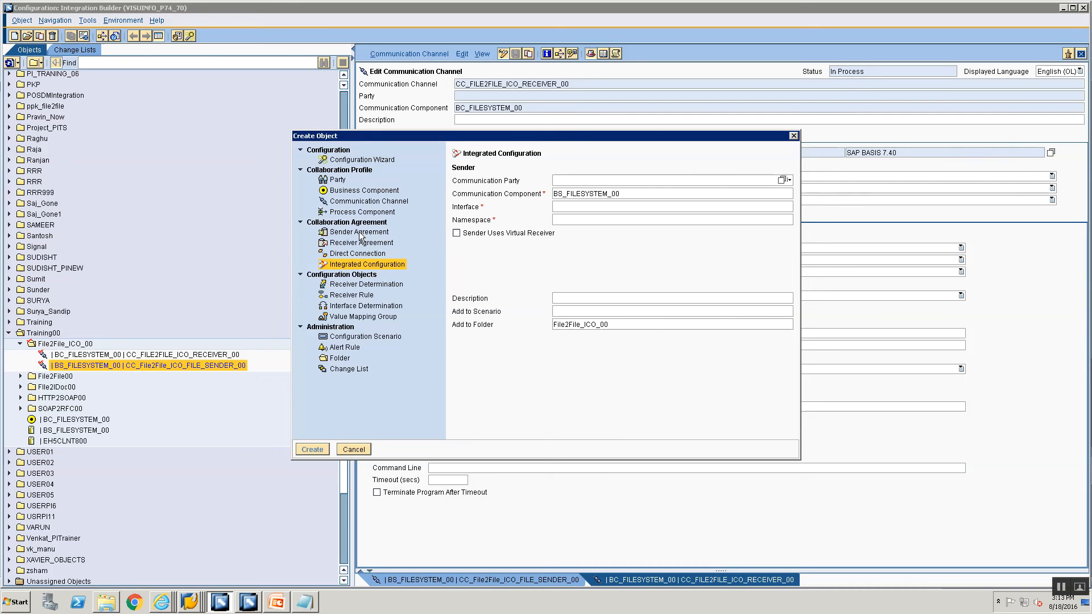
pyautogui.click(623, 191)
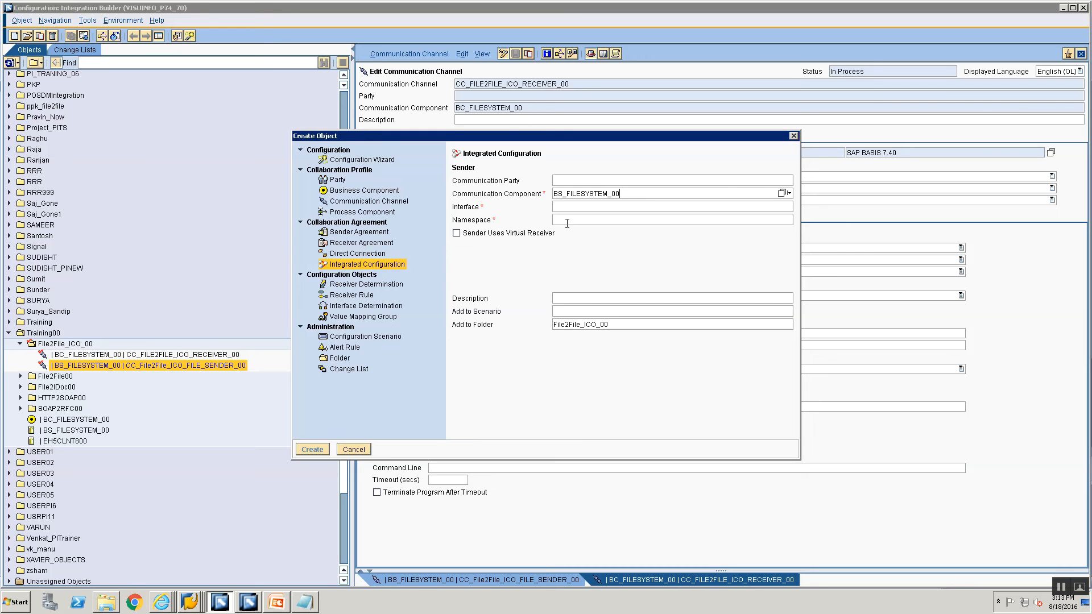
pyautogui.click(648, 206)
pyautogui.click(627, 195)
pyautogui.click(621, 210)
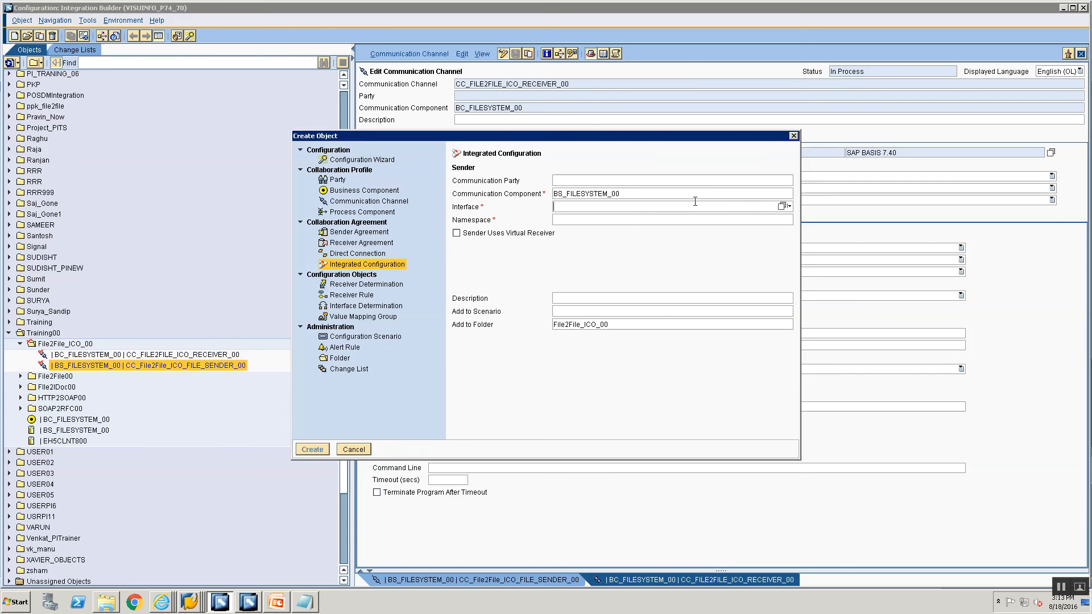
# Choose SIOA_File2File as the sender interface and create the integrated configuration.
pyautogui.click(781, 205)
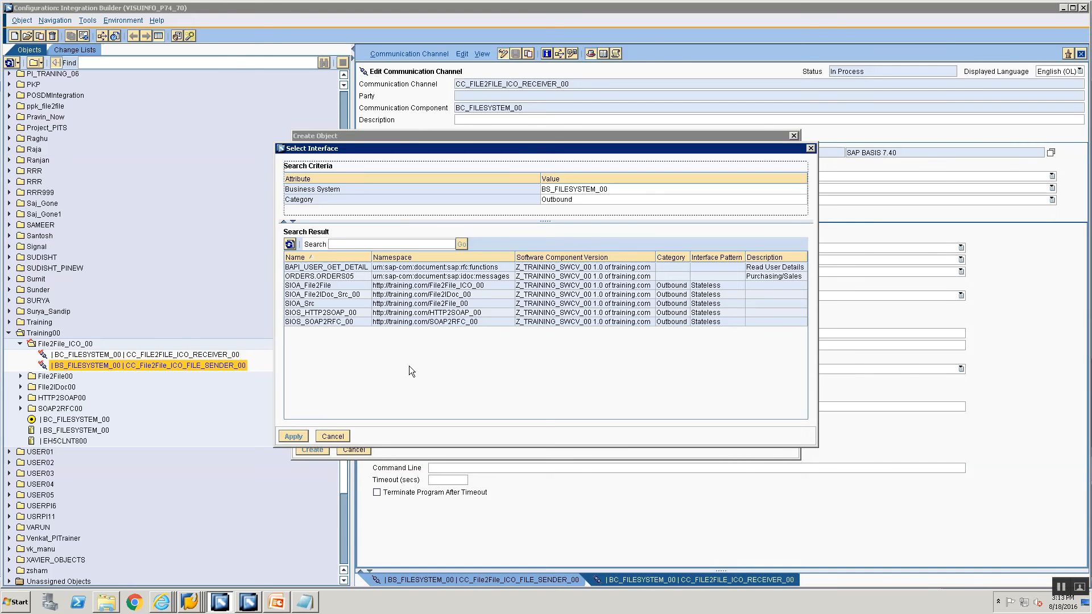
pyautogui.click(315, 286)
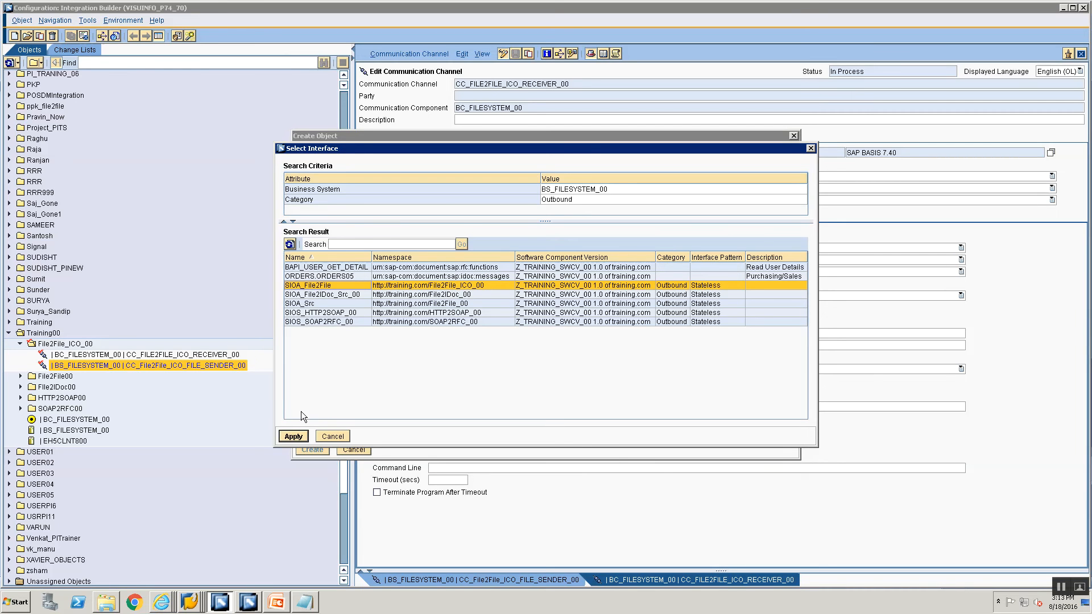
pyautogui.click(292, 436)
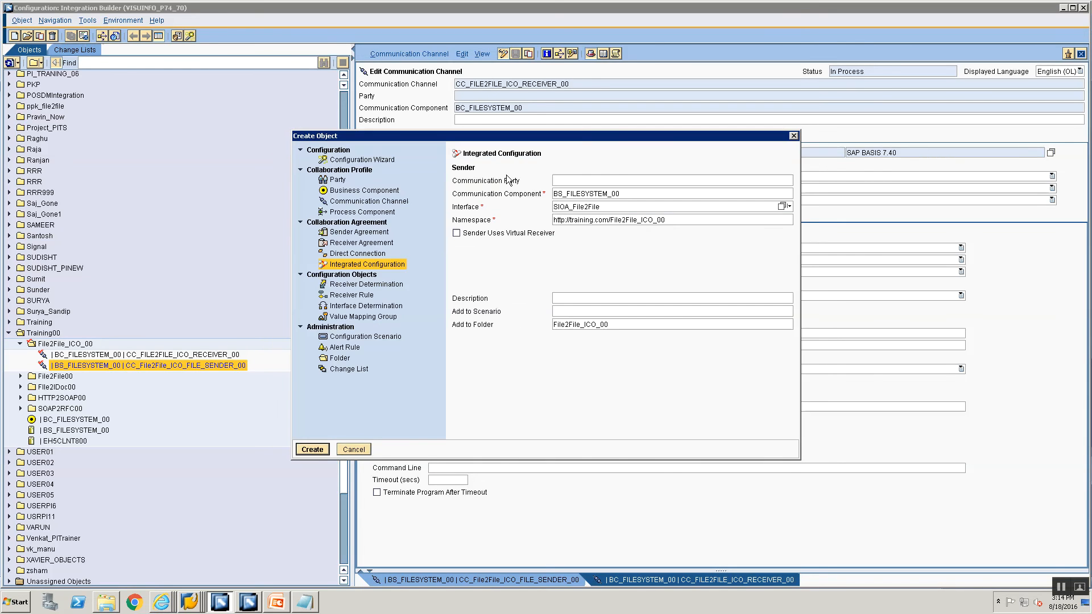
pyautogui.click(319, 450)
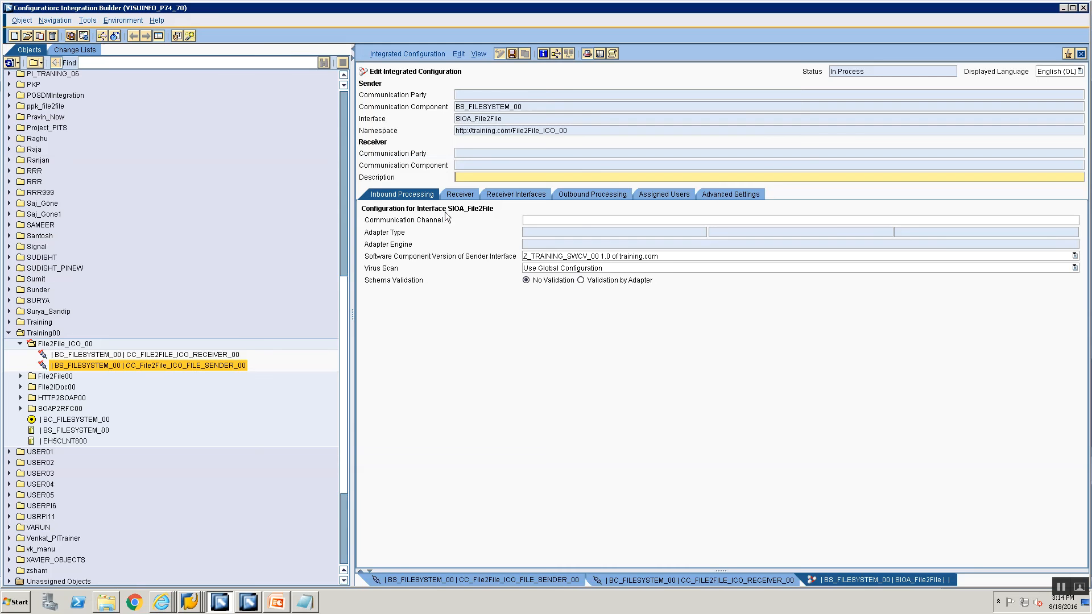
# Assign CC_File2File_ICO_FILE_SENDER_00 as the sender communication channel.
pyautogui.click(1069, 220)
pyautogui.click(1069, 220)
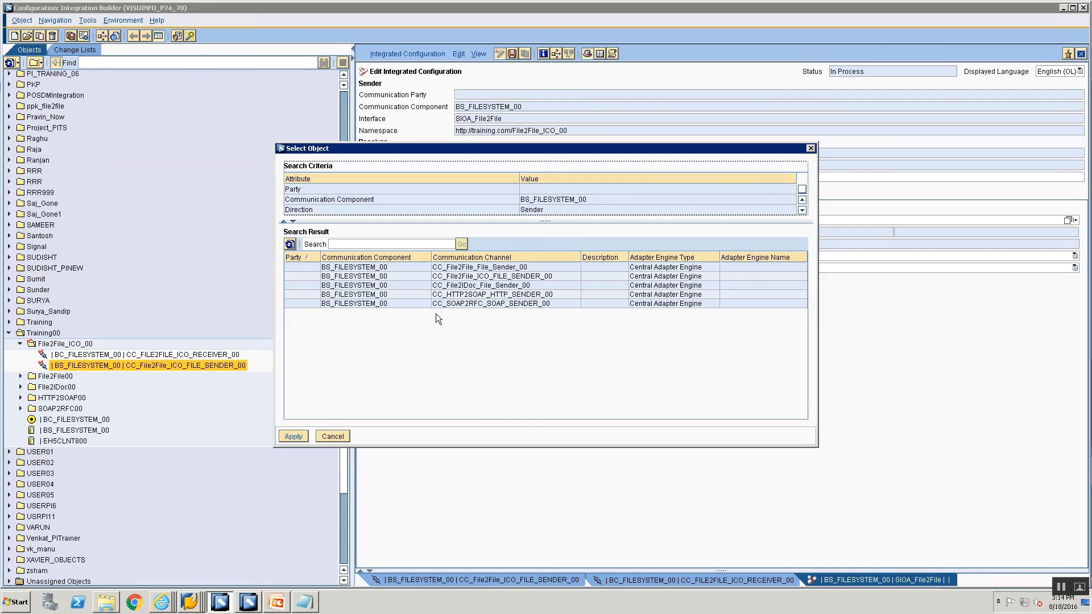
pyautogui.click(441, 277)
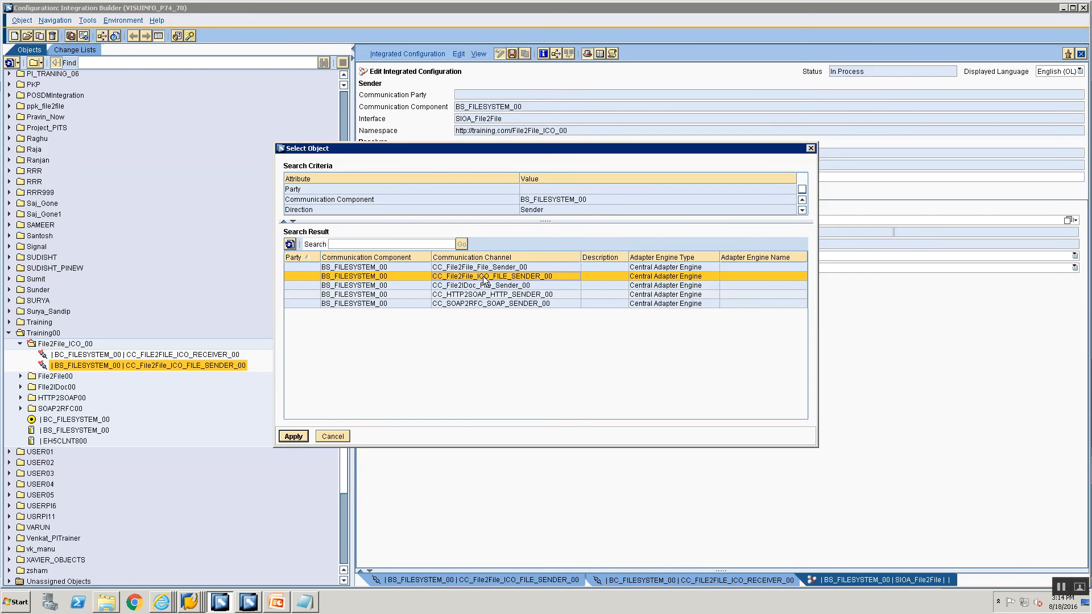
pyautogui.click(294, 436)
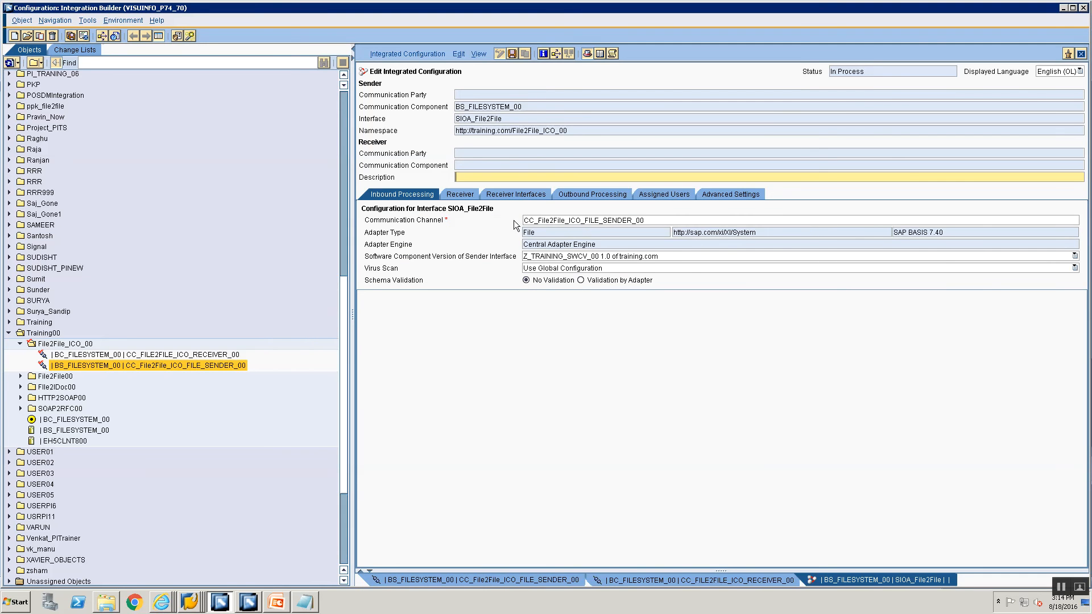
# Enter BC_FILESYSTEM_00 as the receiver communication component on the Receiver tab.
pyautogui.click(455, 194)
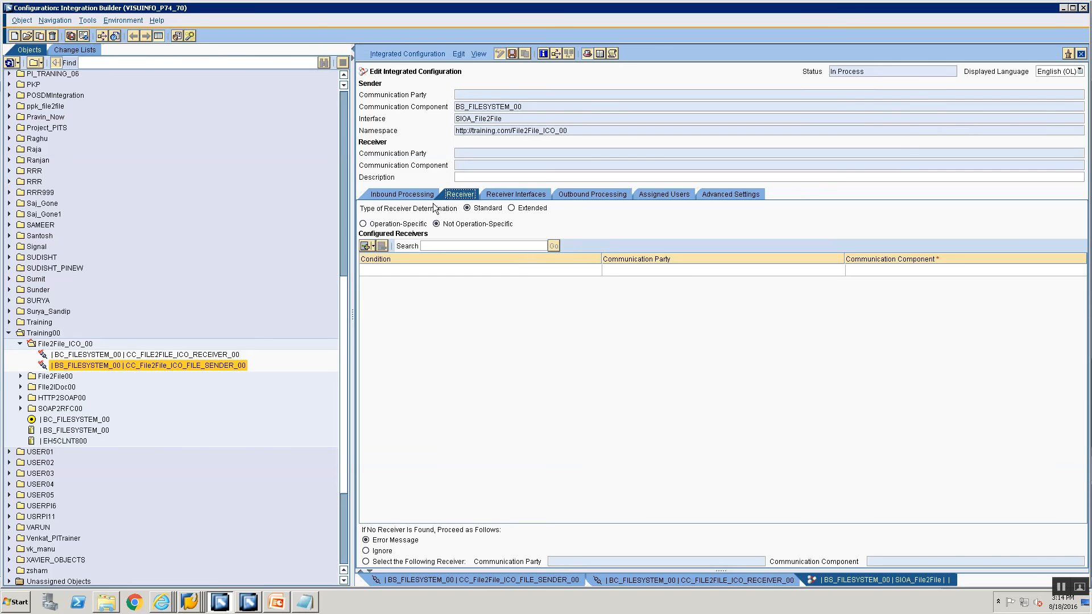
pyautogui.doubleClick(525, 107)
pyautogui.click(852, 270)
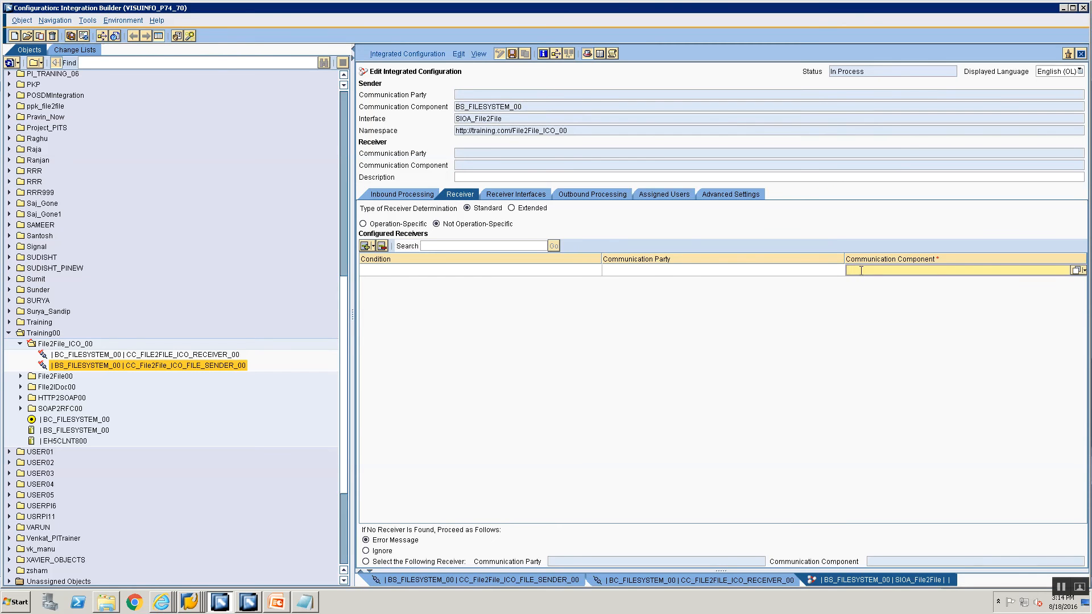
pyautogui.click(405, 194)
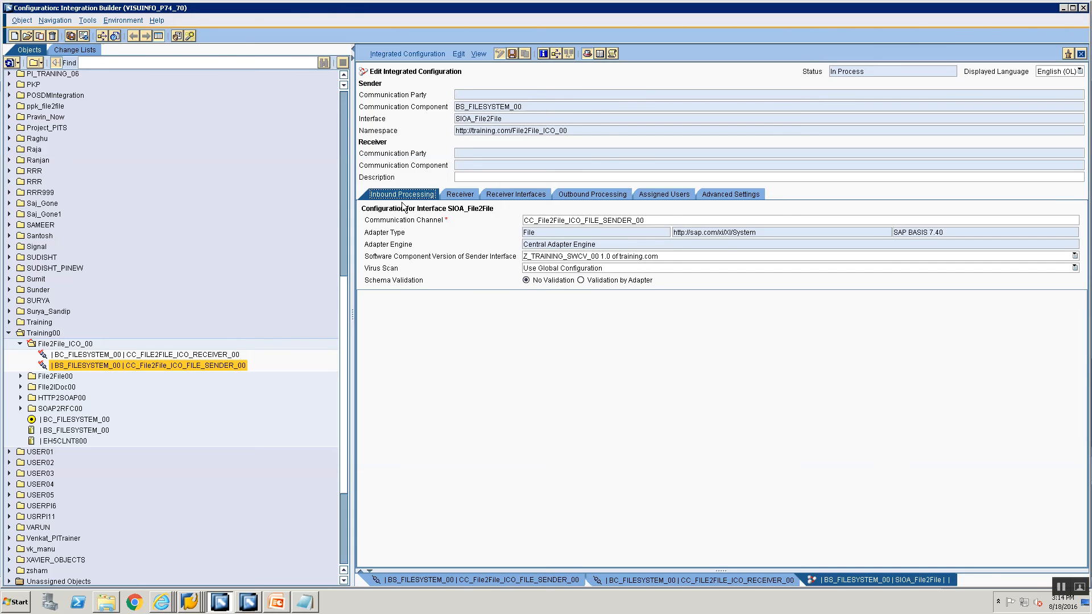
pyautogui.click(463, 195)
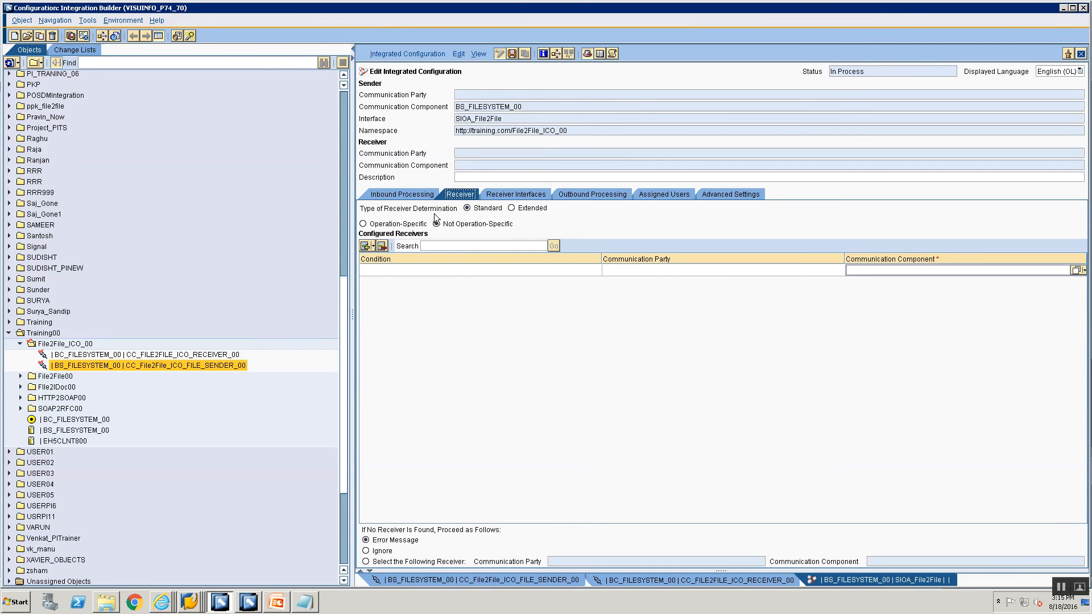
pyautogui.click(1042, 272)
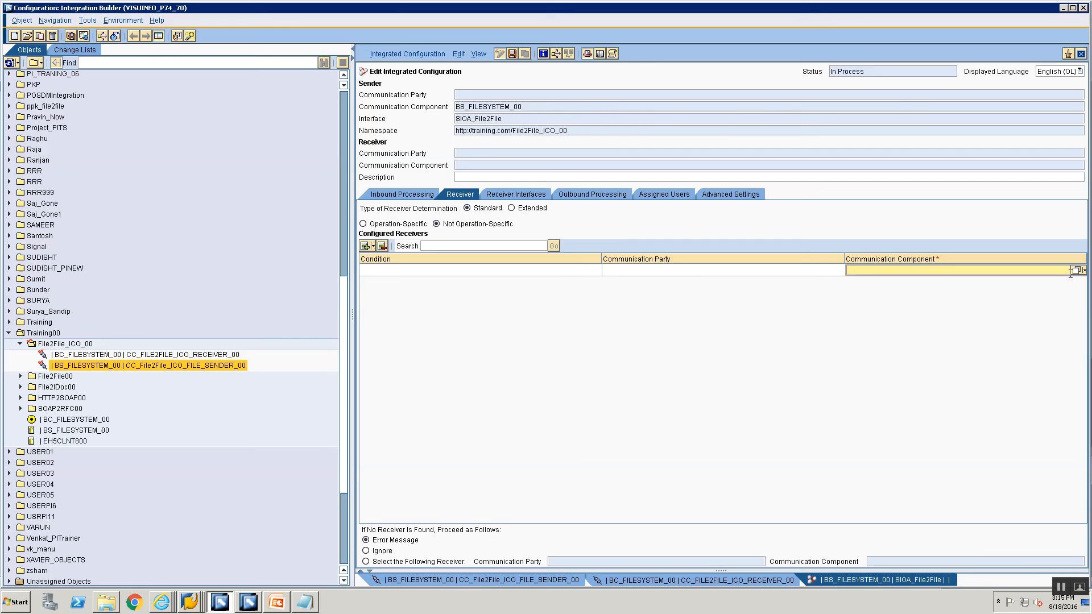
pyautogui.write('BC_FILESYSTE')
pyautogui.write('M_')
pyautogui.press('BackSpace')
pyautogui.write('00')
# Save the configuration, close the Processing Log, and select BC_FILESYSTEM_00 in the object tree.
pyautogui.hotkey('ctrl', 's')
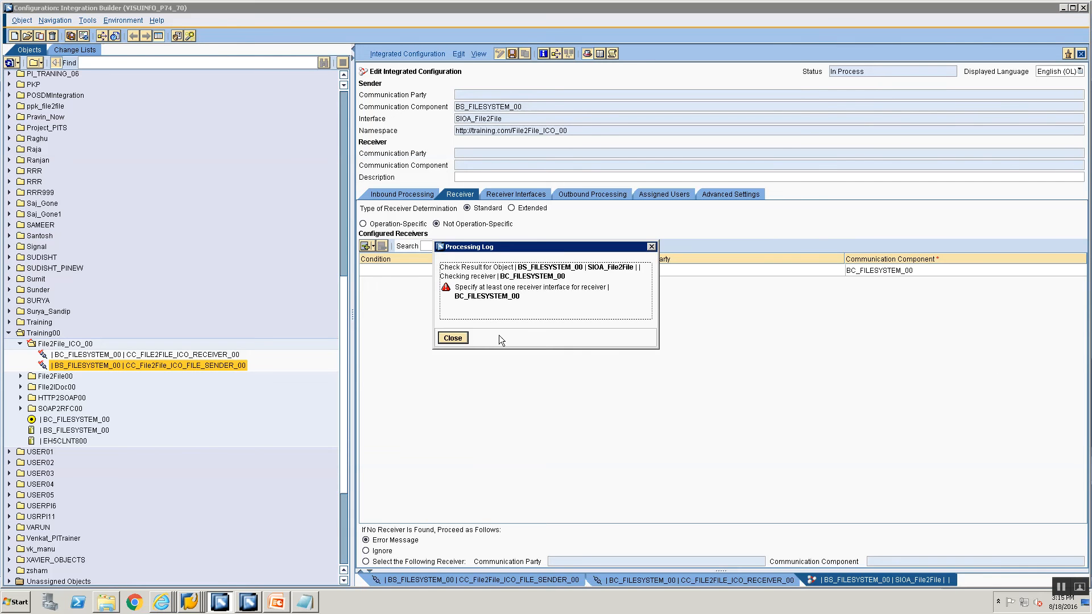
pyautogui.click(452, 338)
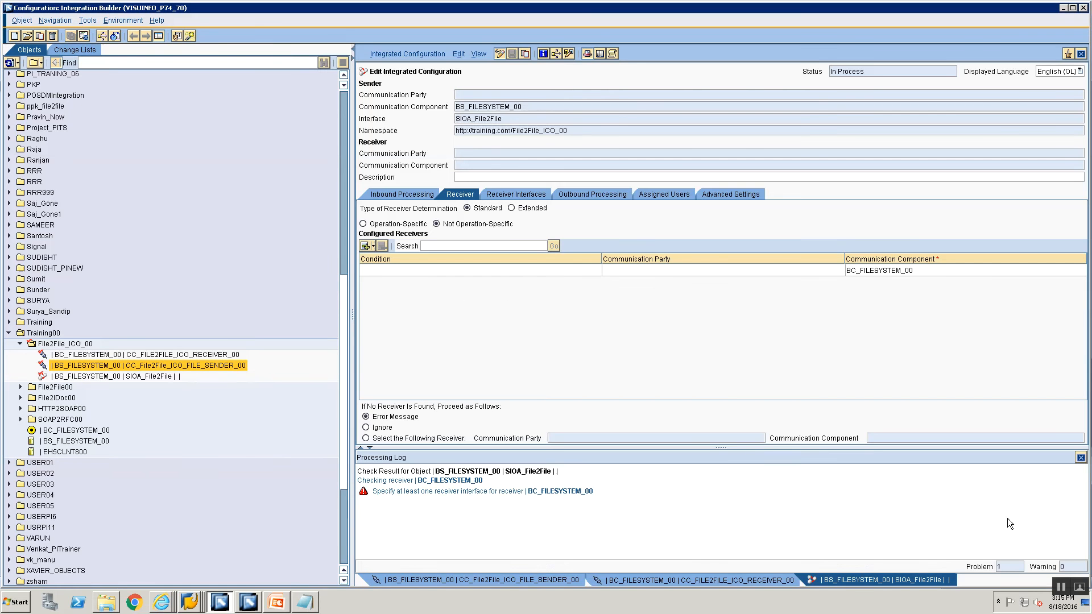
pyautogui.click(1081, 457)
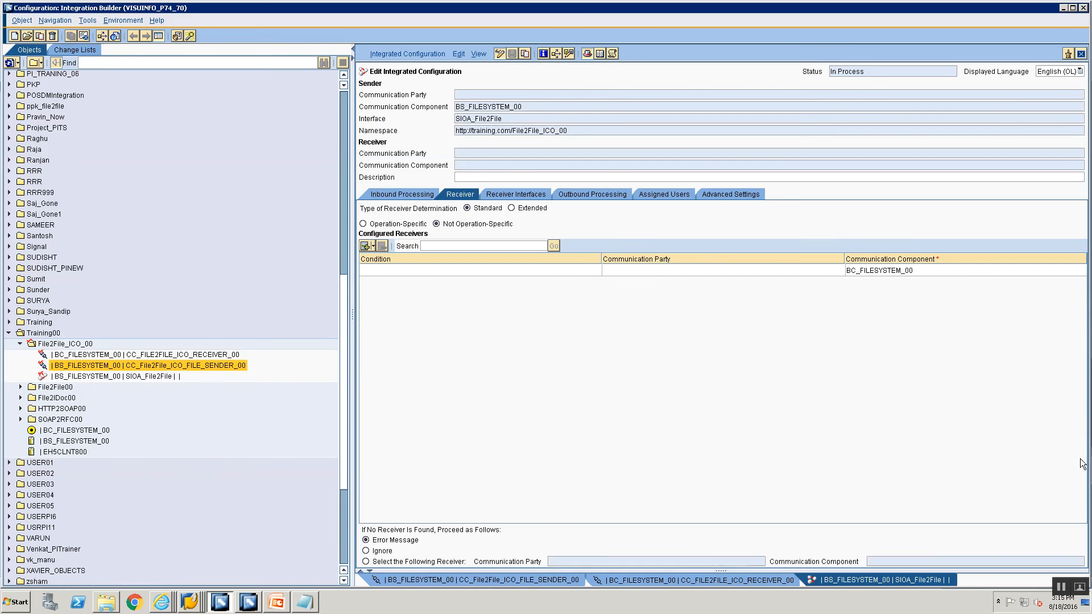
pyautogui.click(66, 431)
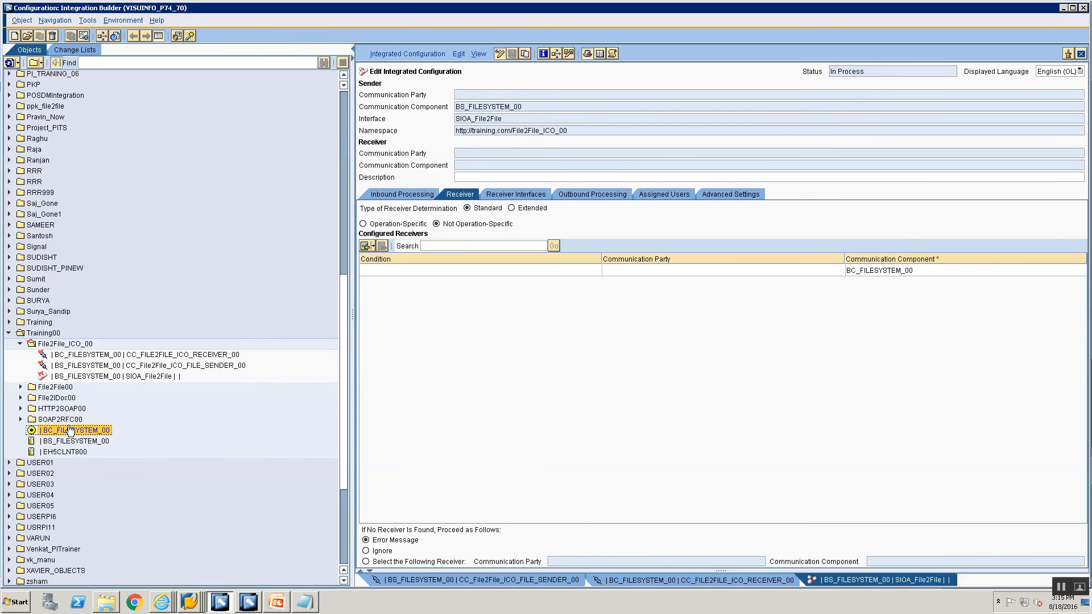
# Open BC_FILESYSTEM_00 in edit mode and start searching for a new inbound interface.
pyautogui.doubleClick(67, 430)
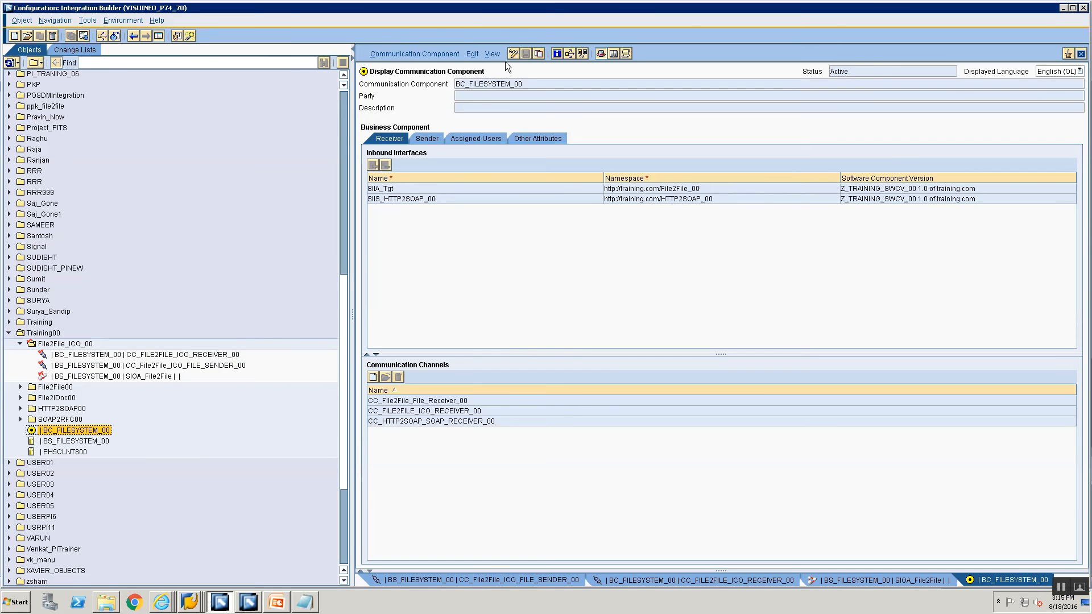
pyautogui.click(512, 53)
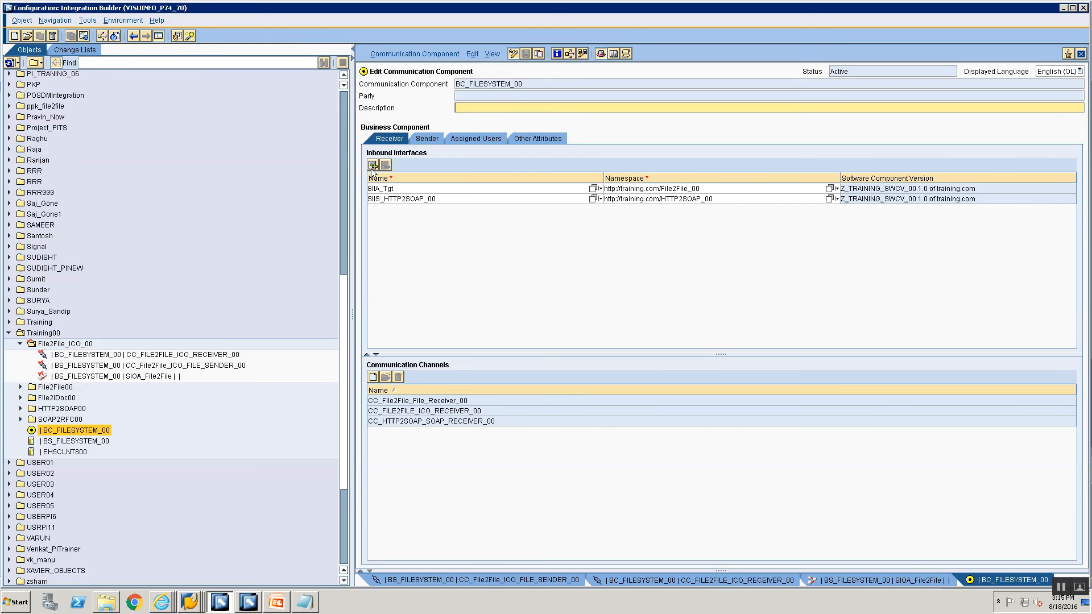
pyautogui.click(372, 165)
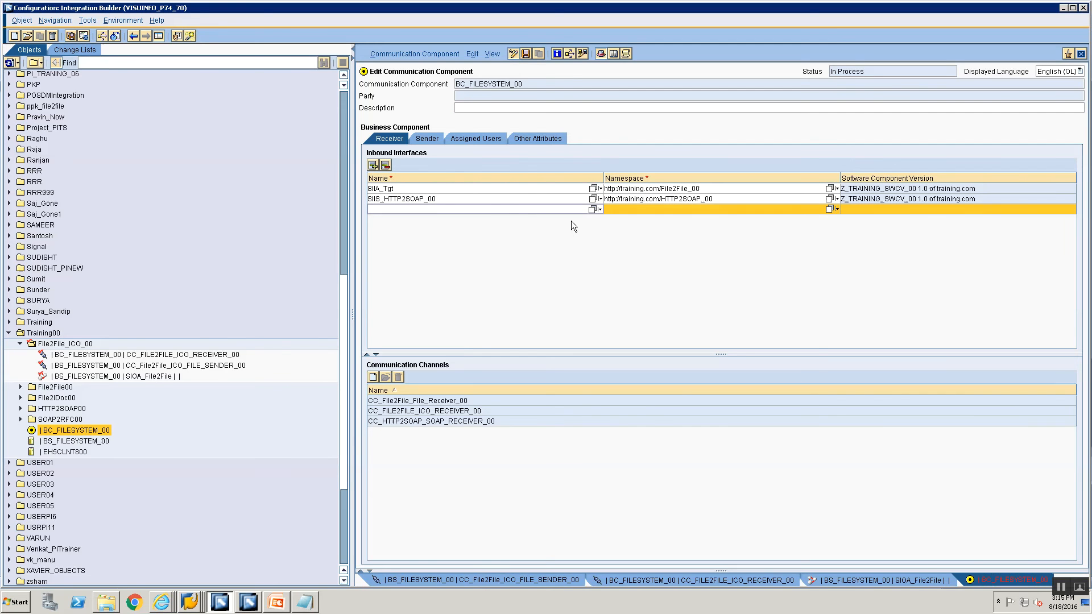
pyautogui.click(590, 211)
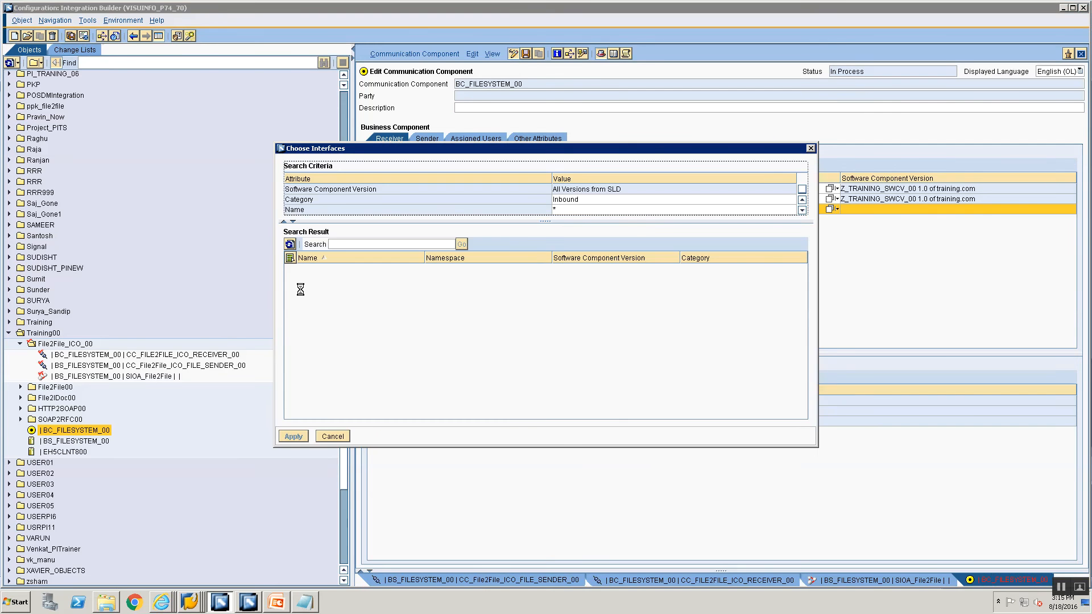
pyautogui.click(383, 245)
pyautogui.write('SI')
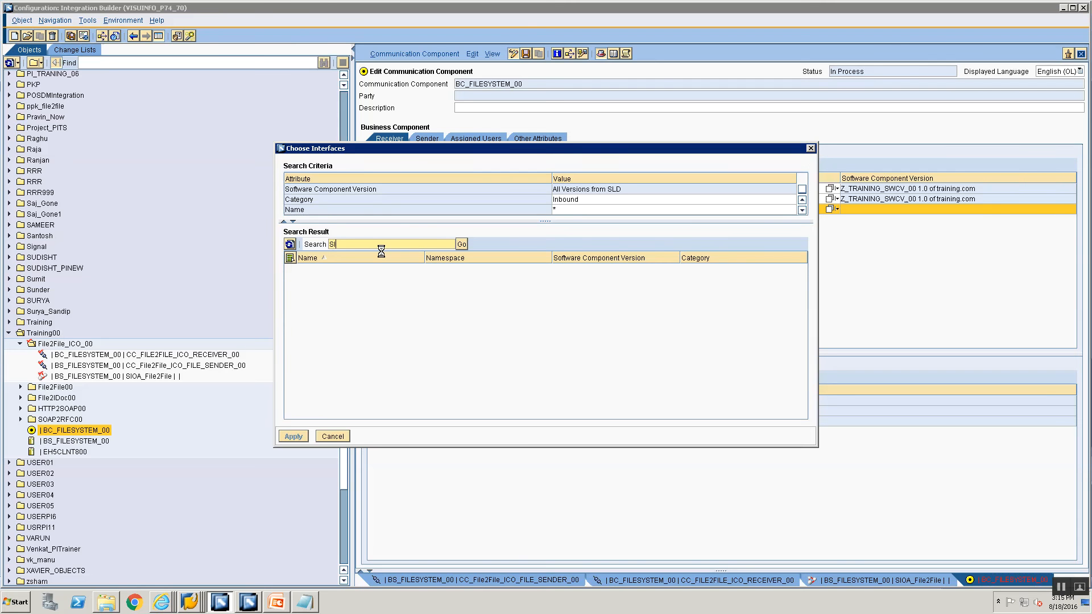
pyautogui.write('IA_Fi')
pyautogui.press('BackSpace')
# Add SIIA_File2File as an inbound interface of BC_FILESYSTEM_00 and save the component.
pyautogui.click(244, 603)
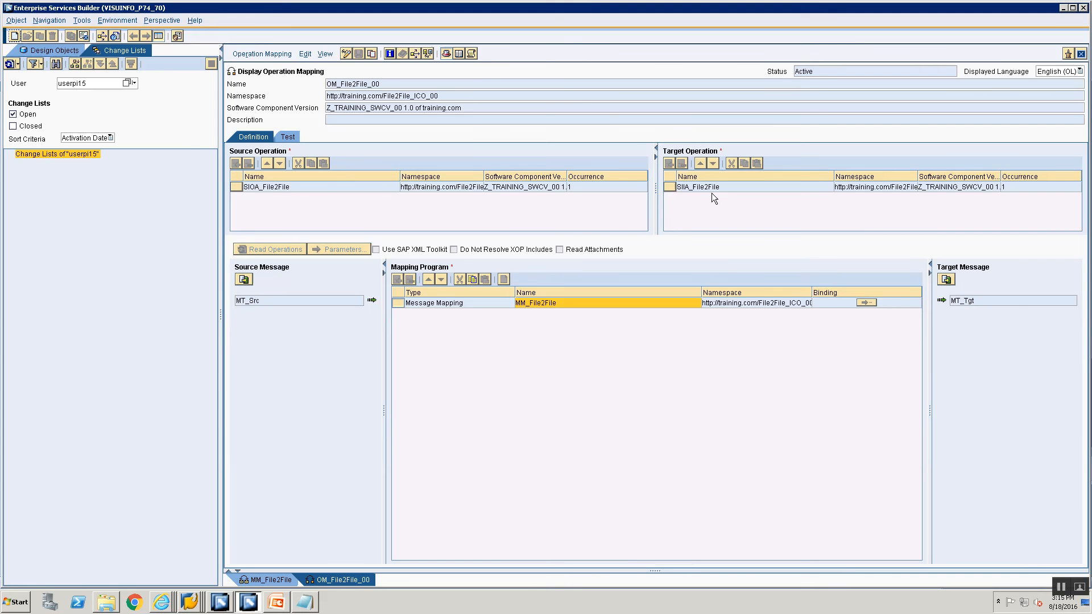
pyautogui.hotkey('alt', 'Tab')
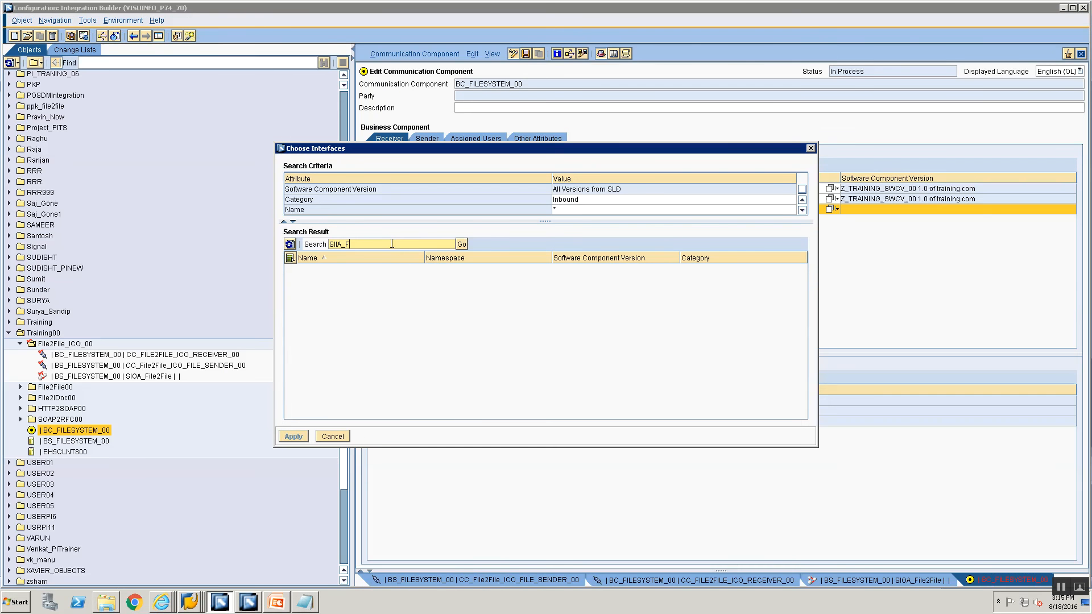
pyautogui.write('ile2File')
pyautogui.click(462, 244)
pyautogui.click(453, 338)
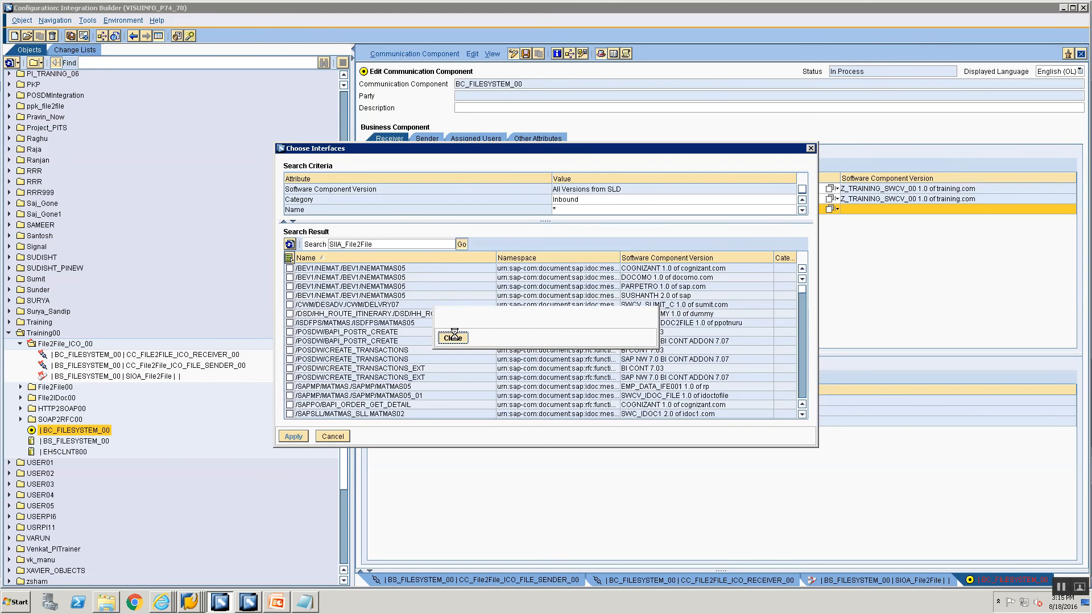
pyautogui.click(460, 244)
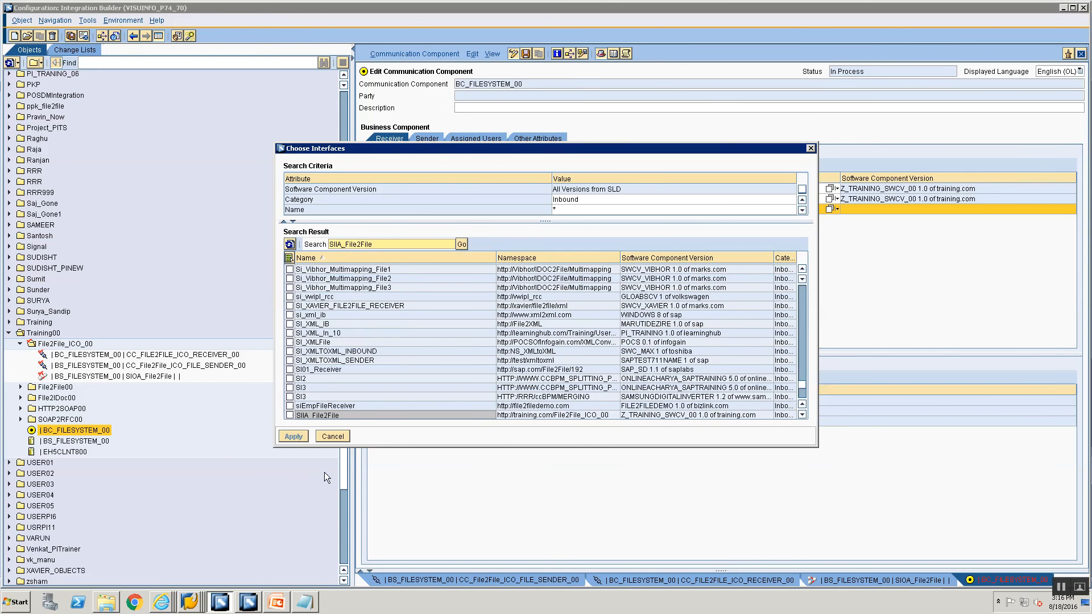
pyautogui.click(290, 416)
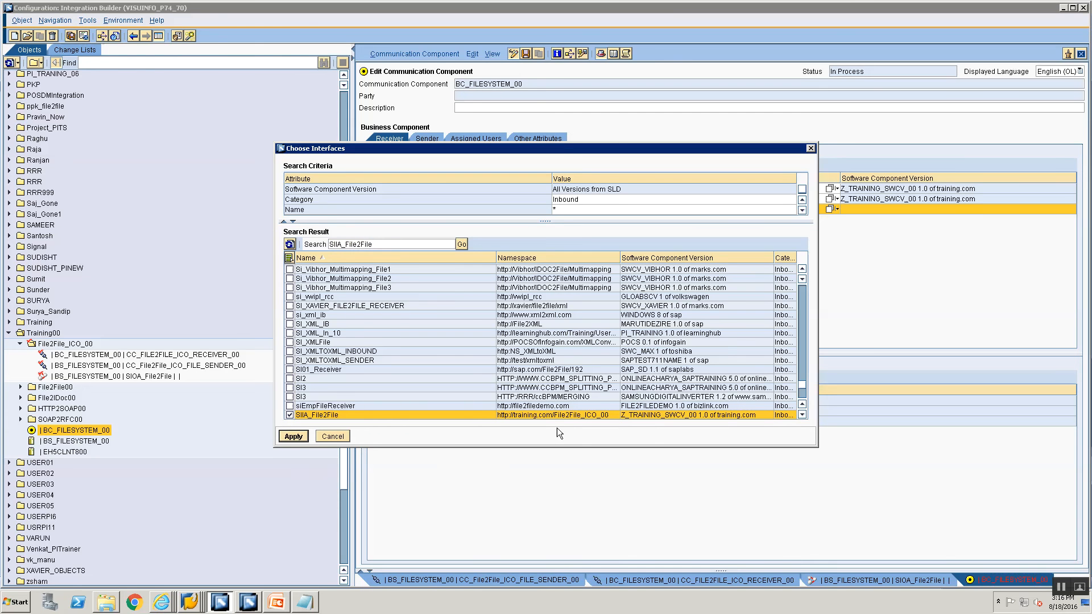
pyautogui.click(294, 438)
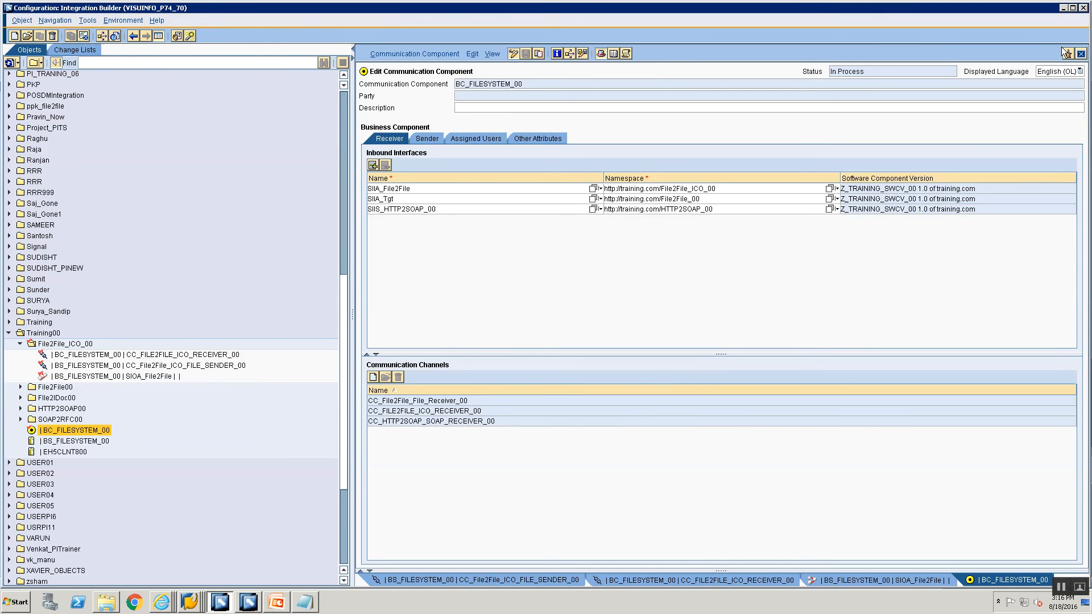
pyautogui.click(1081, 54)
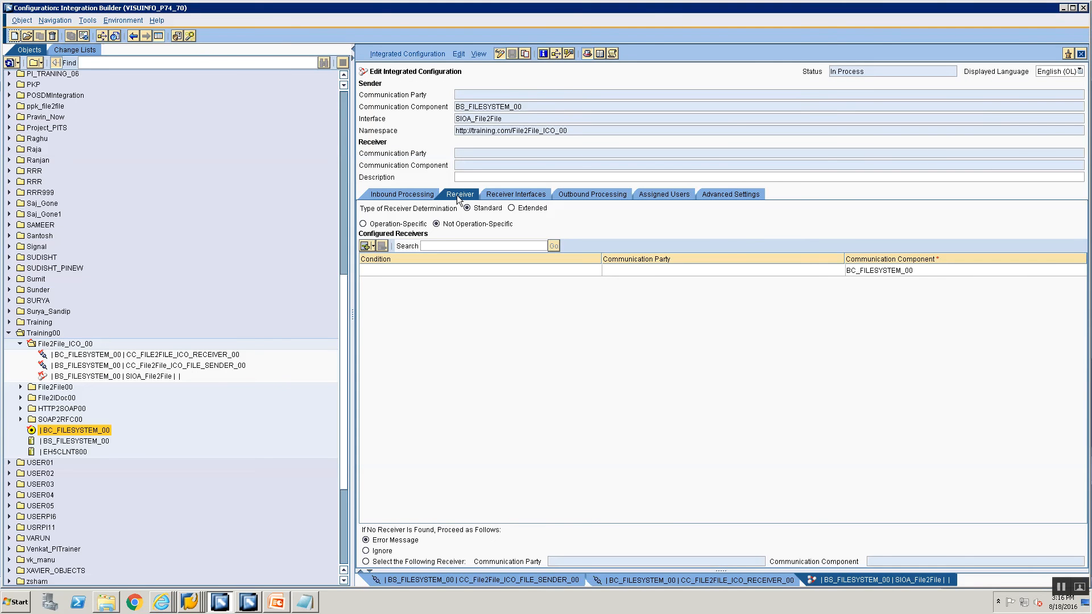
# Assign operation mapping OM_File2File_00 to receiver interface SIIA_File2File.
pyautogui.click(898, 270)
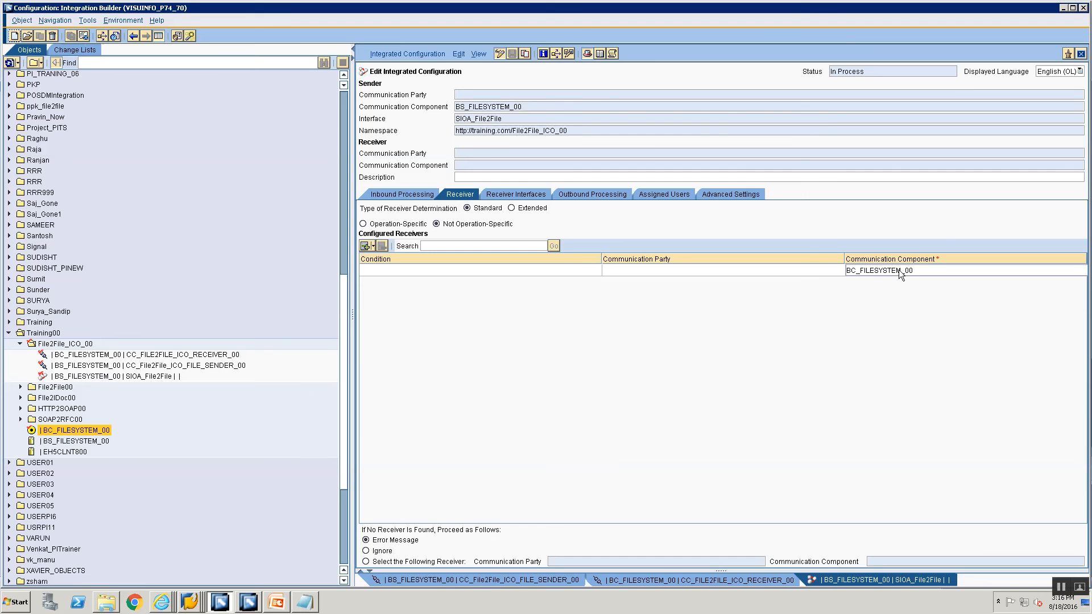
pyautogui.click(515, 195)
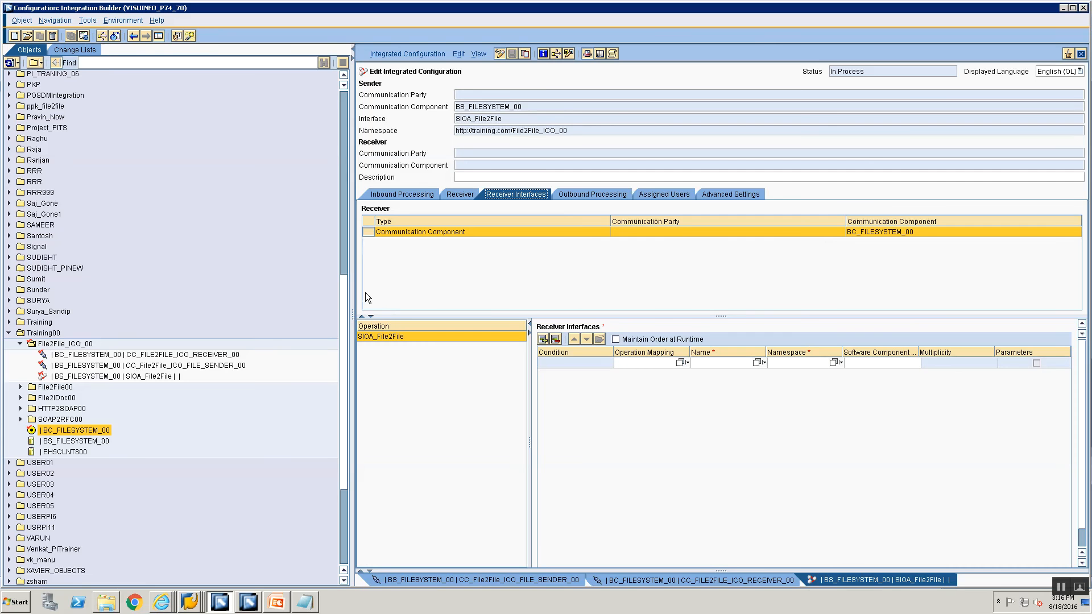
pyautogui.click(680, 363)
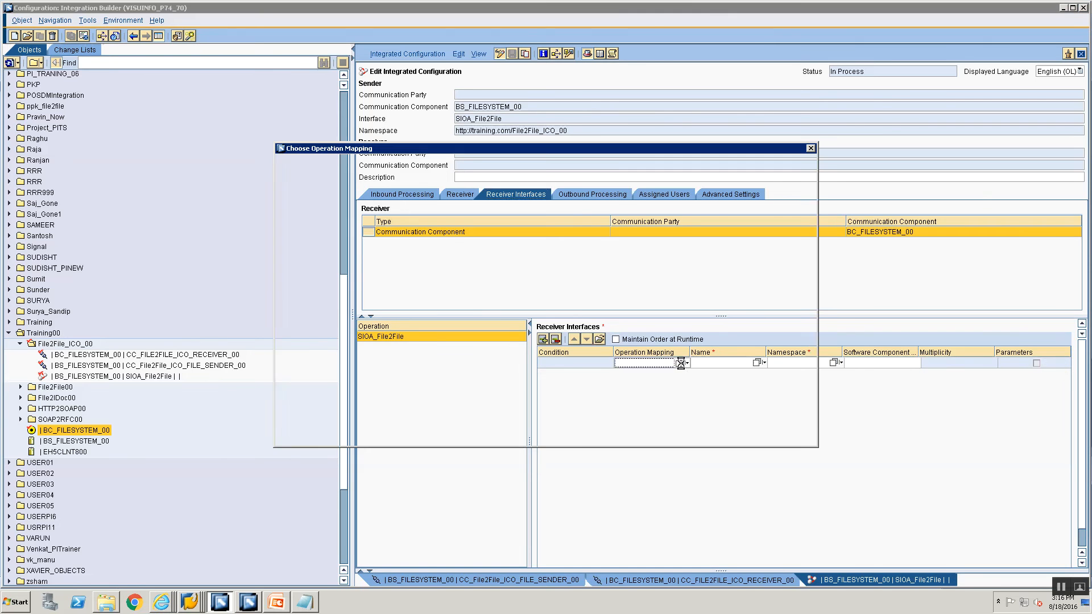
pyautogui.click(340, 268)
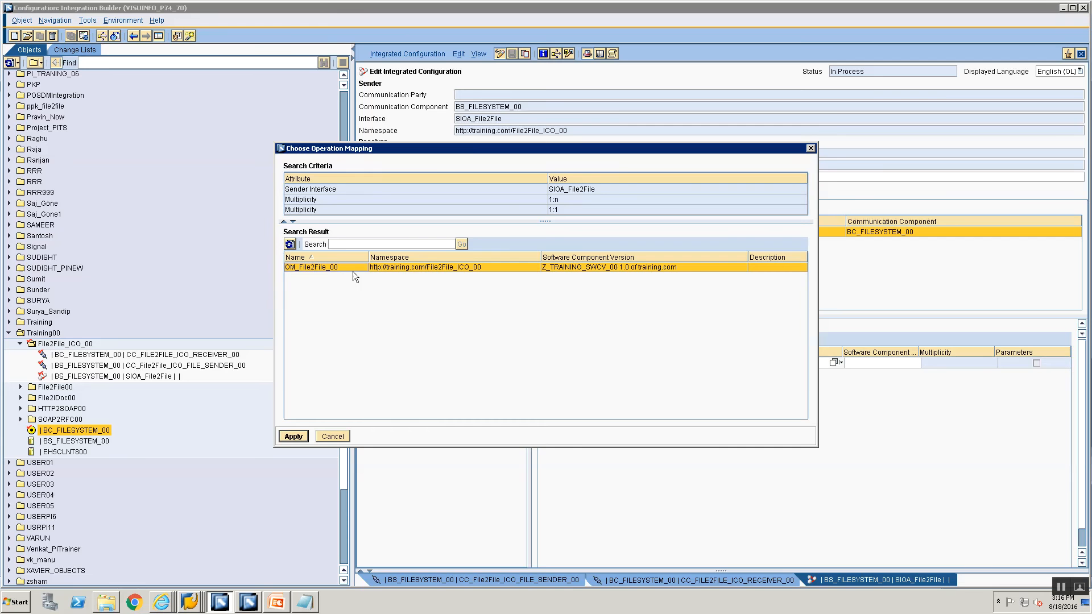
pyautogui.click(293, 436)
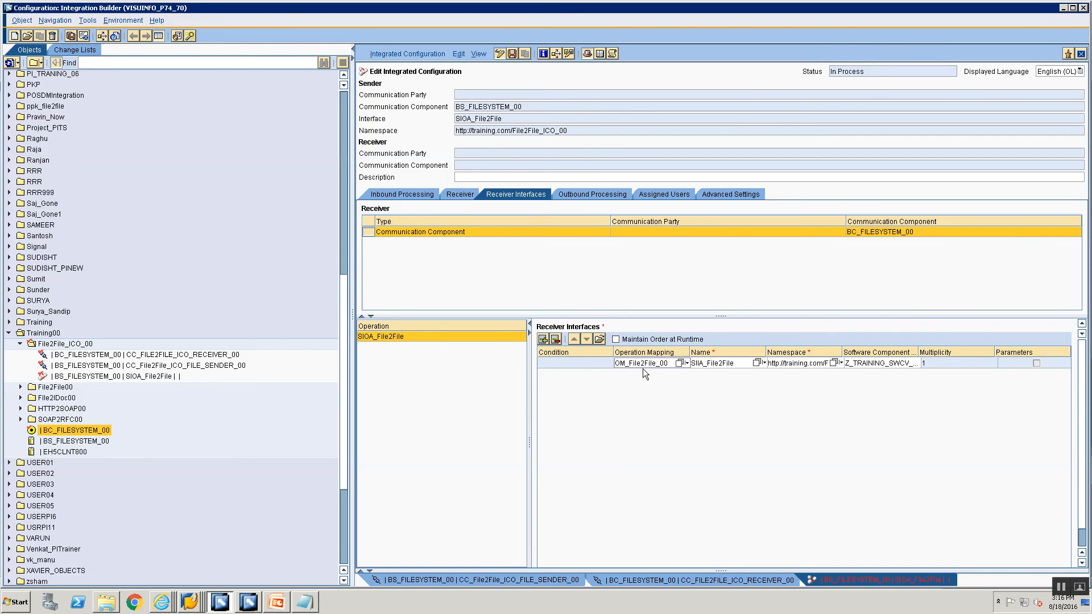
pyautogui.click(579, 190)
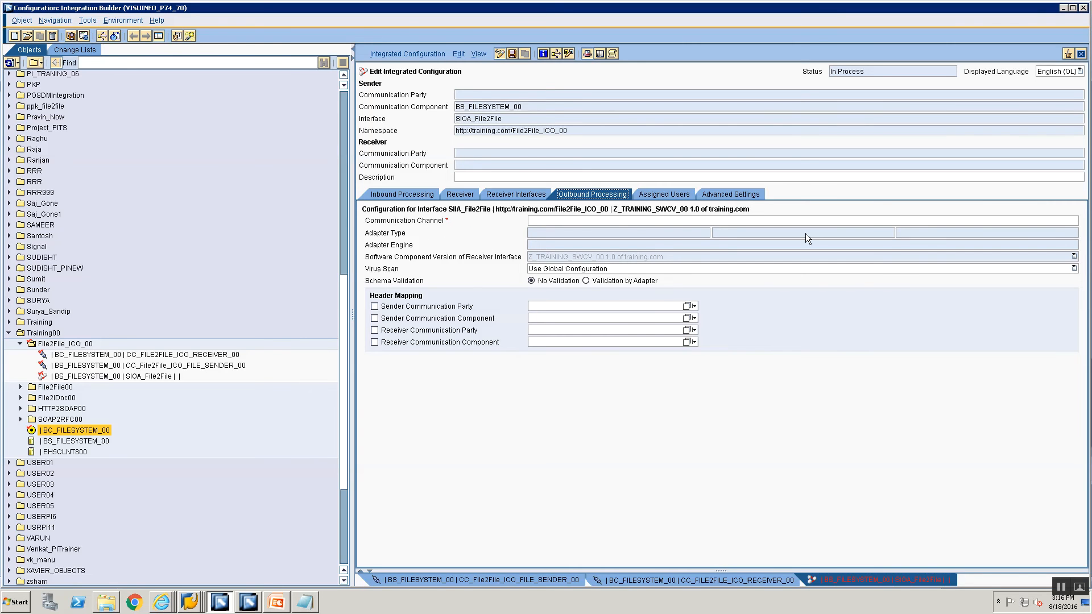
# Pick receiver channel CC_FILE2FILE_ICO_RECEIVER_00 from the Communication Channel value help and apply it.
pyautogui.click(1055, 221)
pyautogui.click(1069, 223)
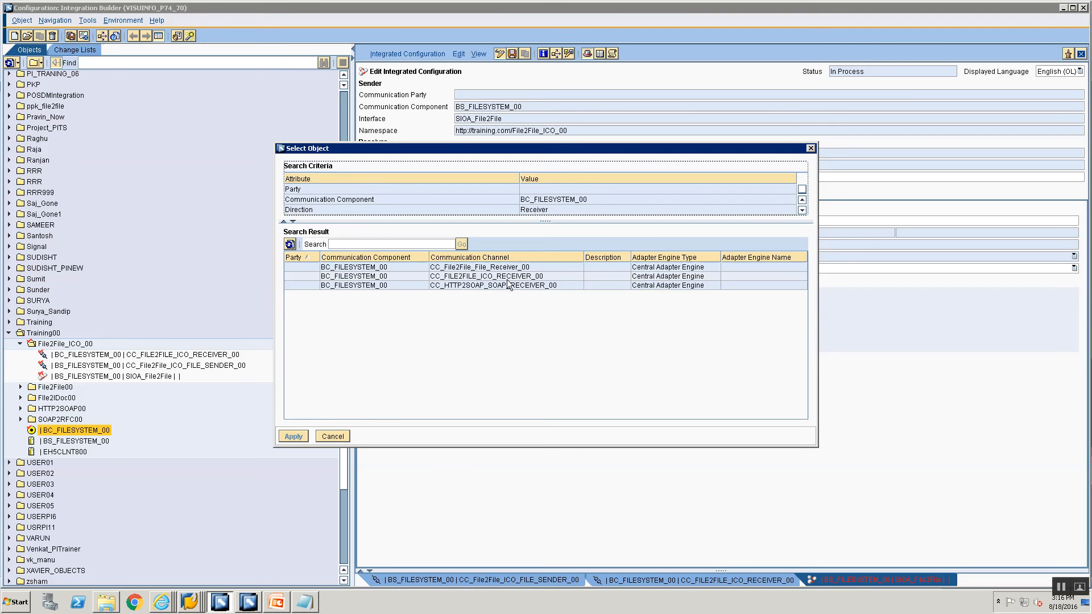
pyautogui.click(506, 277)
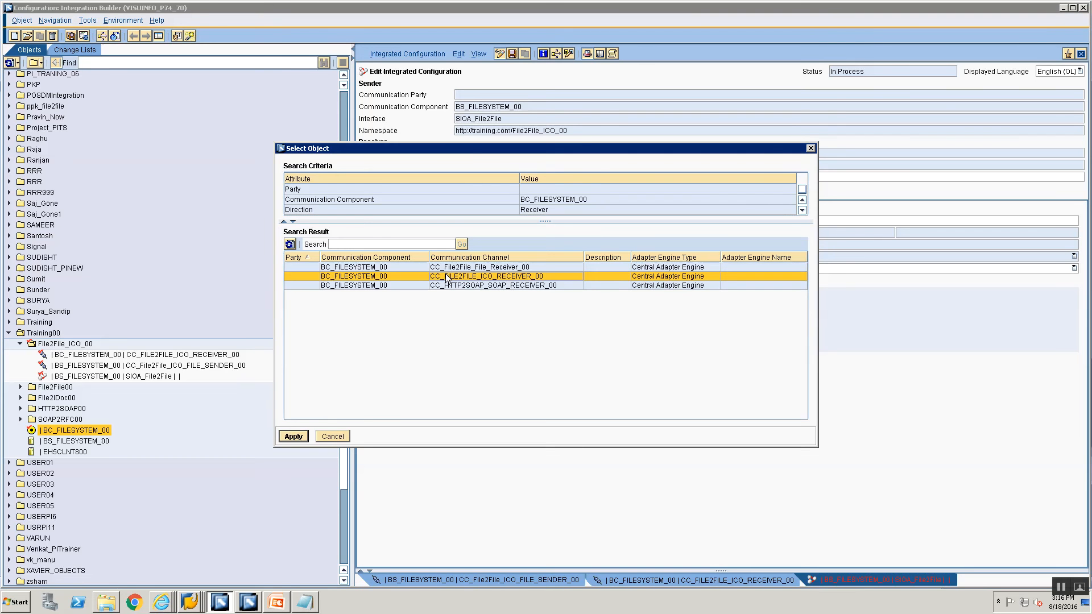
pyautogui.click(293, 436)
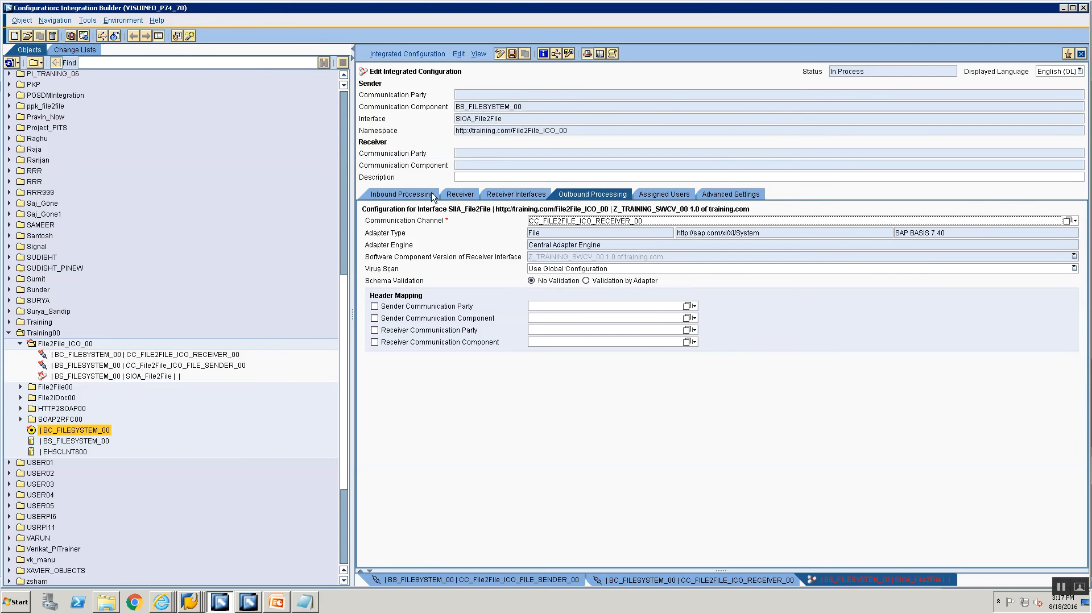
# Review the inbound, receiver, assignment, users and advanced tabs, and save the integrated configuration.
pyautogui.click(411, 193)
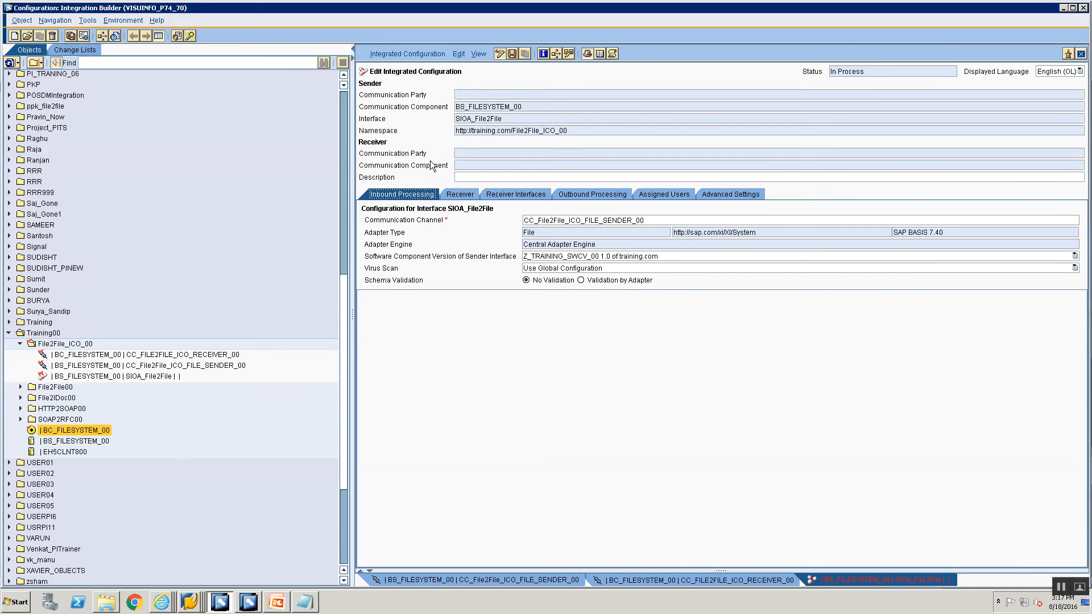
pyautogui.click(453, 194)
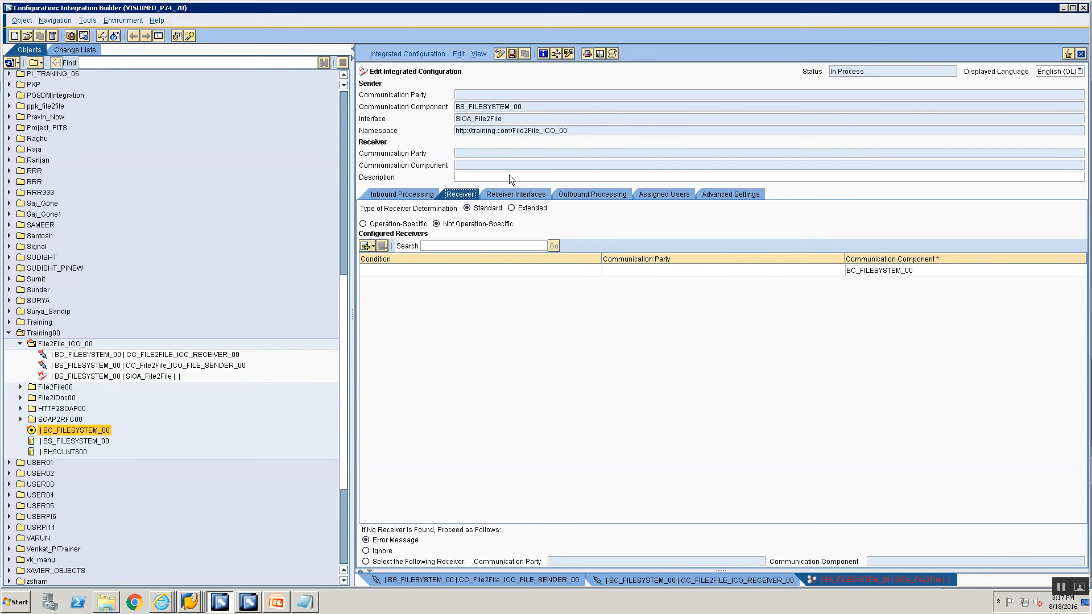
pyautogui.click(504, 194)
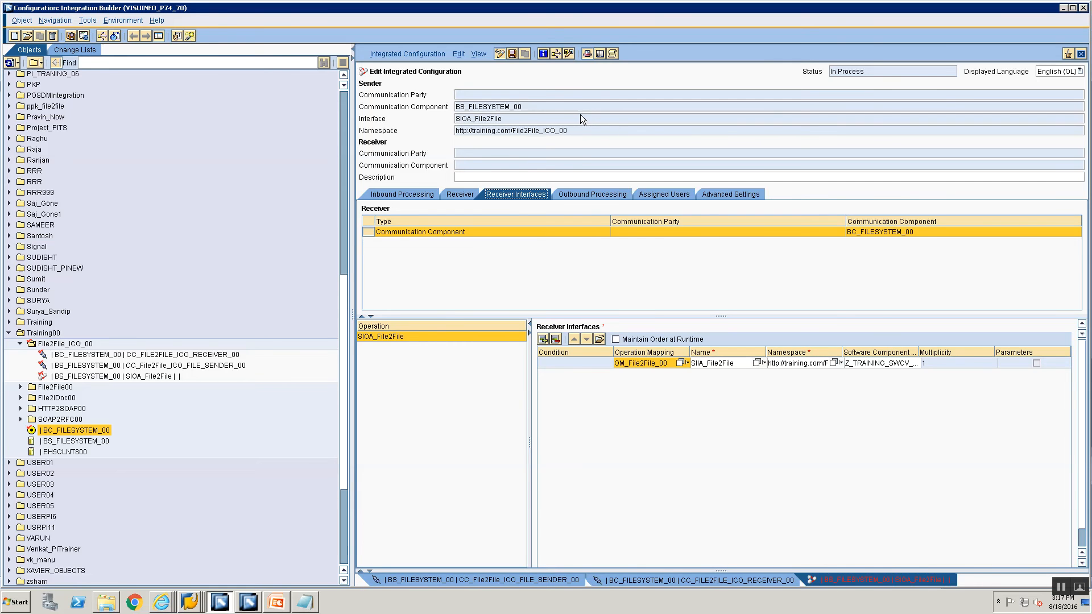
pyautogui.click(573, 196)
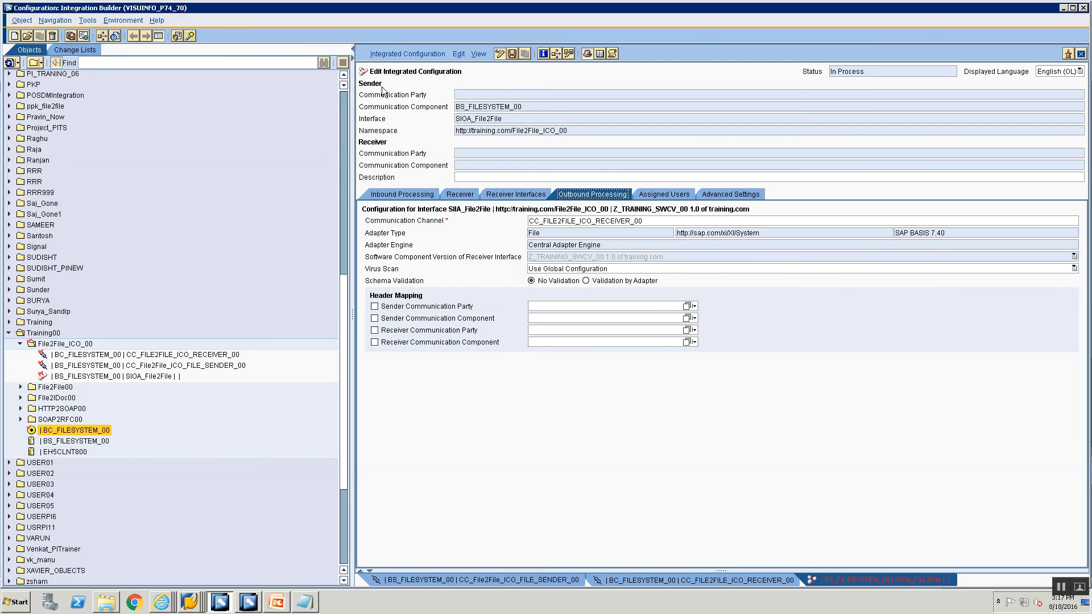
pyautogui.click(513, 53)
pyautogui.click(676, 192)
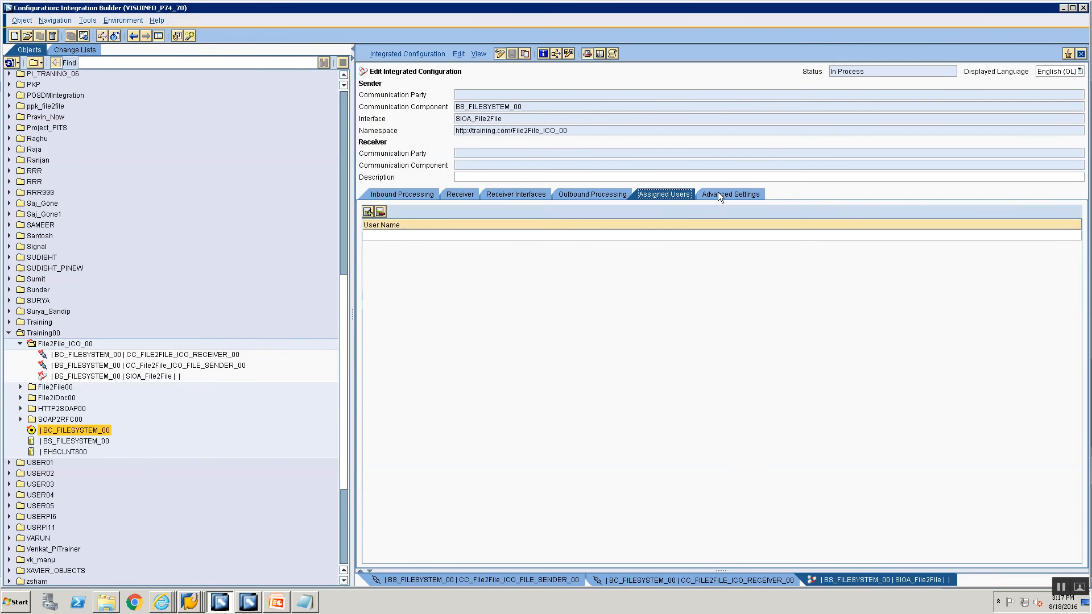
pyautogui.click(718, 192)
pyautogui.click(666, 194)
pyautogui.click(591, 193)
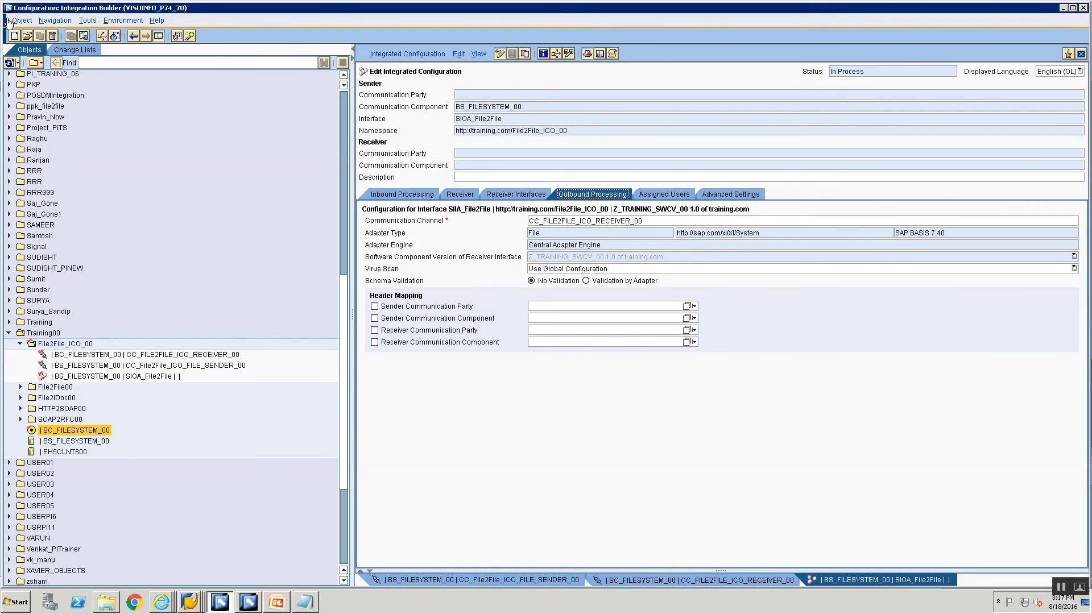
# Activate the Standard change list so the configuration becomes Active, then bring SAP Logon 740 forward.
pyautogui.click(75, 50)
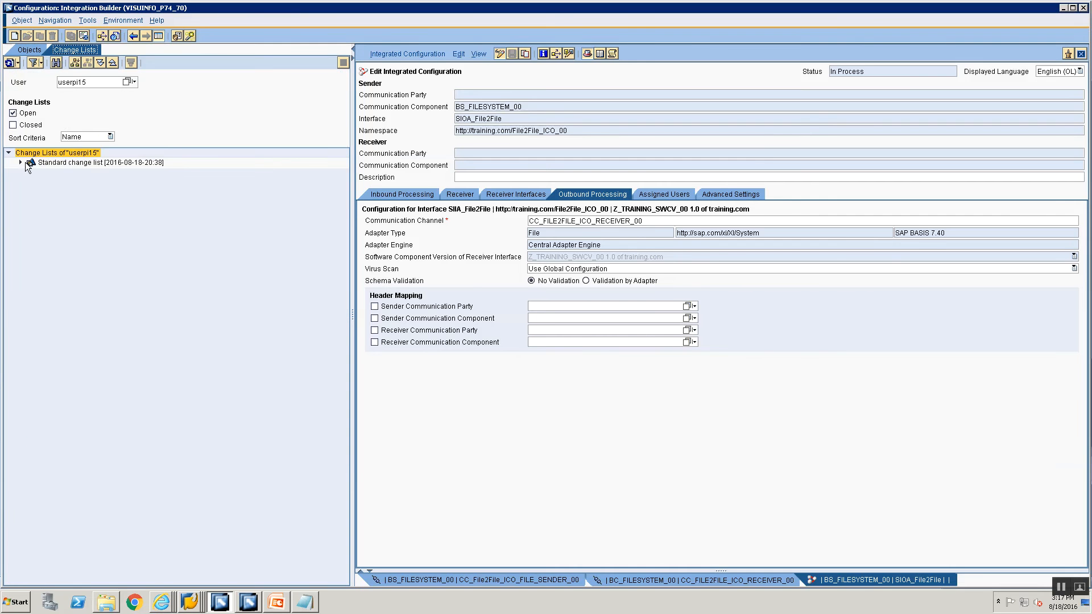
pyautogui.click(35, 163)
pyautogui.rightClick(36, 163)
pyautogui.click(74, 180)
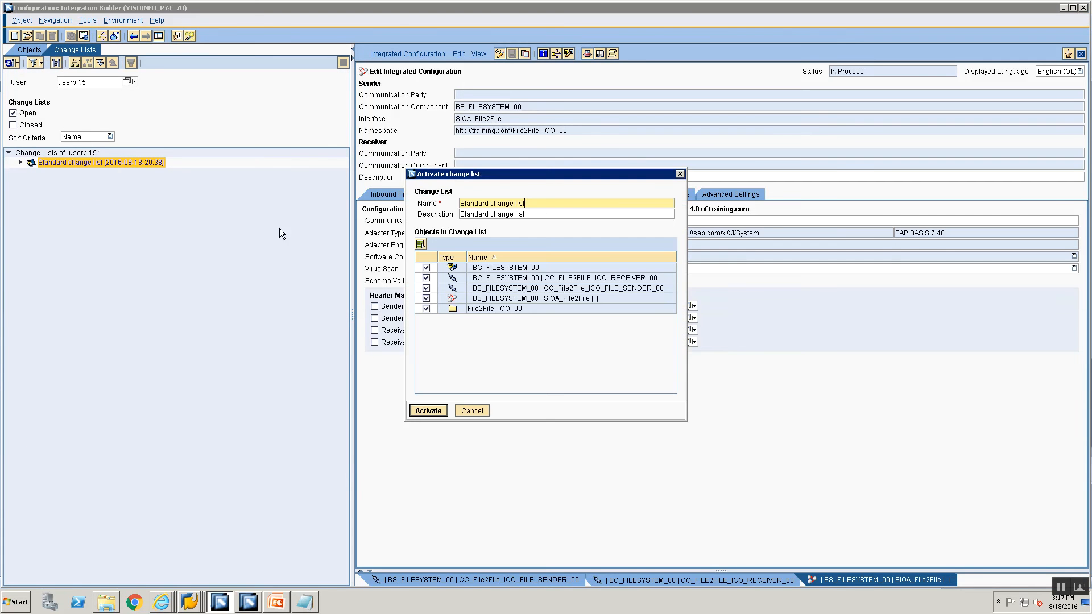
pyautogui.click(428, 410)
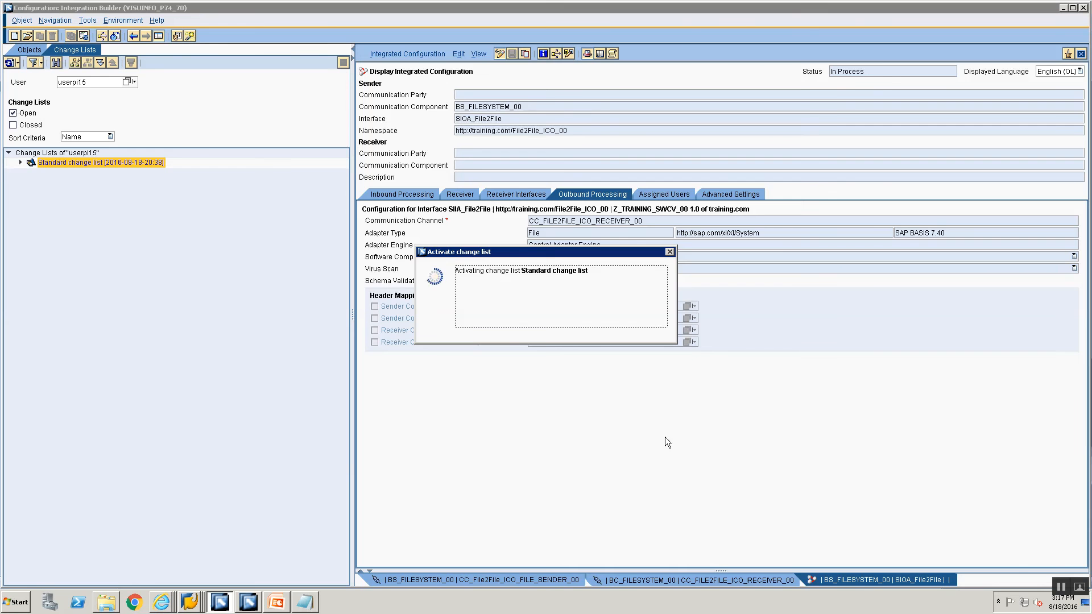
pyautogui.click(459, 336)
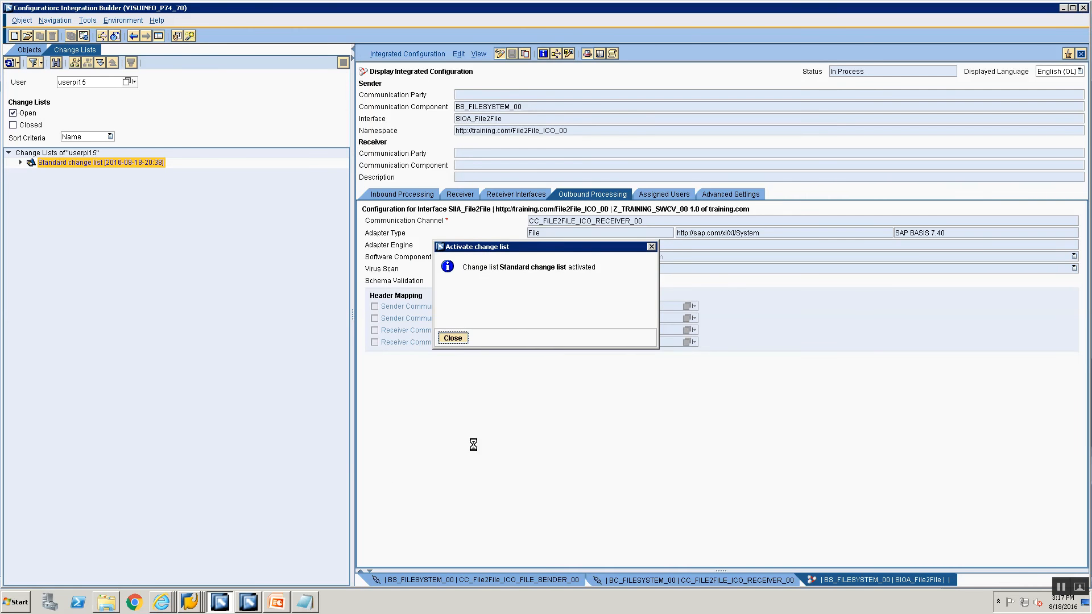
pyautogui.moveTo(189, 601)
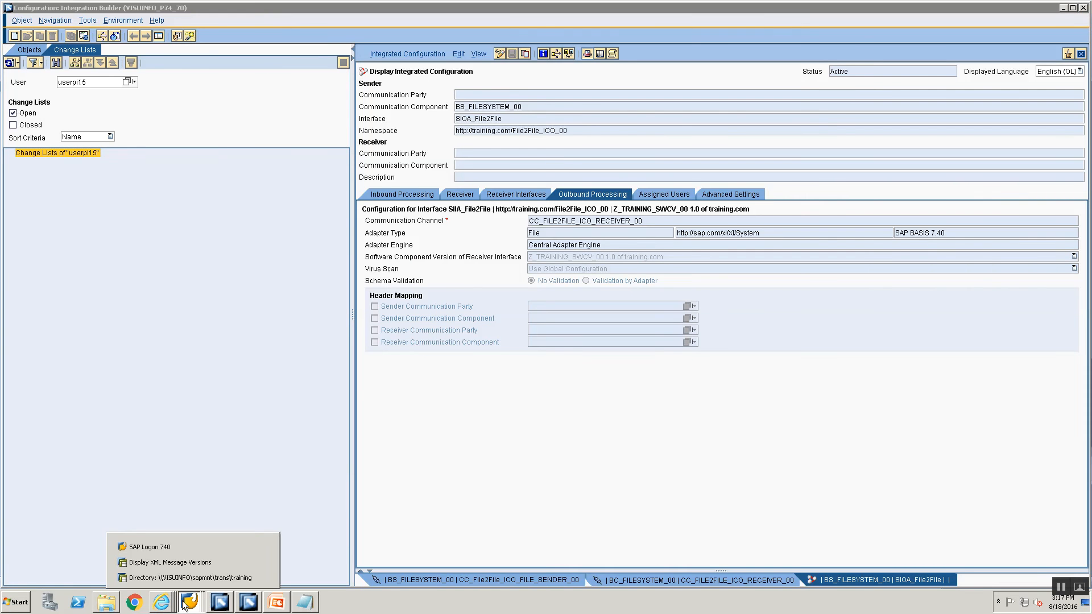
pyautogui.click(165, 542)
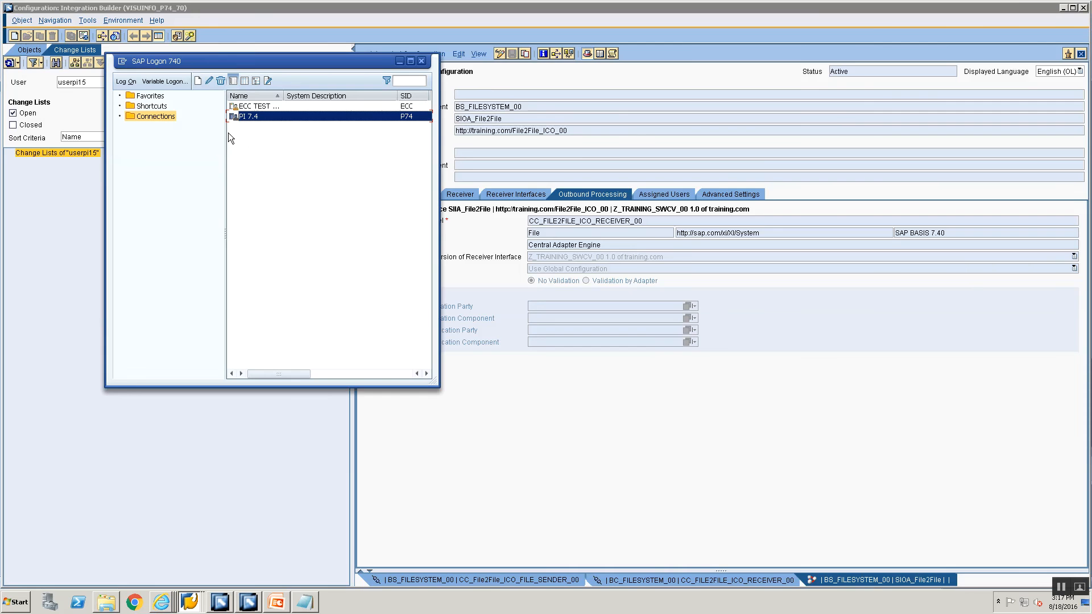
# Log on to ECC TEST with the user name and password, then run transaction CG3Z.
pyautogui.doubleClick(276, 107)
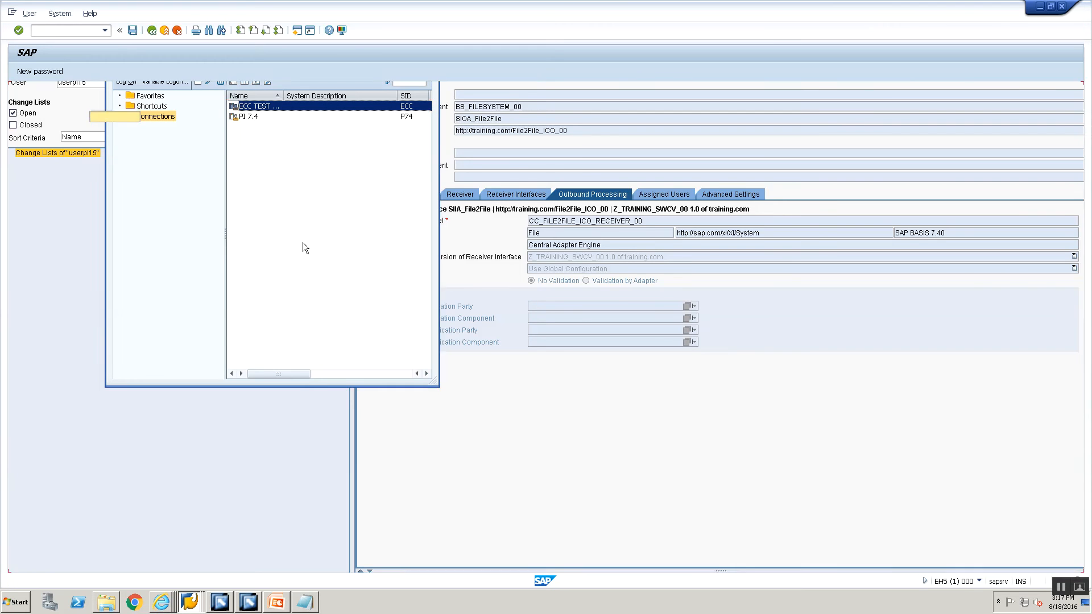
pyautogui.write('USERPI15')
pyautogui.press('Down')
pyautogui.press('Tab')
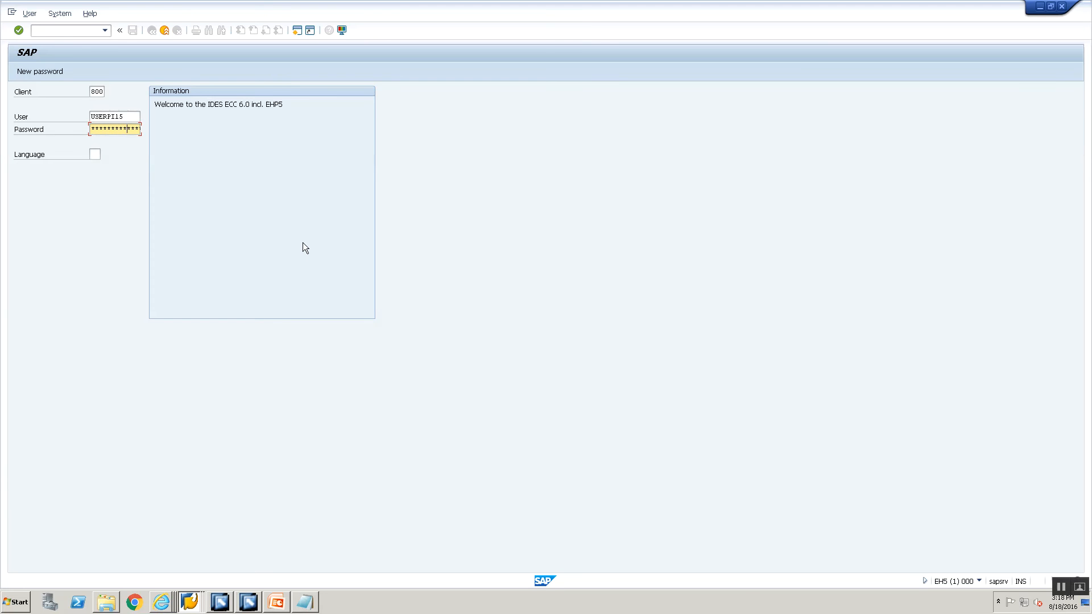
pyautogui.press('Return')
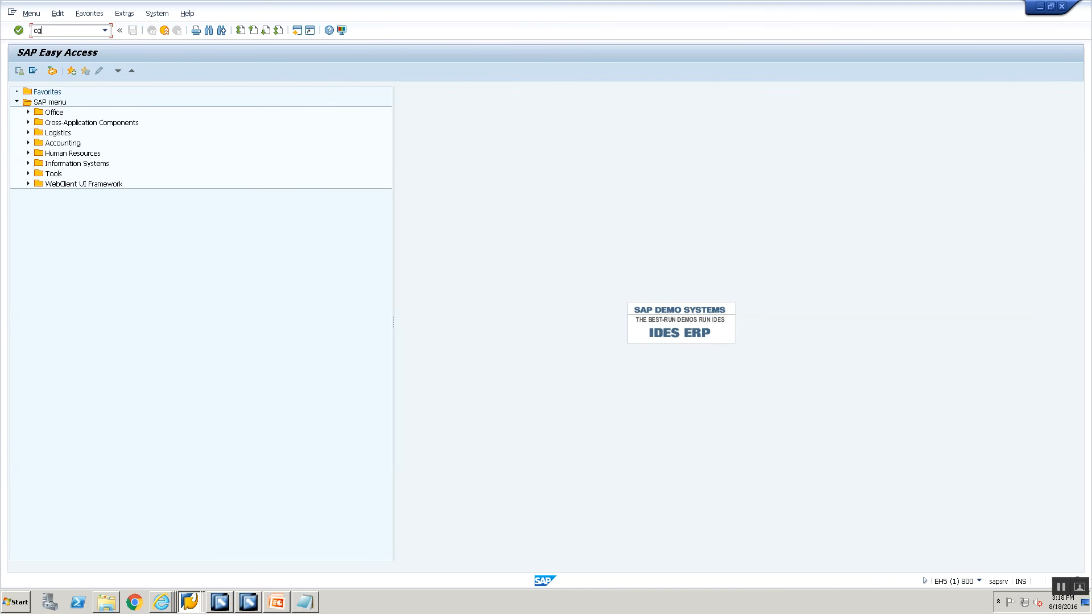
pyautogui.write('cg3z')
pyautogui.press('Return')
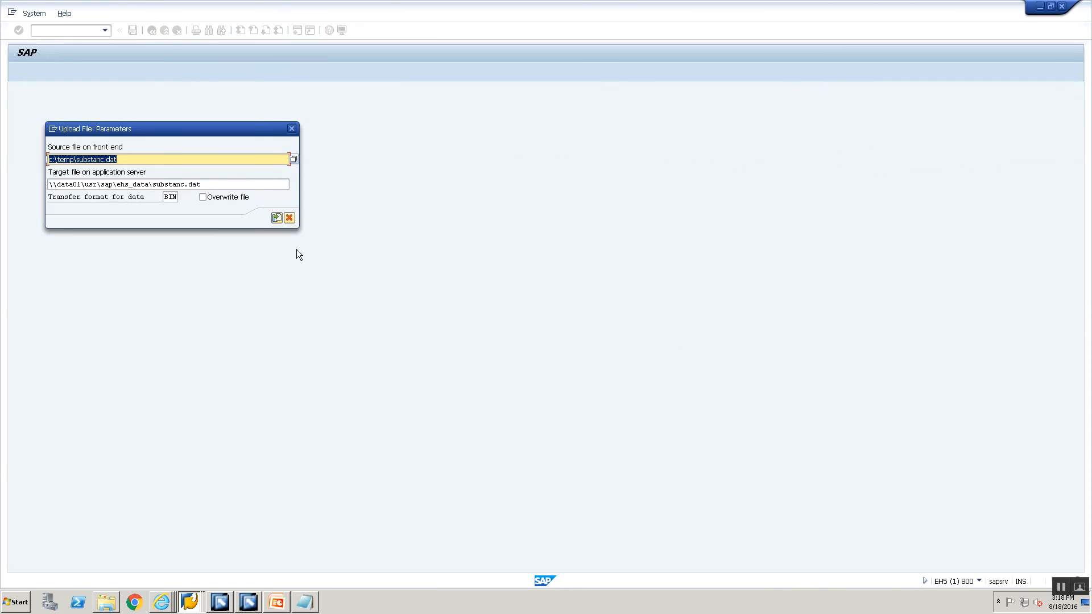
# Paste the desktop Training folder path of File2FileICO.xml in as the source file.
pyautogui.click(305, 601)
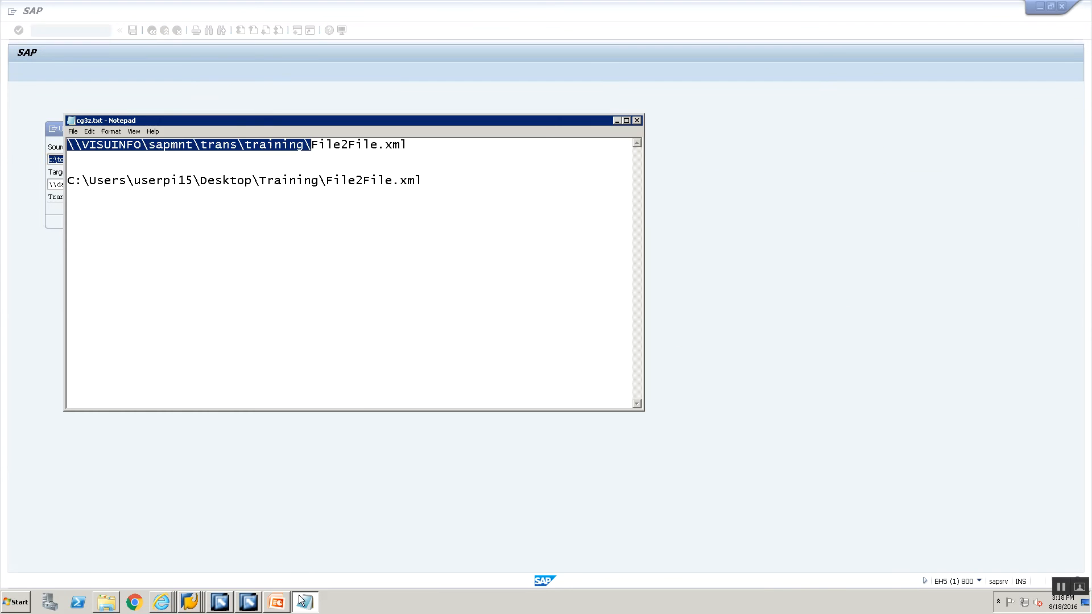
pyautogui.hotkey('alt', 'Tab')
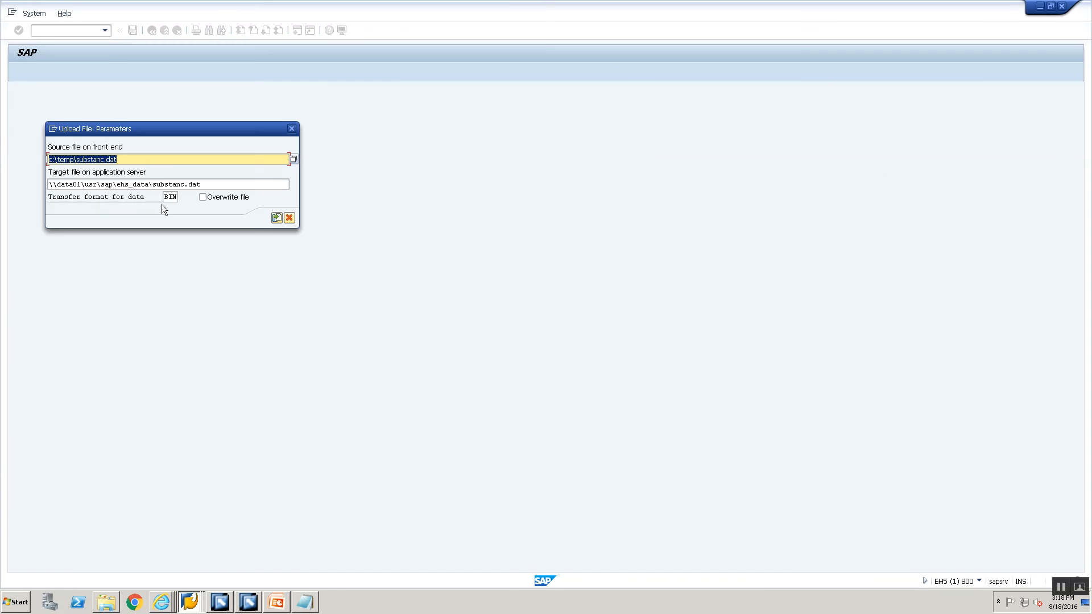
pyautogui.hotkey('alt', 'Tab')
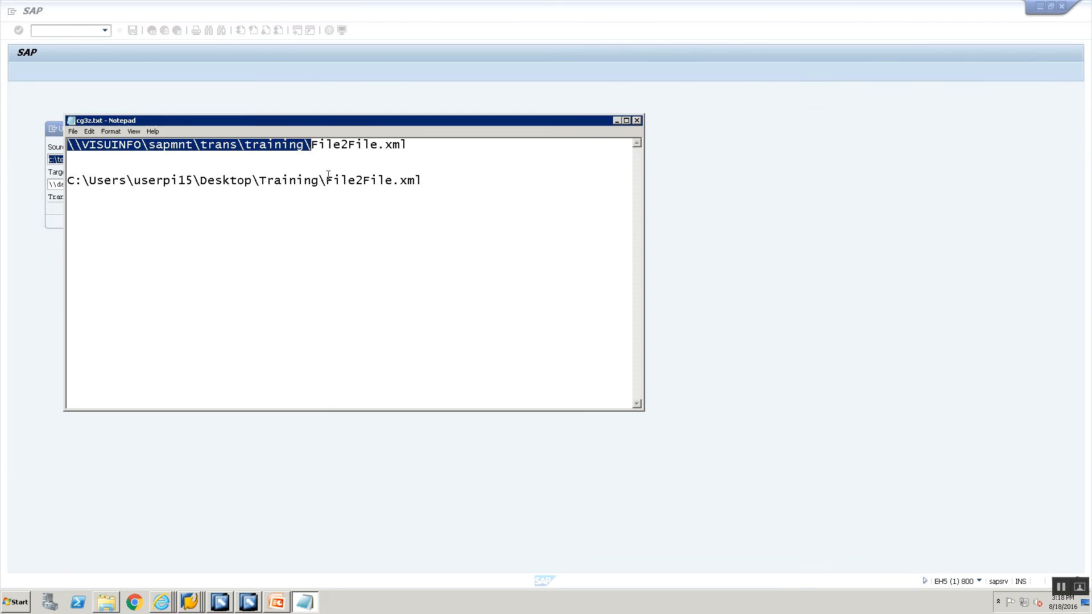
pyautogui.moveTo(324, 180); pyautogui.dragTo(67, 143)
pyautogui.click(120, 187)
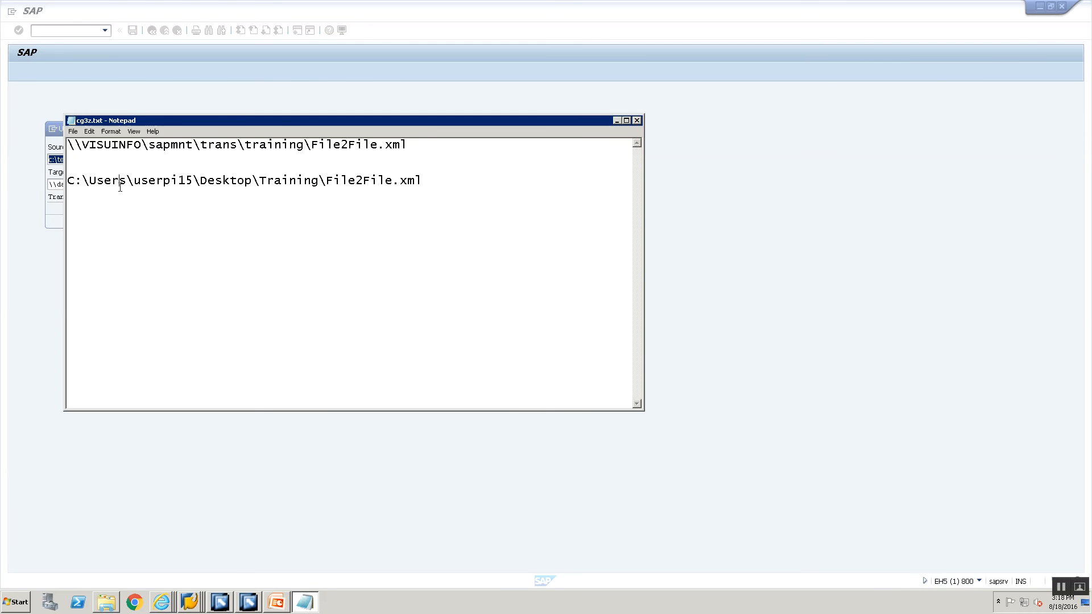
pyautogui.hotkey('shift', 'End')
pyautogui.hotkey('ctrl', 'c')
pyautogui.hotkey('alt', 'Tab')
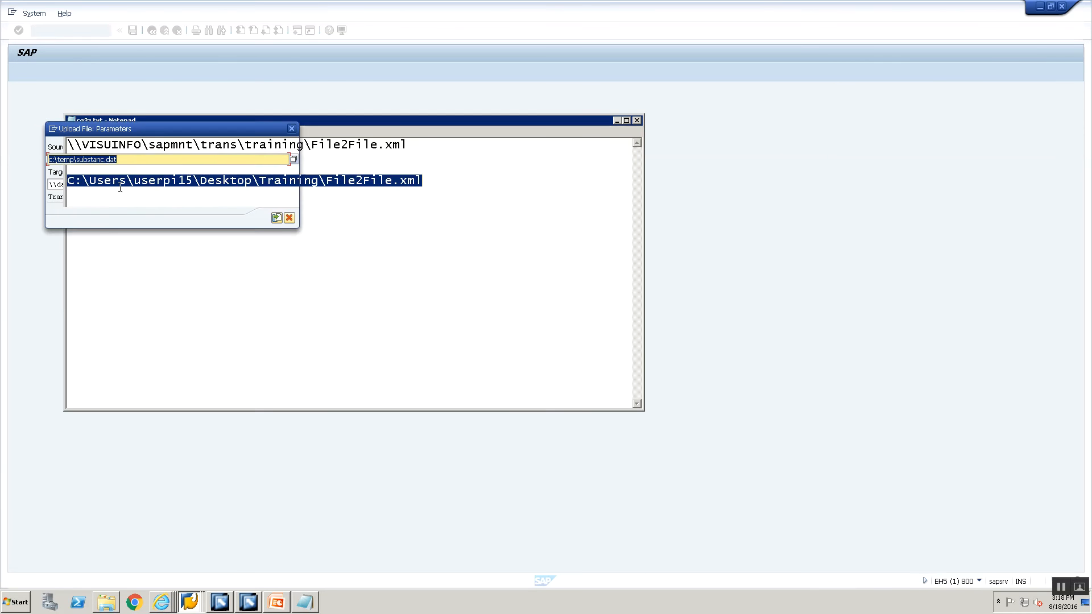
pyautogui.press('Delete')
pyautogui.hotkey('ctrl', 'v')
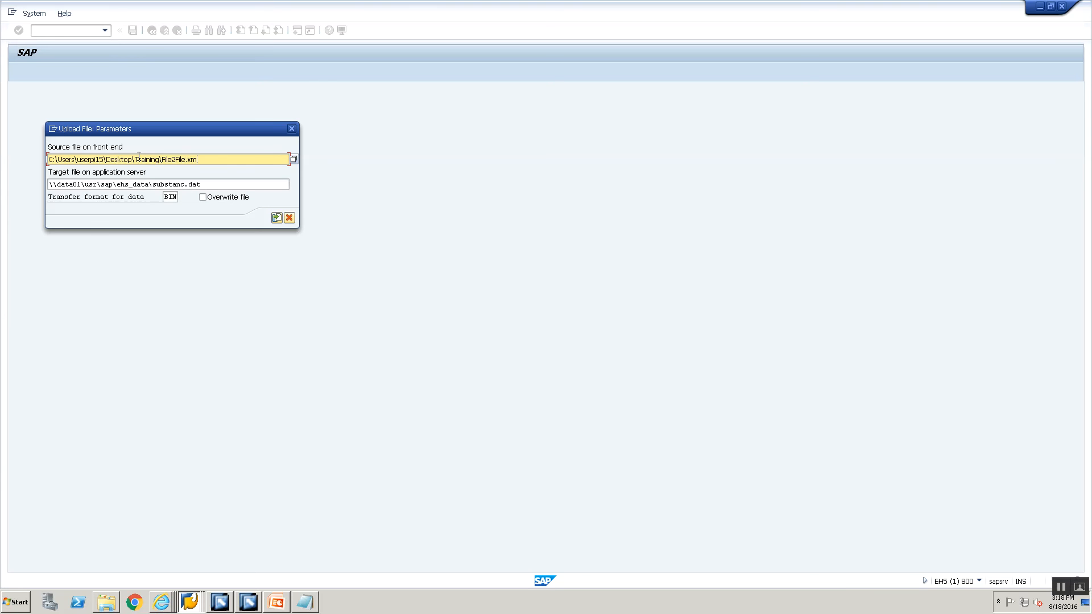
pyautogui.write('CO')
# Set the target file to \\VISUINFO\sapmnt\trans\training\File2FileICO.xml.
pyautogui.hotkey('alt', 'Tab')
pyautogui.click(439, 150)
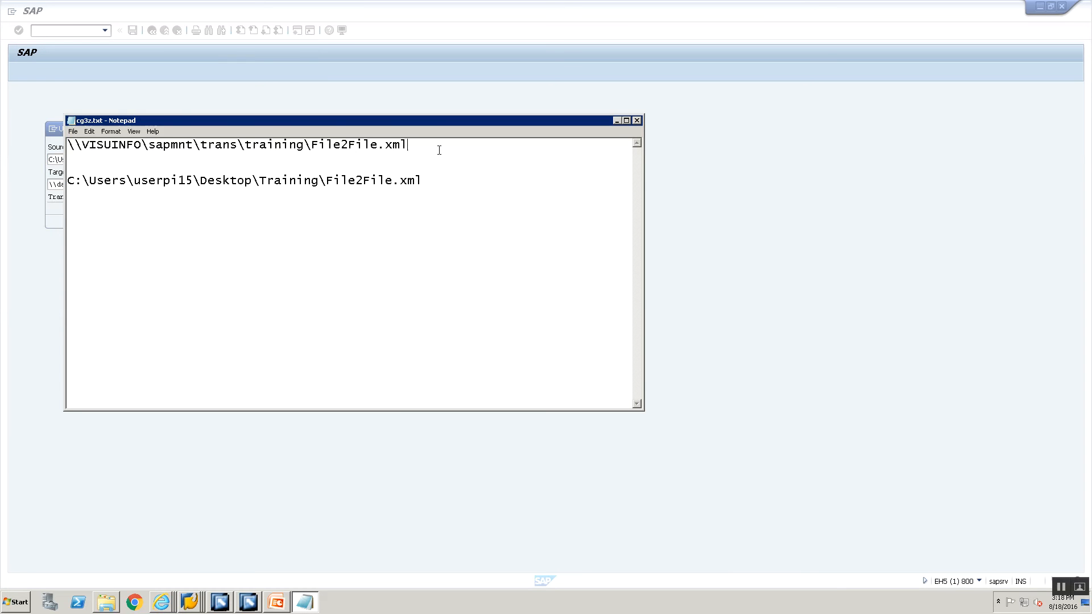
pyautogui.hotkey('shift', 'Home')
pyautogui.hotkey('ctrl', 'c')
pyautogui.hotkey('alt', 'Tab')
pyautogui.click(215, 188)
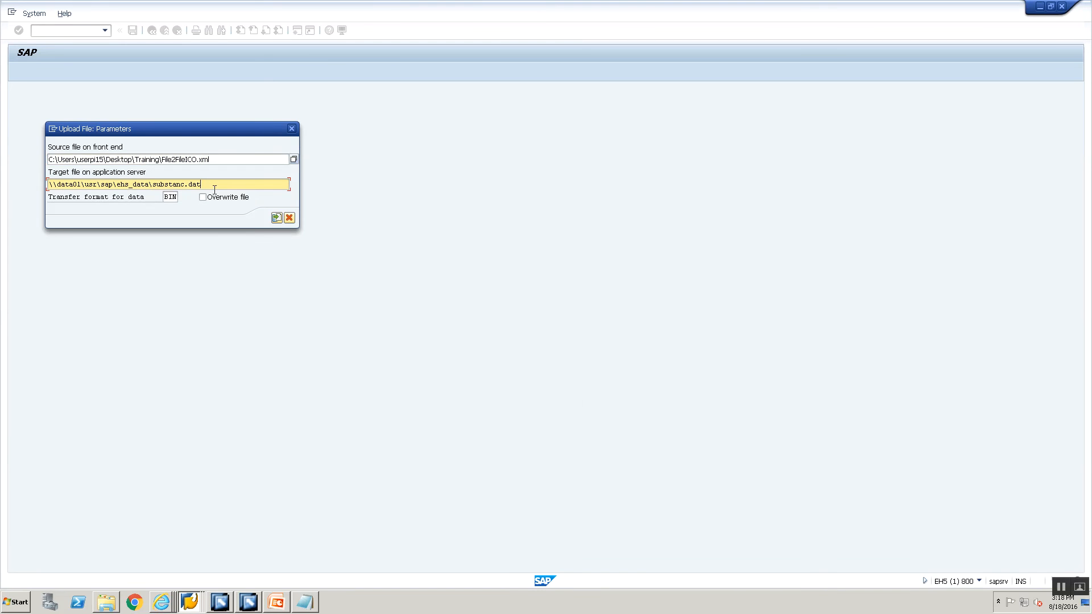
pyautogui.hotkey('shift', 'Home')
pyautogui.press('Delete')
pyautogui.hotkey('ctrl', 'v')
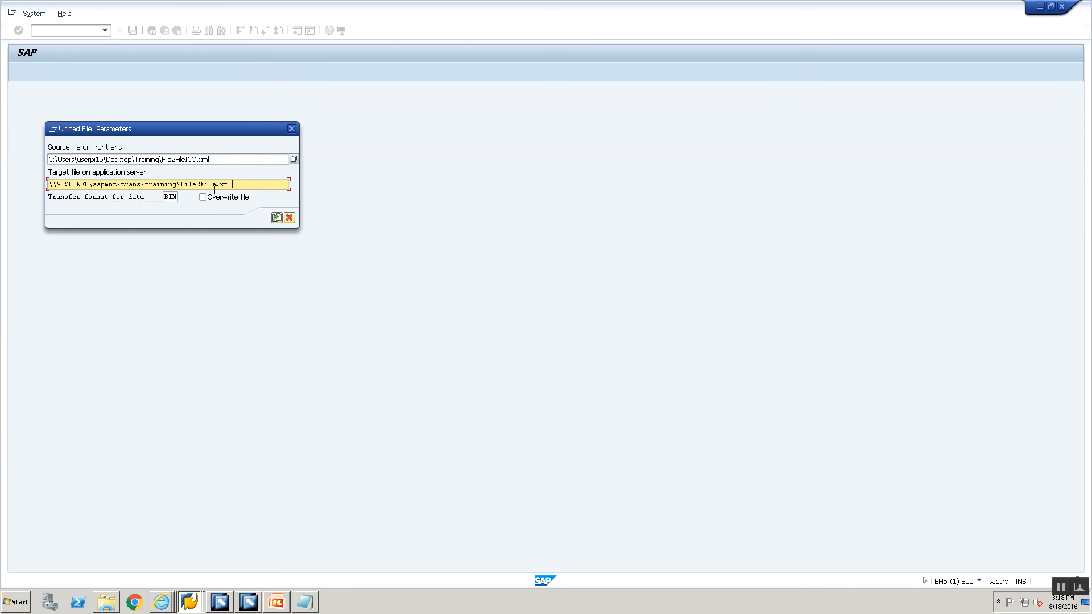
pyautogui.write('ICO')
# Cross-check the file name in the channel definition, then execute the upload and allow file access.
pyautogui.click(232, 603)
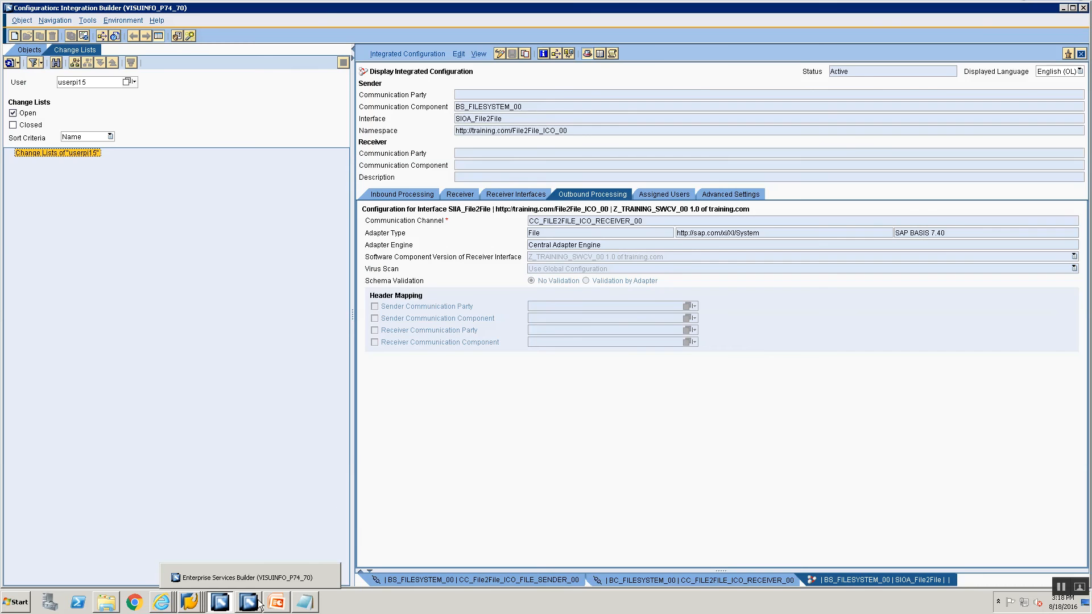
pyautogui.doubleClick(543, 220)
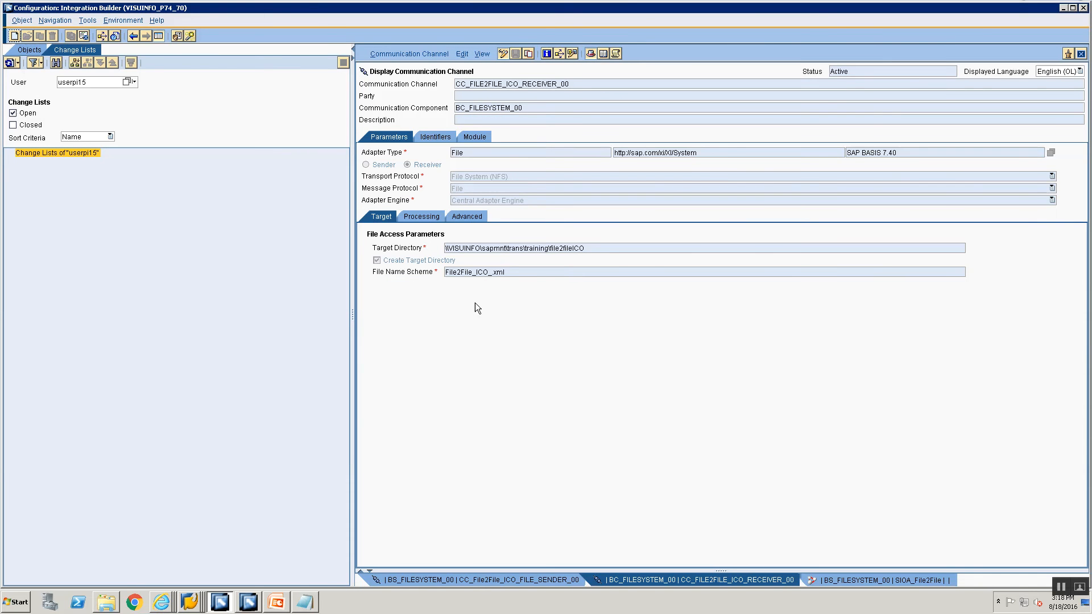
pyautogui.click(515, 580)
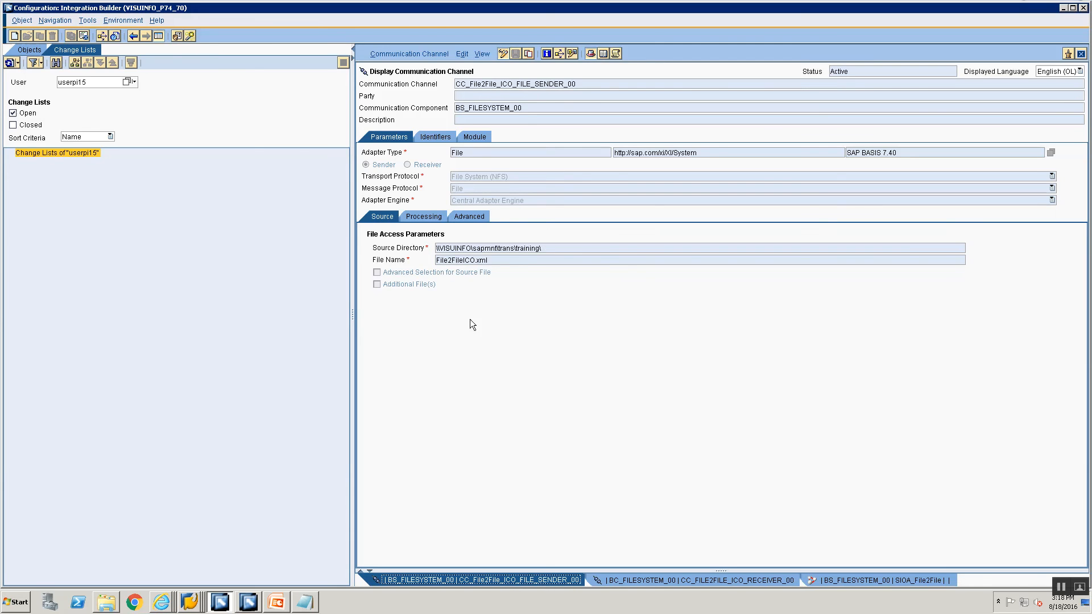
pyautogui.hotkey('alt', 'Tab')
pyautogui.click(275, 216)
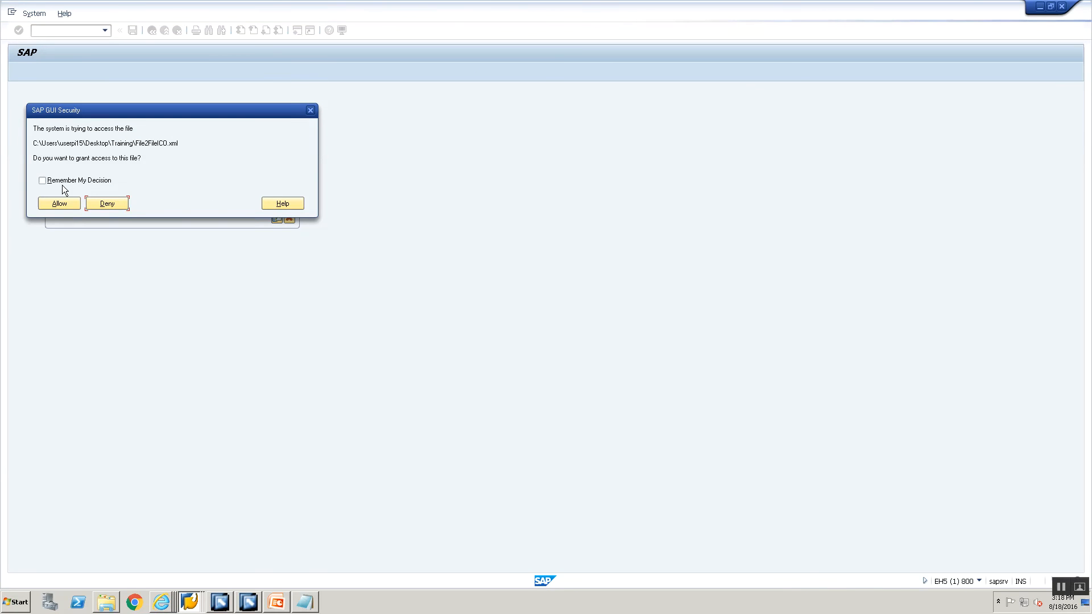
pyautogui.click(60, 206)
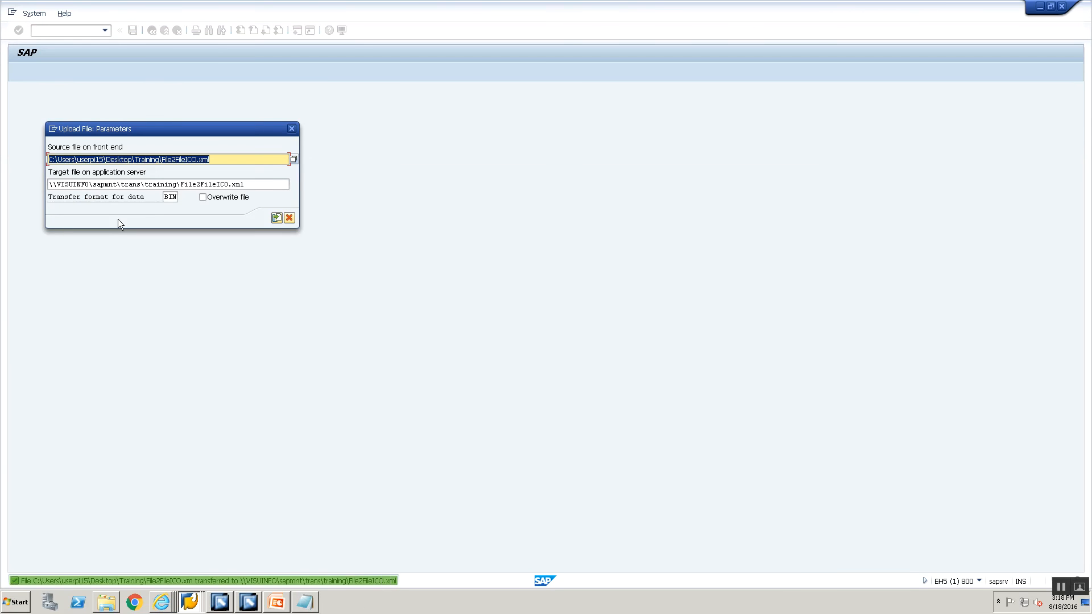
pyautogui.click(190, 602)
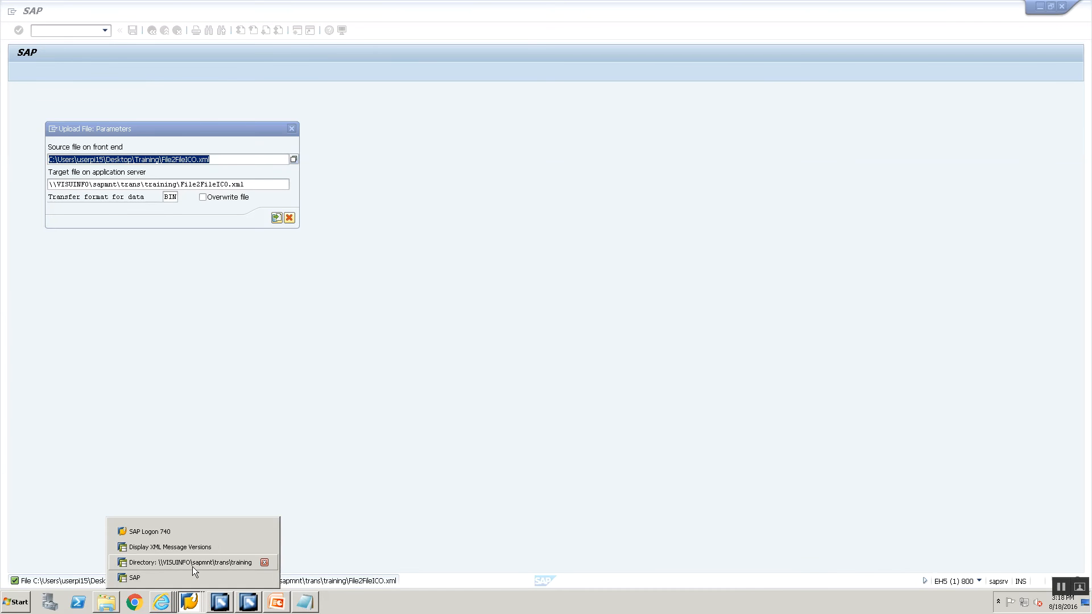
# In AL11, go to the training directory, refresh it, and open the file2fileICO output folder.
pyautogui.click(193, 564)
pyautogui.doubleClick(260, 112)
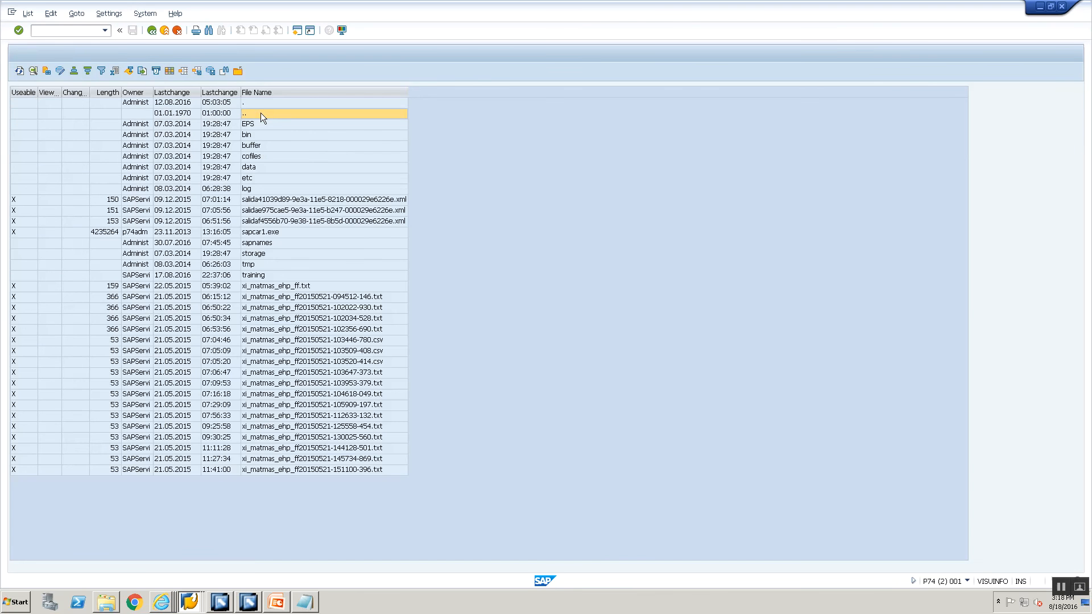
pyautogui.doubleClick(254, 275)
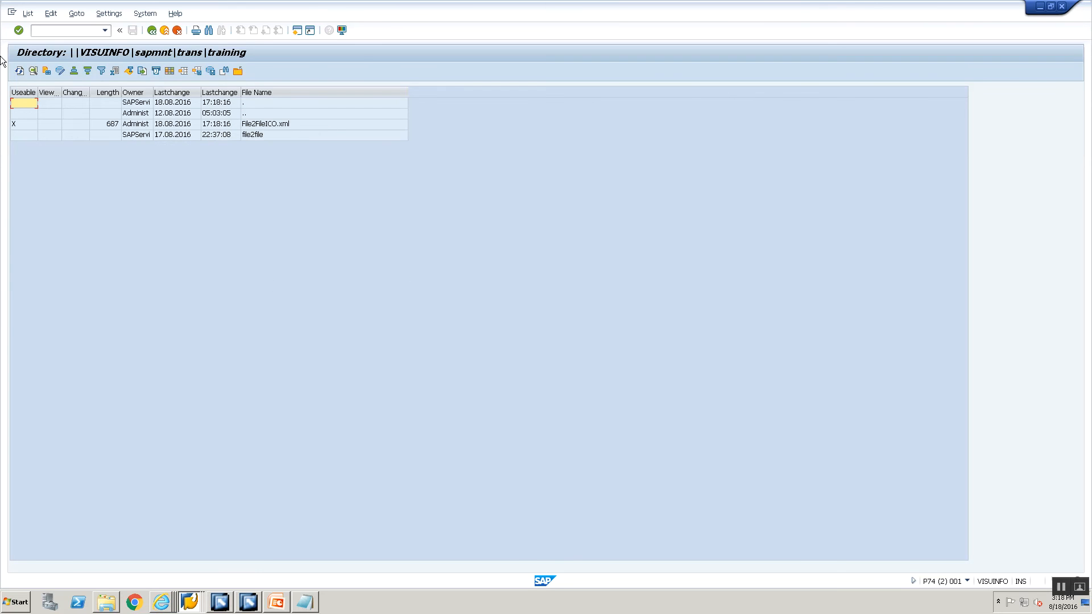
pyautogui.click(20, 71)
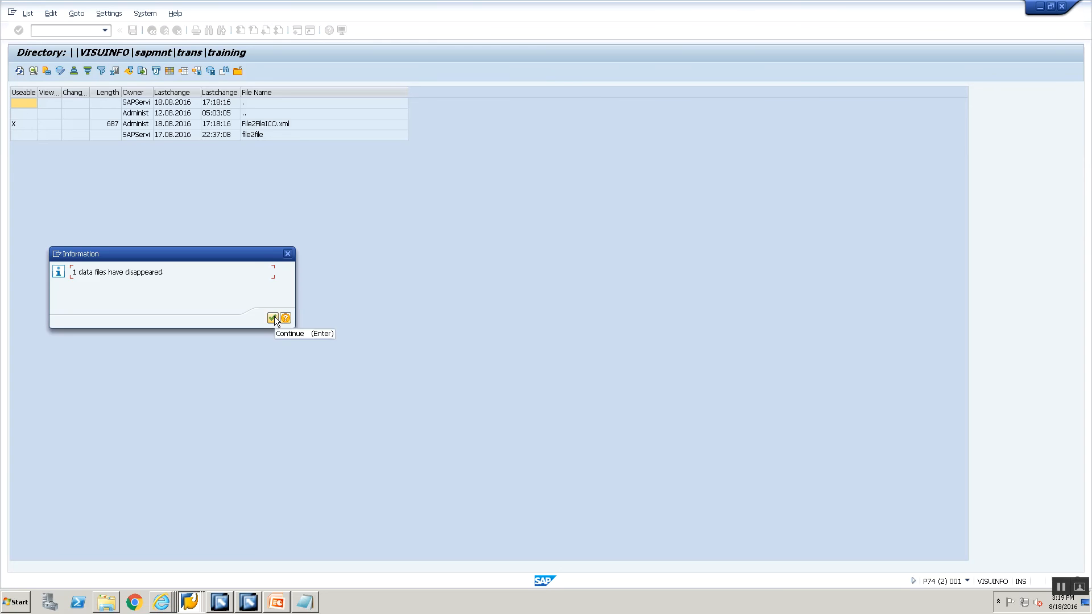
pyautogui.click(273, 318)
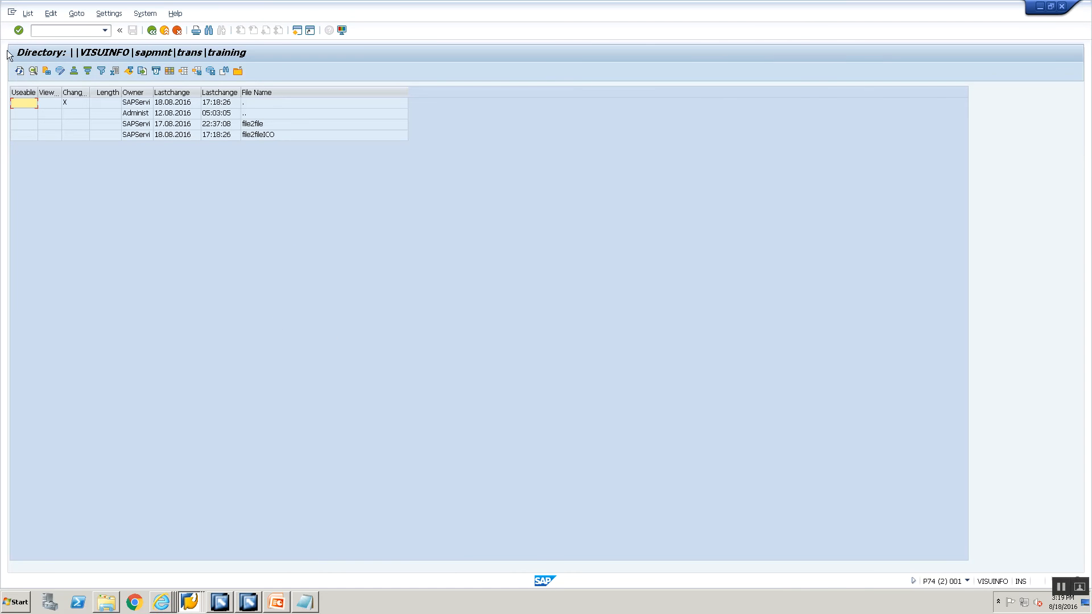
pyautogui.click(281, 135)
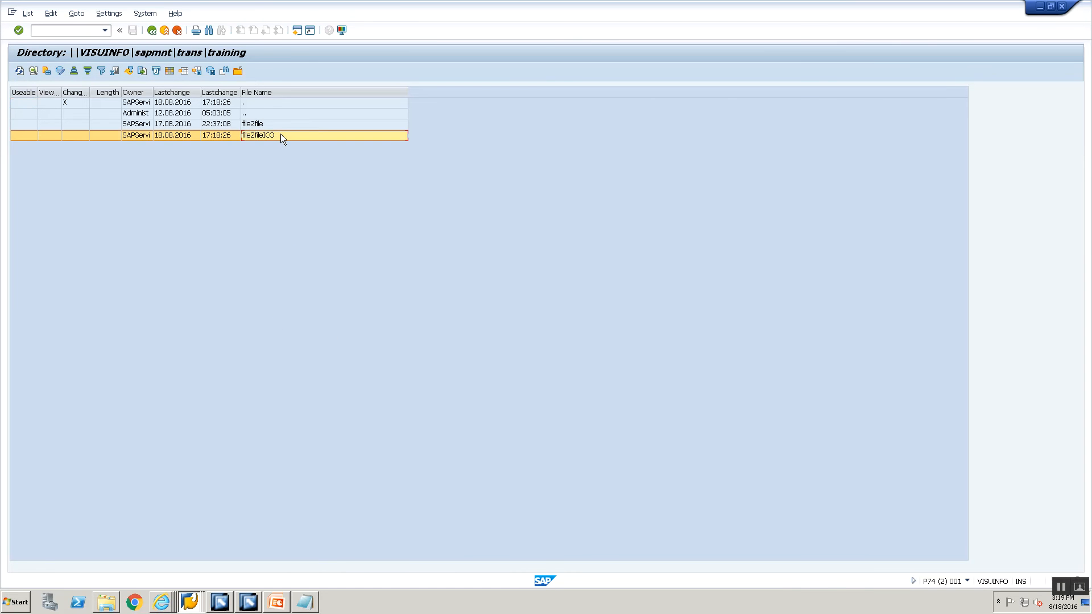
pyautogui.doubleClick(281, 135)
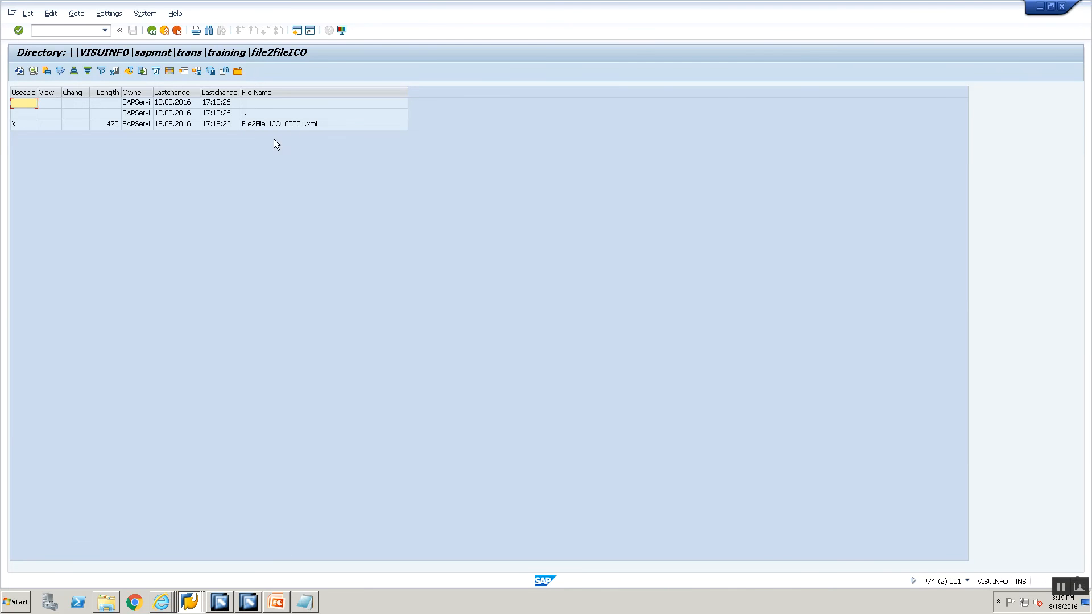
# Compare File2File_ICO_00001.xml with the receiver channel's processing parameters, then enter /osxmb.
pyautogui.click(220, 602)
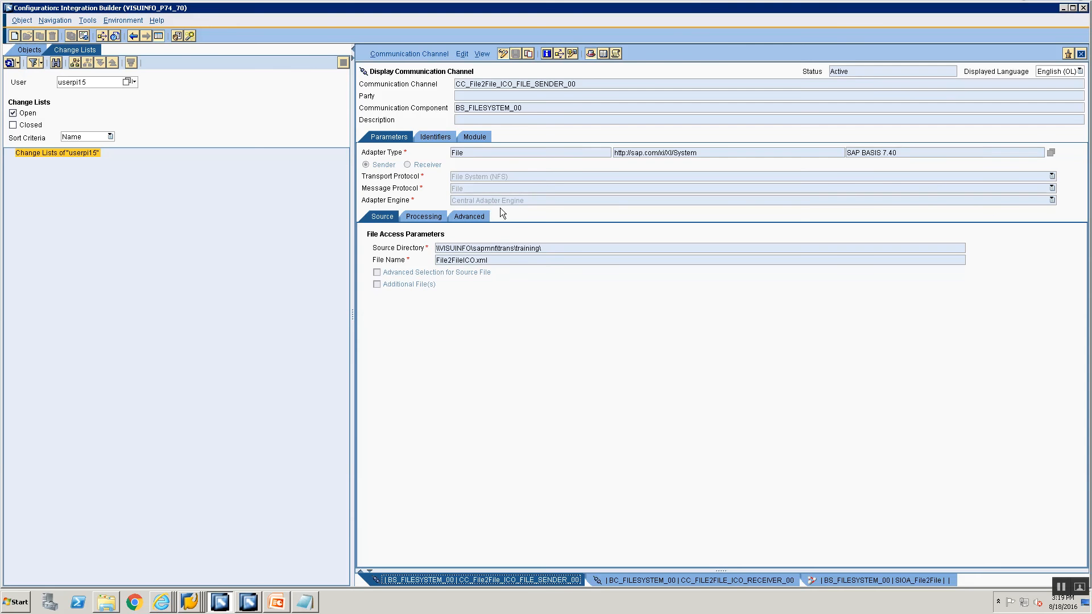
pyautogui.click(753, 581)
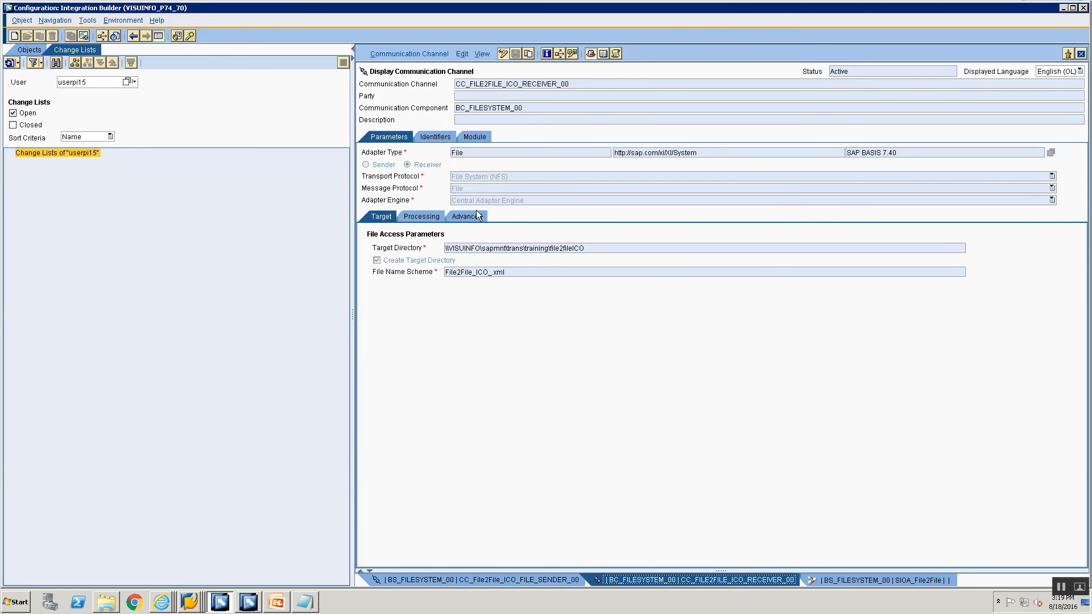
pyautogui.click(432, 214)
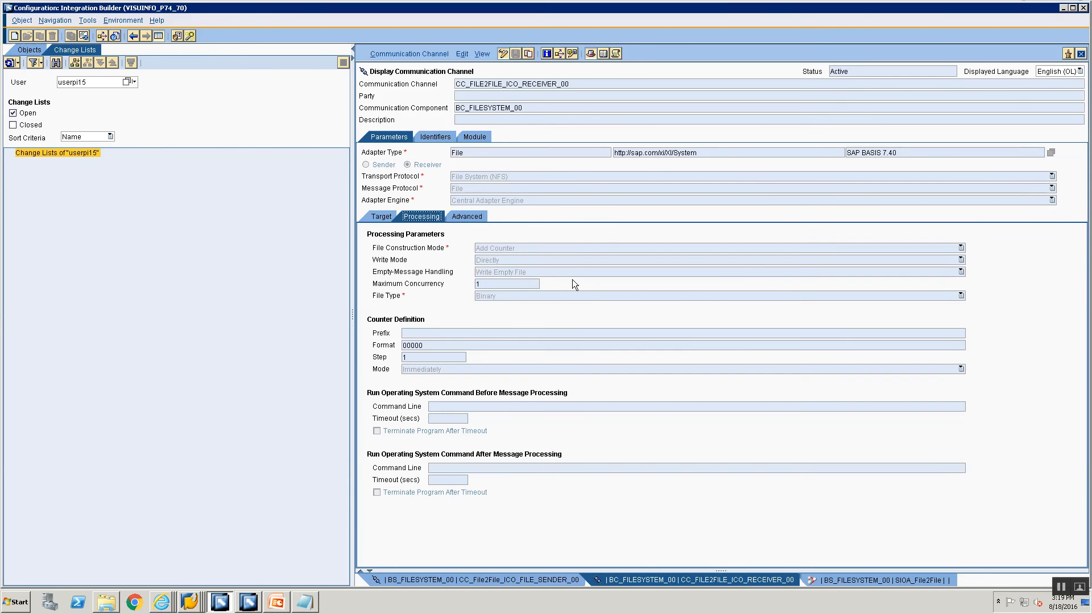
pyautogui.hotkey('alt', 'Tab')
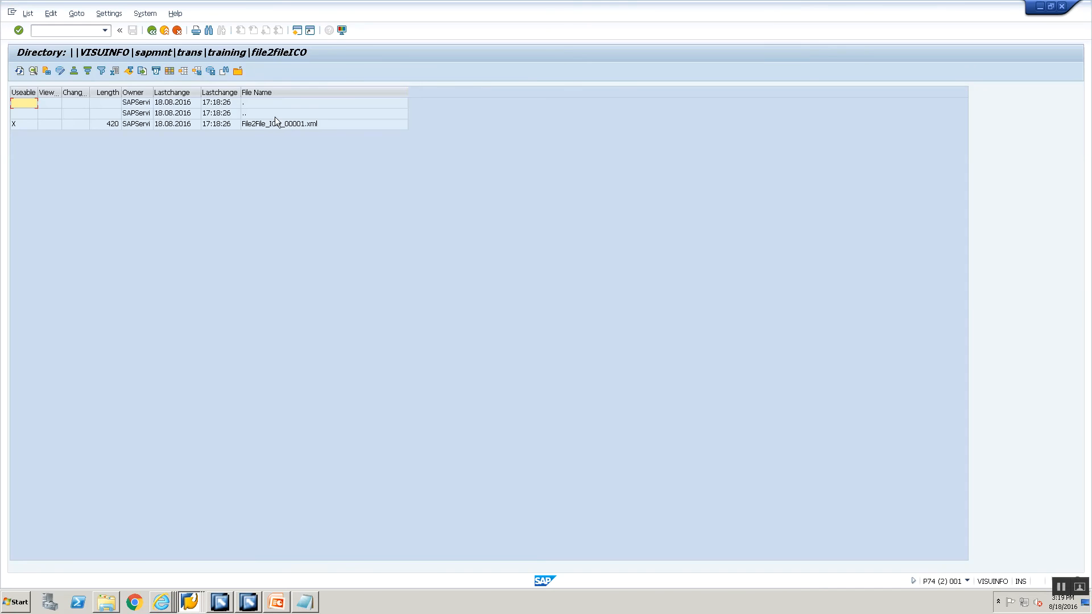
pyautogui.click(72, 32)
pyautogui.write('/osxmb')
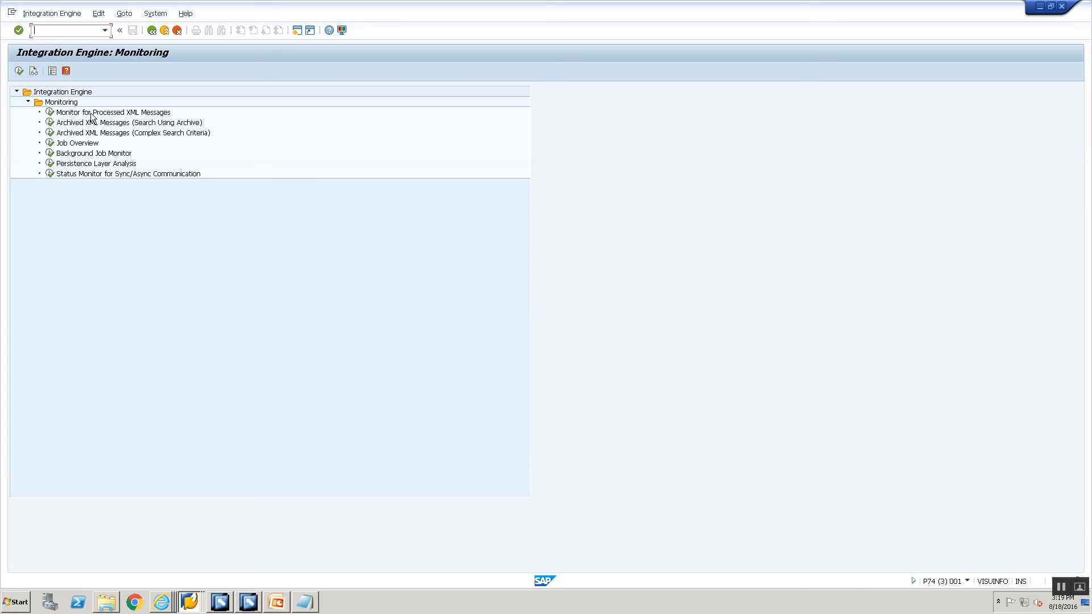
# Open the processed XML messages monitor and search twice, finding no messages.
pyautogui.click(92, 113)
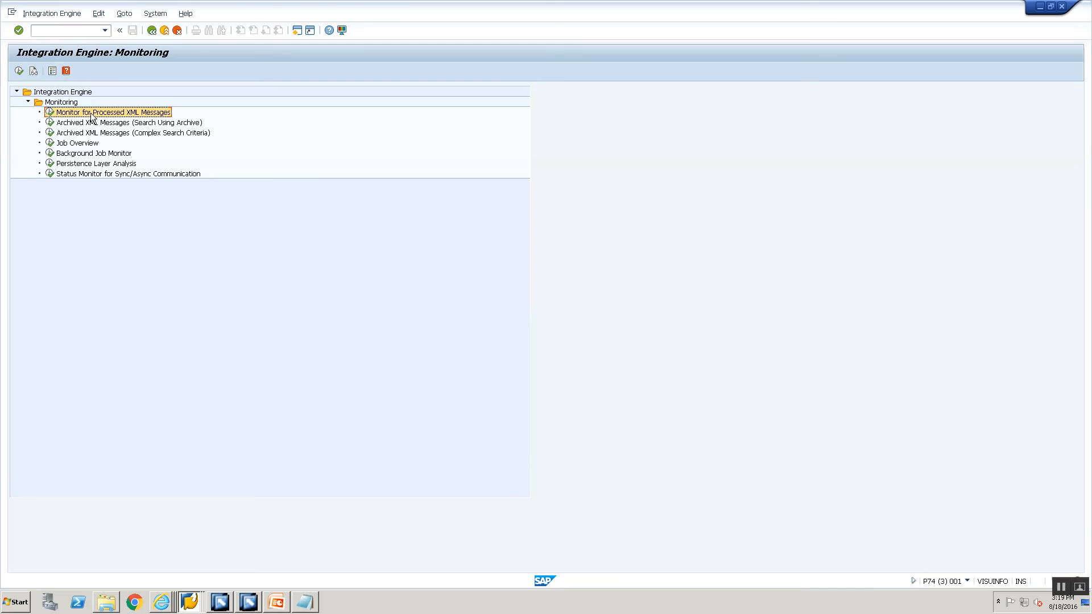
pyautogui.doubleClick(91, 114)
pyautogui.click(19, 70)
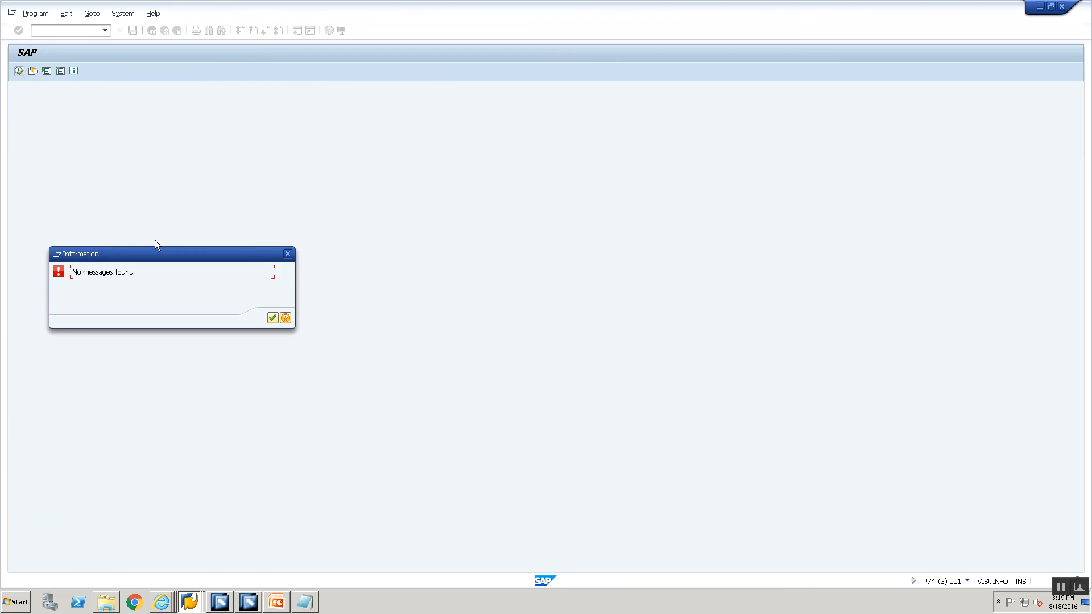
pyautogui.click(272, 319)
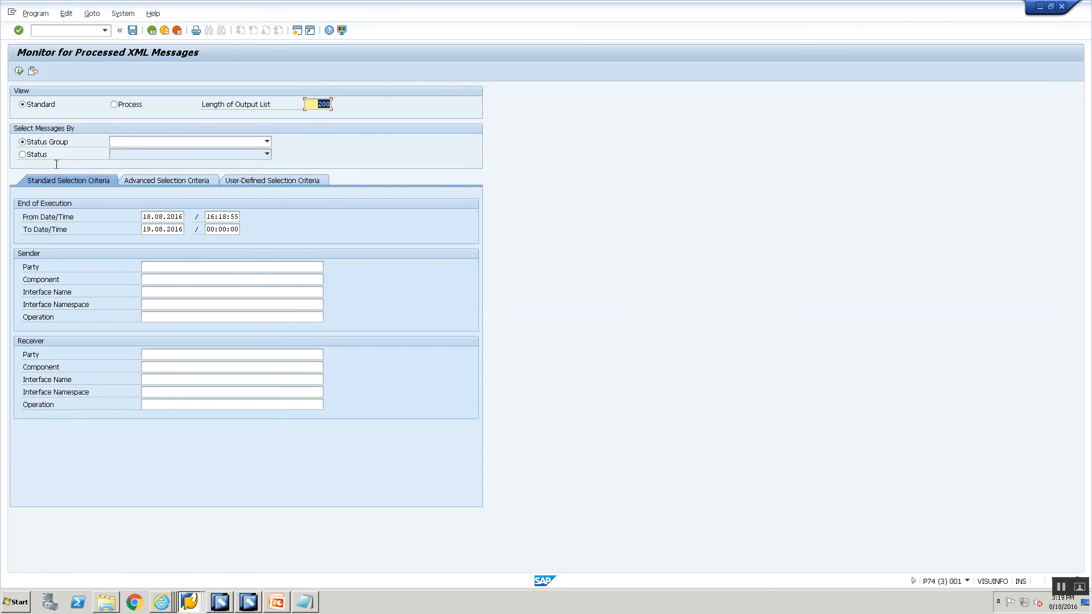
pyautogui.click(20, 72)
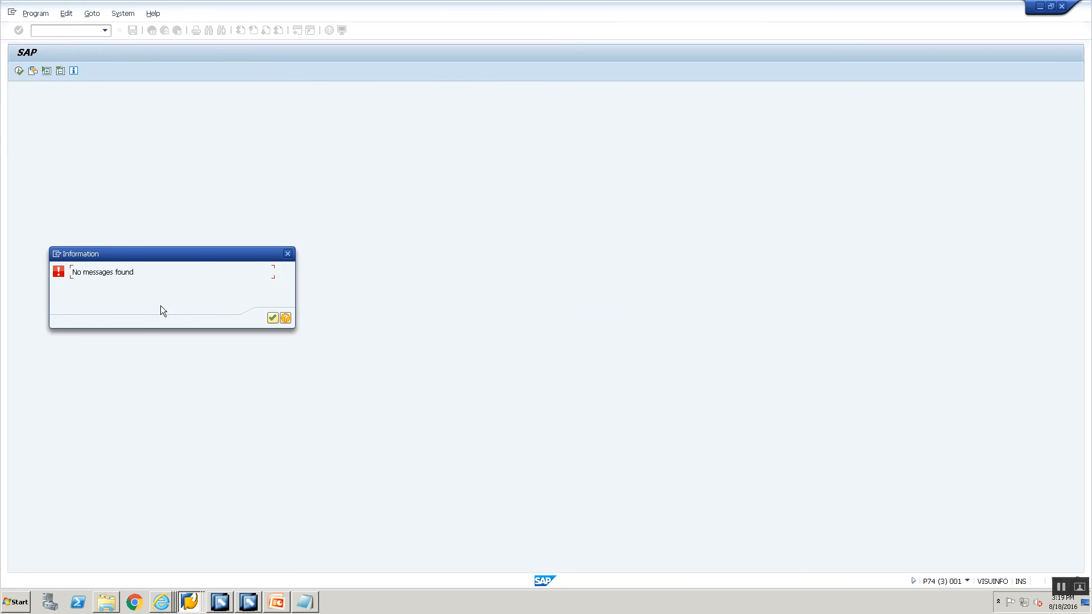
pyautogui.click(270, 319)
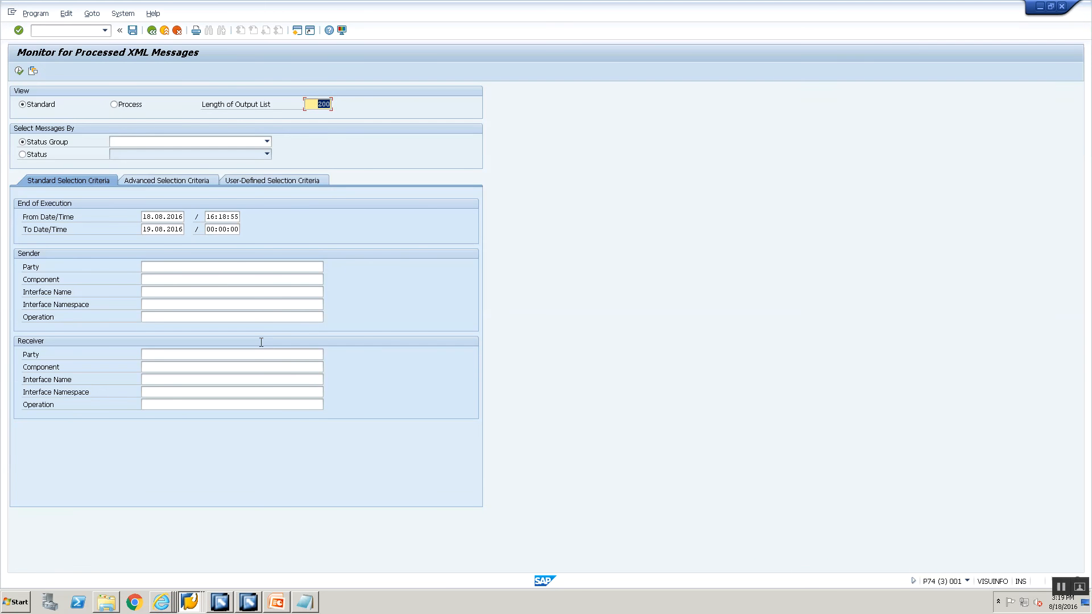
# Rerun the search after checking the message processing slide, then bring the Monitoring Home browser window forward.
pyautogui.click(249, 601)
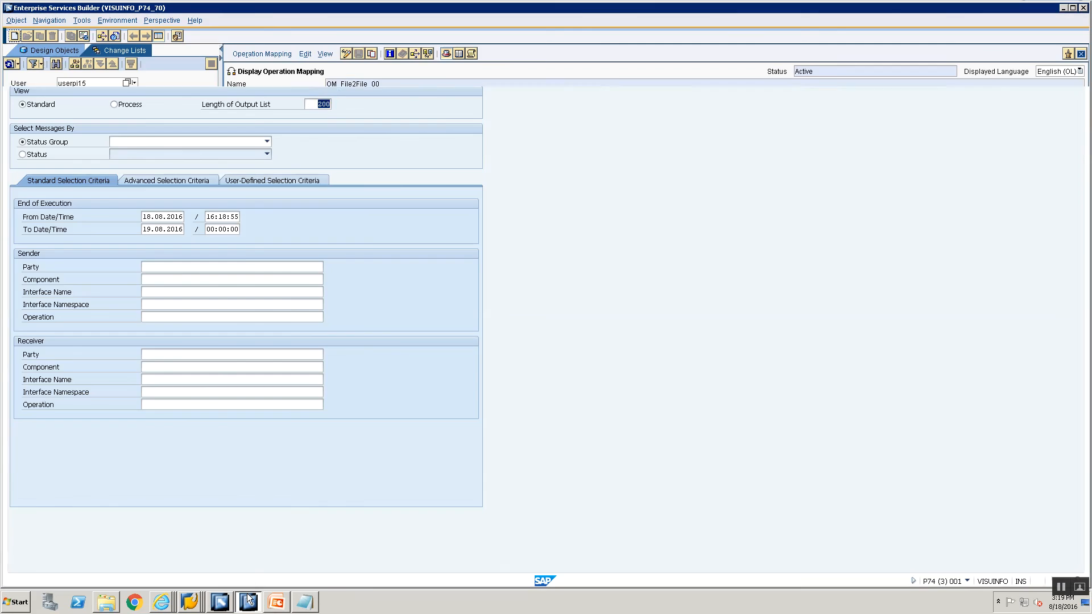
pyautogui.click(276, 602)
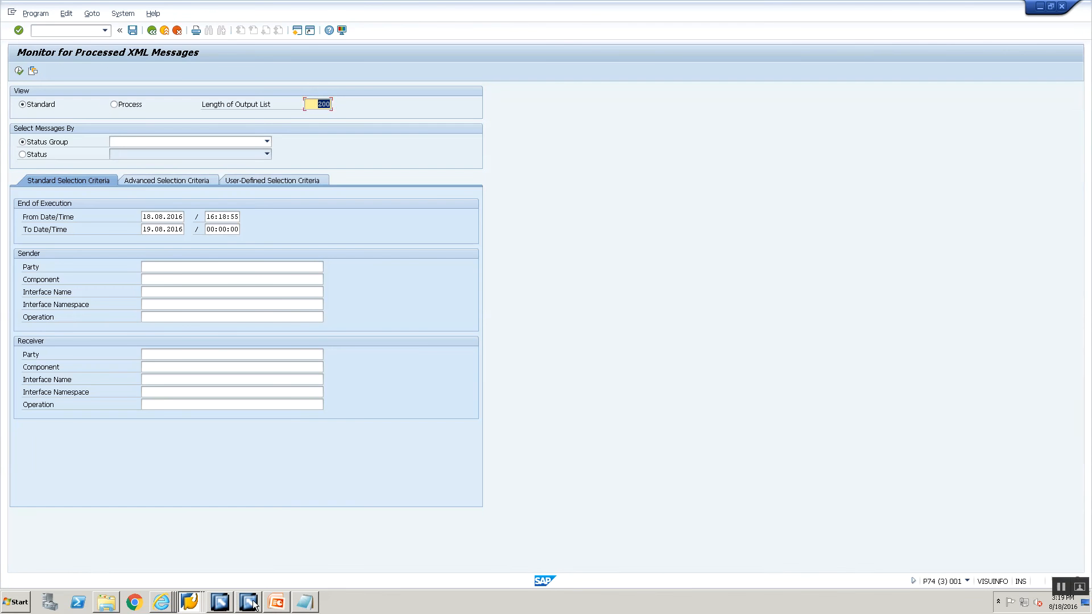
pyautogui.click(279, 604)
pyautogui.click(67, 150)
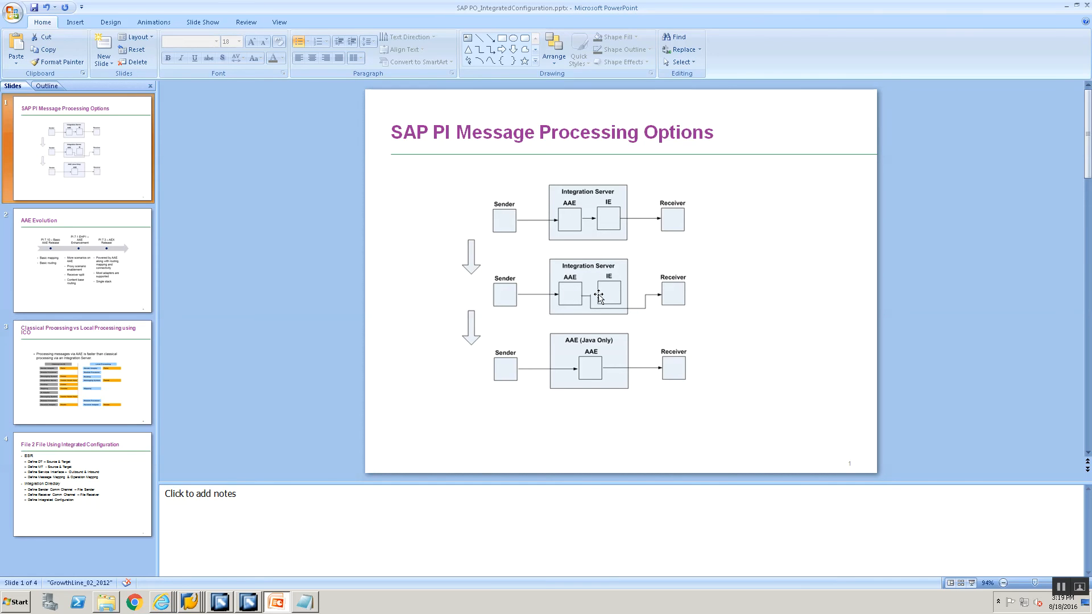
pyautogui.hotkey('alt', 'Tab')
pyautogui.hotkey('alt', 'Tab')
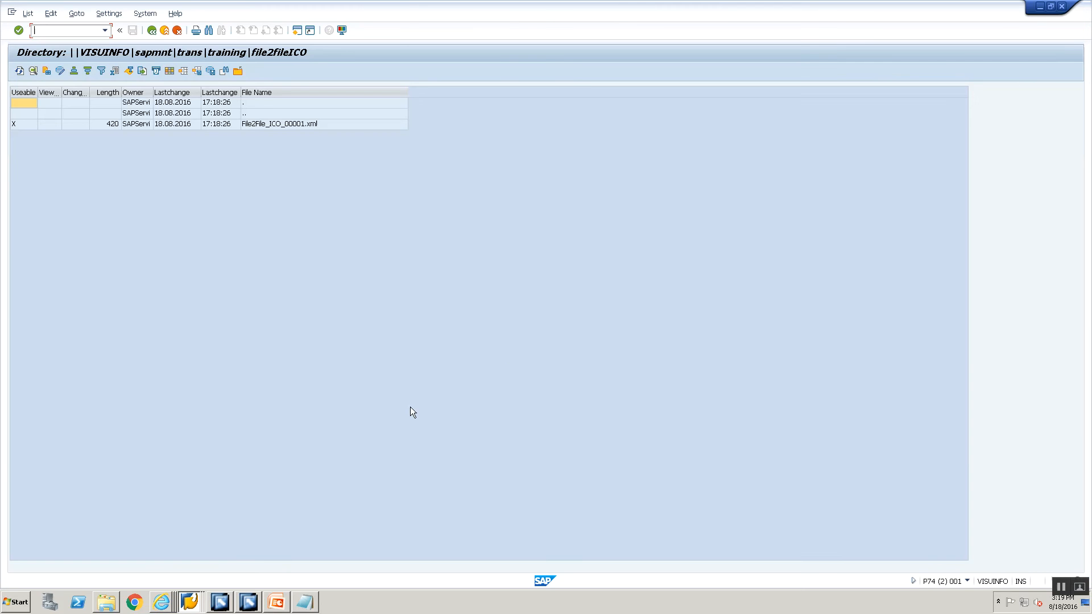
pyautogui.hotkey('alt', 'Tab')
pyautogui.hotkey('alt', 'Tab')
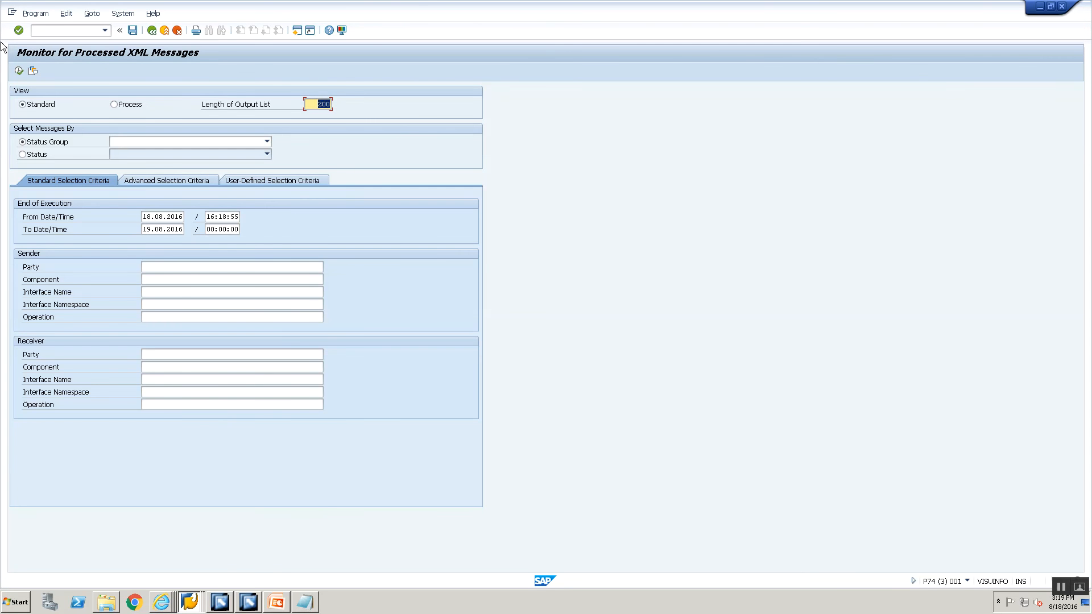
pyautogui.click(19, 72)
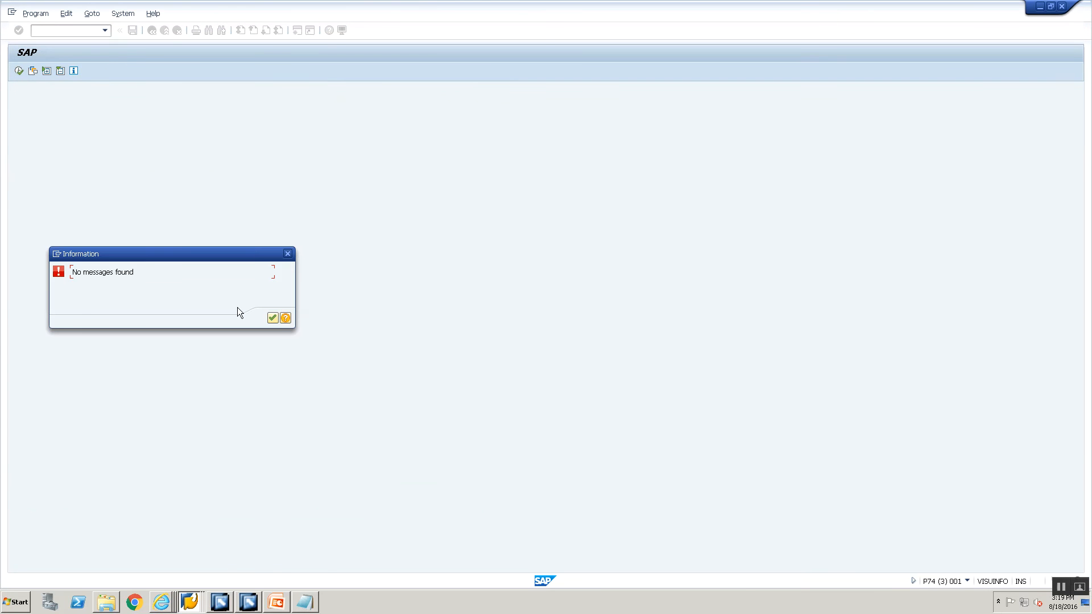
pyautogui.click(276, 319)
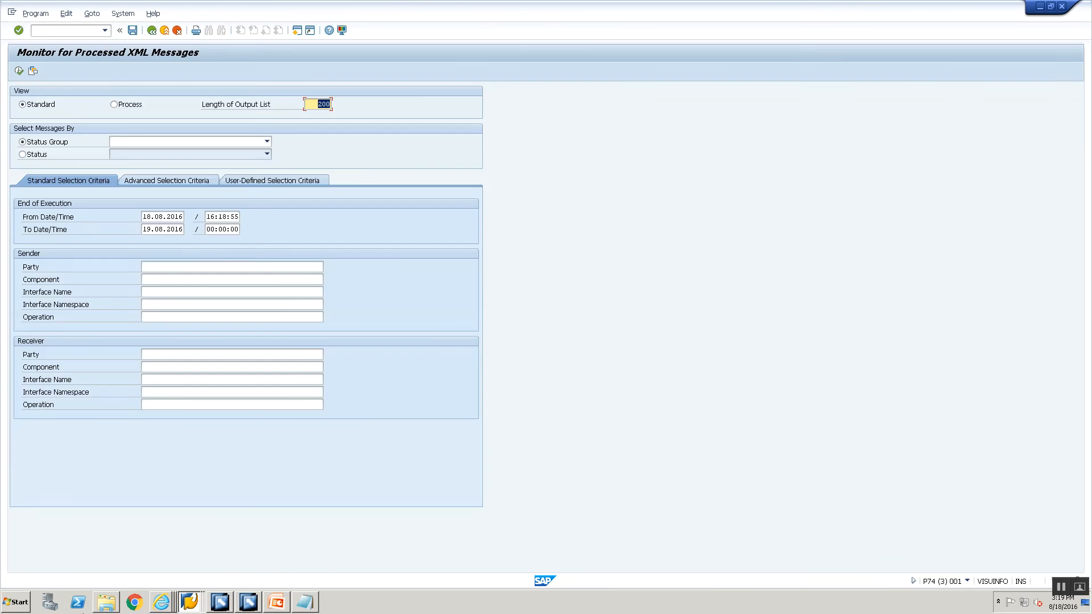
pyautogui.click(162, 602)
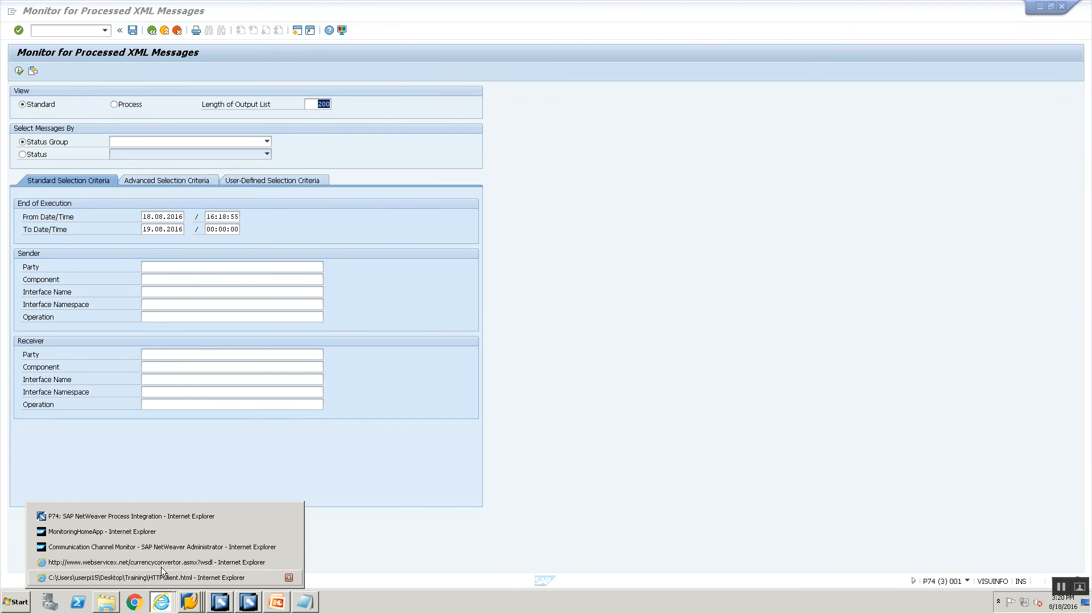
pyautogui.click(163, 532)
# Close the WSDL, old channel monitor and old Monitoring Home browser tabs.
pyautogui.click(790, 20)
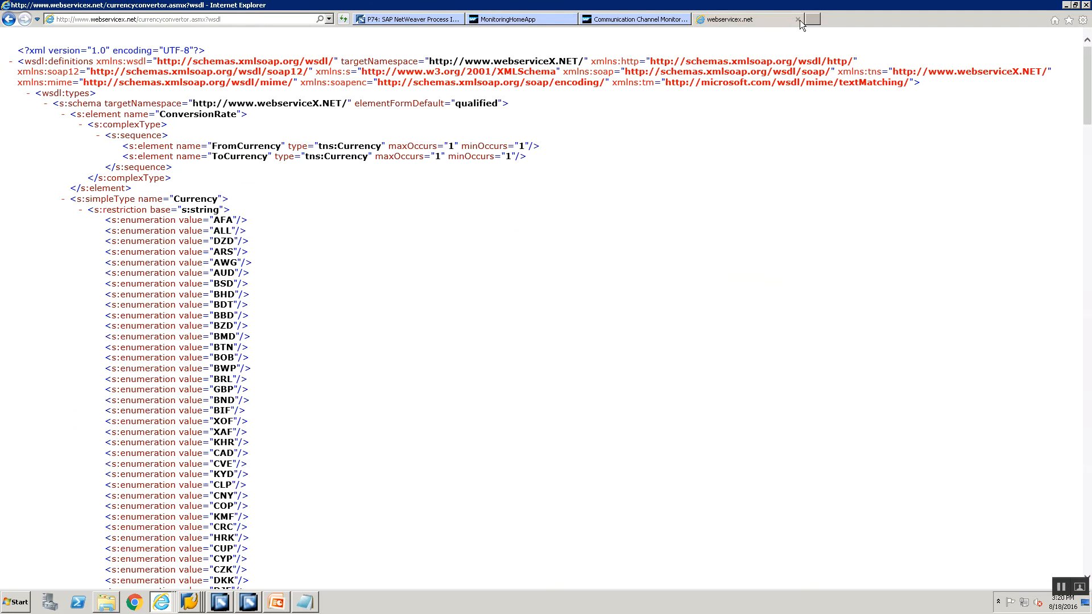
pyautogui.click(800, 20)
pyautogui.click(797, 19)
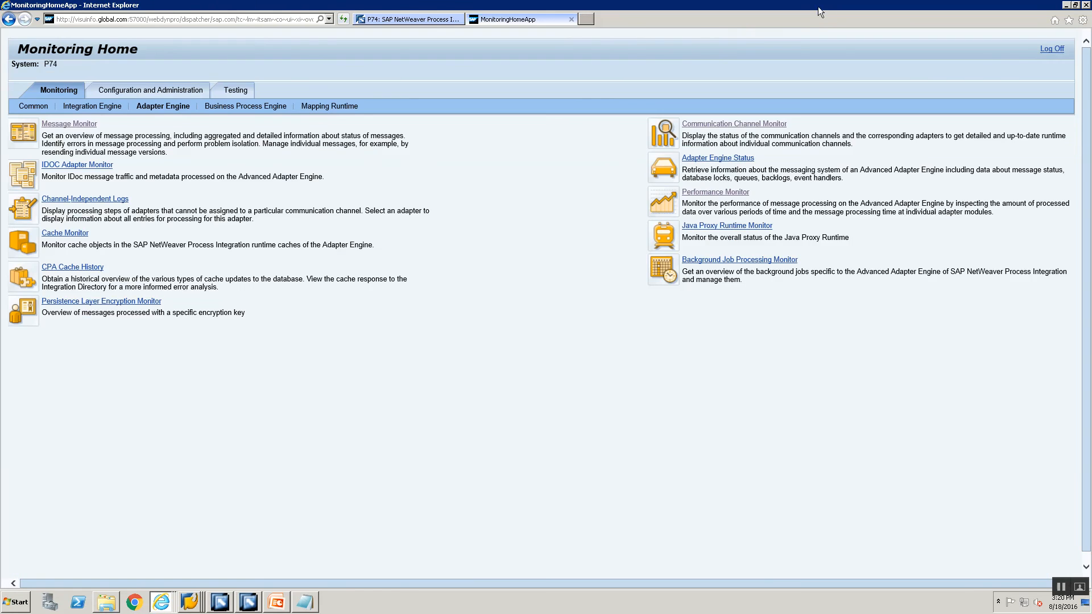
pyautogui.click(571, 19)
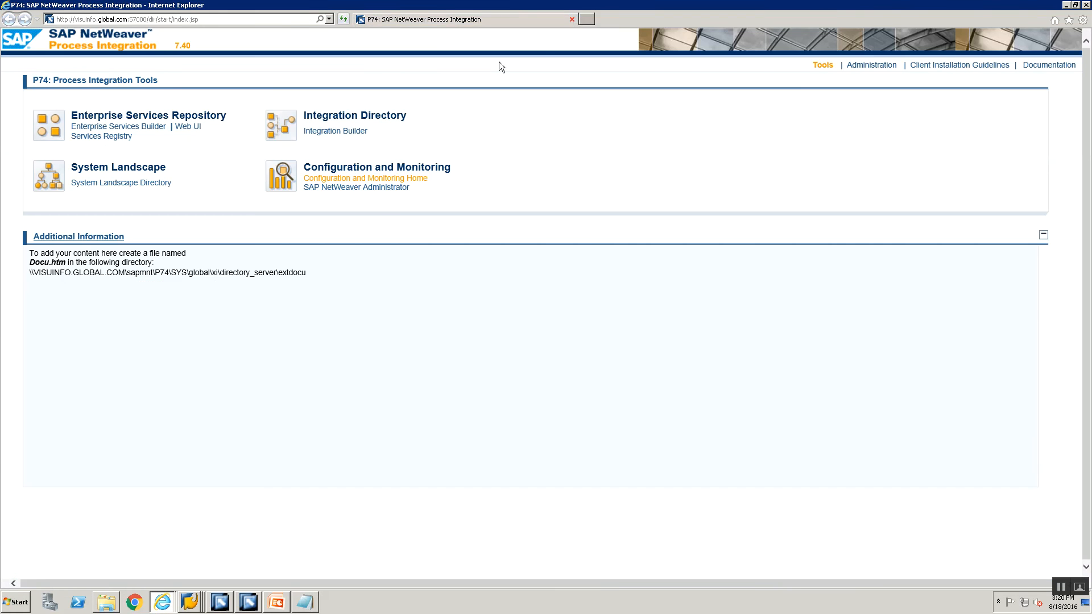
# Open the Adapter Engine Message Monitor and list the message counts for the time range.
pyautogui.click(389, 180)
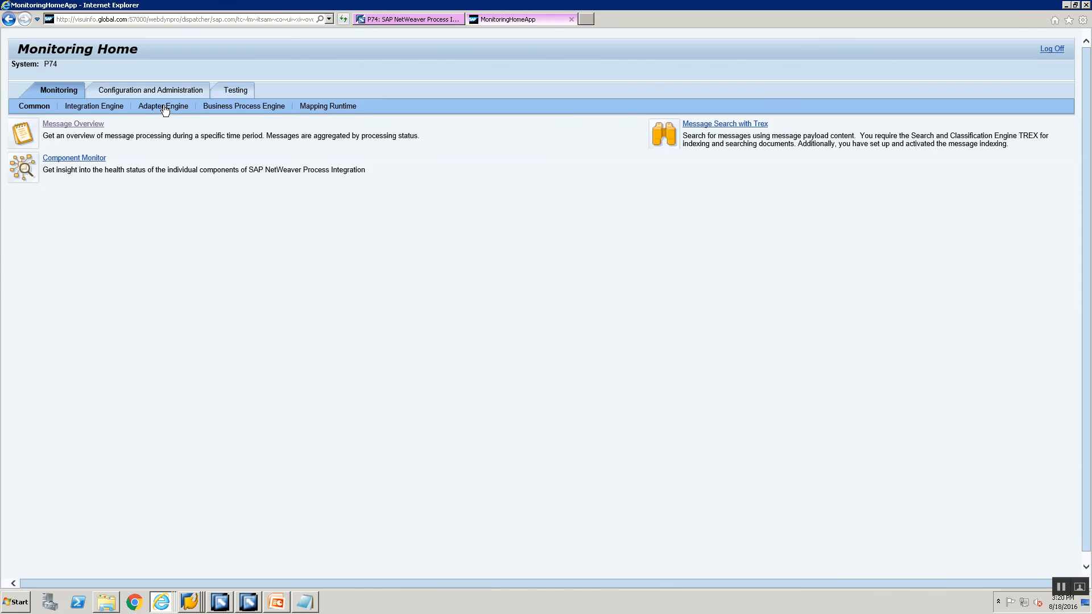
pyautogui.click(164, 108)
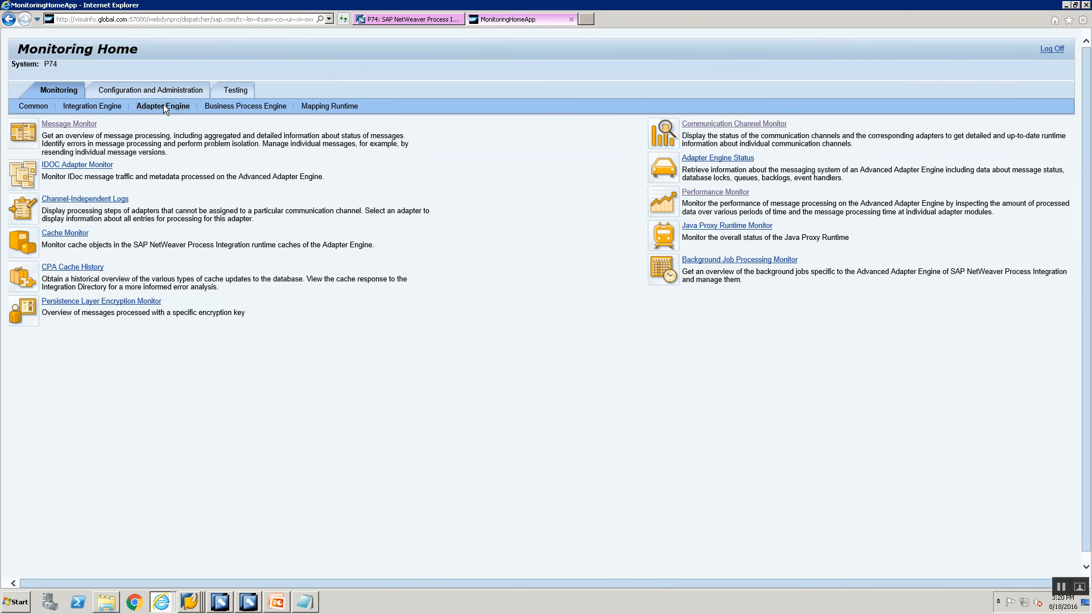
pyautogui.click(87, 124)
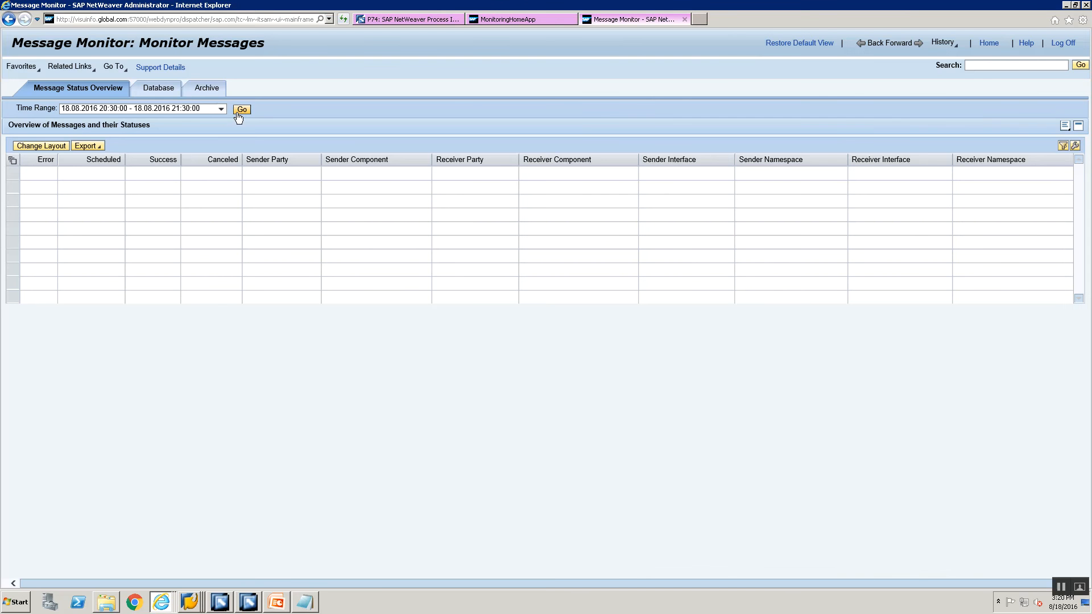
pyautogui.click(239, 112)
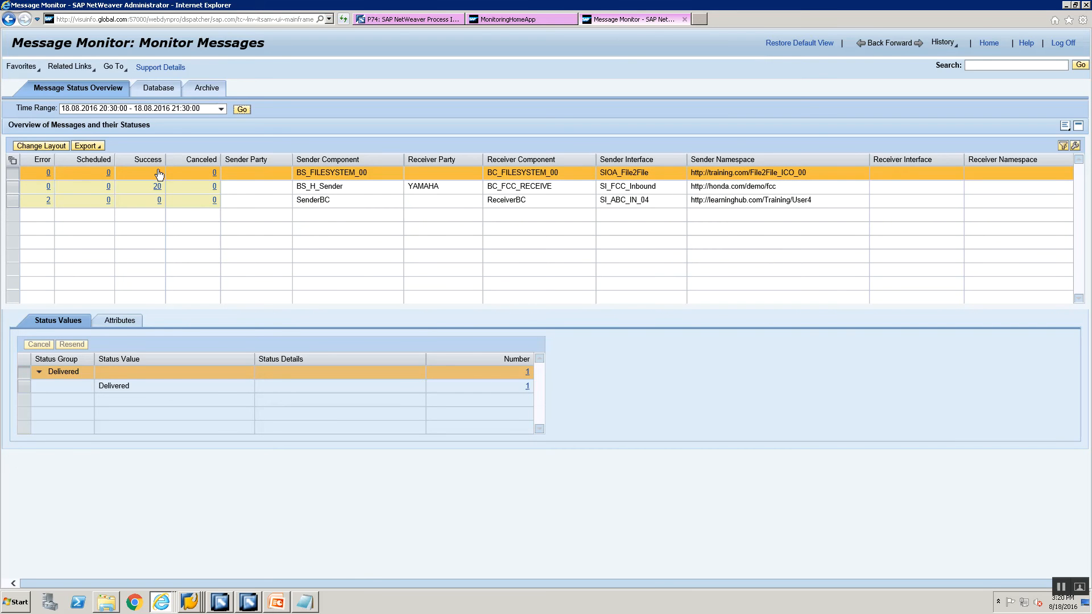
# Look up CC_FILE2FILE_ICO_RECEIVER_00 in the Communication Channel Monitor, then go back to Message Monitor.
pyautogui.click(537, 19)
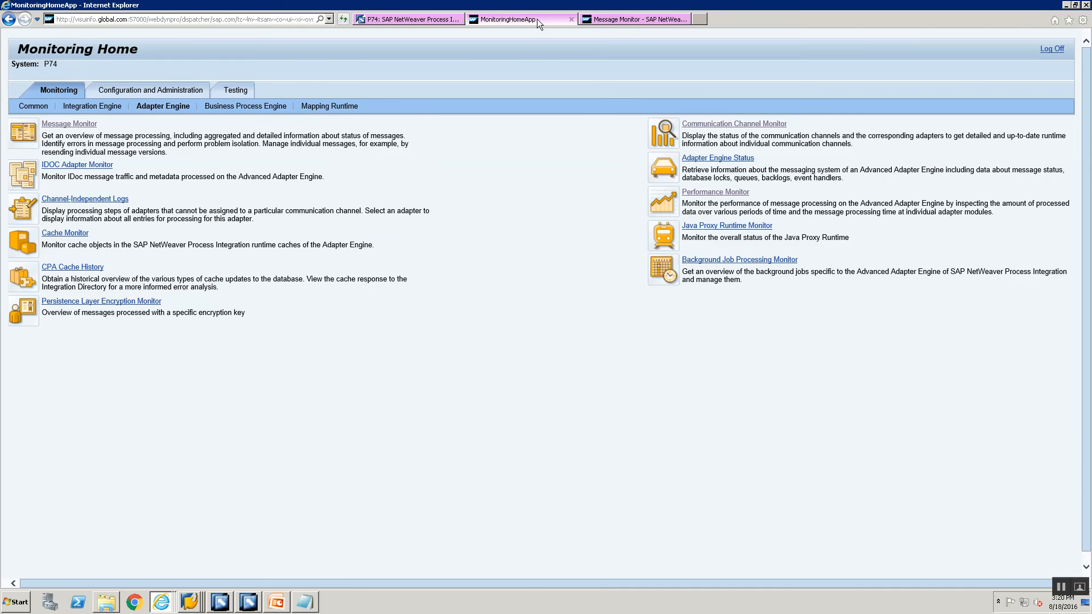
pyautogui.click(740, 124)
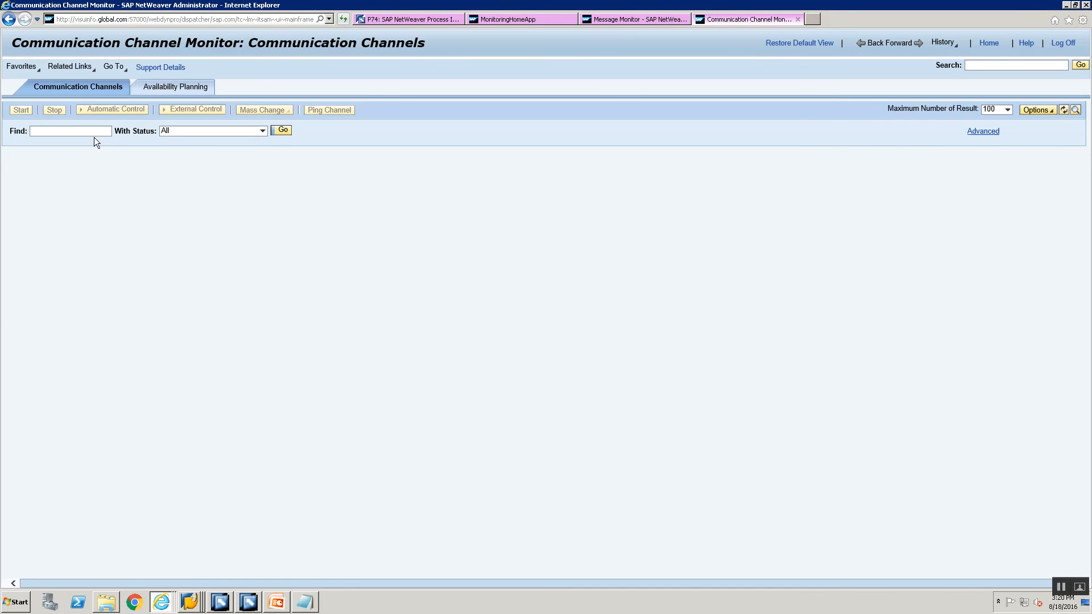
pyautogui.click(220, 602)
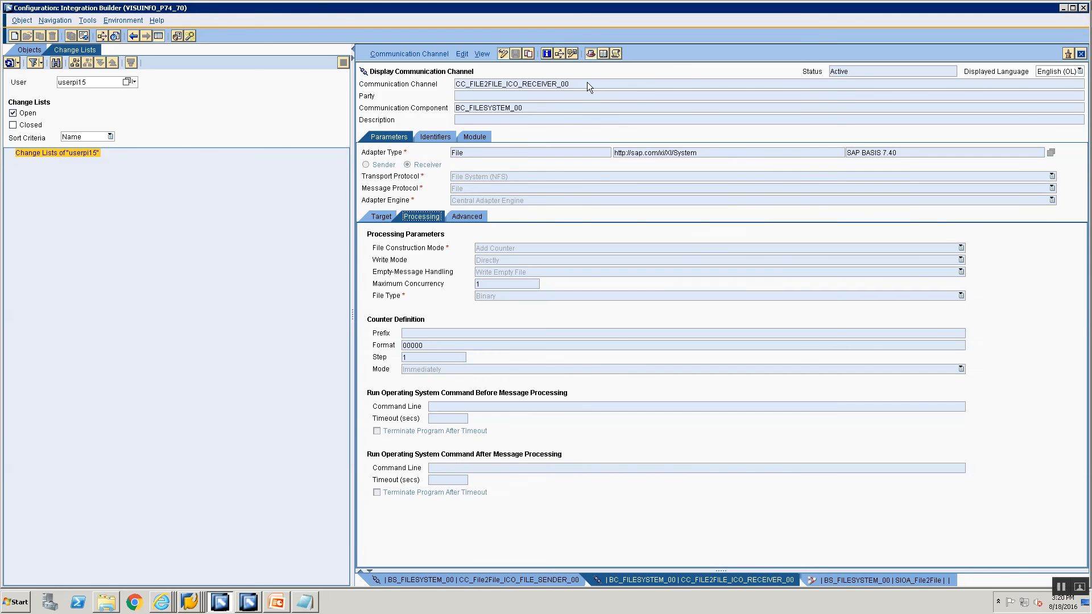
pyautogui.doubleClick(587, 83)
pyautogui.hotkey('ctrl', 'c')
pyautogui.hotkey('alt', 'Tab')
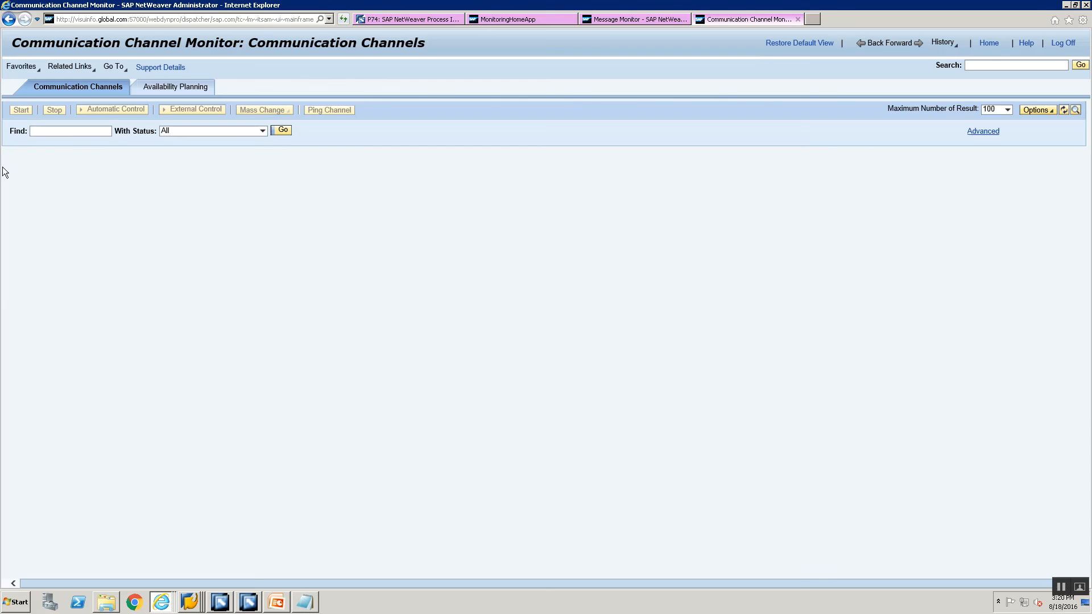
pyautogui.click(83, 129)
pyautogui.hotkey('ctrl', 'v')
pyautogui.click(282, 130)
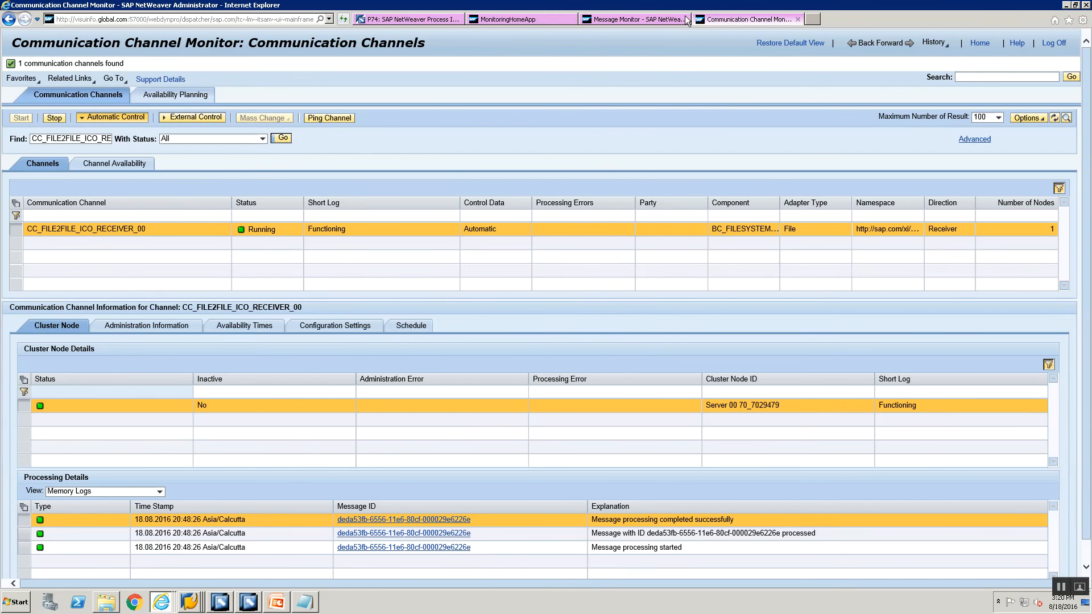
pyautogui.click(653, 22)
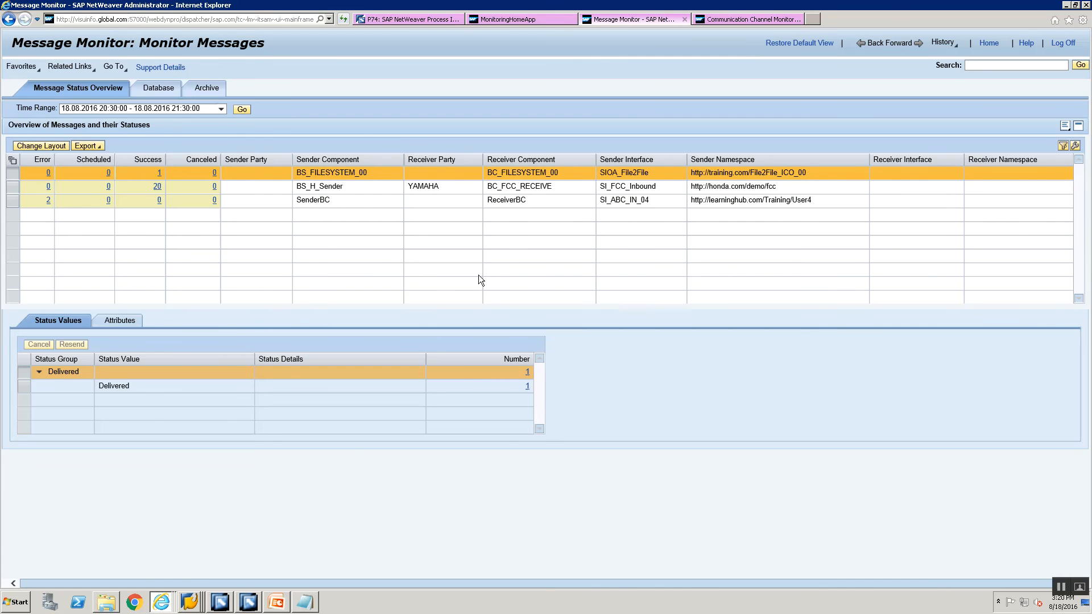
# Scroll the delivered message's Message Log to entries showing File2File_ICO_00001.xml written and DLVD status.
pyautogui.scroll(-2, 259, 507)
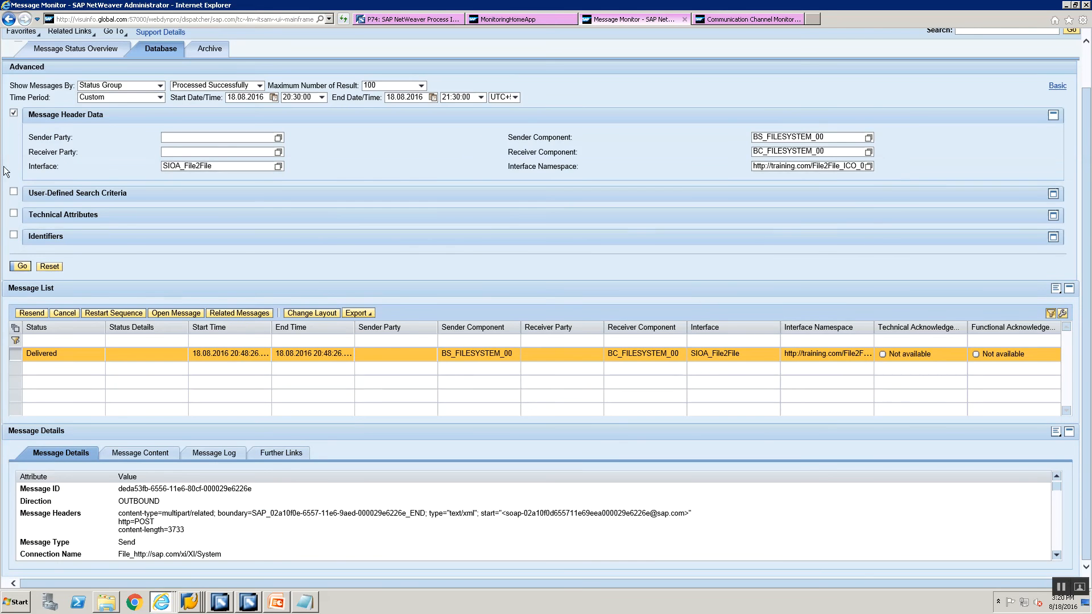
pyautogui.click(223, 458)
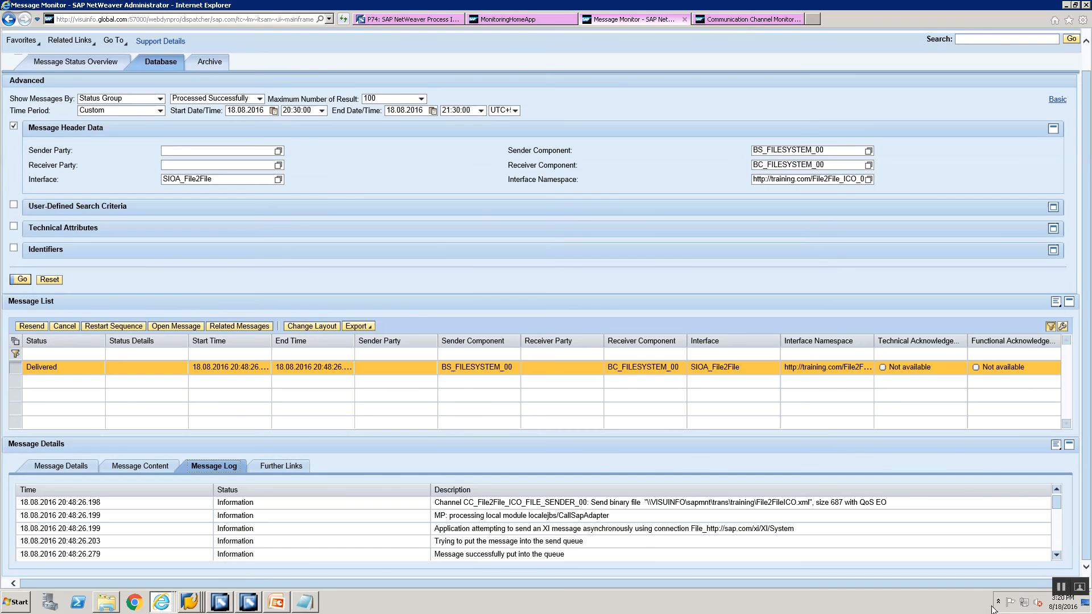
pyautogui.click(1056, 537)
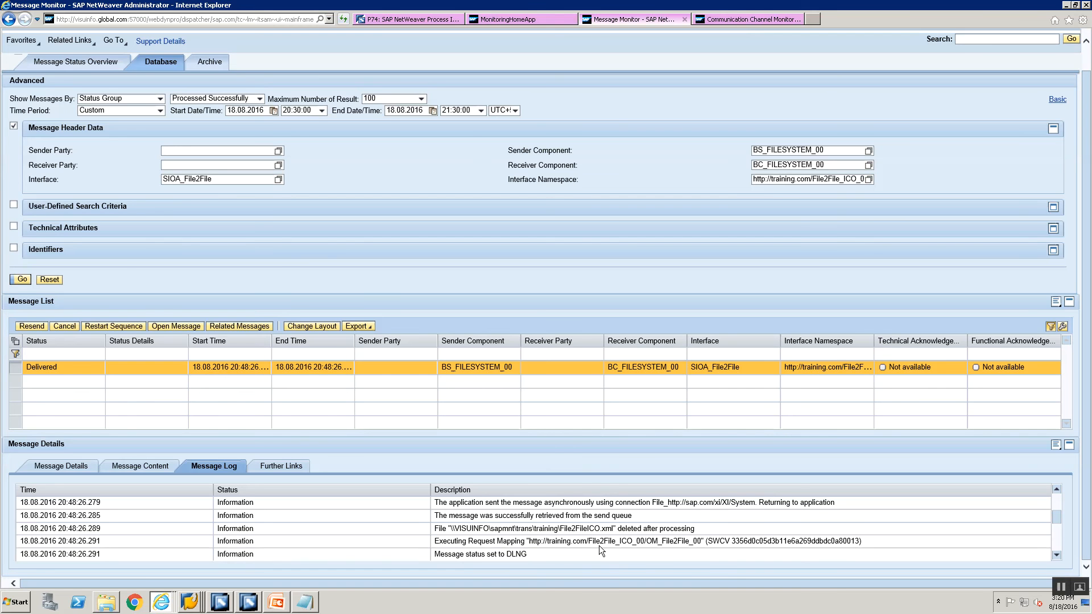
pyautogui.click(1054, 538)
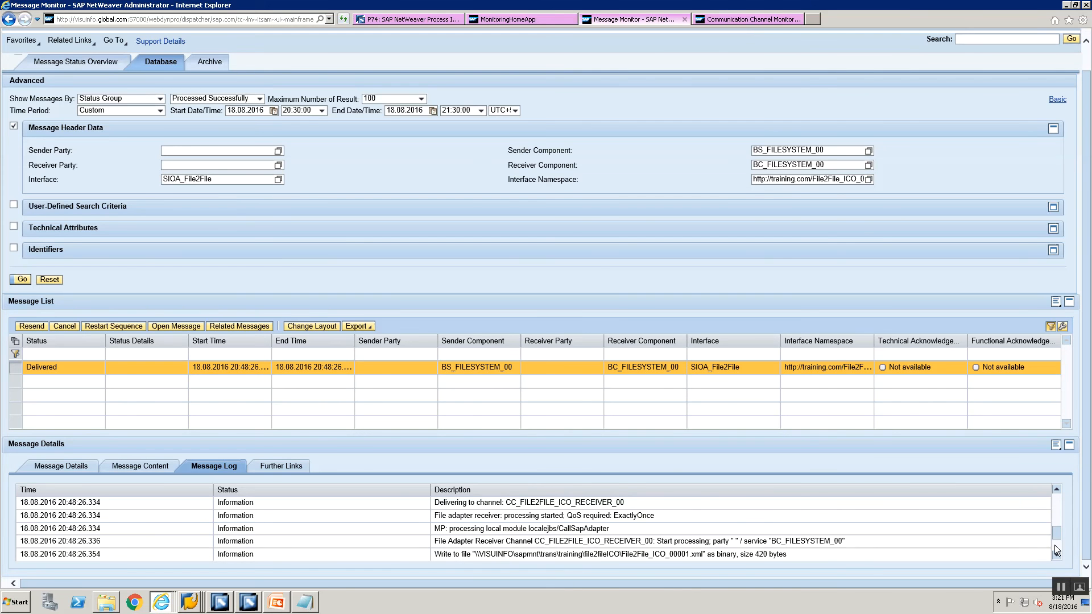
pyautogui.click(1054, 545)
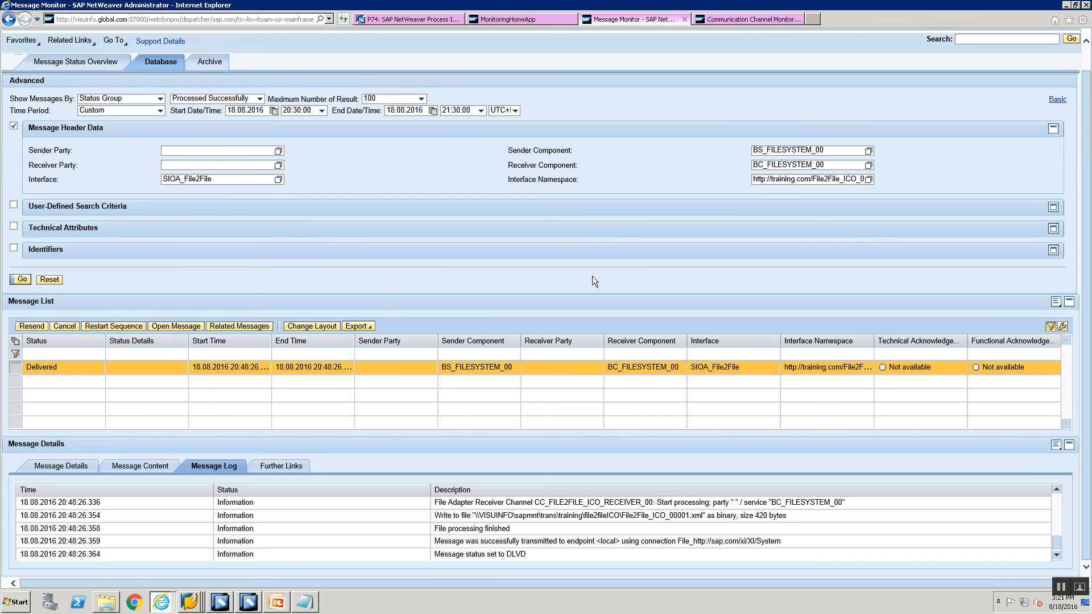
pyautogui.hotkey('alt', 'Tab')
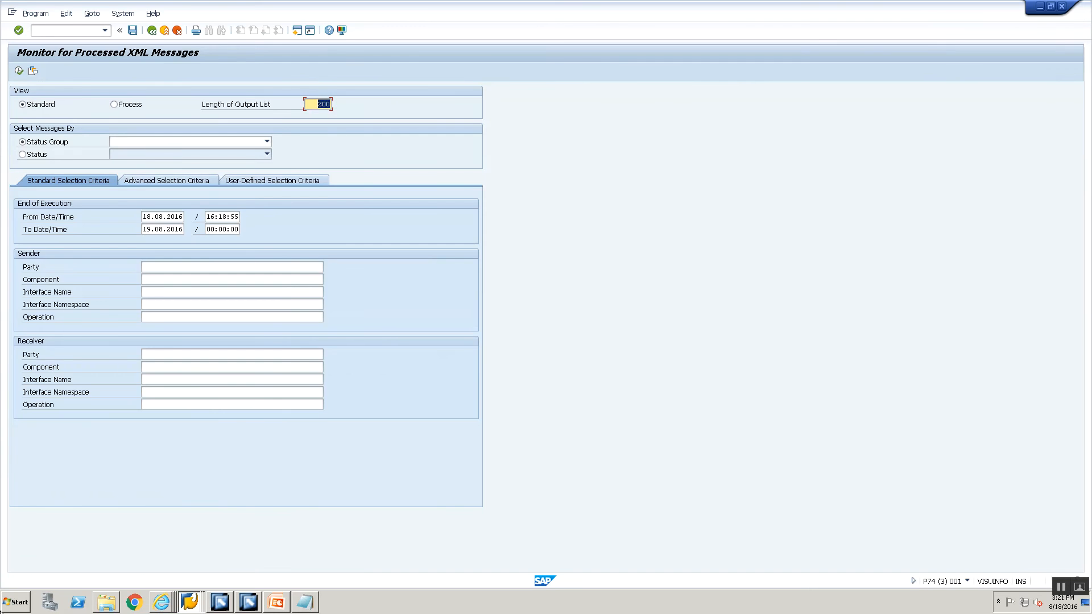
# Upload File2FileICO.xml to the server again from the CG3Z upload parameters.
pyautogui.hotkey('alt', 'Tab')
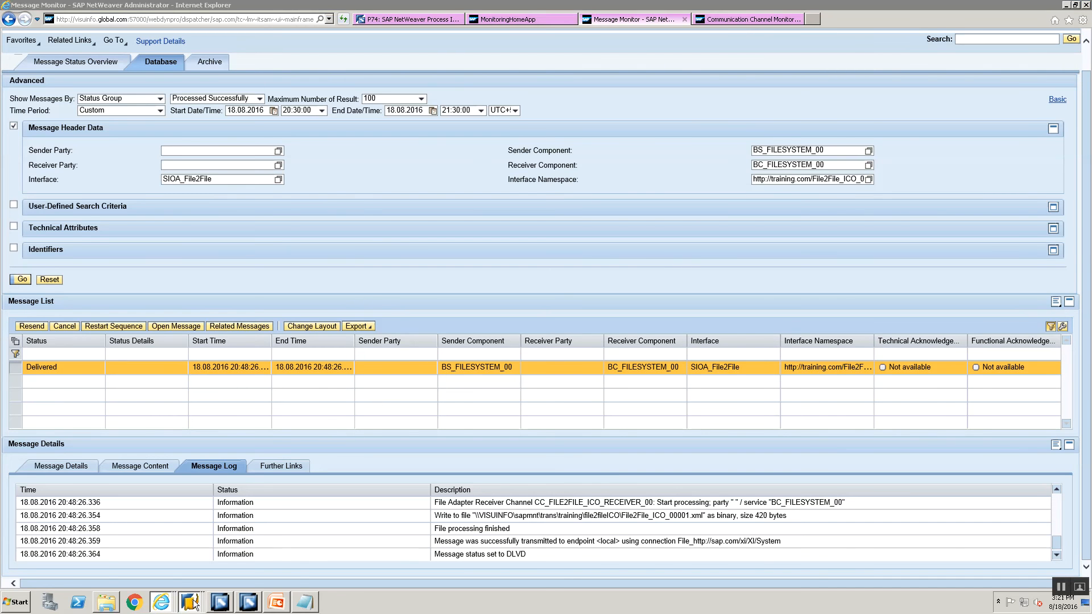
pyautogui.moveTo(189, 602)
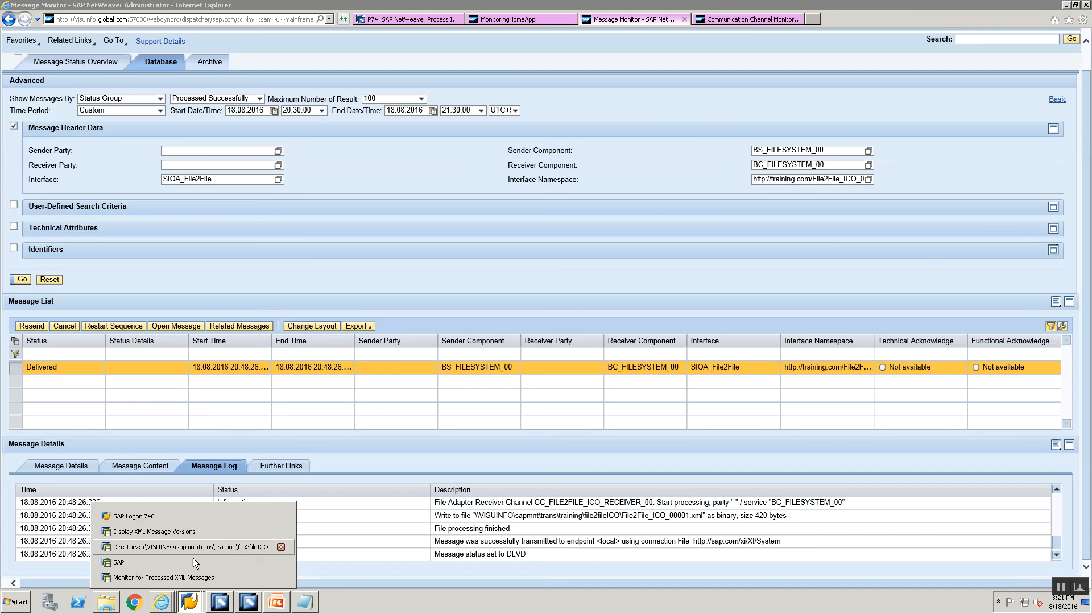
pyautogui.click(189, 562)
pyautogui.click(277, 219)
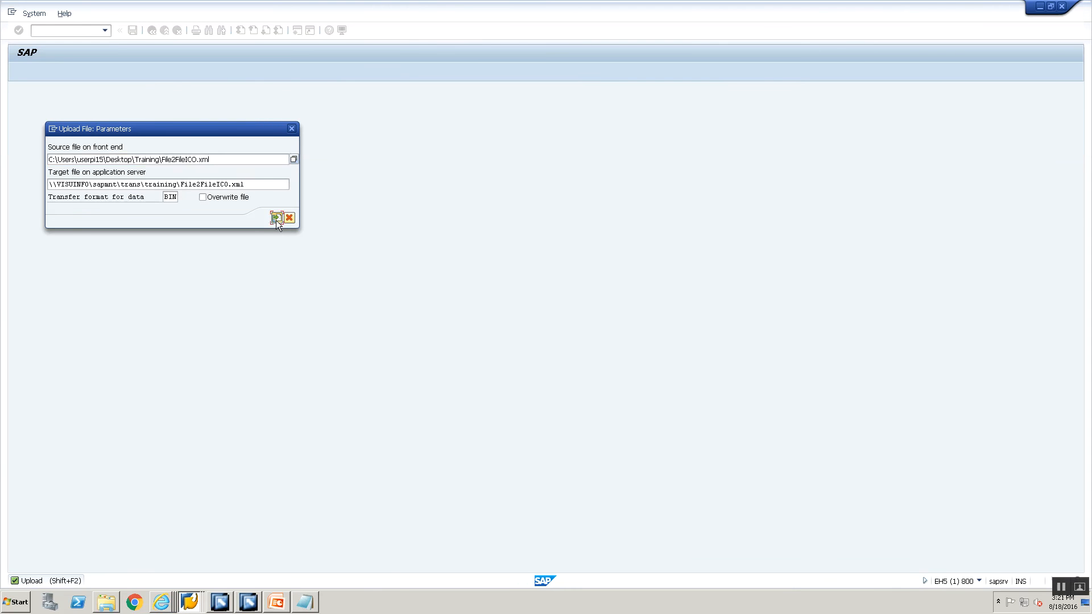
pyautogui.hotkey('alt', 'Tab')
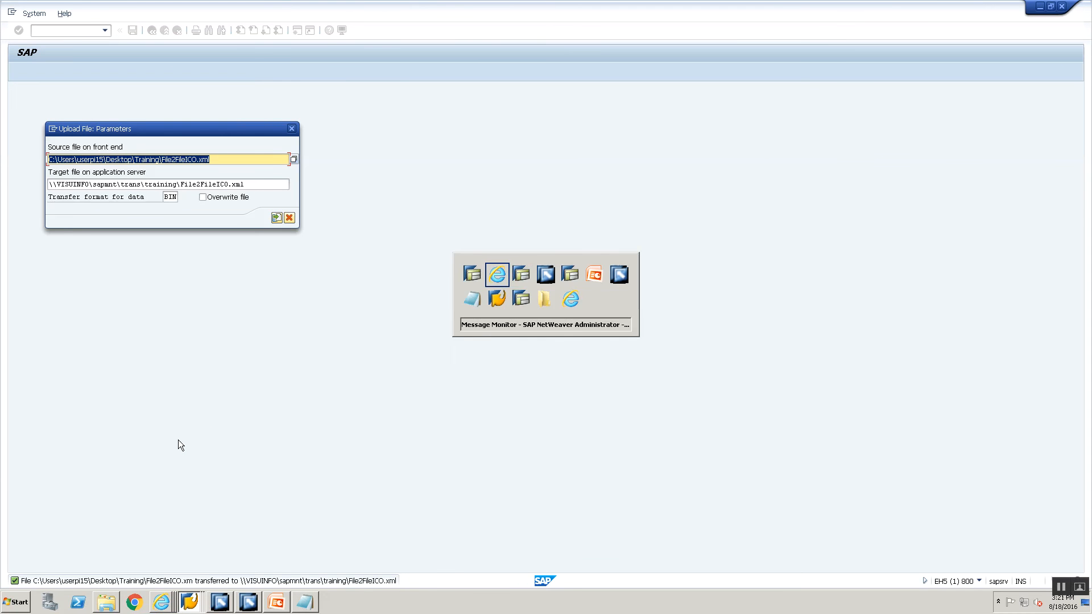
pyautogui.hotkey('alt', 'Tab')
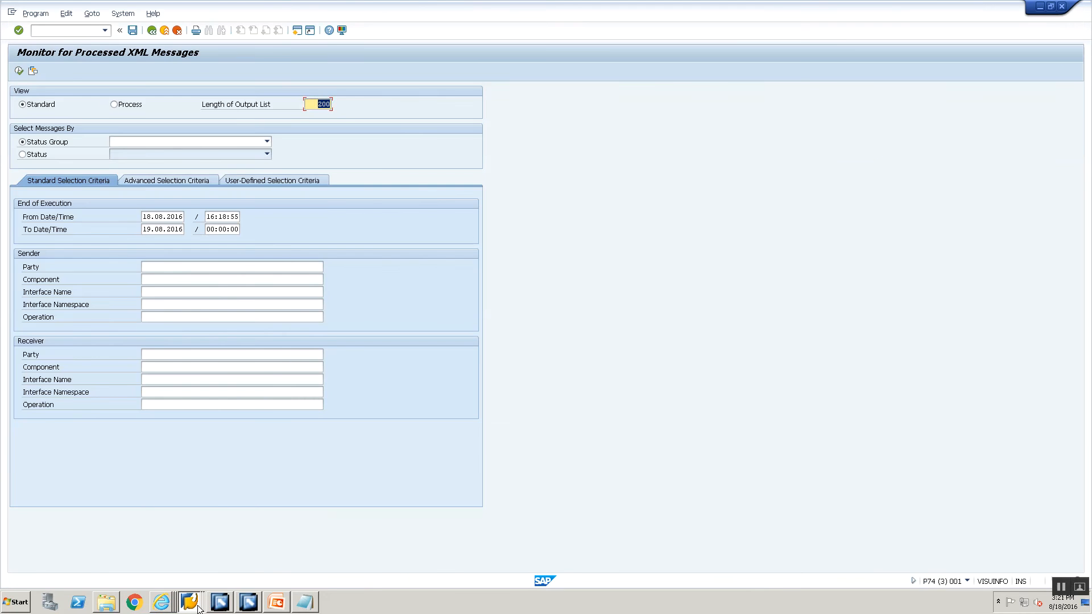
# Go up to the training directory in AL11 and refresh repeatedly to check File2FileICO.xml.
pyautogui.moveTo(189, 602)
pyautogui.click(197, 548)
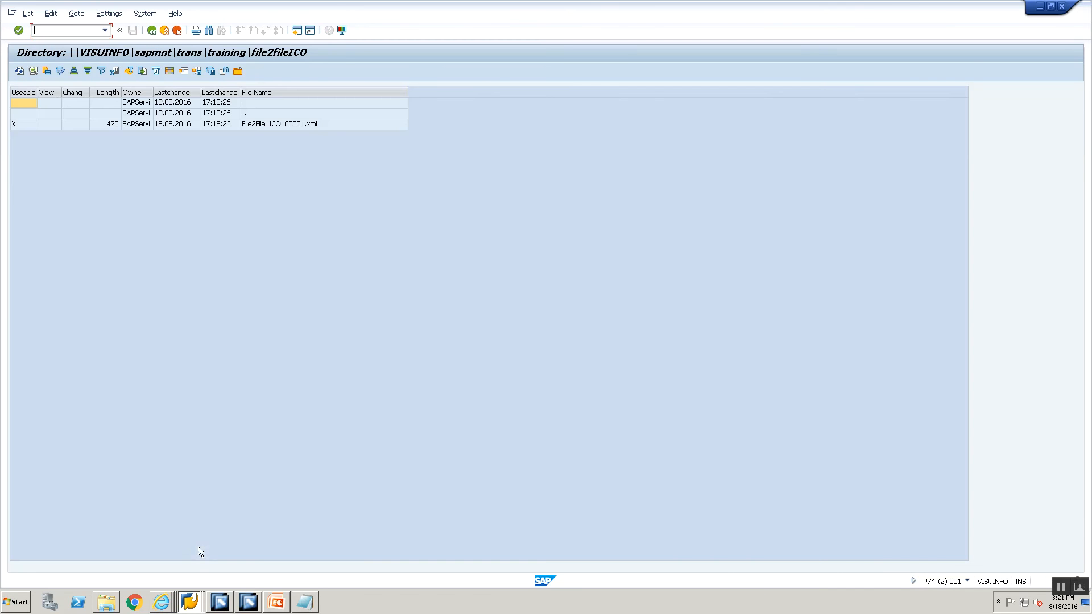
pyautogui.doubleClick(258, 116)
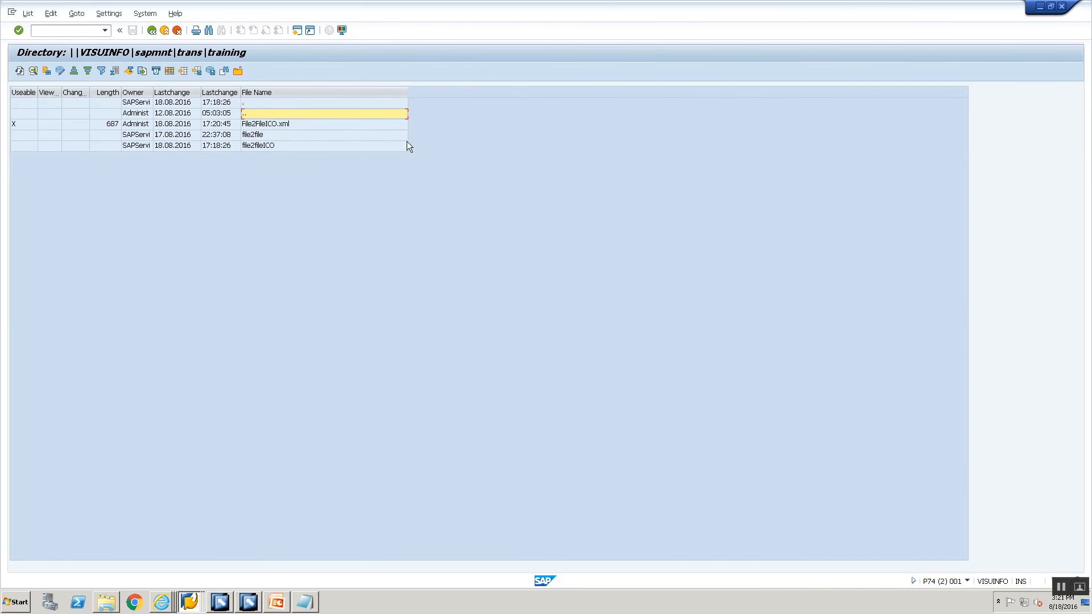
pyautogui.click(282, 126)
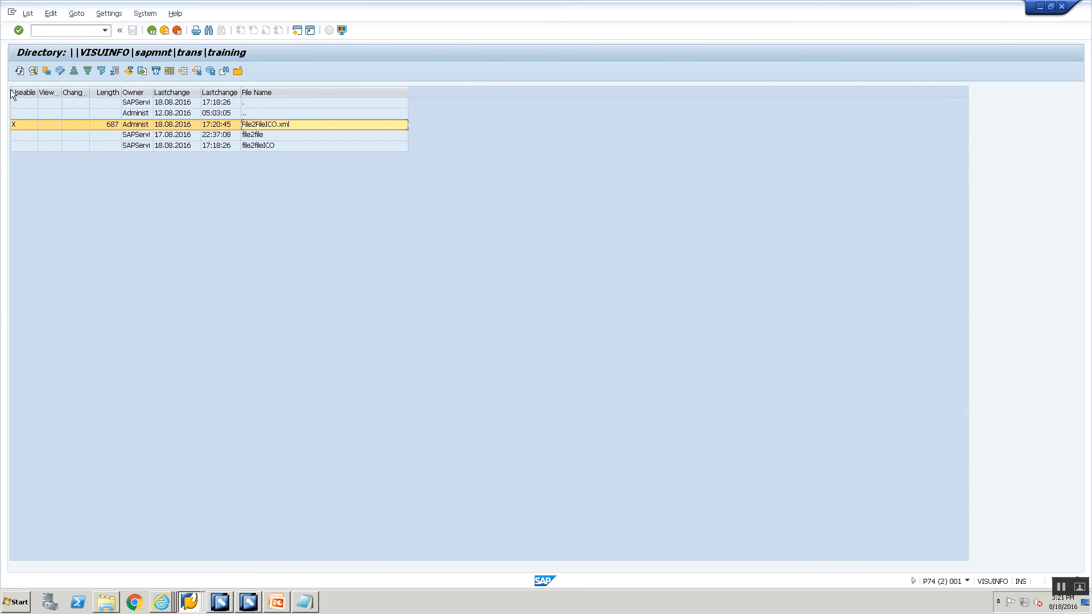
pyautogui.click(19, 72)
pyautogui.click(18, 74)
pyautogui.click(18, 73)
pyautogui.click(18, 73)
pyautogui.click(18, 74)
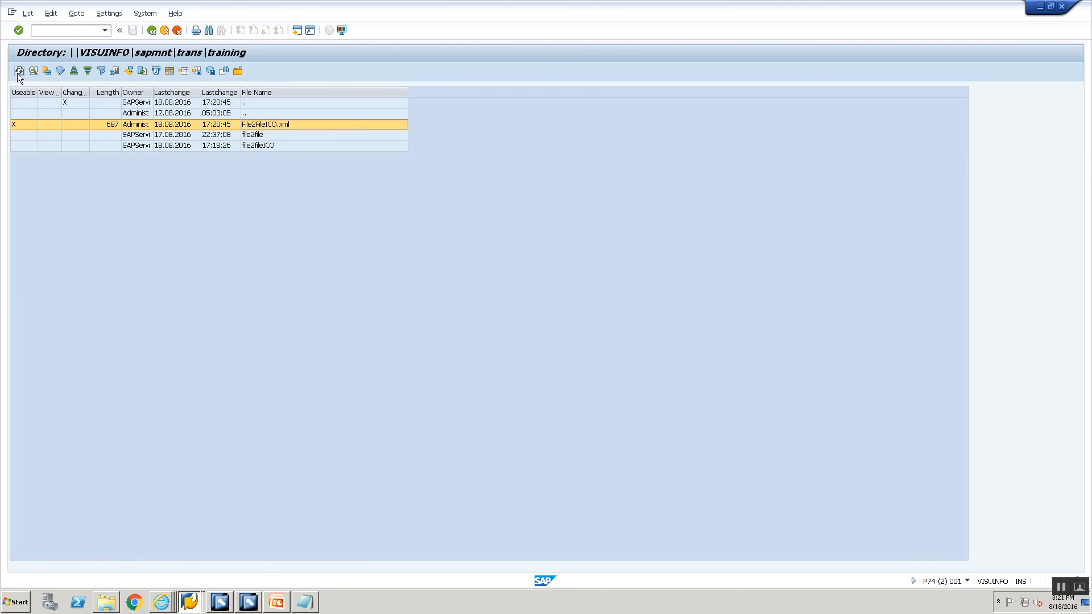
pyautogui.click(216, 601)
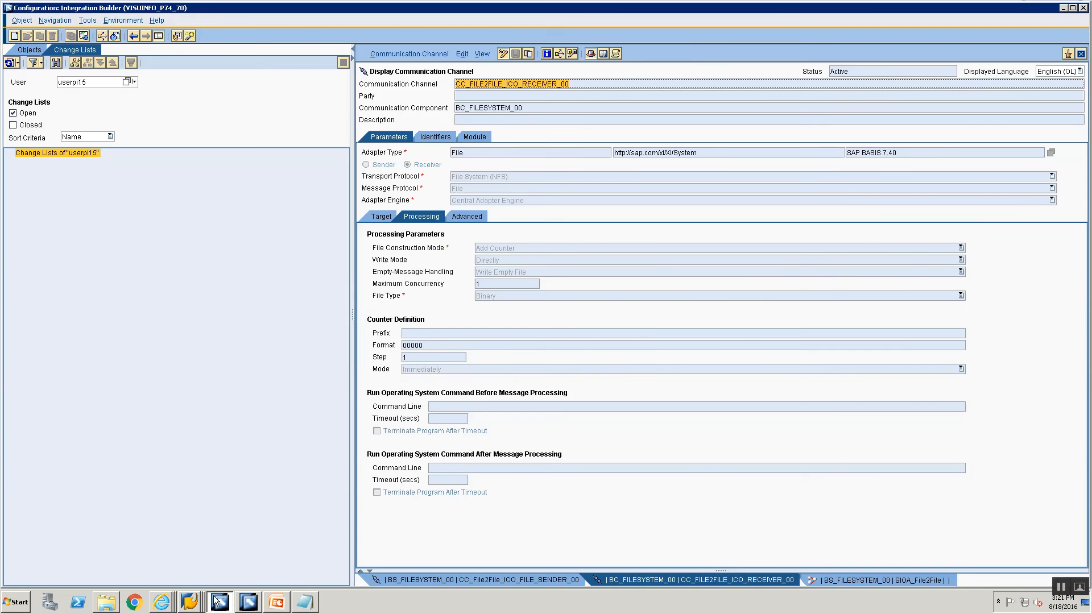
# Look up channel CC_File2File_ICO_FILE_SENDER_00 in the Communication Channel Monitor.
pyautogui.click(523, 579)
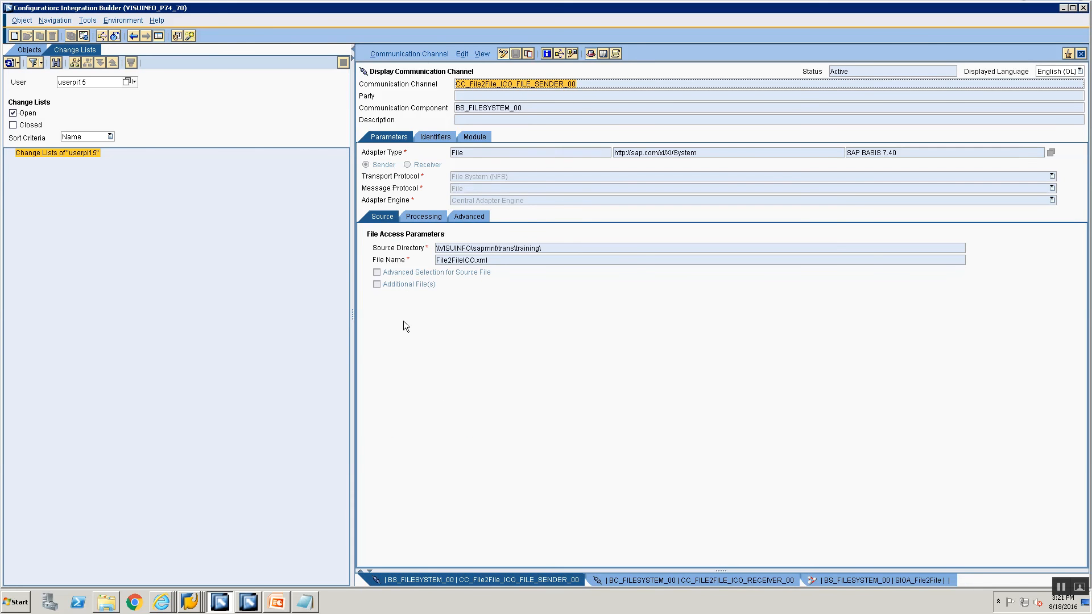
pyautogui.hotkey('alt', 'Tab')
pyautogui.hotkey('alt', 'Tab')
pyautogui.hotkey('alt', 'Tab')
pyautogui.hotkey('alt', 'Tab')
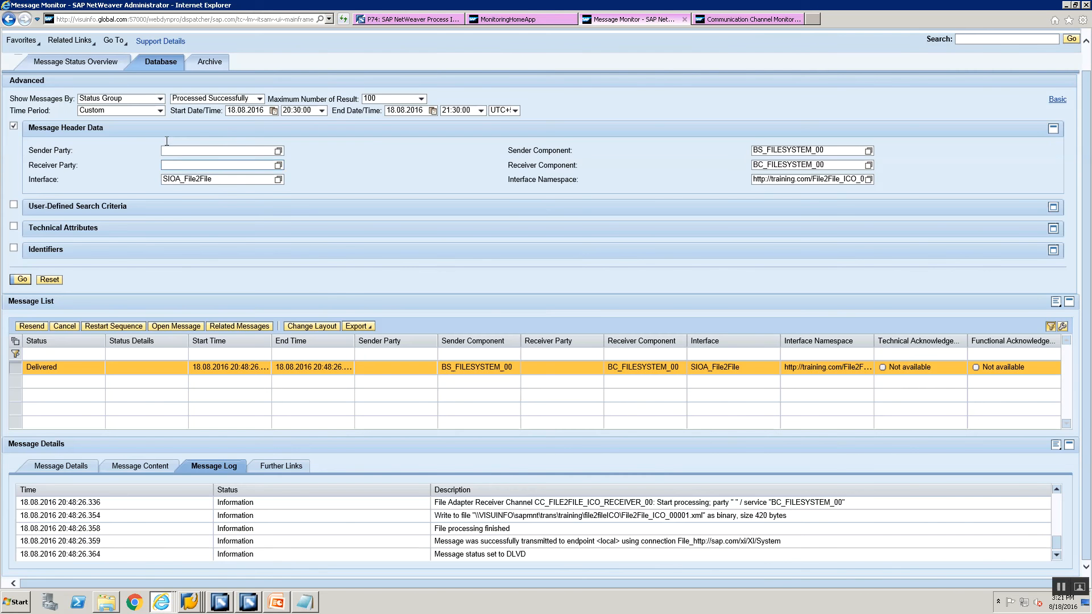
pyautogui.click(719, 19)
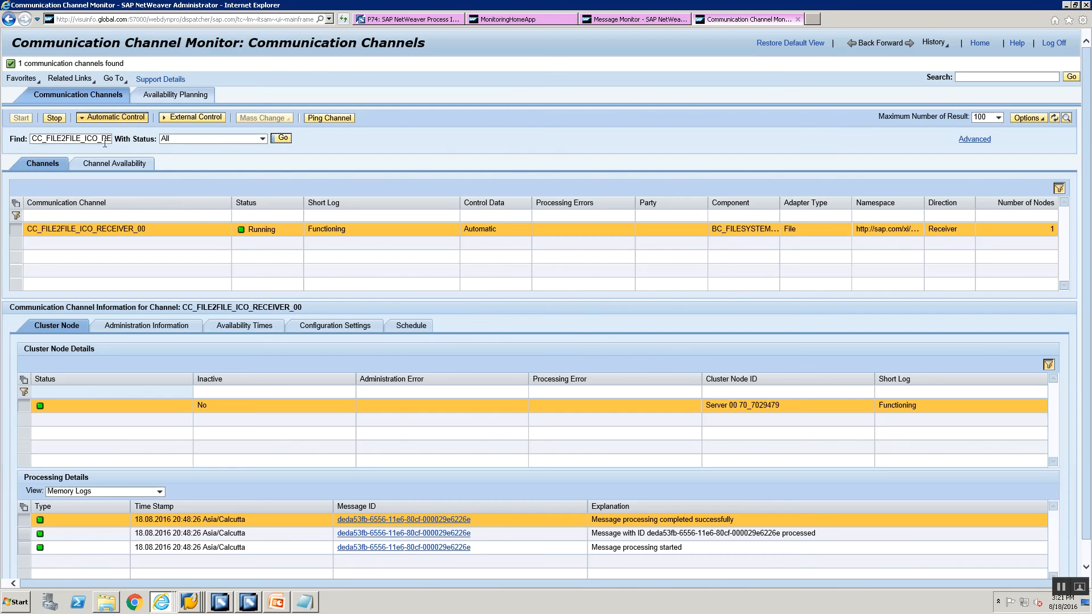
pyautogui.click(67, 139)
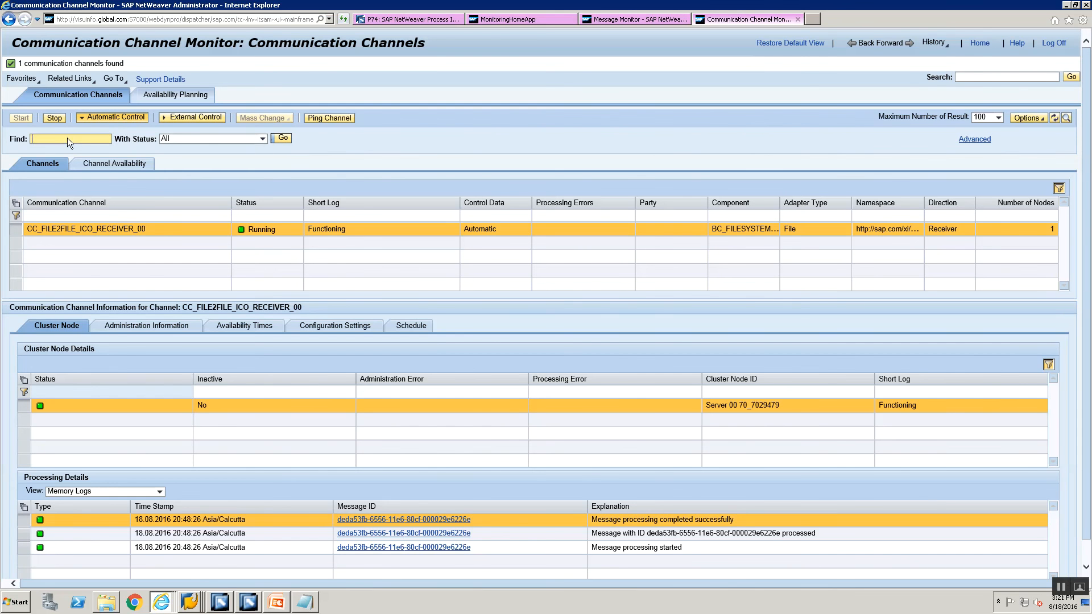
pyautogui.hotkey('ctrl', 'v')
pyautogui.click(284, 139)
# Stop and restart the sender channel, then return to SAP GUI.
pyautogui.click(55, 117)
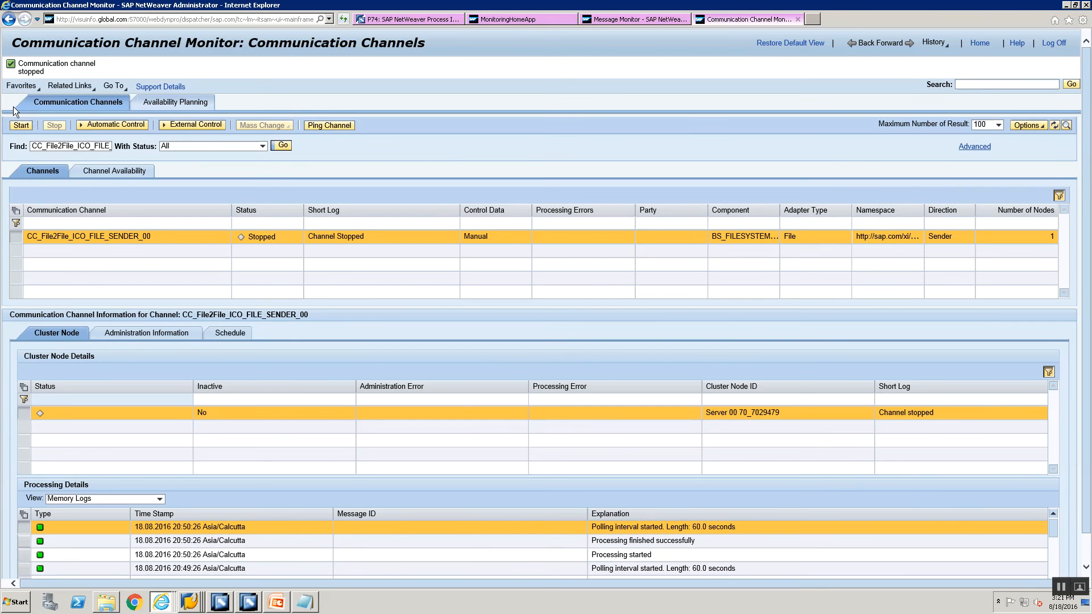
pyautogui.click(21, 125)
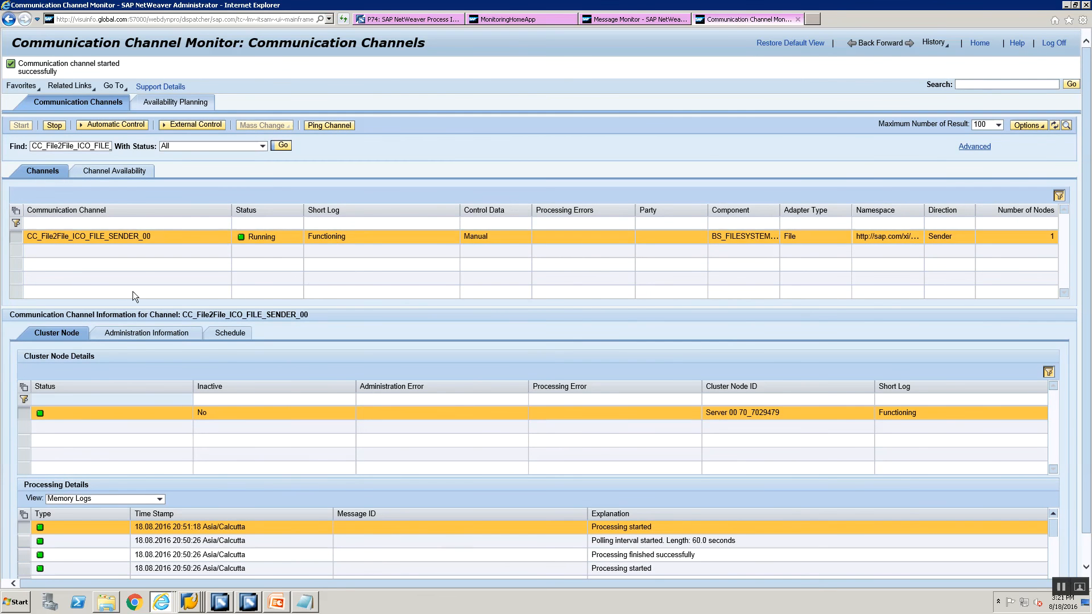
pyautogui.hotkey('alt', 'Tab')
pyautogui.hotkey('alt', 'Tab')
pyautogui.hotkey('alt', 'Tab')
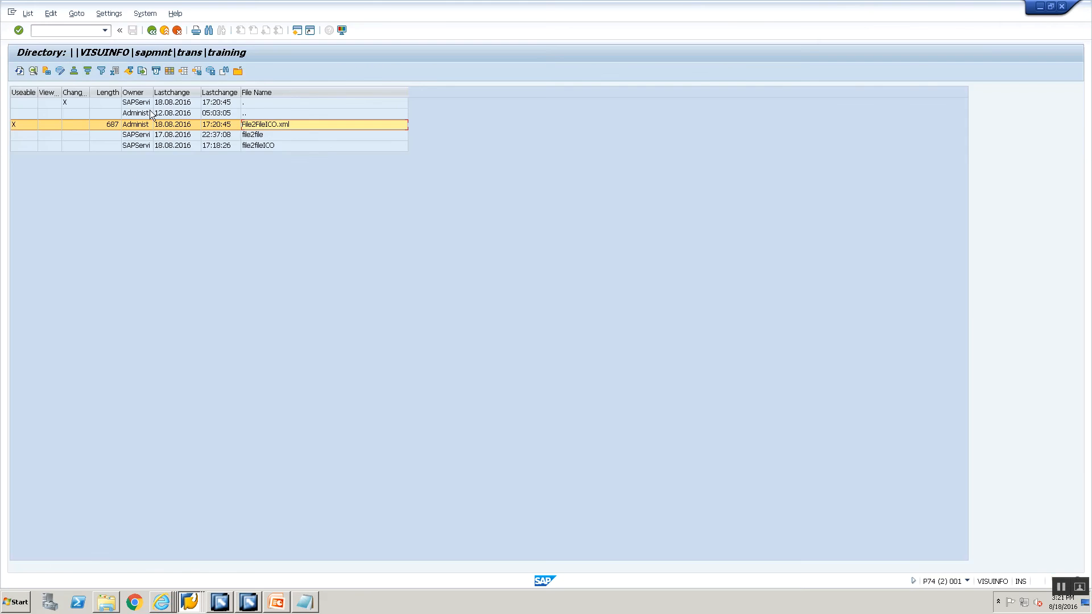
# Refresh the training directory and open file2fileICO to find File2File_ICO_00002.xml.
pyautogui.click(20, 71)
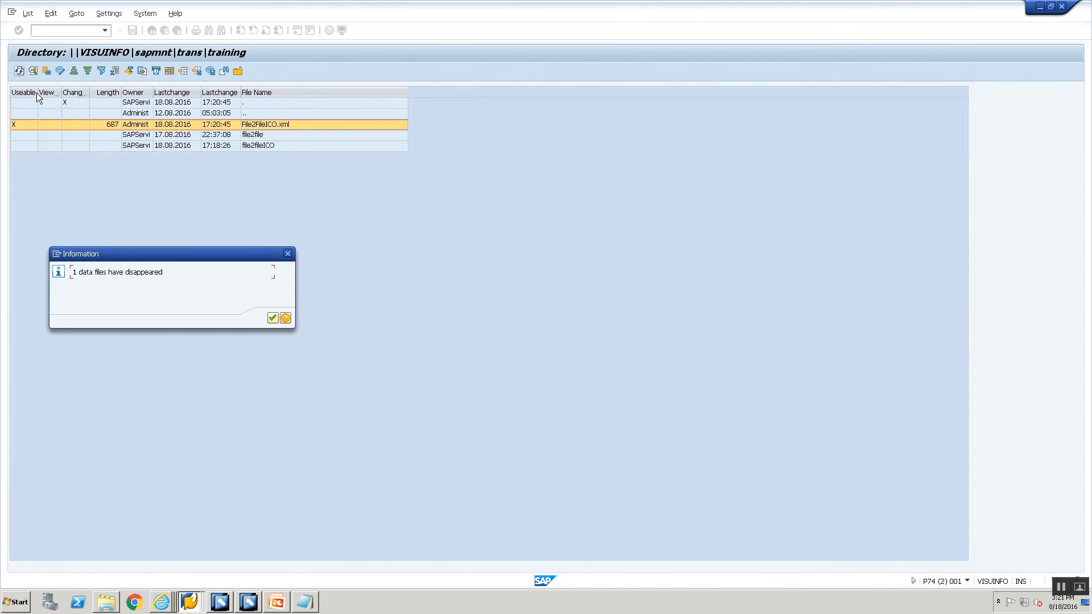
pyautogui.click(278, 317)
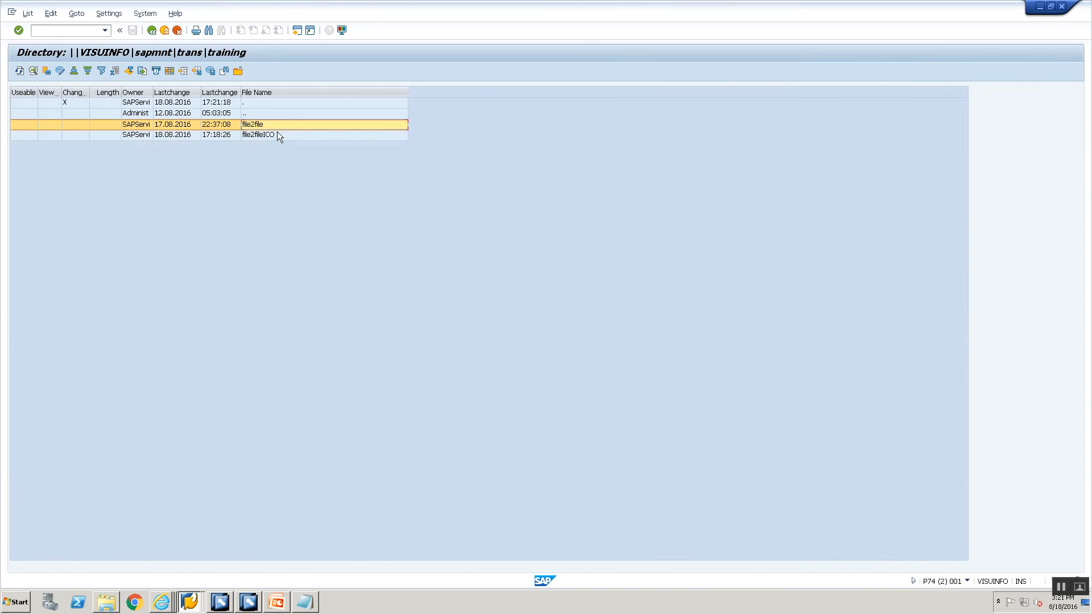
pyautogui.doubleClick(277, 132)
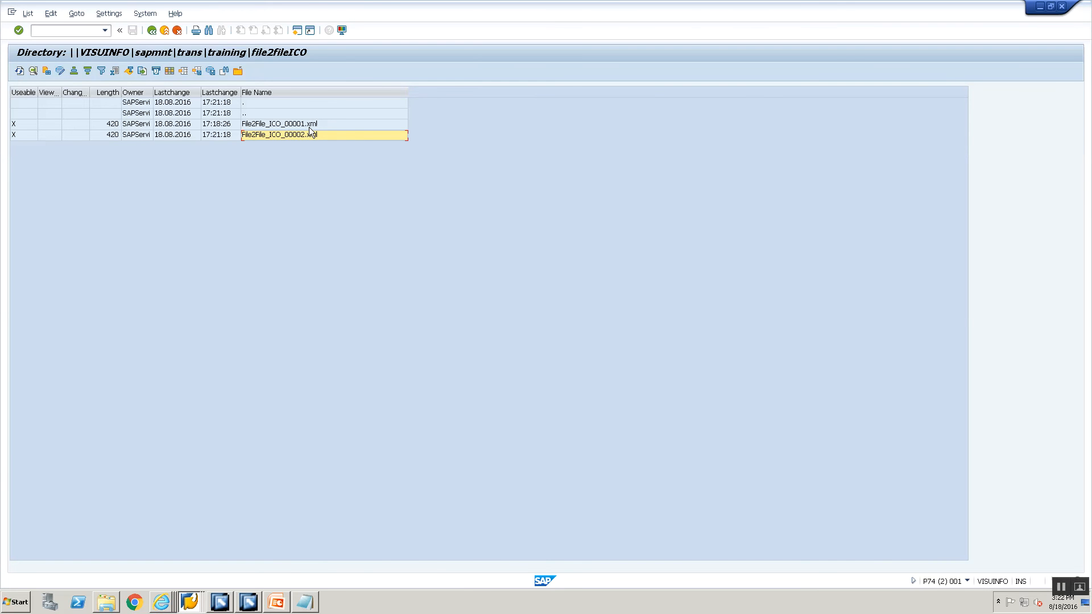
pyautogui.hotkey('alt', 'Tab')
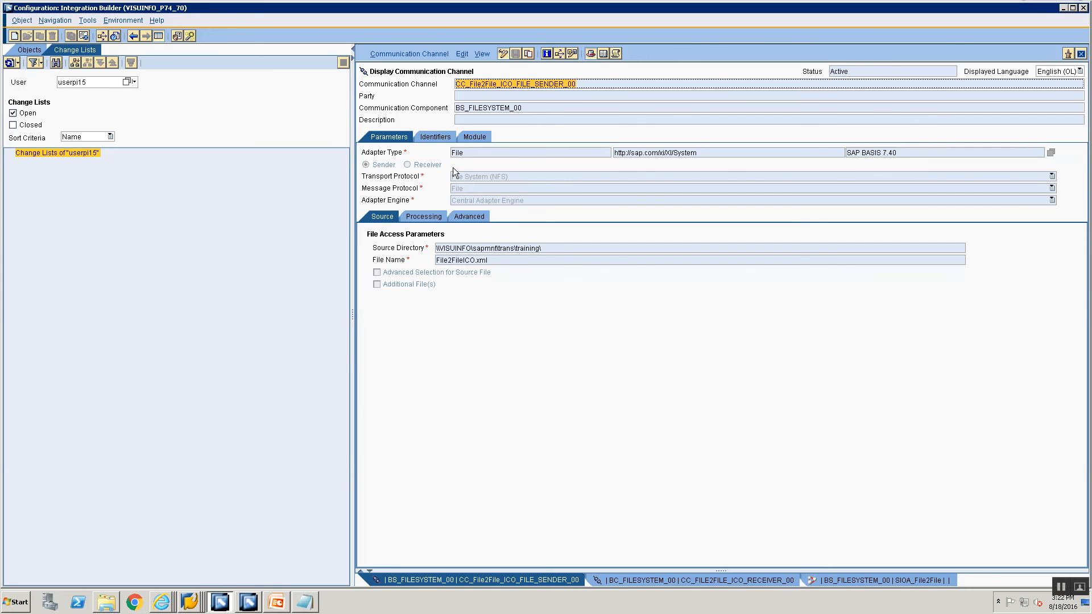
# Show receiver channel CC_FILE2FILE_ICO_RECEIVER_00 and the Objects tree listing File2File_ICO_00 objects.
pyautogui.click(690, 580)
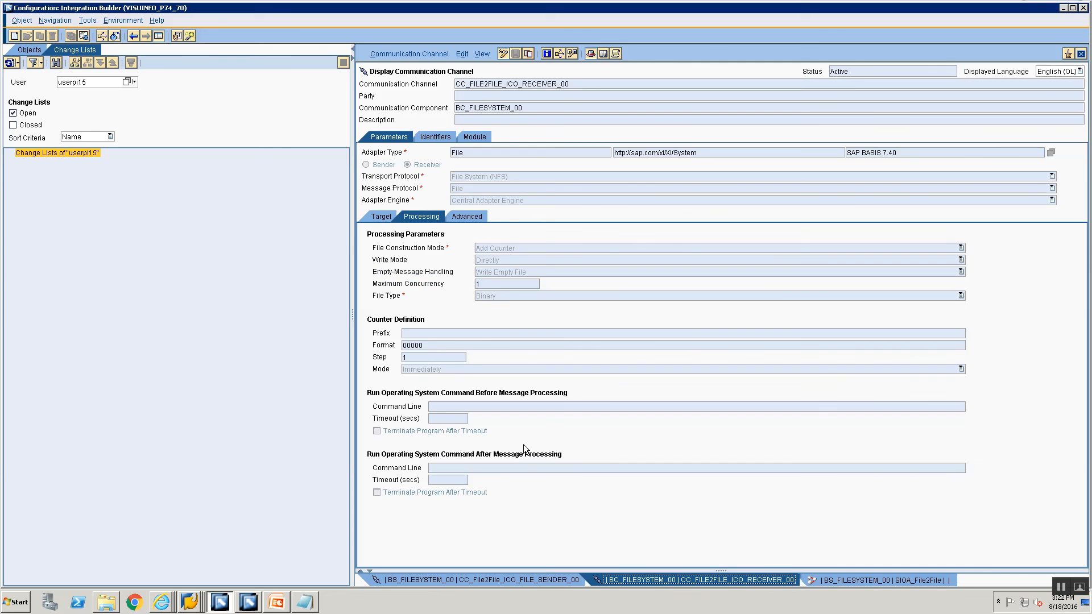
pyautogui.hotkey('alt', 'Tab')
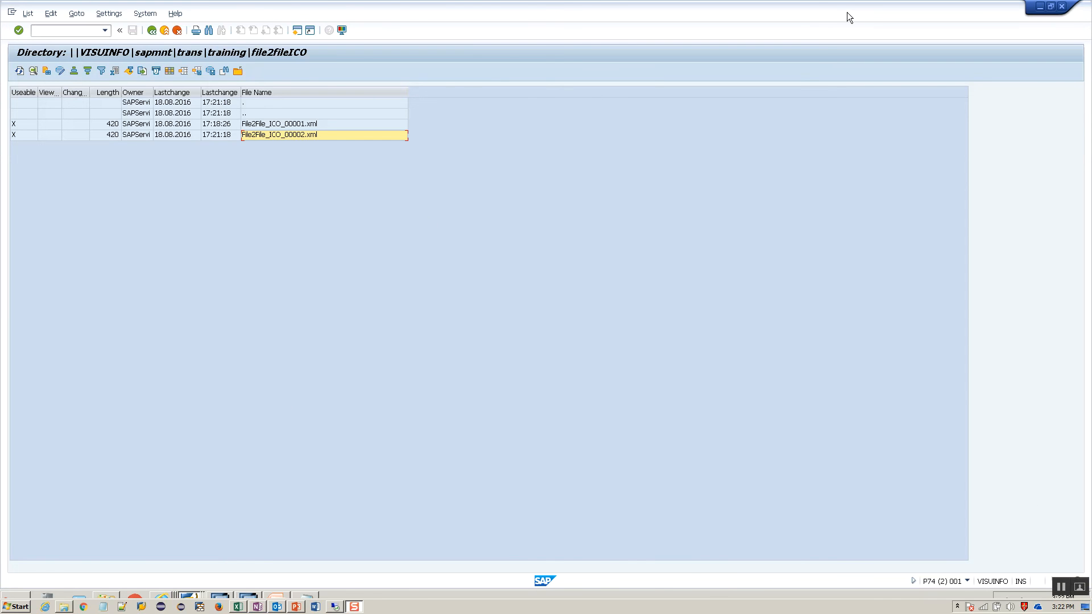
pyautogui.moveTo(788, 1)
pyautogui.click(748, 8)
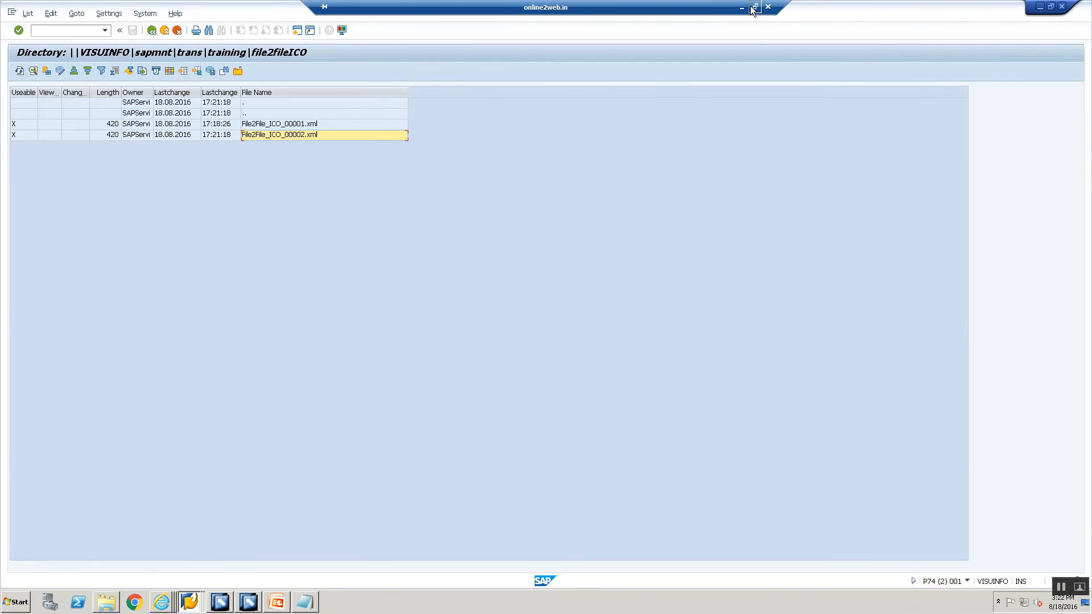
pyautogui.doubleClick(692, 13)
pyautogui.click(241, 606)
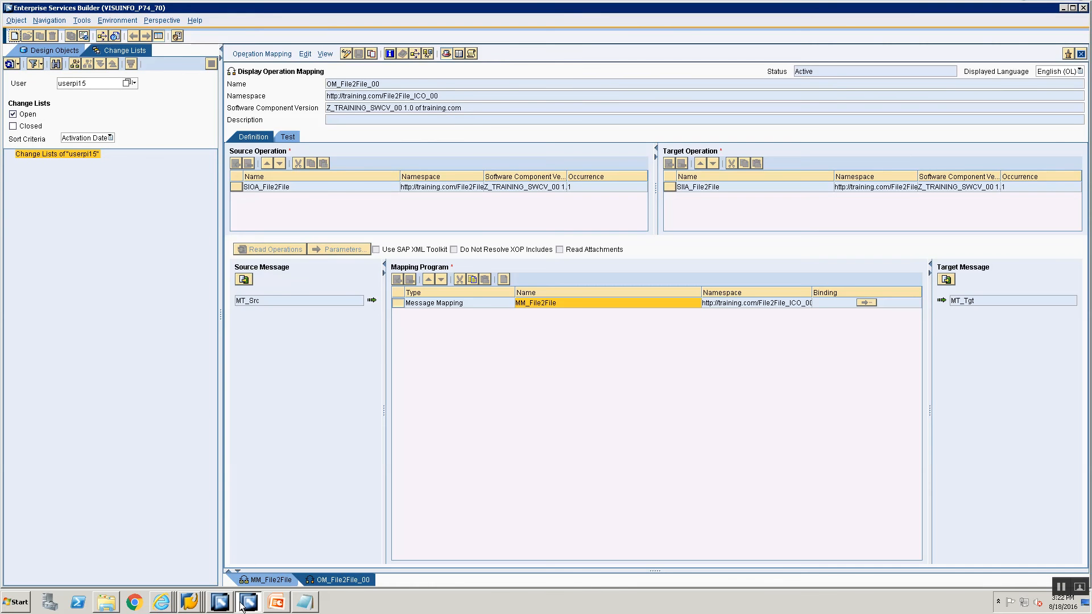
pyautogui.click(211, 605)
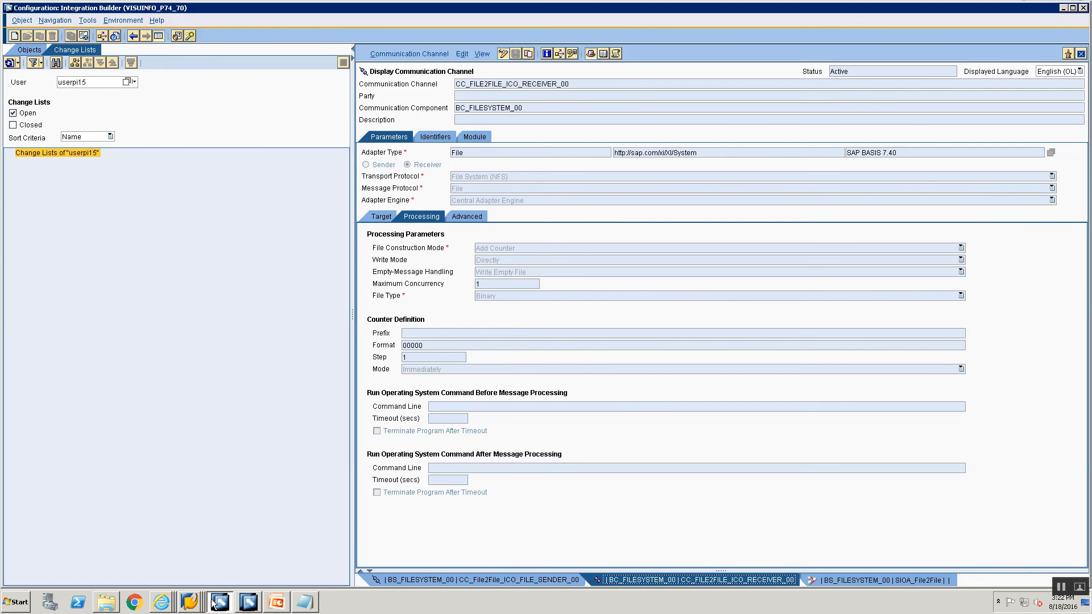
pyautogui.click(28, 50)
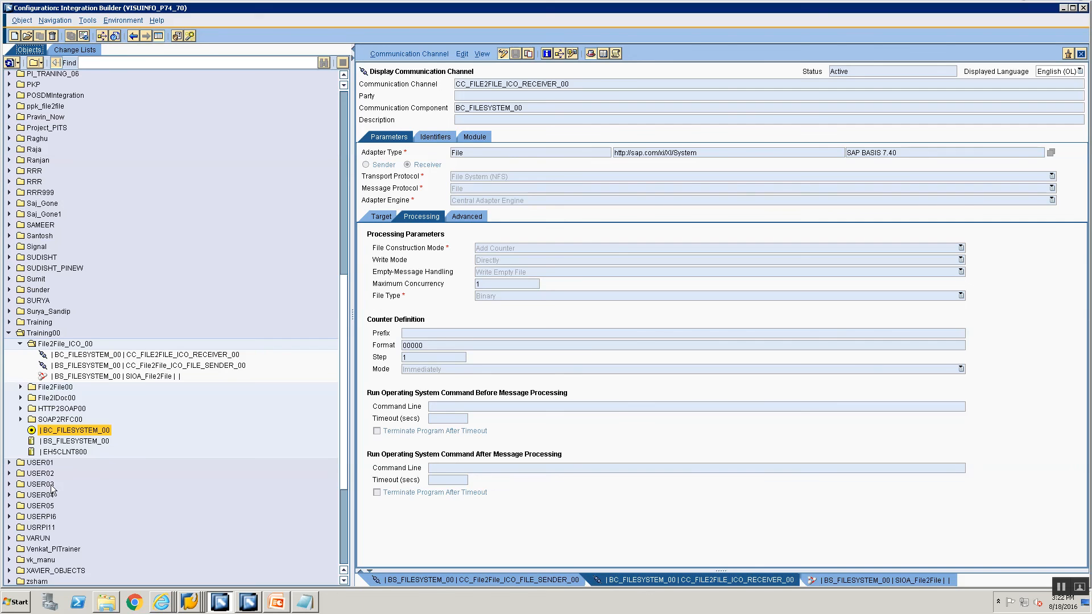
# Close all channel editors and the OM_File2File_00 and MM_File2File mapping editors.
pyautogui.rightClick(731, 581)
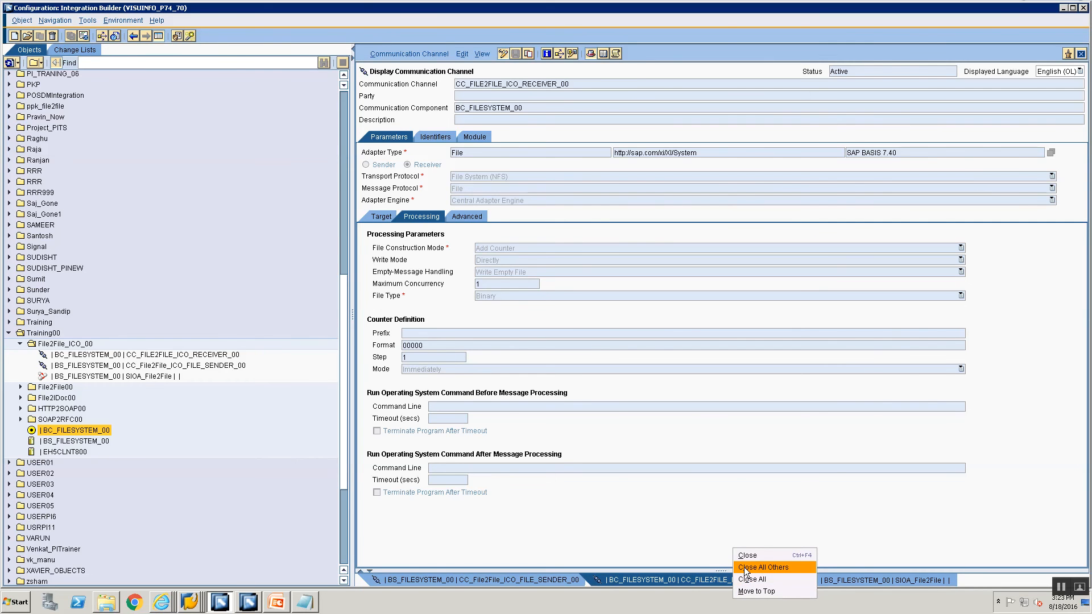
pyautogui.click(751, 579)
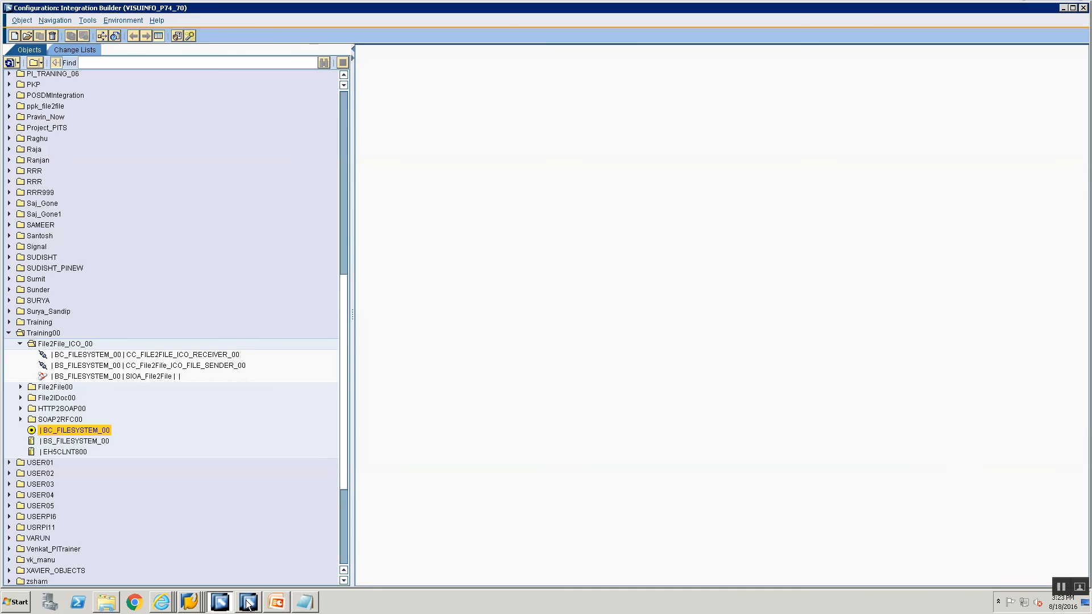
pyautogui.click(248, 602)
pyautogui.click(27, 49)
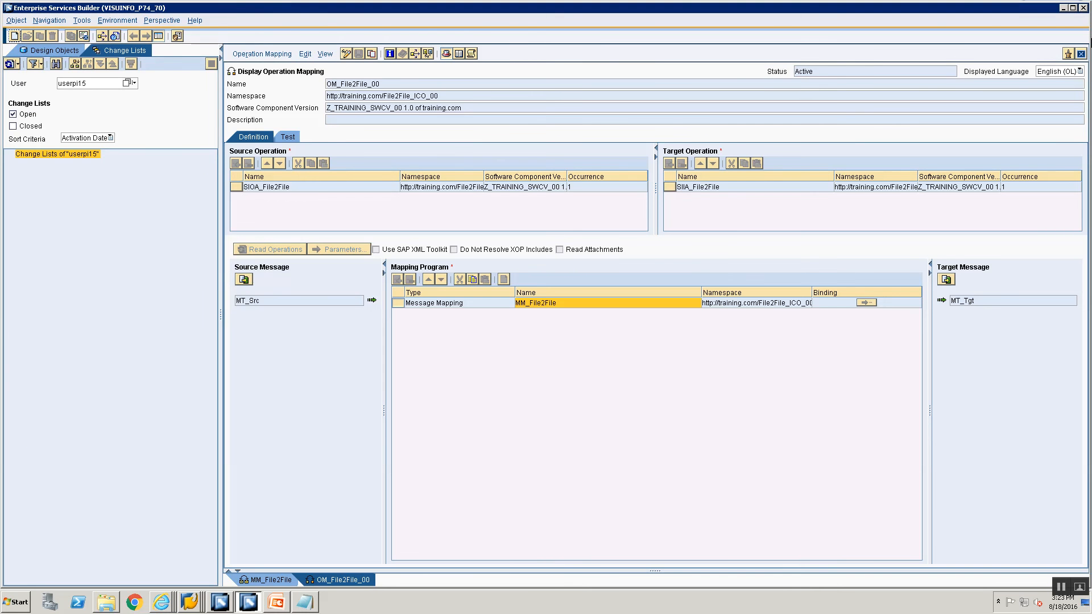
pyautogui.click(1081, 54)
pyautogui.click(1081, 54)
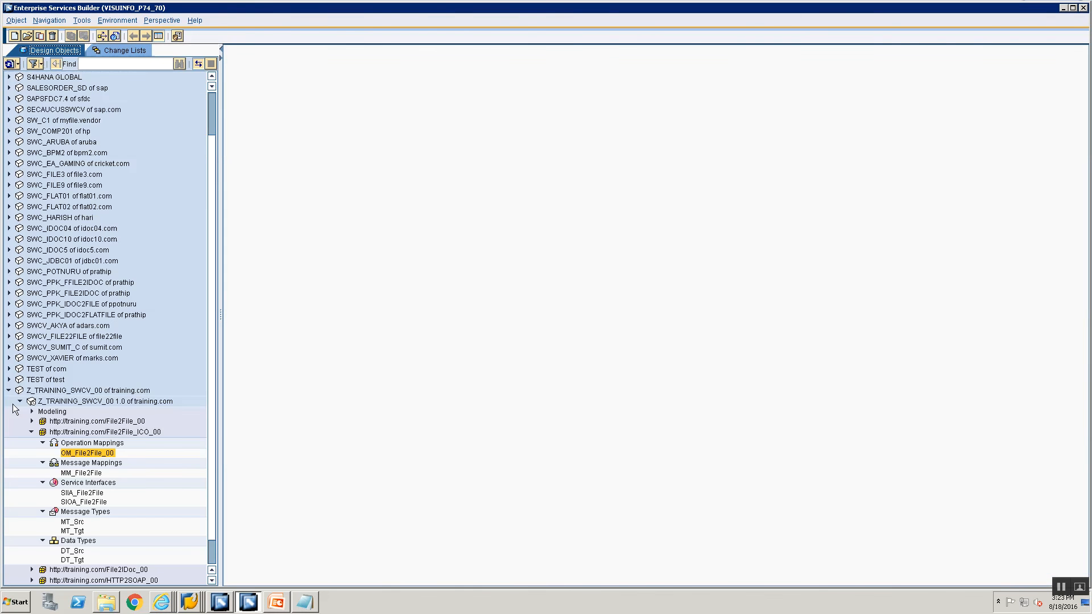
# Expand Z_TRAINING_SWCV_00 Imported Objects > RFCs and bring up the RFCs import actions.
pyautogui.scroll(-2, 34, 417)
pyautogui.click(32, 405)
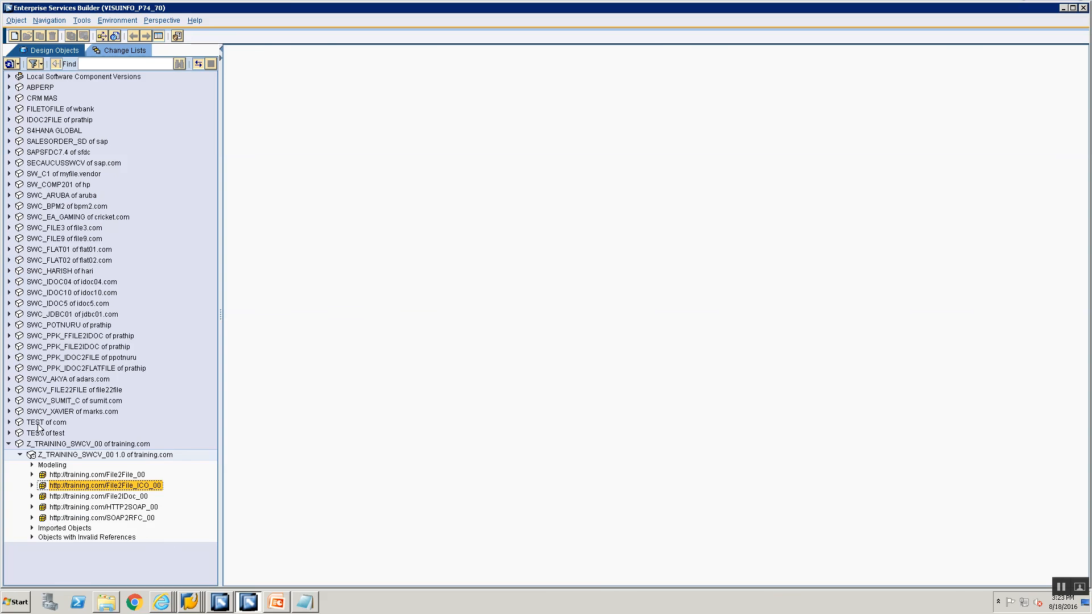
pyautogui.click(31, 528)
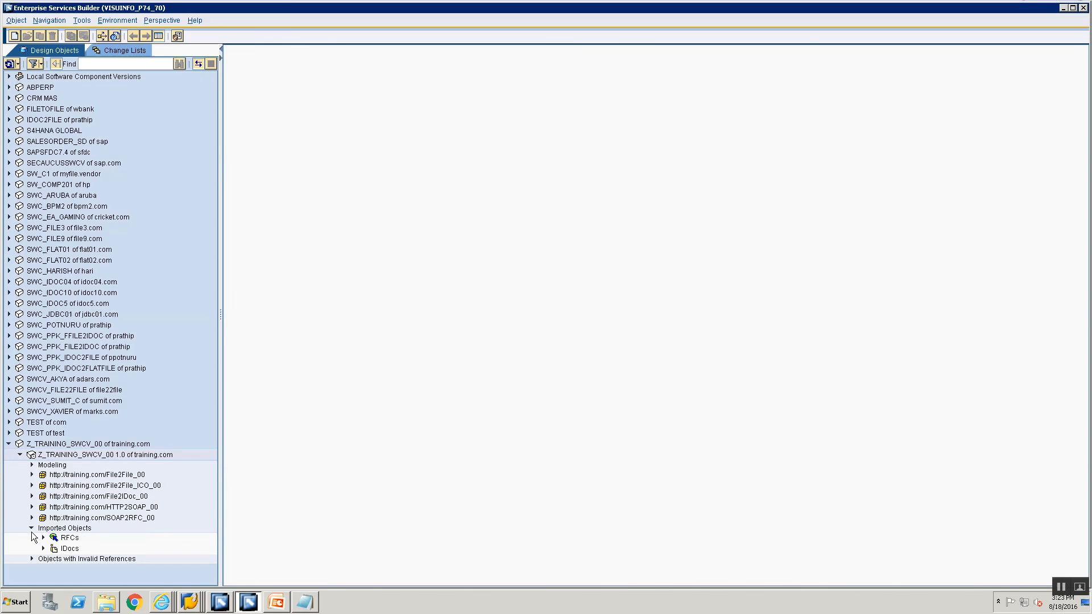
pyautogui.click(42, 537)
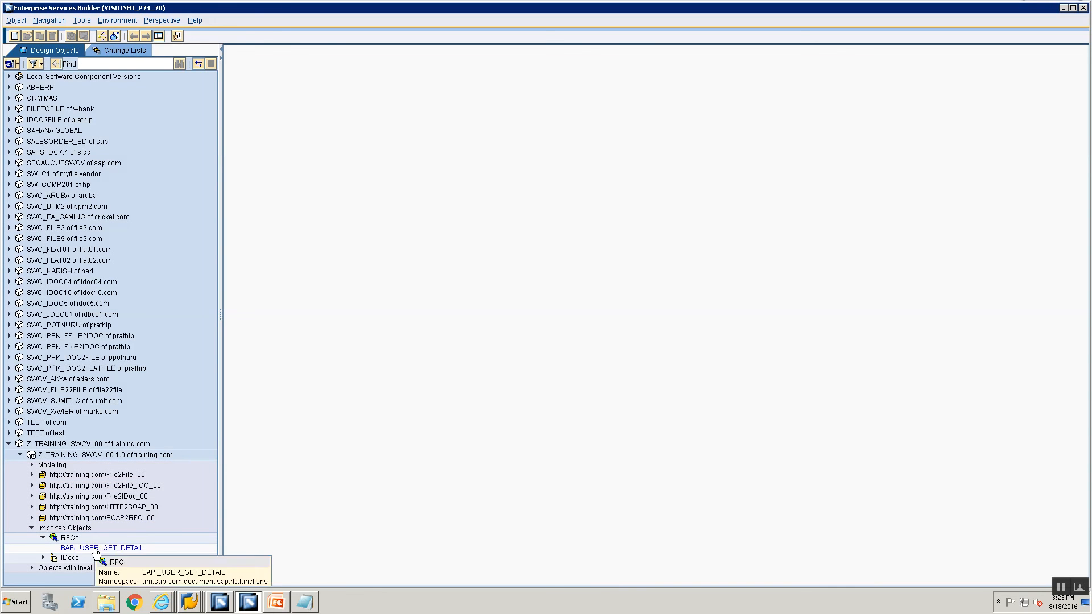
pyautogui.click(96, 547)
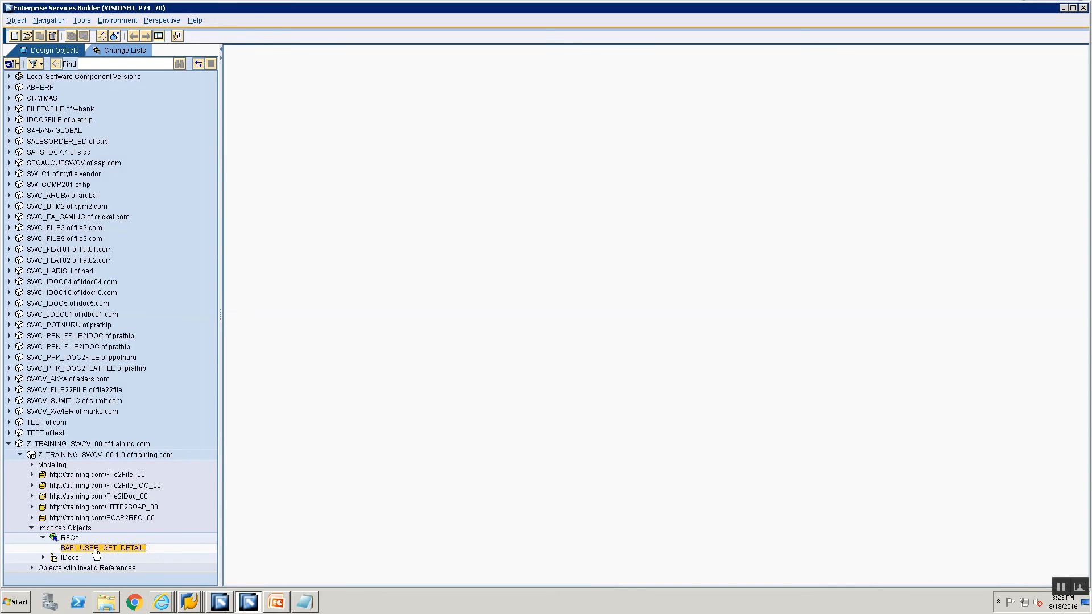
pyautogui.click(70, 535)
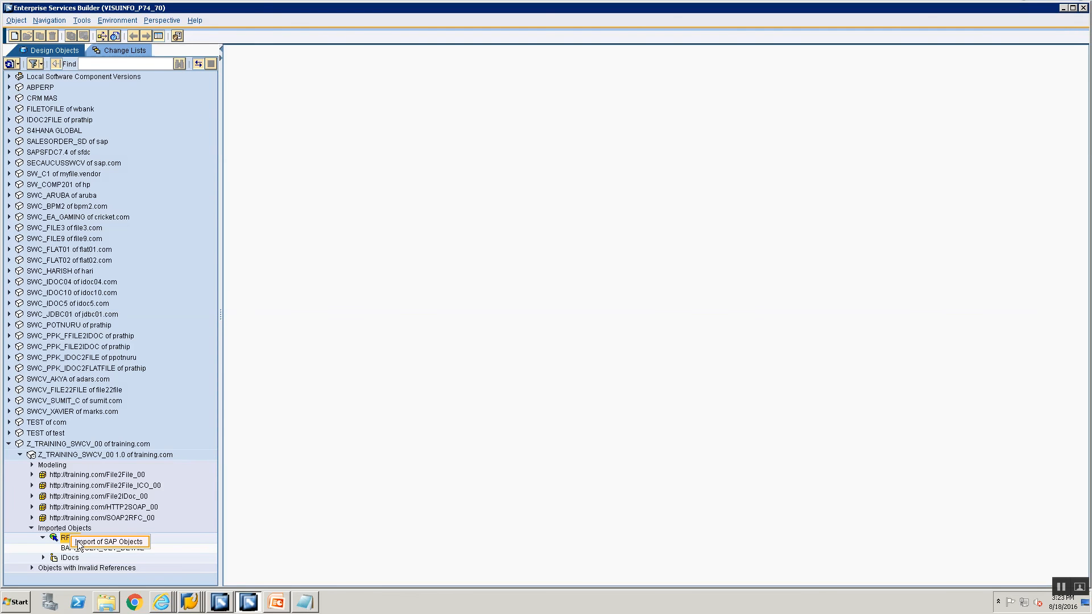
# Start importing SAP objects and copy server address 192.168.0.193 from SAP Logon's ECC TEST connection.
pyautogui.click(78, 542)
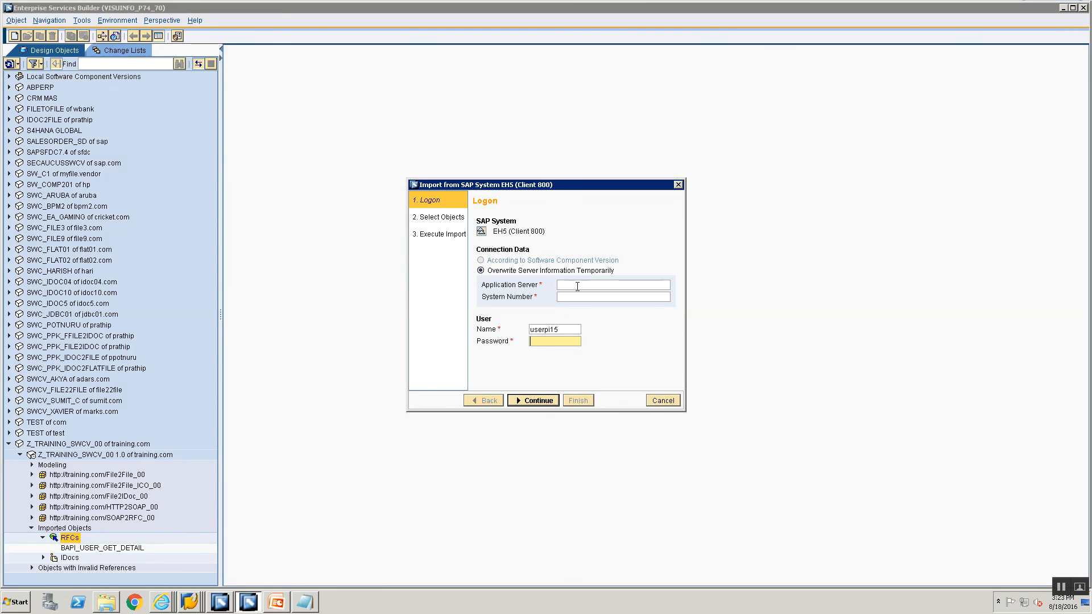
pyautogui.click(577, 285)
pyautogui.write('1')
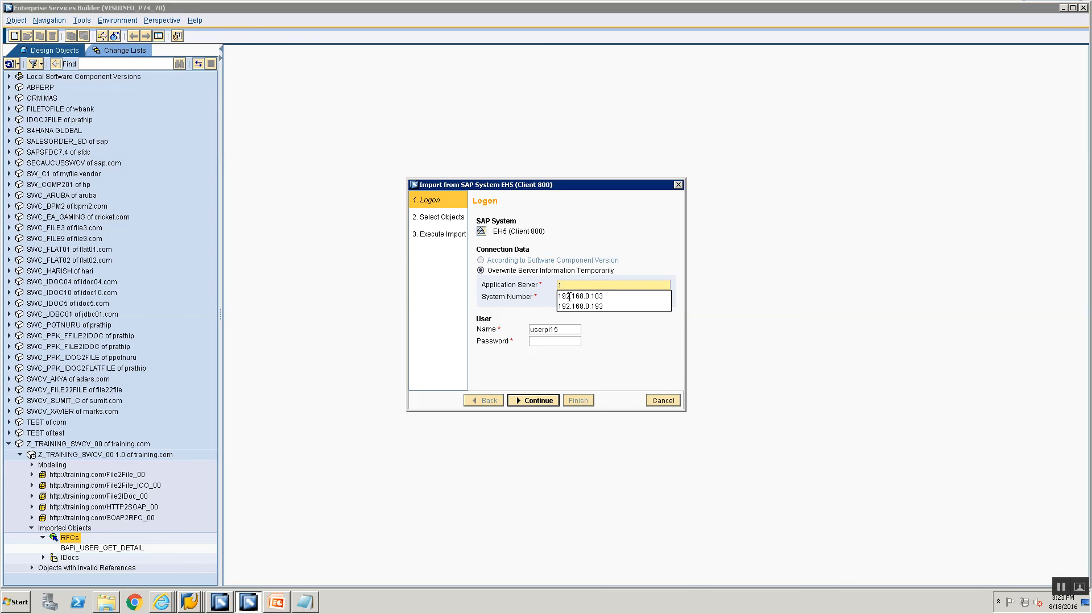
pyautogui.rightClick(189, 602)
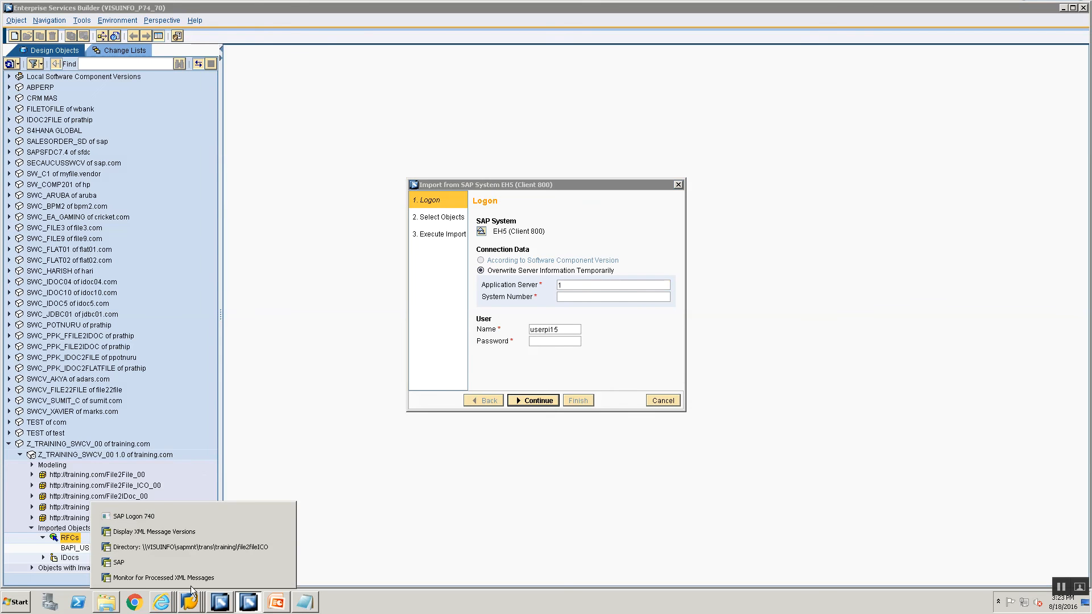
pyautogui.click(182, 514)
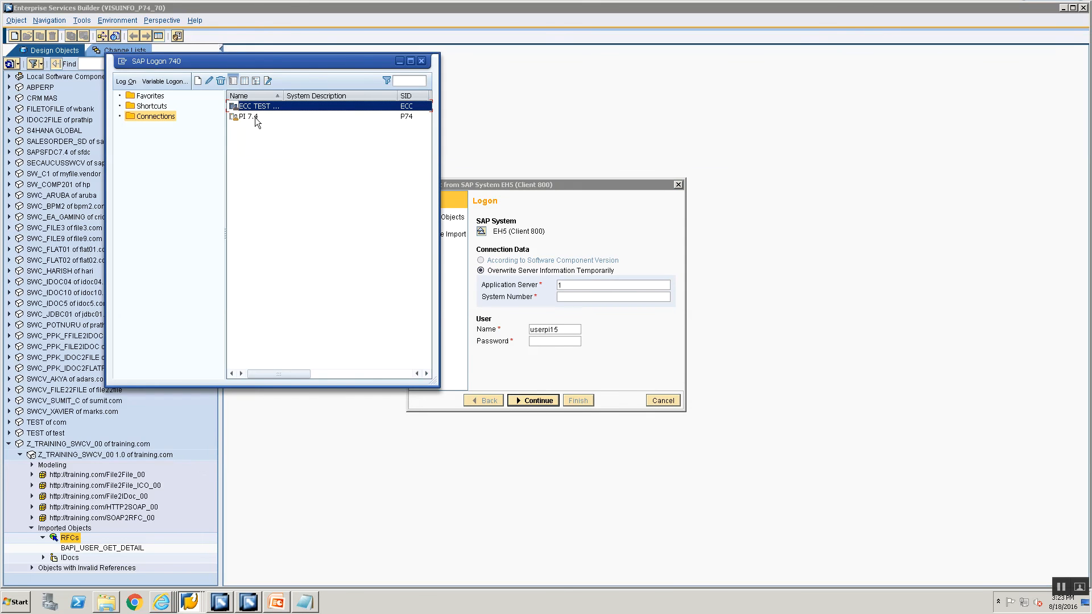
pyautogui.rightClick(252, 107)
pyautogui.click(278, 167)
pyautogui.moveTo(285, 209); pyautogui.dragTo(238, 211)
pyautogui.hotkey('ctrl', 'c')
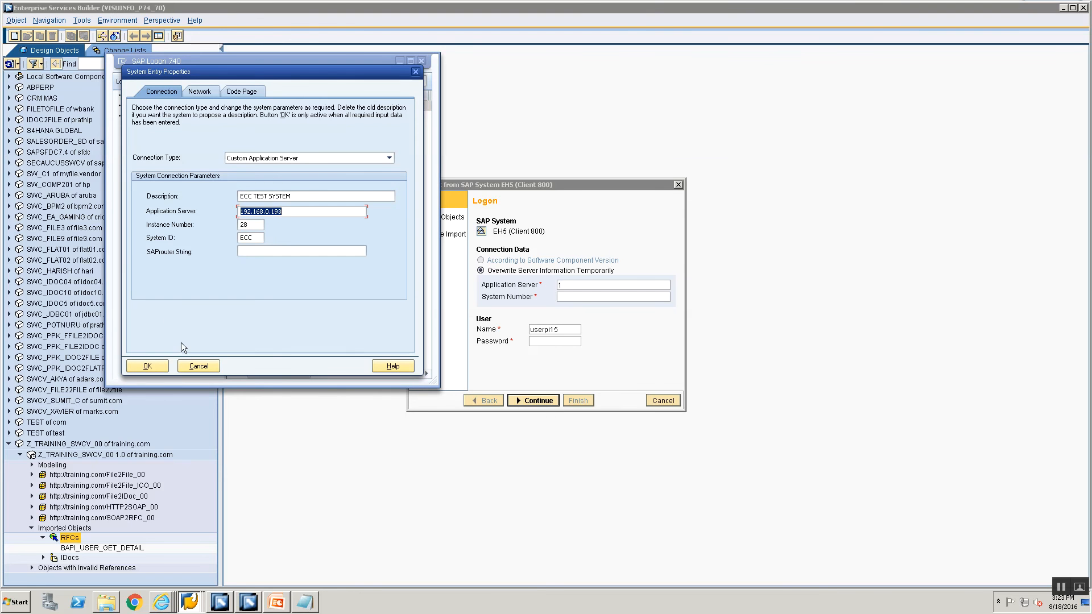
pyautogui.click(197, 365)
# Log on with application server 192.168.0.193, system number 28 and the account password.
pyautogui.click(560, 286)
pyautogui.press('BackSpace')
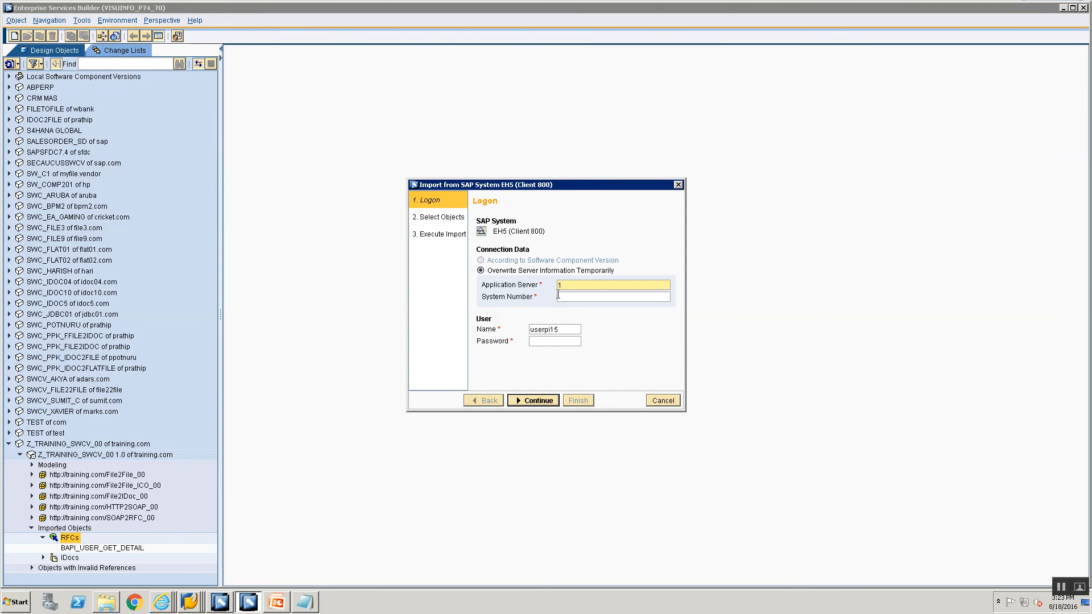
pyautogui.hotkey('ctrl', 'v')
pyautogui.click(559, 297)
pyautogui.write('28')
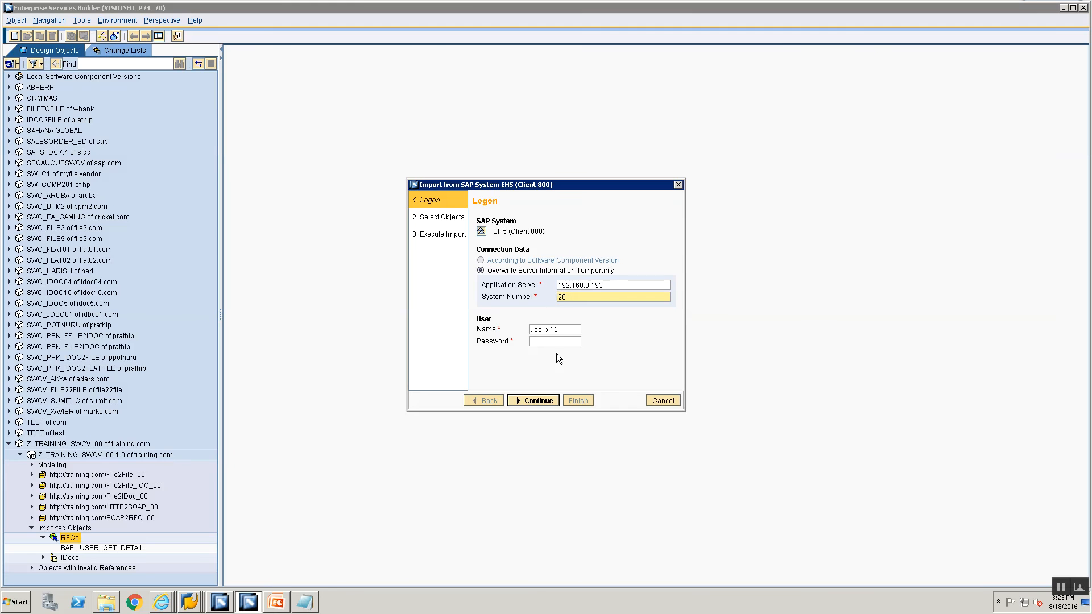
pyautogui.click(546, 341)
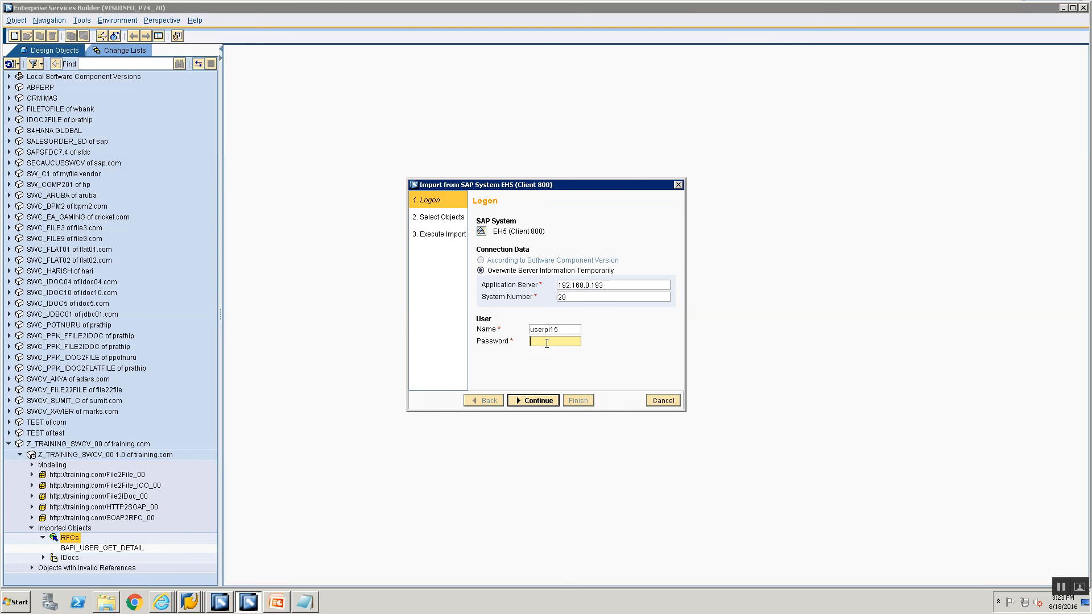
pyautogui.write('•••••••••••')
pyautogui.click(536, 401)
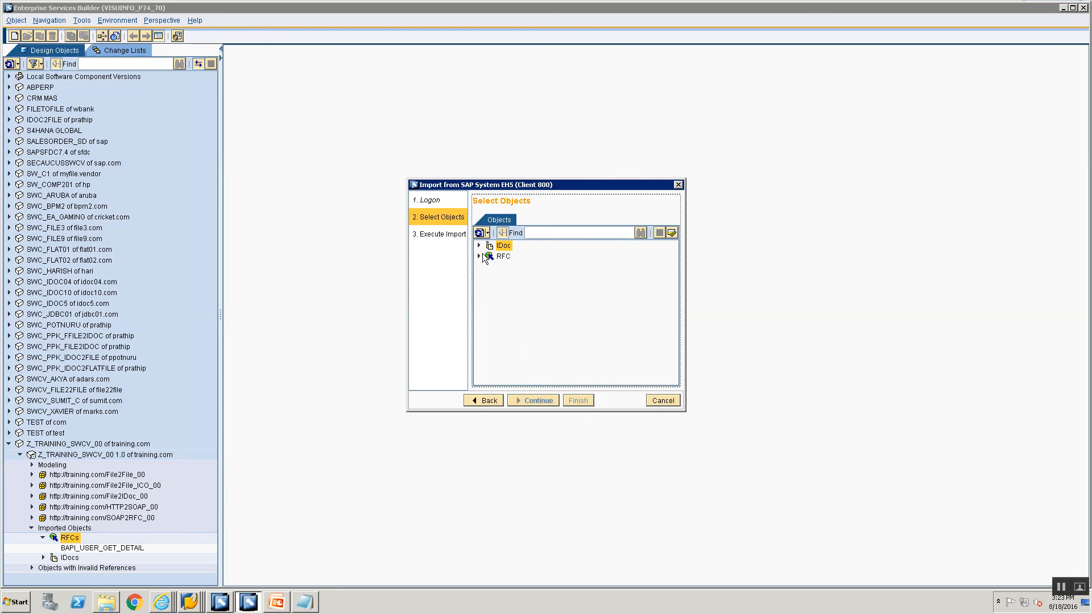
# Expand the EH5 RFC category and wait for function modules like _CCS_ACCEPT to load.
pyautogui.click(479, 256)
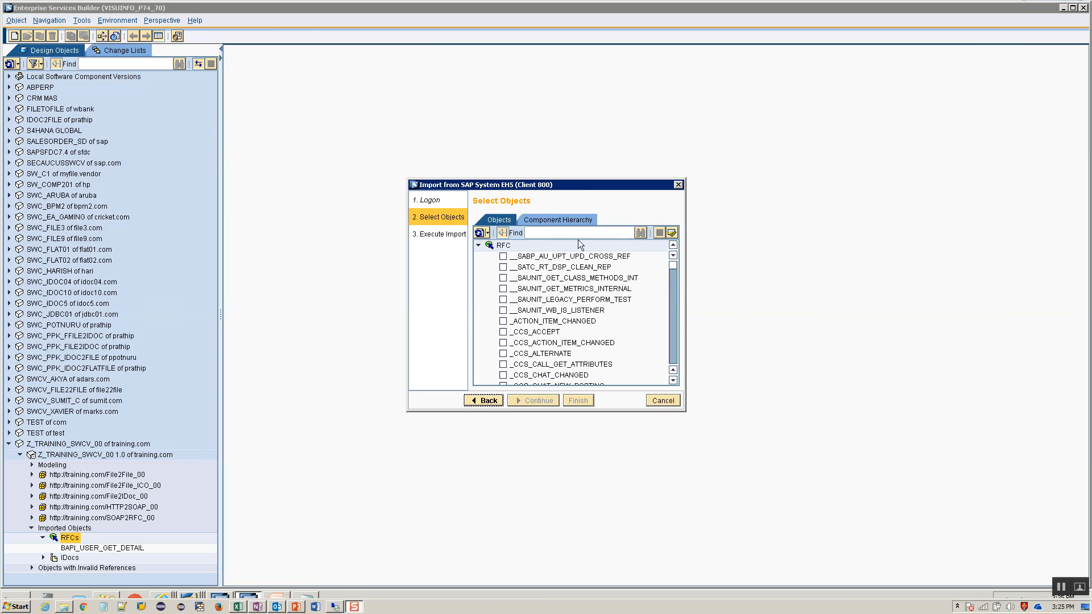
pyautogui.click(756, 5)
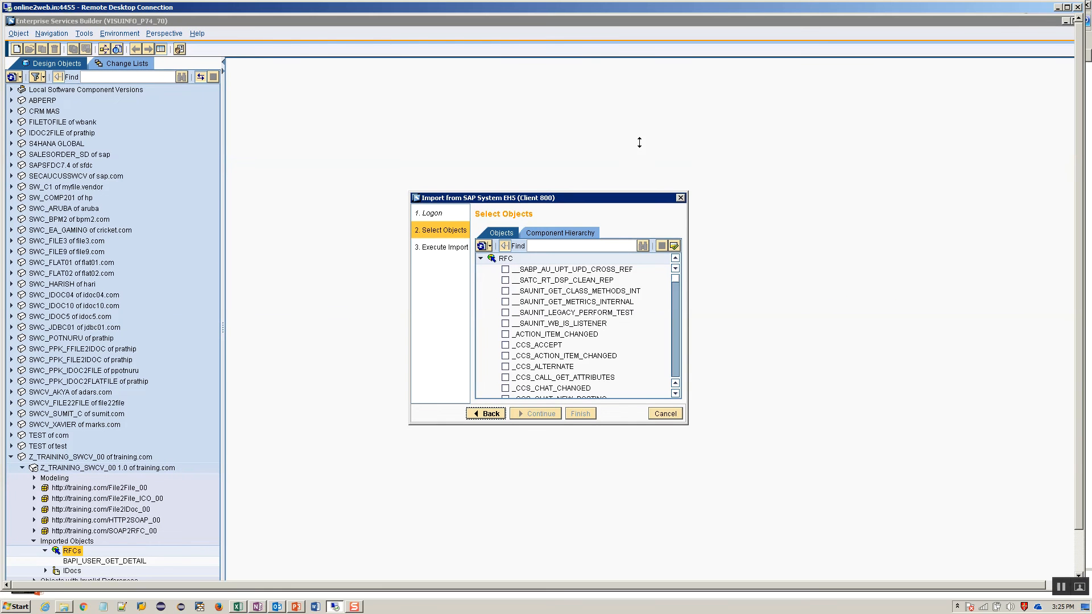
# Find and select BAPI_USER_EXISTENCE_CHECK, then continue and finish to start the import.
pyautogui.doubleClick(768, 8)
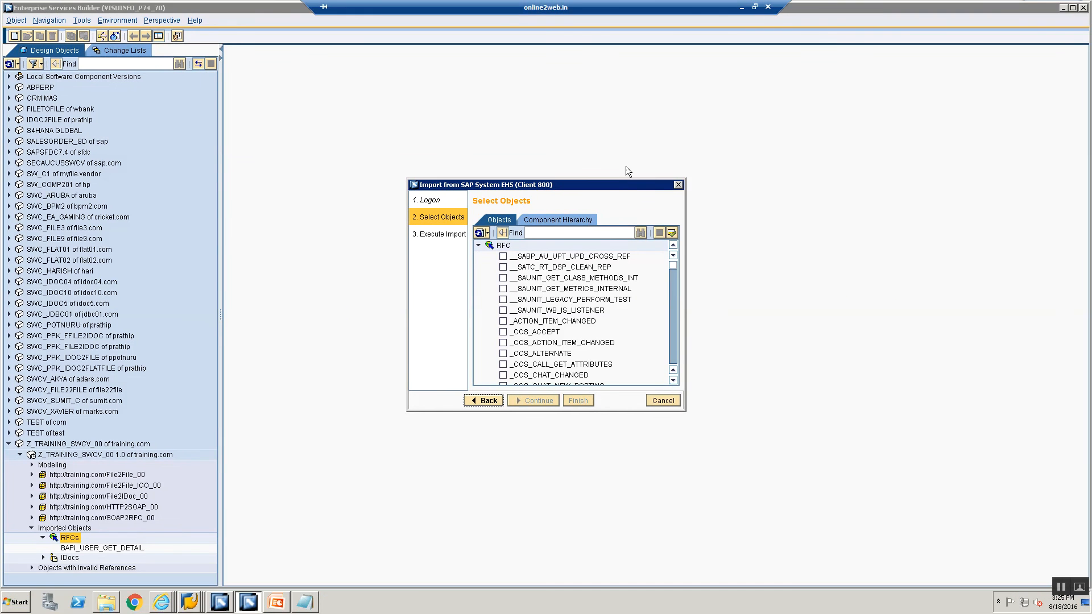
pyautogui.click(586, 232)
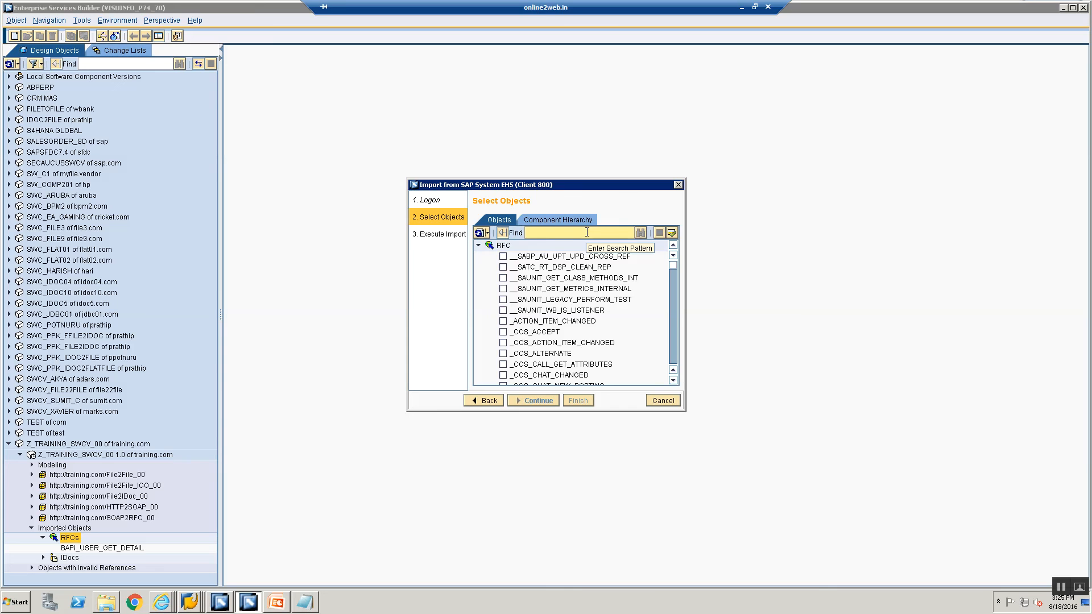
pyautogui.write('BAPI_')
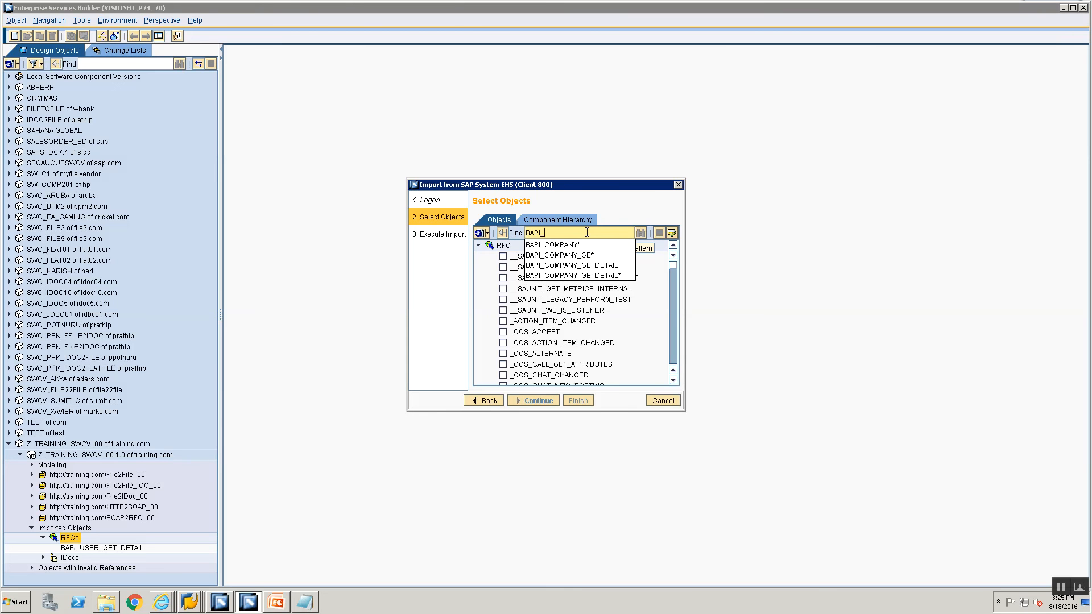
pyautogui.write('USER_EXIS')
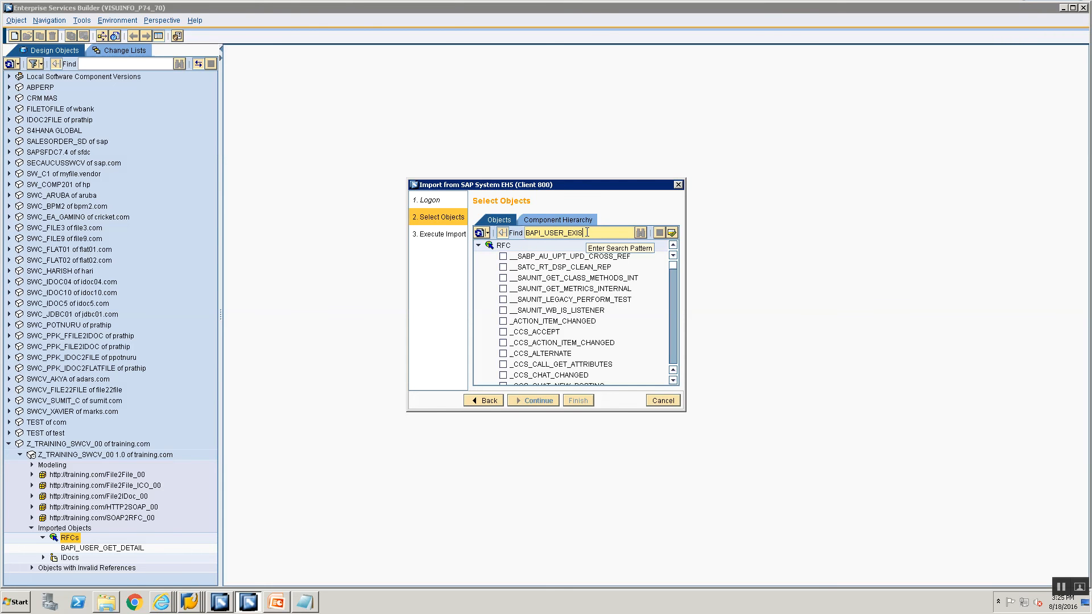
pyautogui.write('TENCE_CHECK')
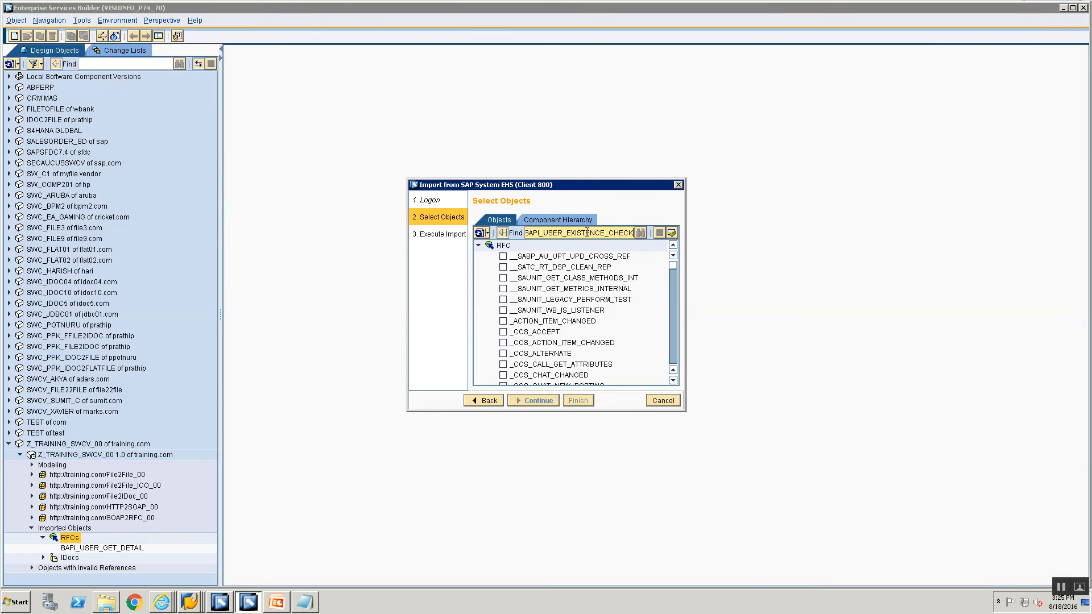
pyautogui.press('Return')
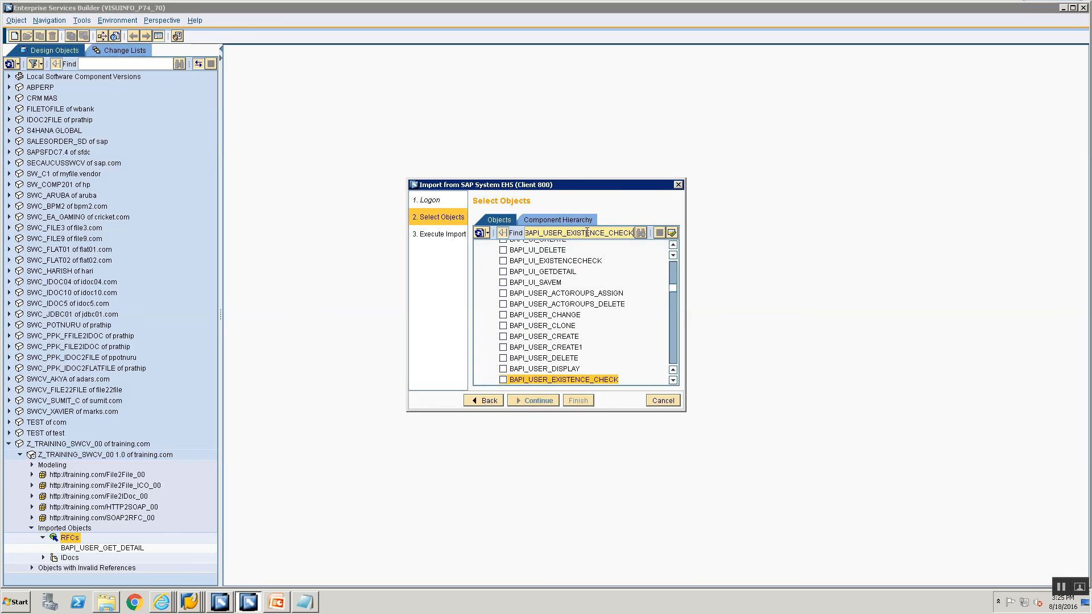
pyautogui.click(502, 380)
pyautogui.click(517, 401)
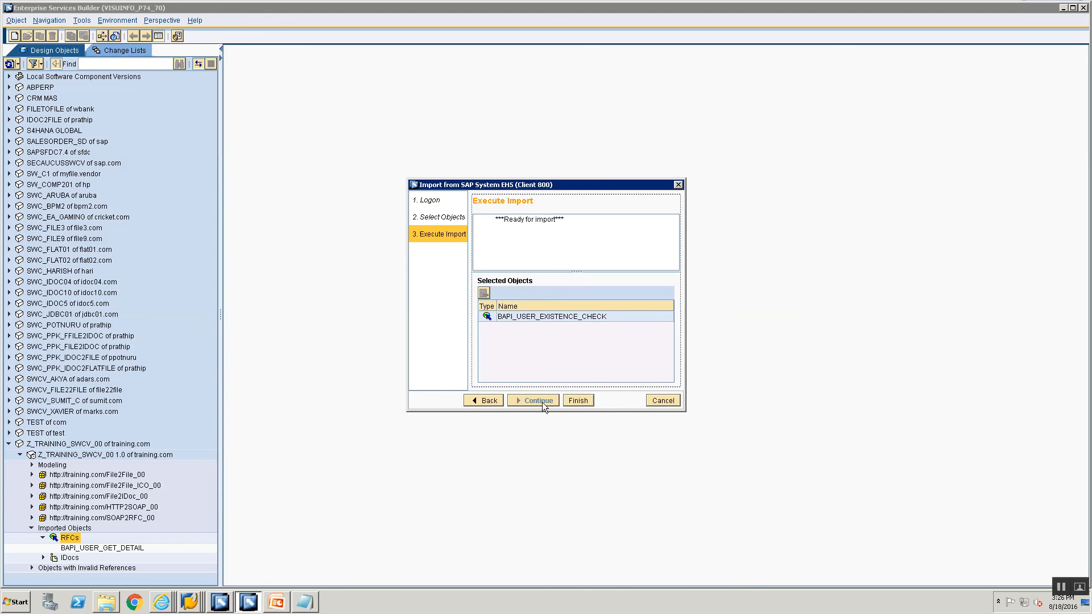
pyautogui.click(566, 400)
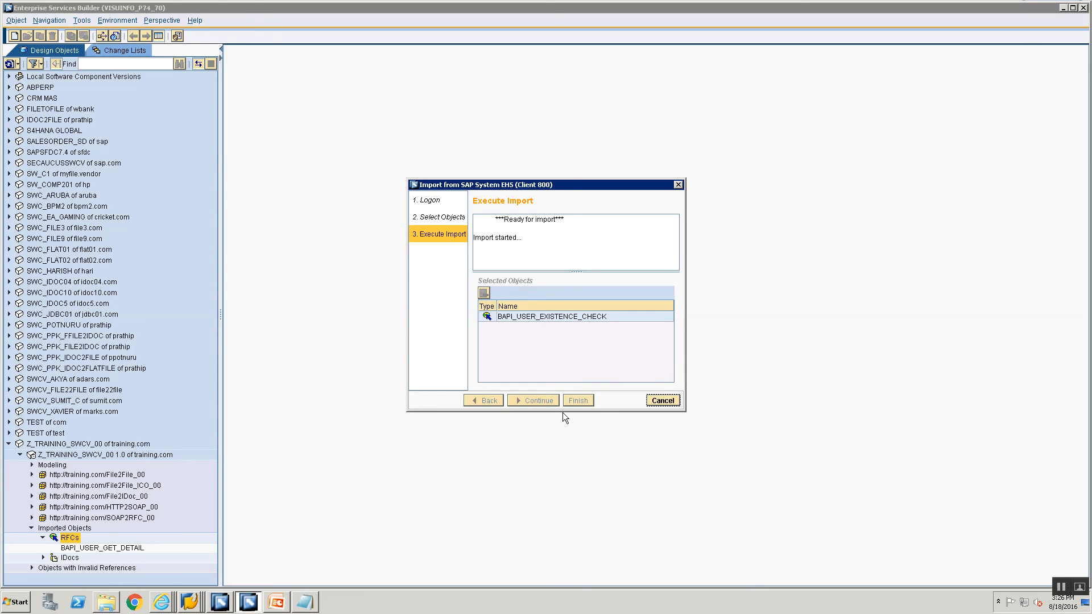
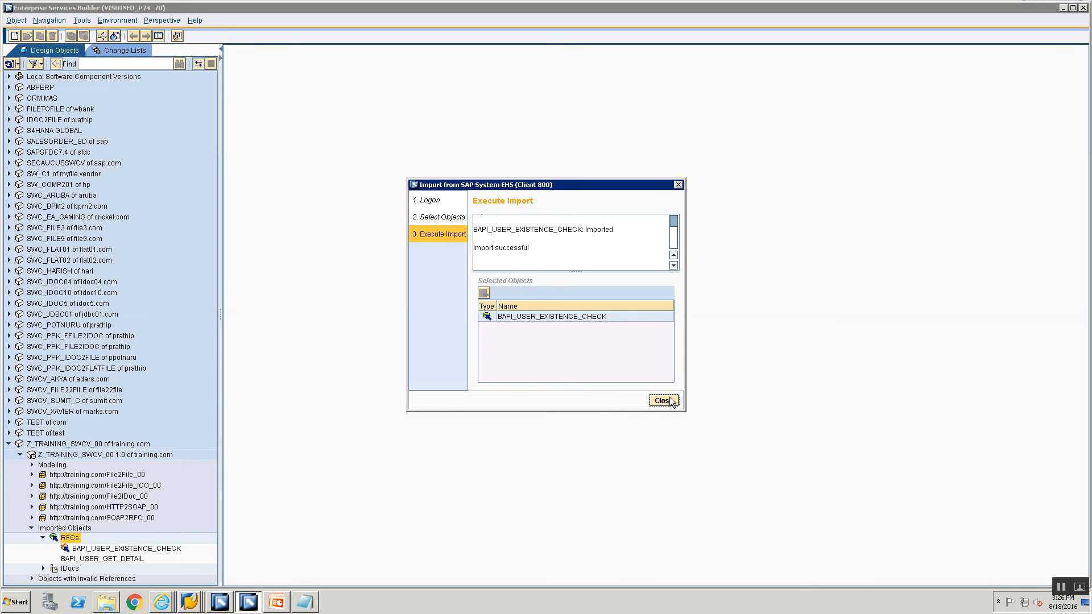
# Close the import dialog now that BAPI_USER_EXISTENCE_CHECK has been imported.
pyautogui.click(662, 401)
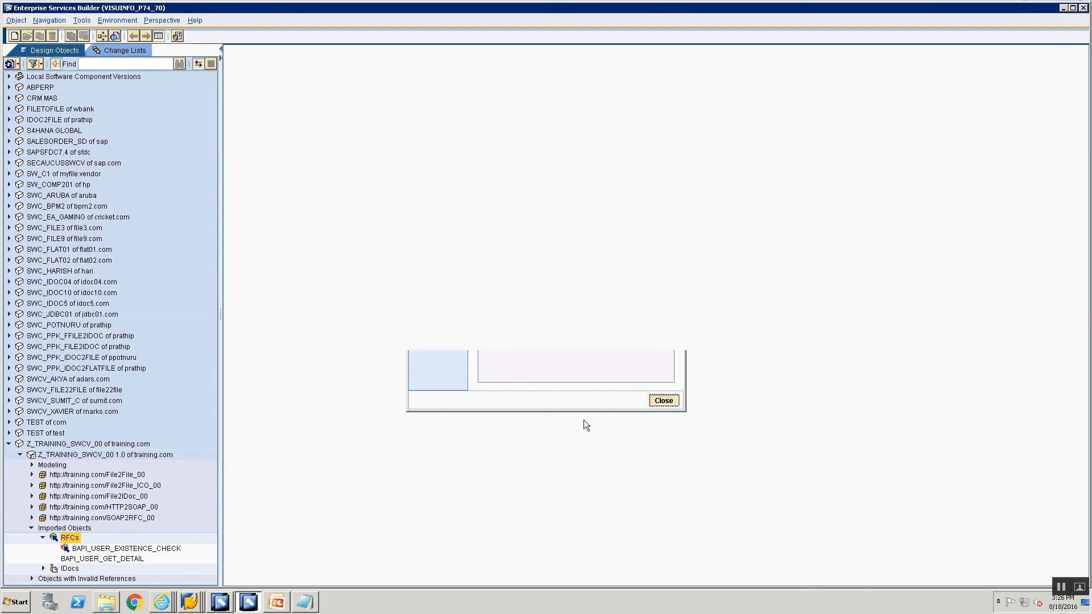
pyautogui.rightClick(91, 475)
pyautogui.click(99, 482)
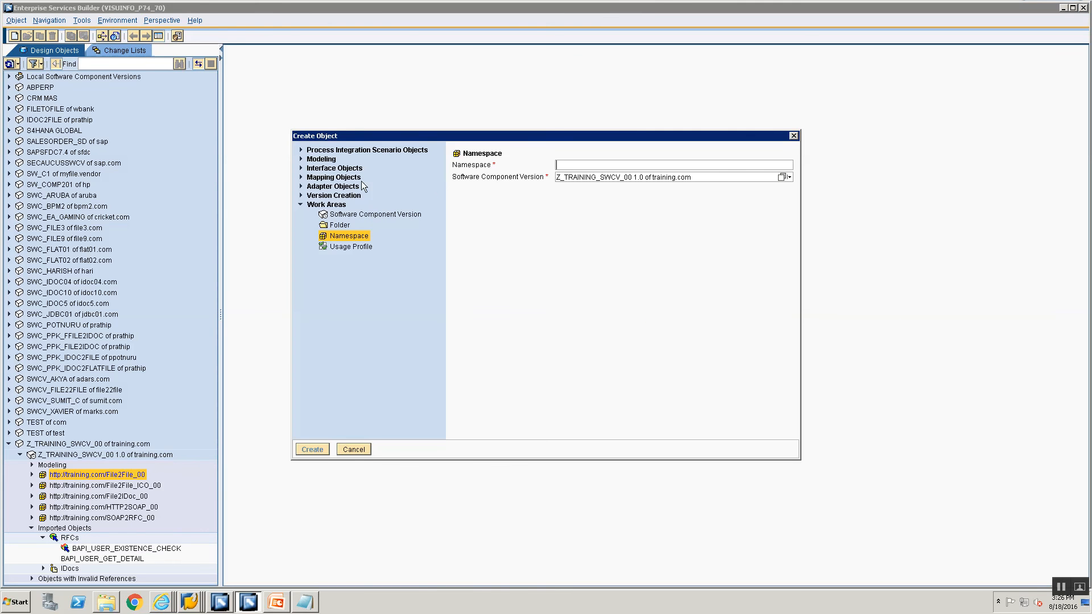
pyautogui.write('http://training.com/SOAP2RF')
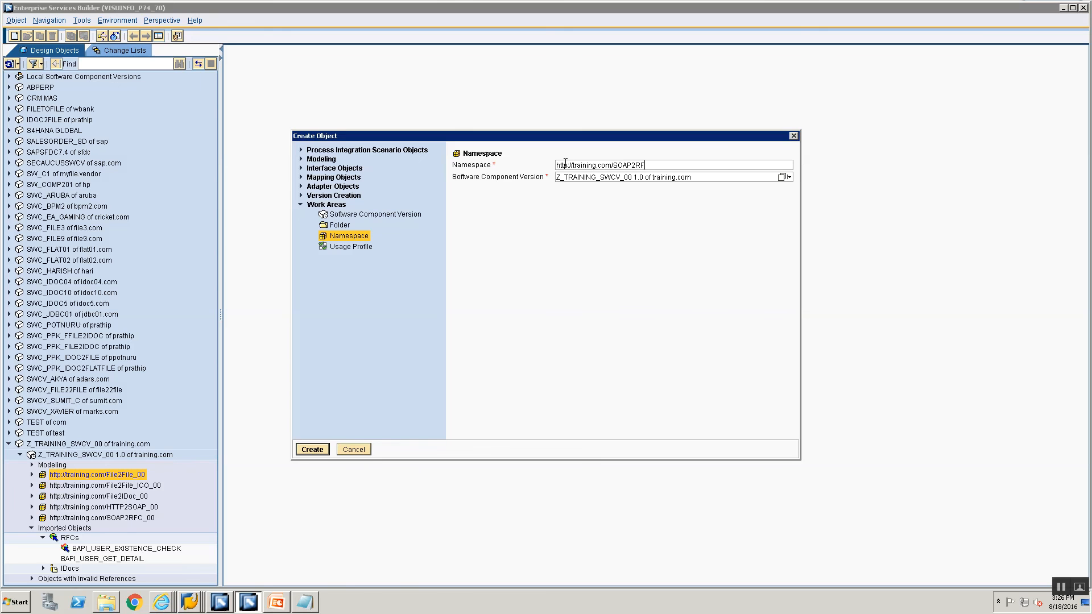
pyautogui.write('C_ICO_00')
pyautogui.press('Return')
# Describe it as 'Namespace for SOAP 2 RFC Scenario using Integrated Configuration' and save.
pyautogui.click(724, 198)
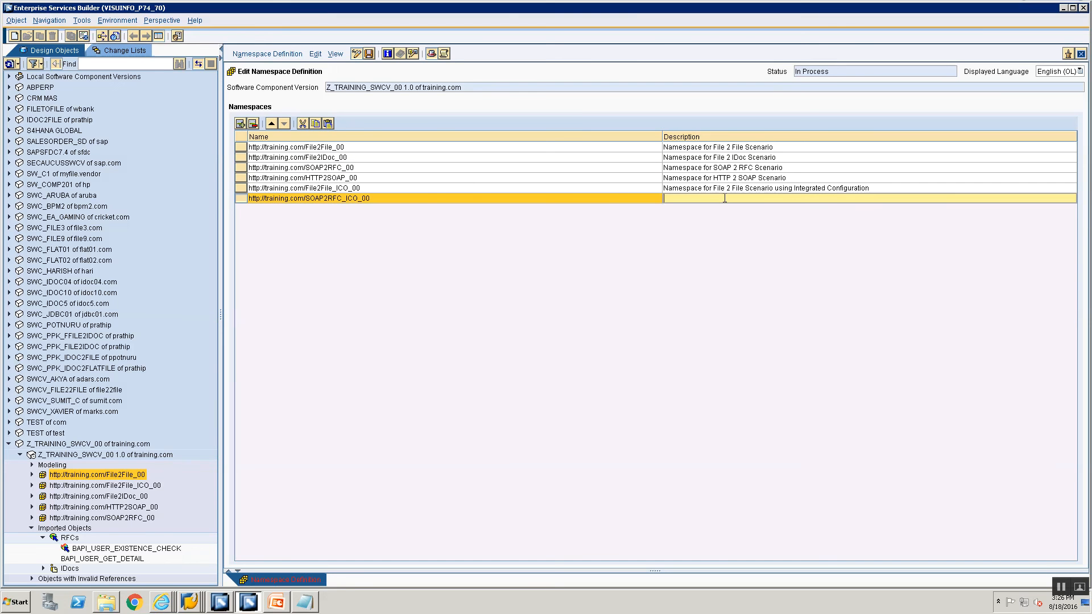
pyautogui.write('Namespace for SOAP 2 RFC Scenario using Integrated Configuration')
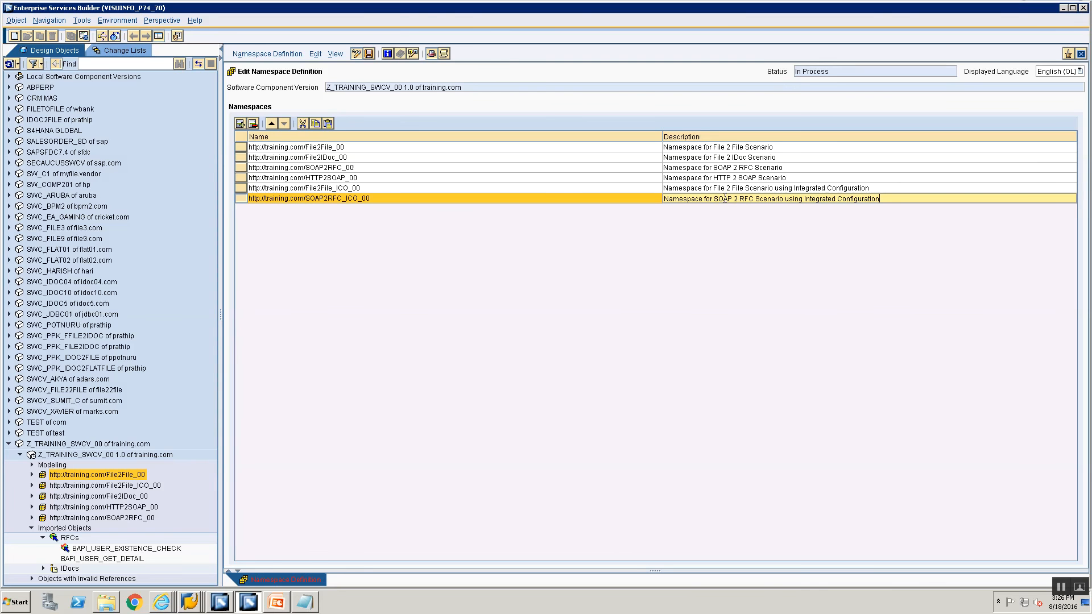
pyautogui.hotkey('ctrl', 's')
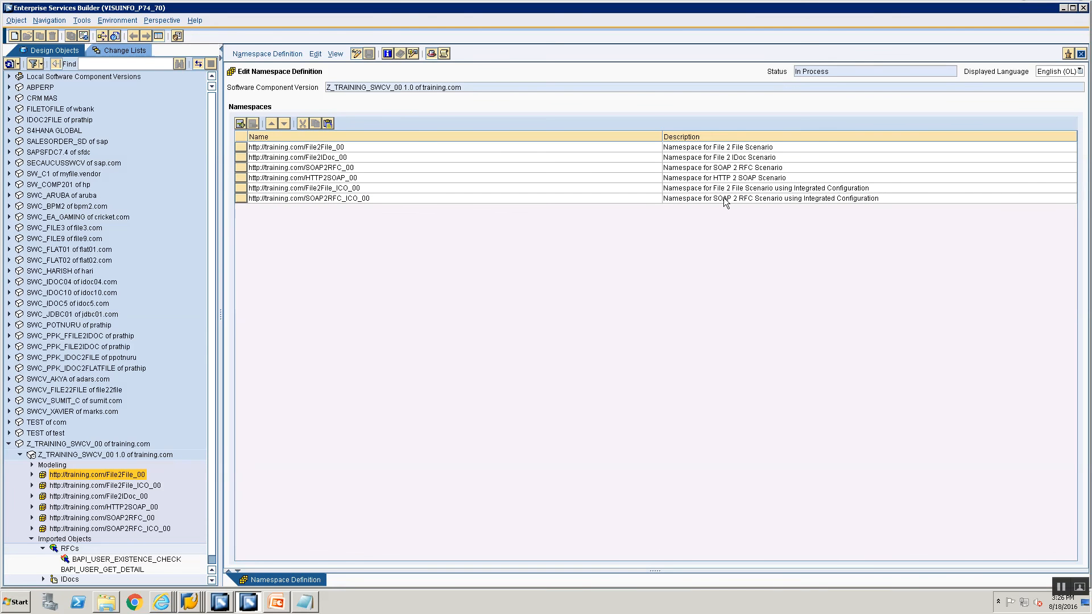
pyautogui.scroll(-1, 73, 494)
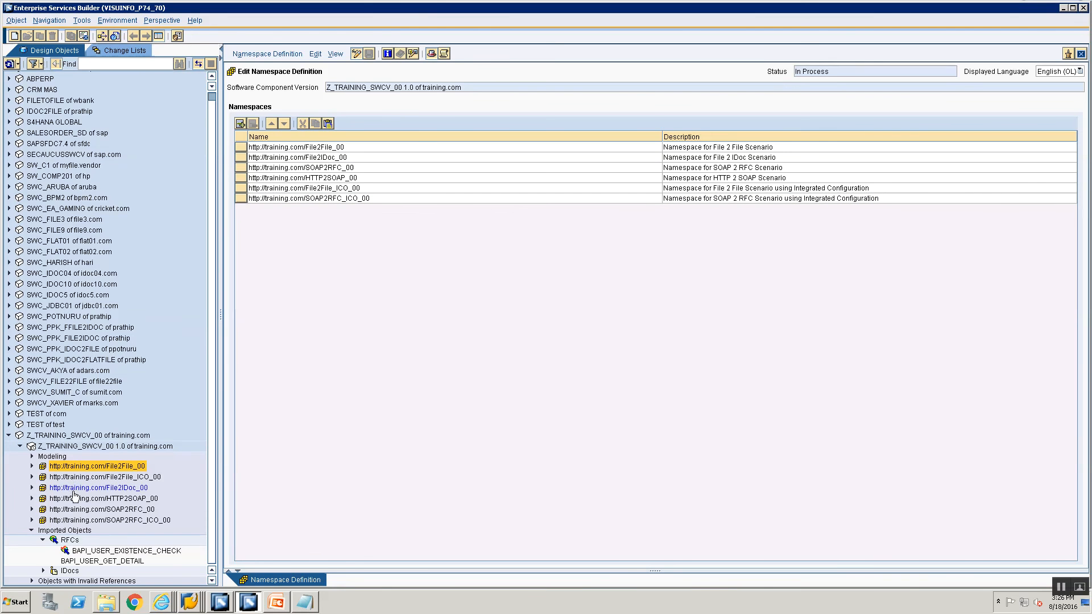
pyautogui.click(83, 520)
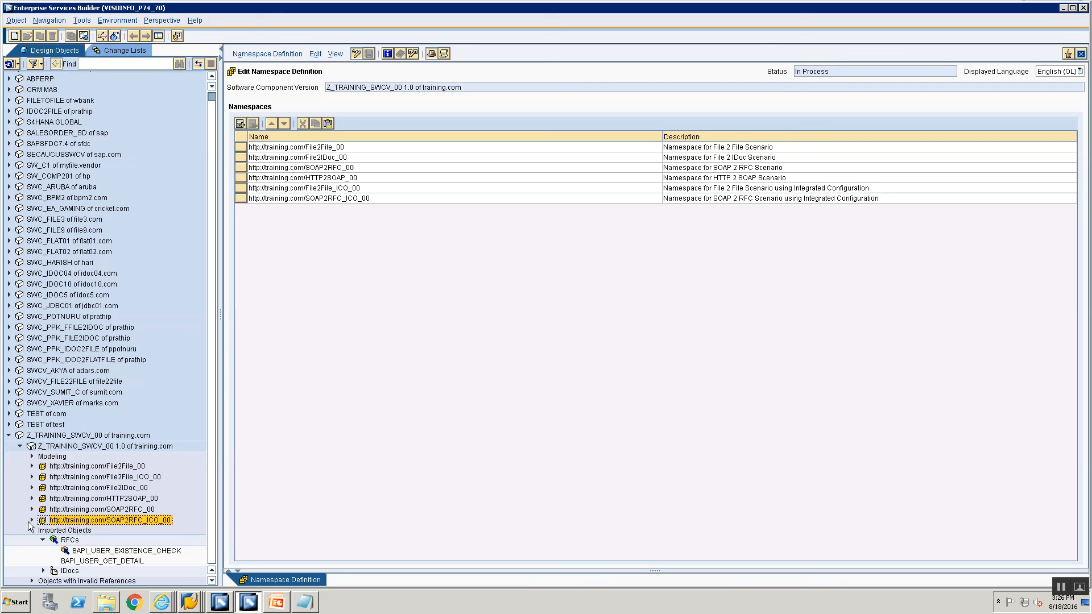
# Create service interface SIOS_SOAP2RFC_ICO_00 in the new namespace.
pyautogui.rightClick(43, 520)
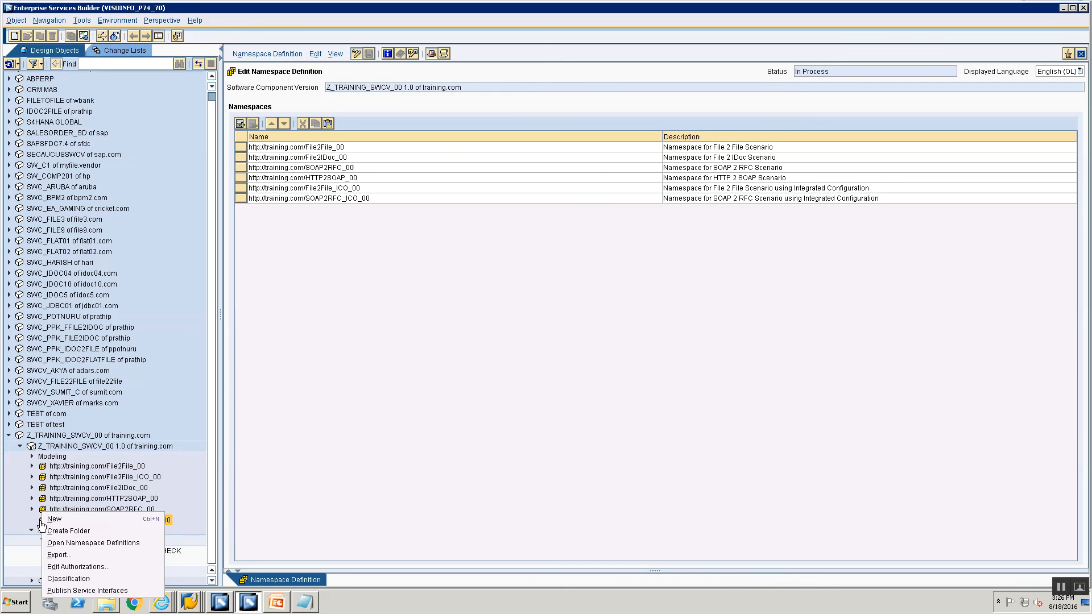
pyautogui.click(54, 519)
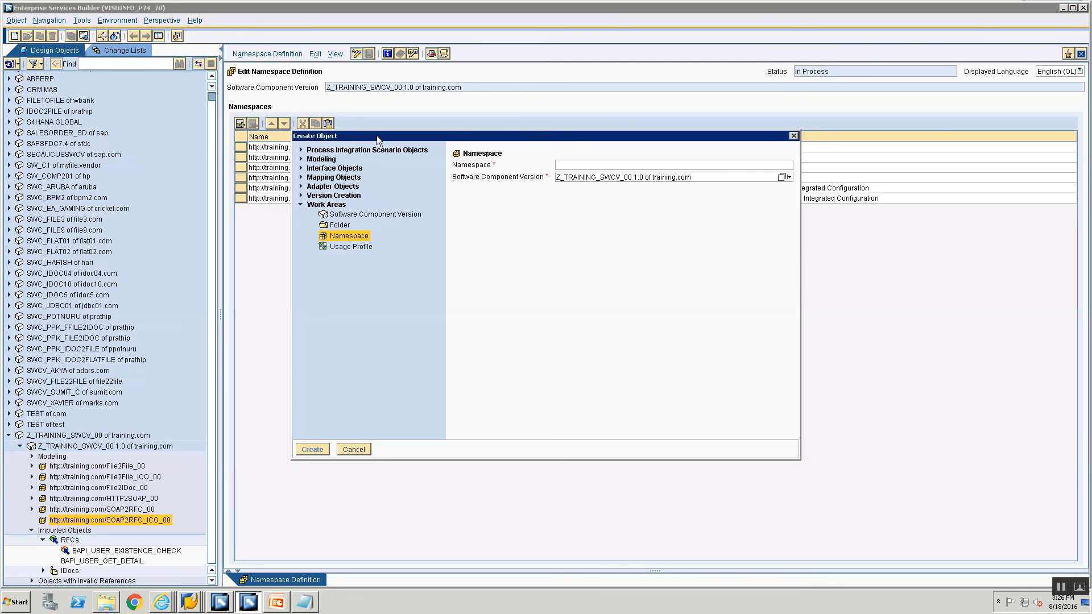
pyautogui.click(301, 168)
pyautogui.click(355, 178)
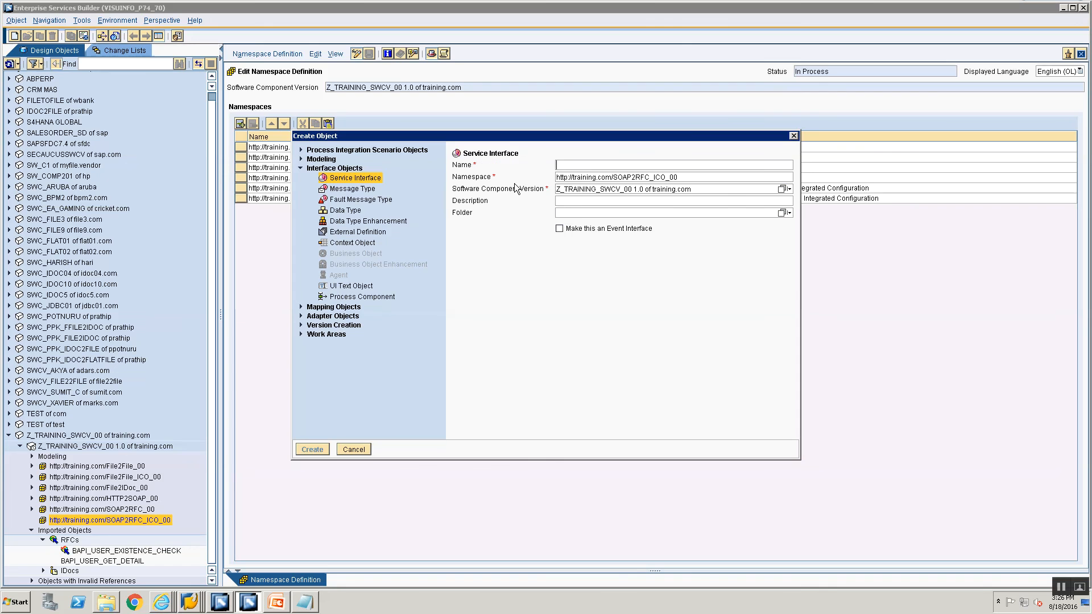
pyautogui.click(572, 165)
pyautogui.write('SIO')
pyautogui.write('A')
pyautogui.write('_SOAP2RF')
pyautogui.write('C_ICO_00')
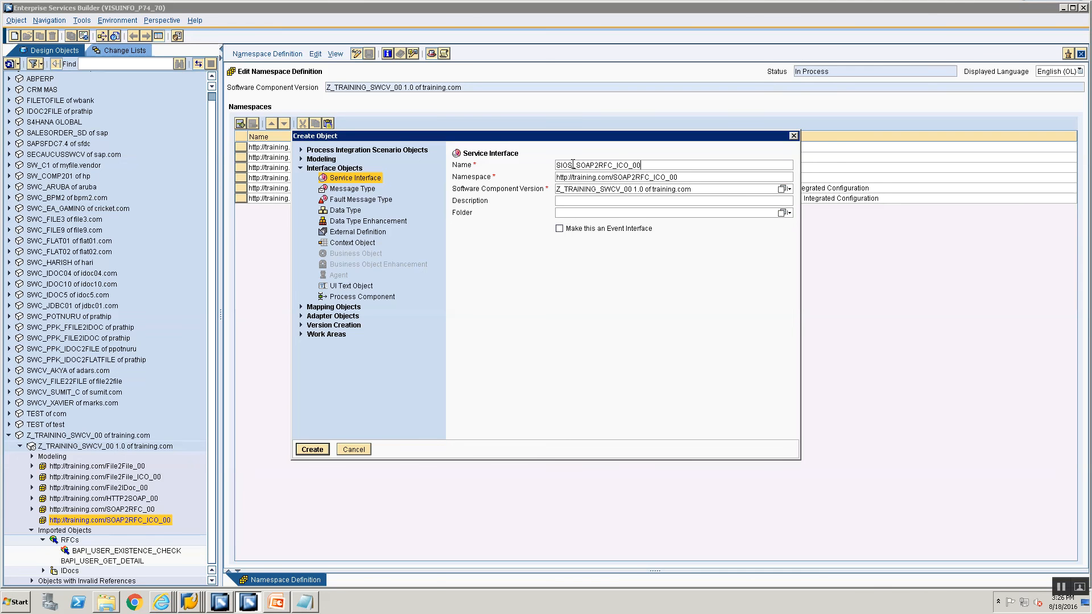
pyautogui.press('Return')
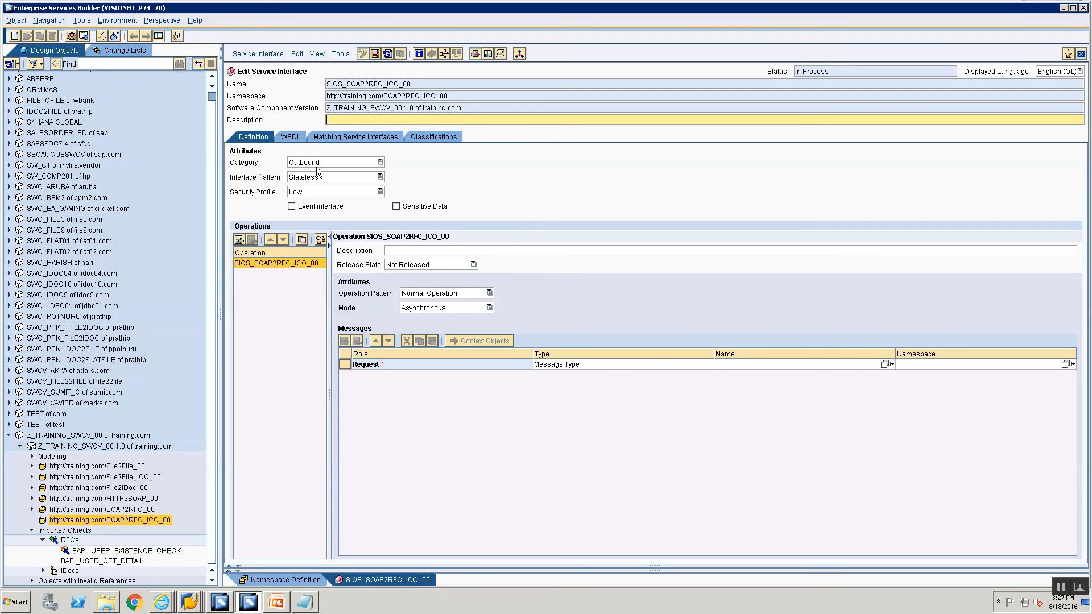
# Make it synchronous, using BAPI_USER_EXISTENCE_CHECK as request and BAPI_USER_EXISTENCE_CHECK.Response as response.
pyautogui.click(456, 309)
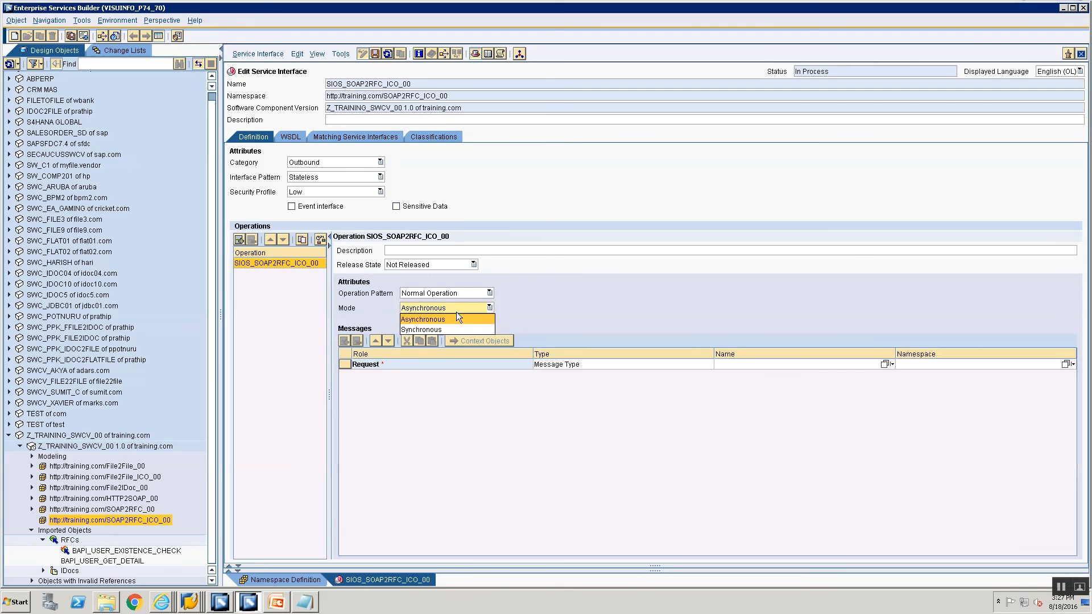
pyautogui.click(448, 328)
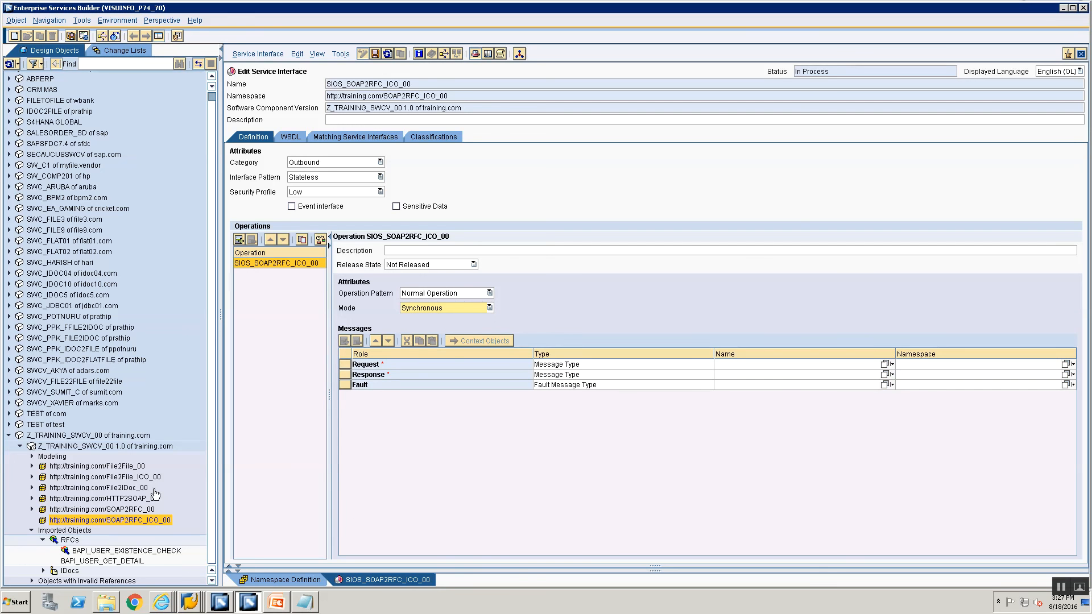
pyautogui.click(137, 551)
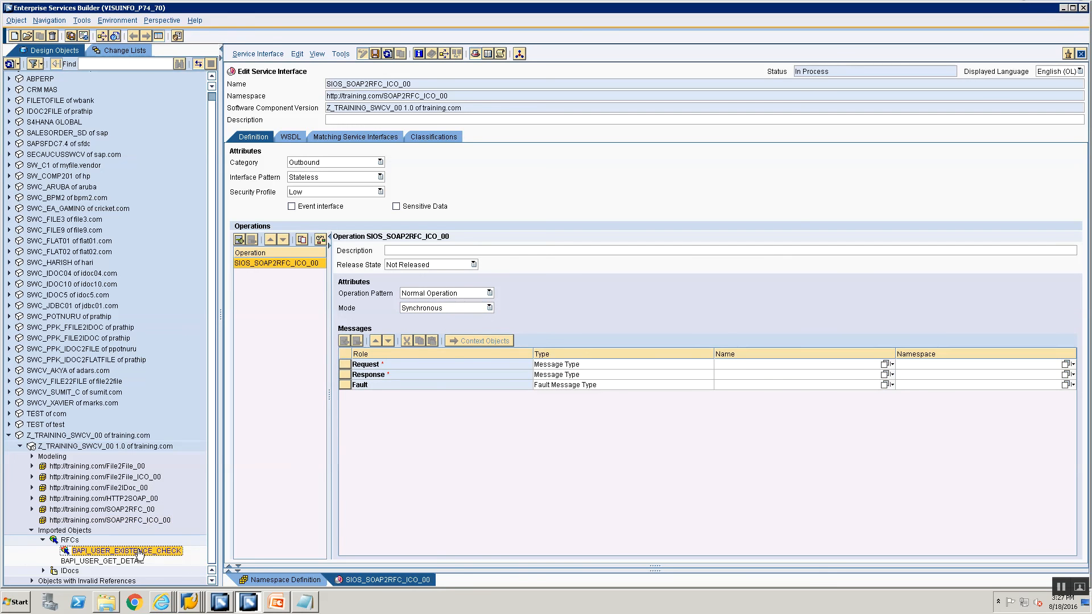
pyautogui.moveTo(140, 555); pyautogui.dragTo(827, 367)
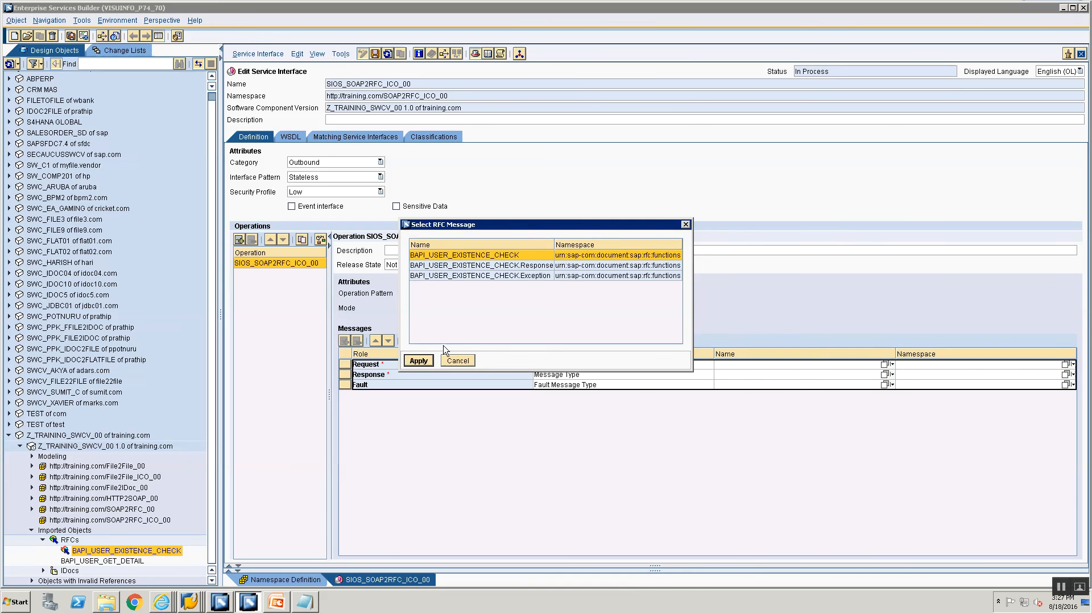
pyautogui.click(422, 360)
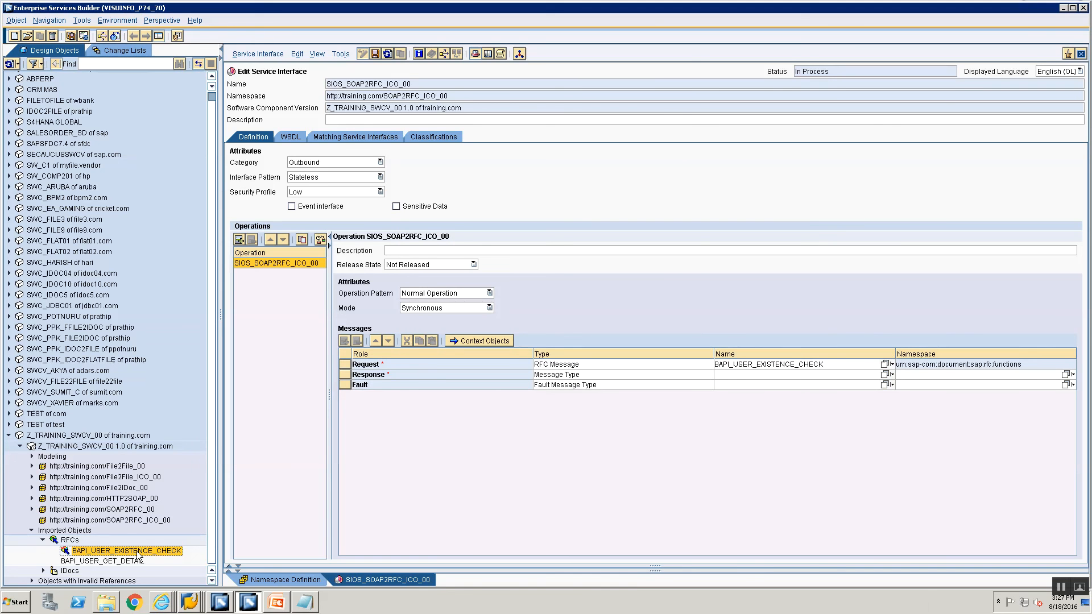
pyautogui.moveTo(139, 554); pyautogui.dragTo(870, 371)
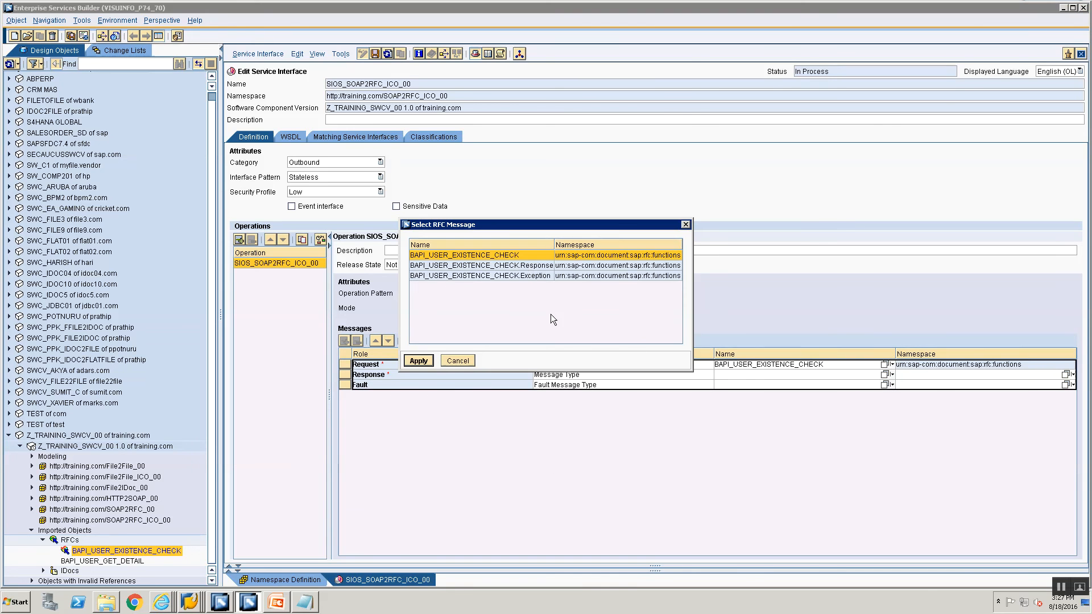
pyautogui.click(529, 265)
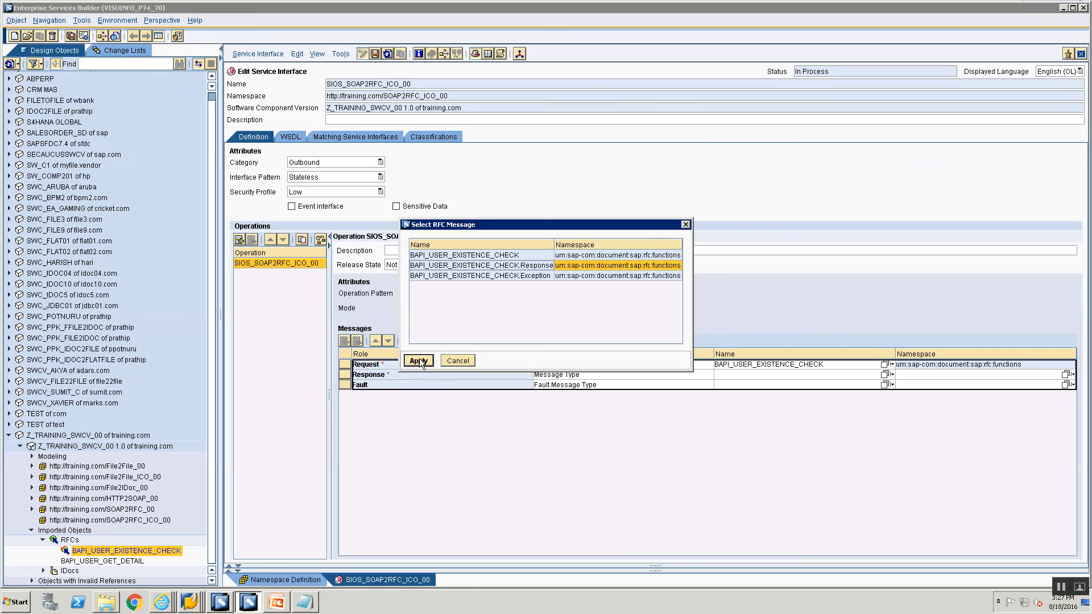
pyautogui.click(418, 362)
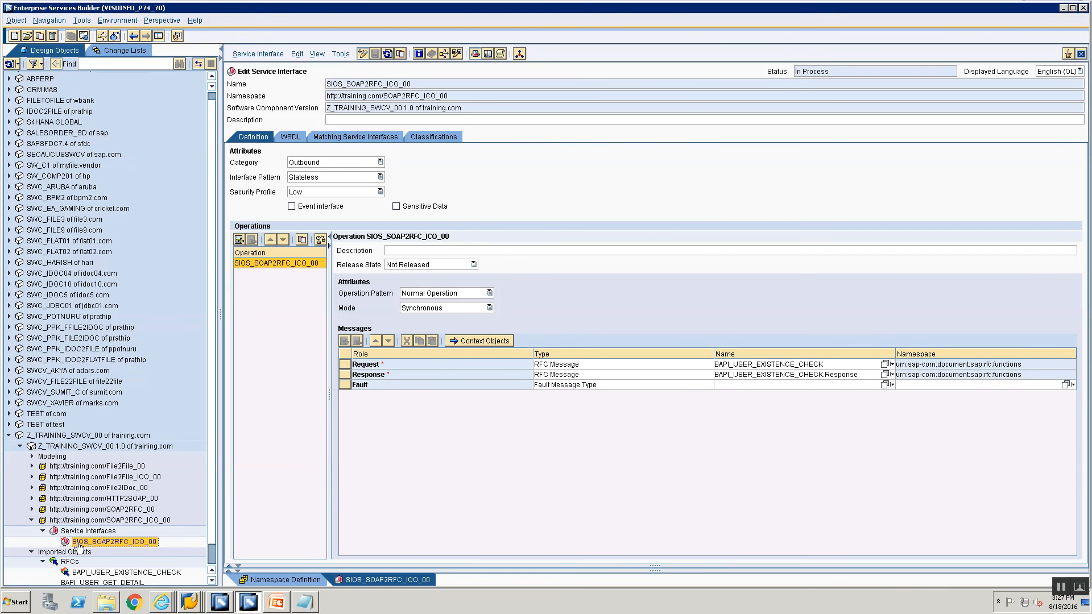
pyautogui.click(81, 532)
# Create message mapping MM_SOAP2RFC_ICO_Request.
pyautogui.rightClick(81, 533)
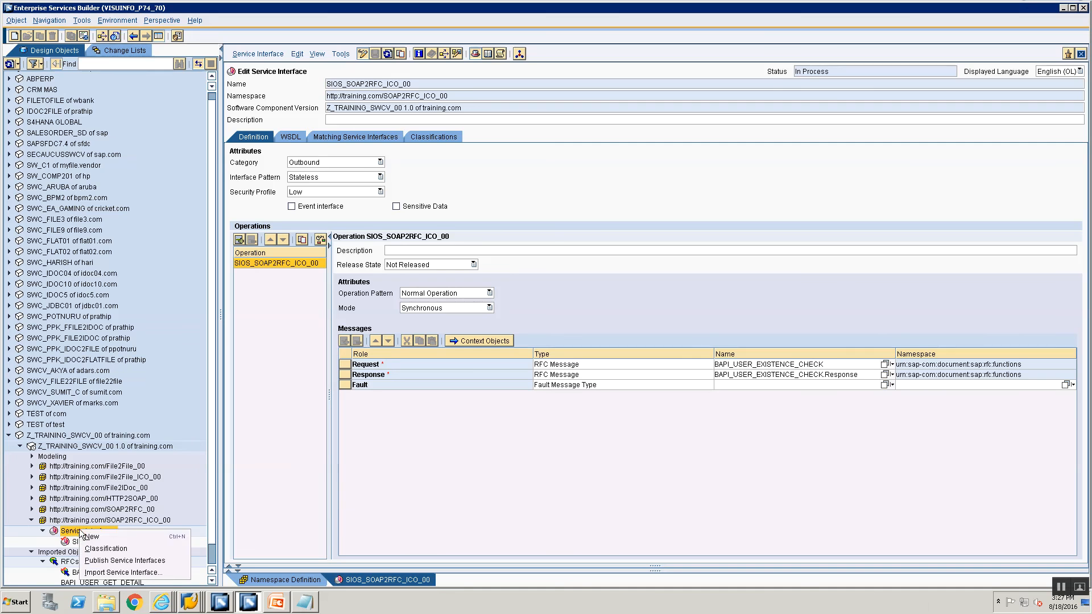
pyautogui.click(91, 537)
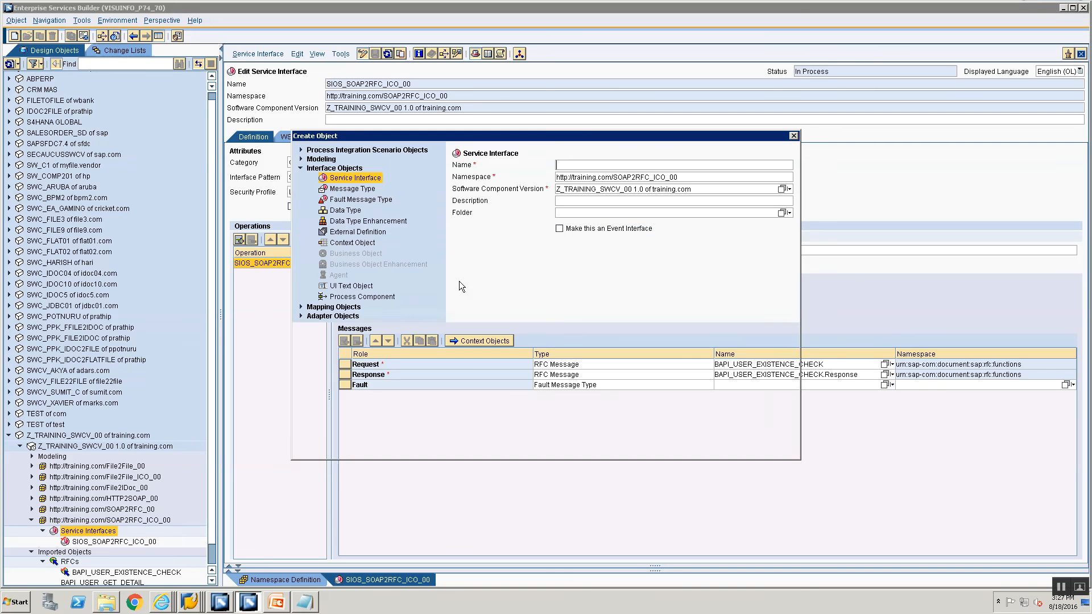
pyautogui.click(302, 307)
pyautogui.click(358, 197)
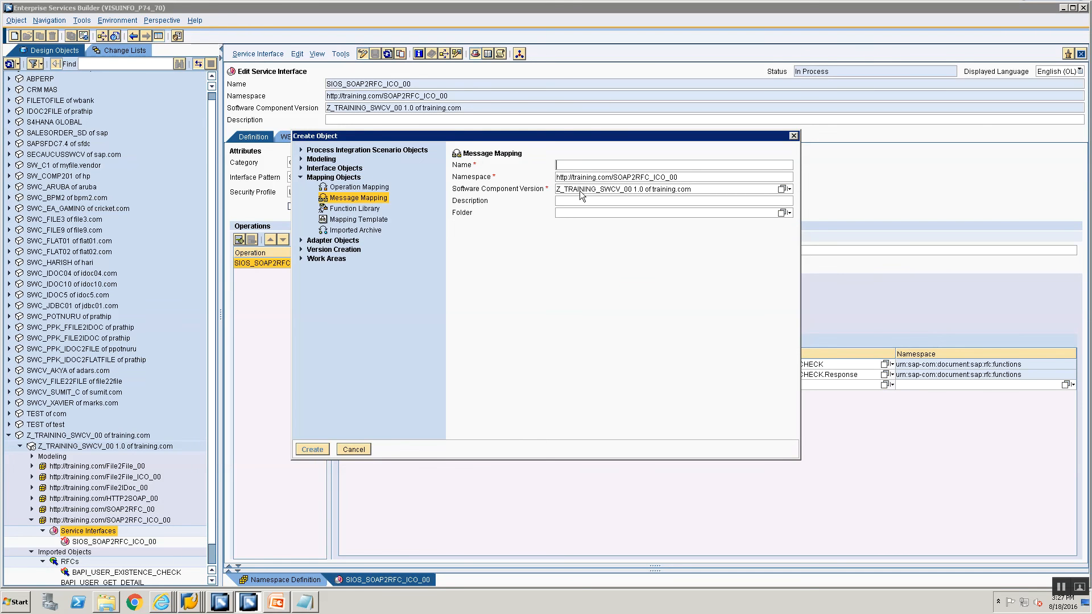
pyautogui.click(598, 166)
pyautogui.write('MM_BAPI')
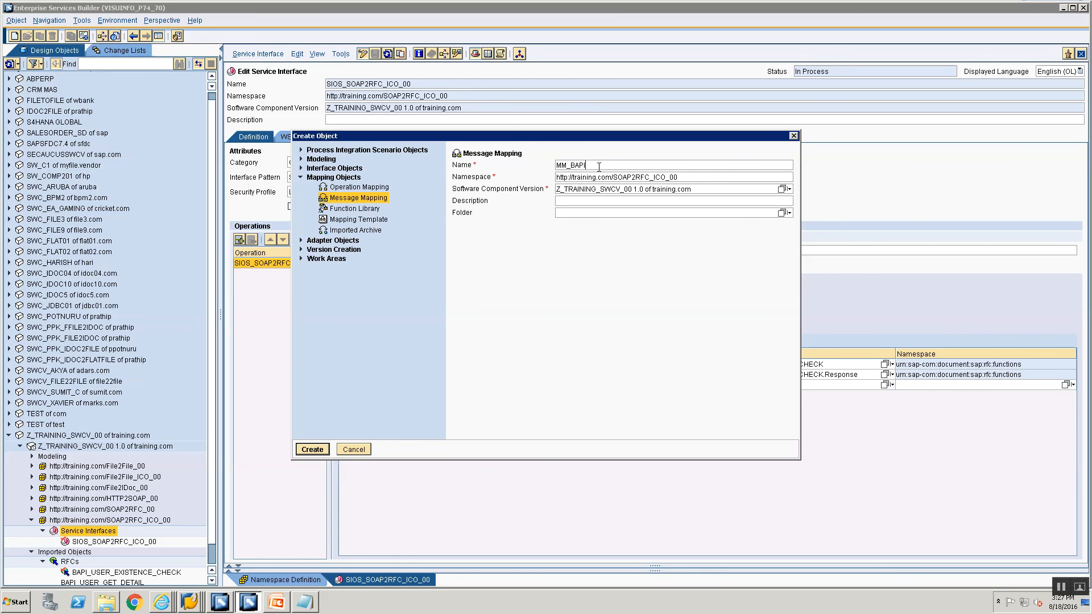
pyautogui.write('Reques')
pyautogui.press('BackSpace')
pyautogui.press('BackSpace')
pyautogui.press('BackSpace')
pyautogui.press('BackSpace')
pyautogui.press('BackSpace')
pyautogui.press('BackSpace')
pyautogui.press('BackSpace')
pyautogui.press('BackSpace')
pyautogui.press('BackSpace')
pyautogui.press('BackSpace')
pyautogui.write('SOA')
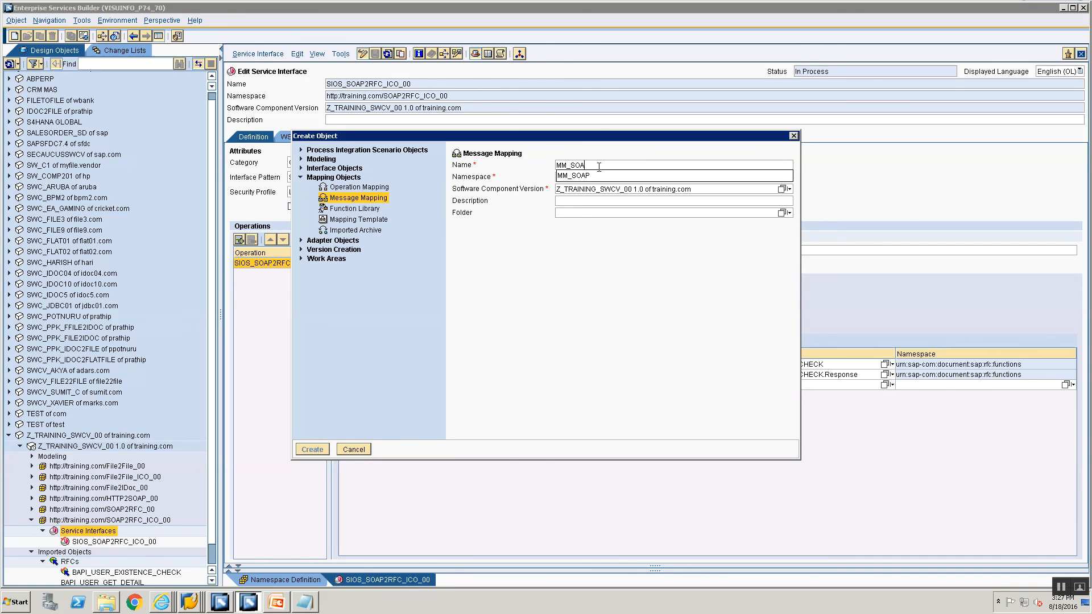
pyautogui.write('P2RFC')
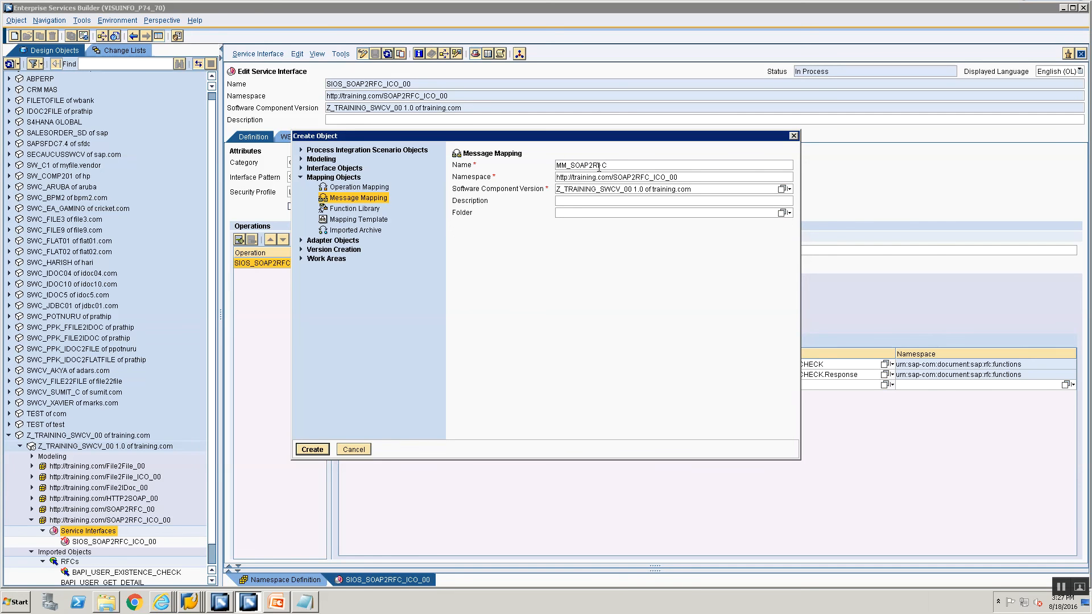
pyautogui.write('_ICO_Request')
pyautogui.press('Return')
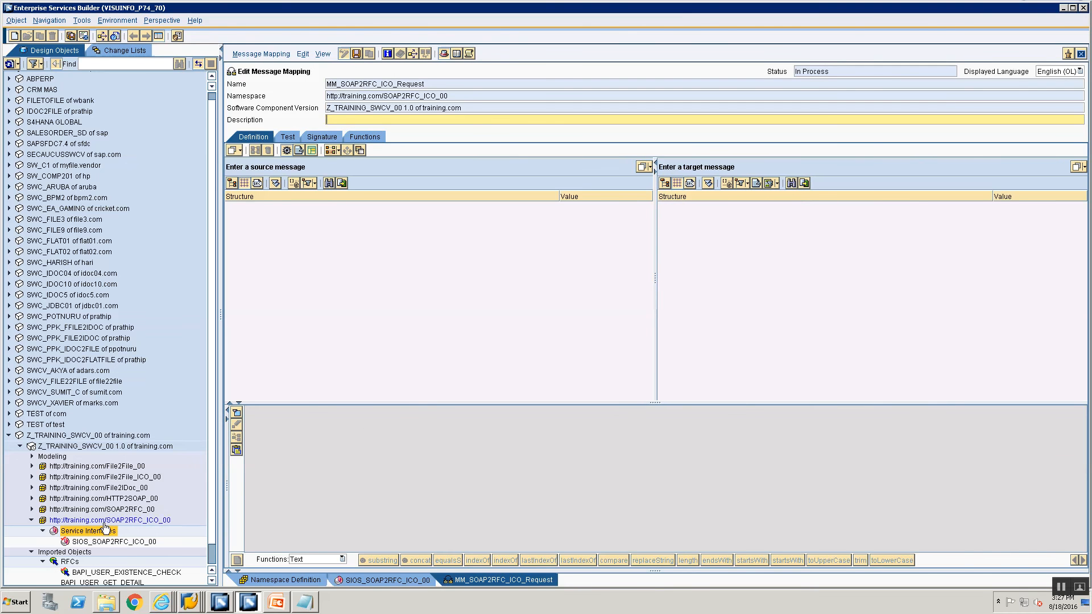
# Use BAPI_USER_EXISTENCE_CHECK as source and target, and map USERNAME to USERNAME.
pyautogui.scroll(-1, 74, 568)
pyautogui.click(99, 551)
pyautogui.moveTo(100, 553); pyautogui.dragTo(452, 166)
pyautogui.click(415, 361)
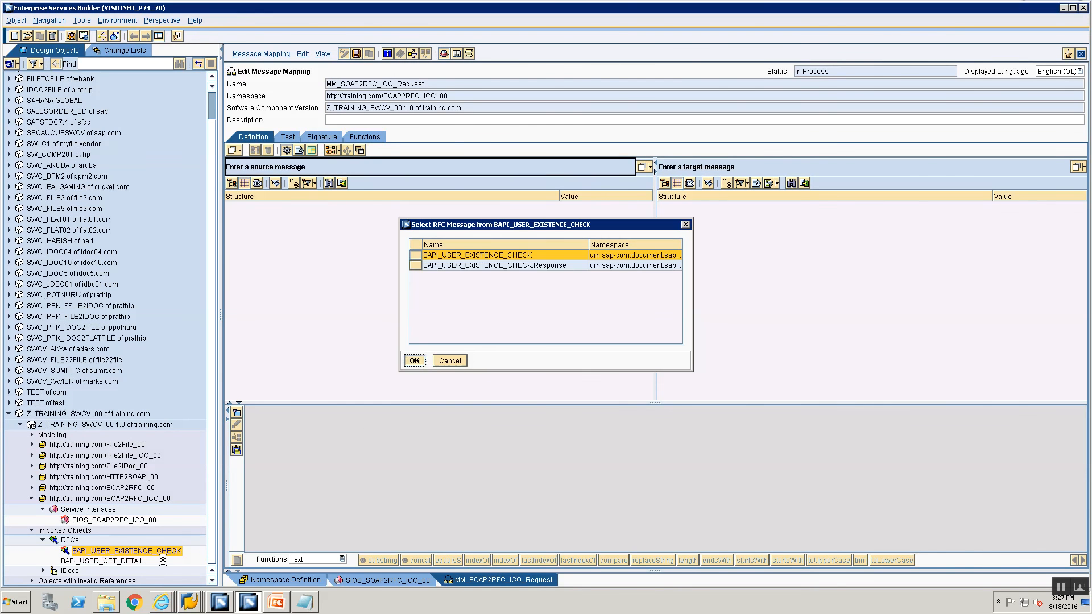
pyautogui.moveTo(749, 168); pyautogui.dragTo(749, 167)
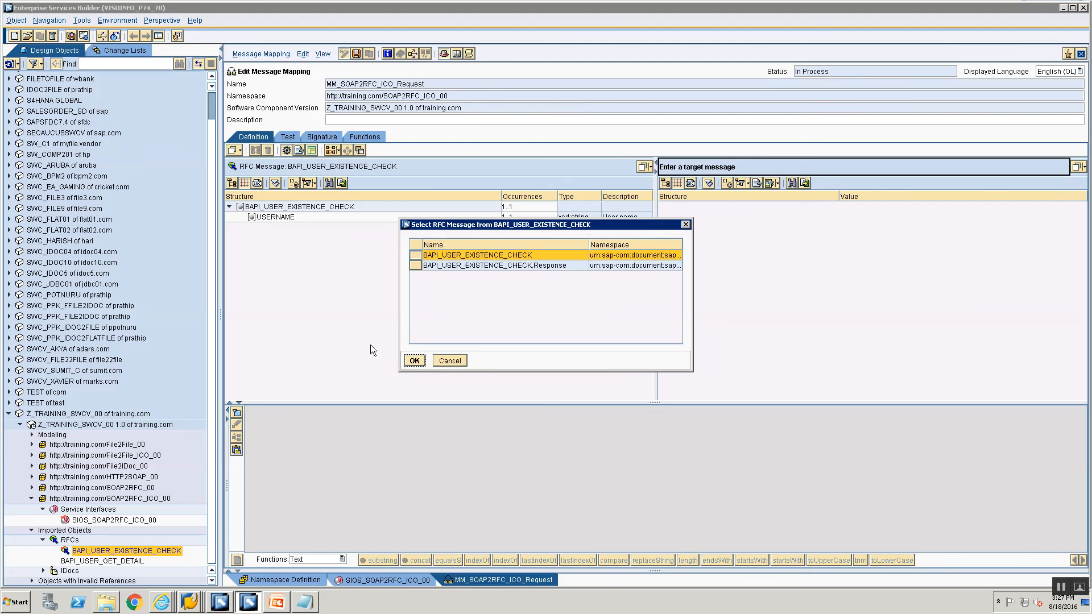
pyautogui.click(416, 359)
pyautogui.moveTo(280, 219); pyautogui.dragTo(702, 216)
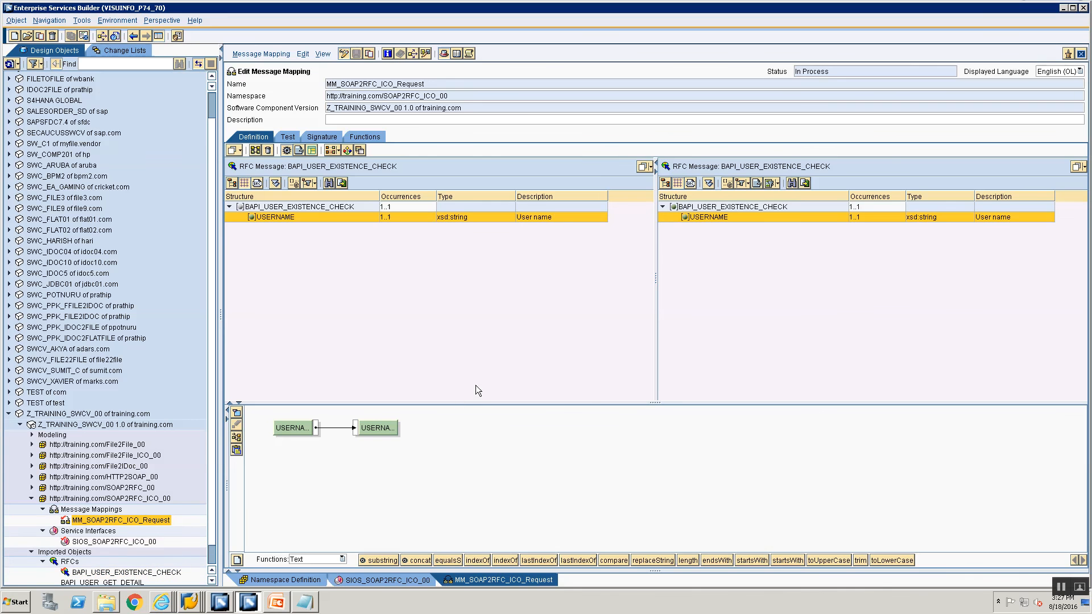
# Create message mapping MM_SOAP2RFC_ICO_Response.
pyautogui.click(102, 511)
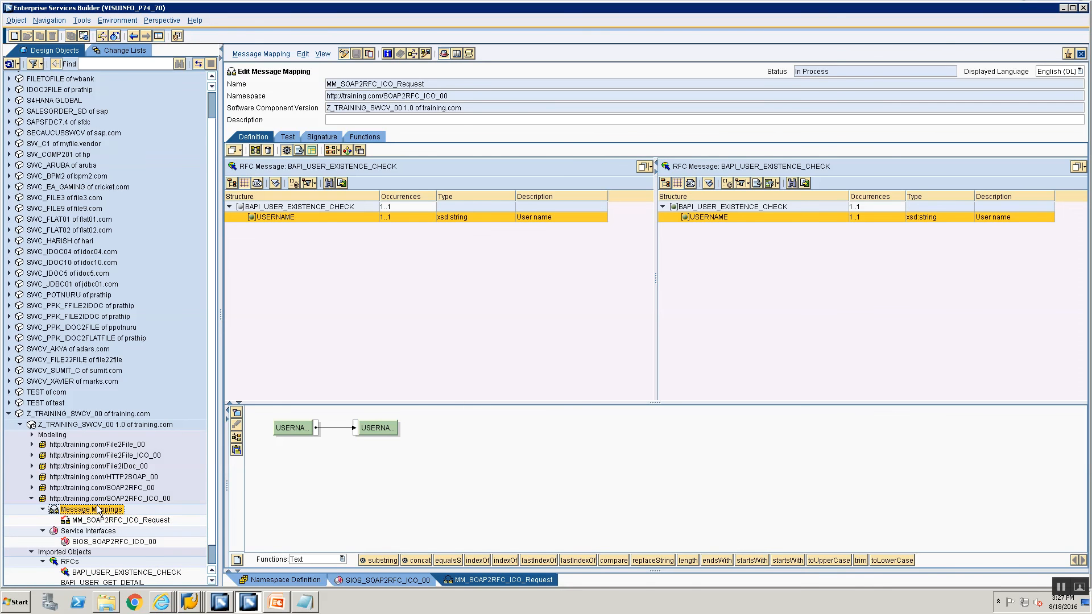
pyautogui.click(105, 513)
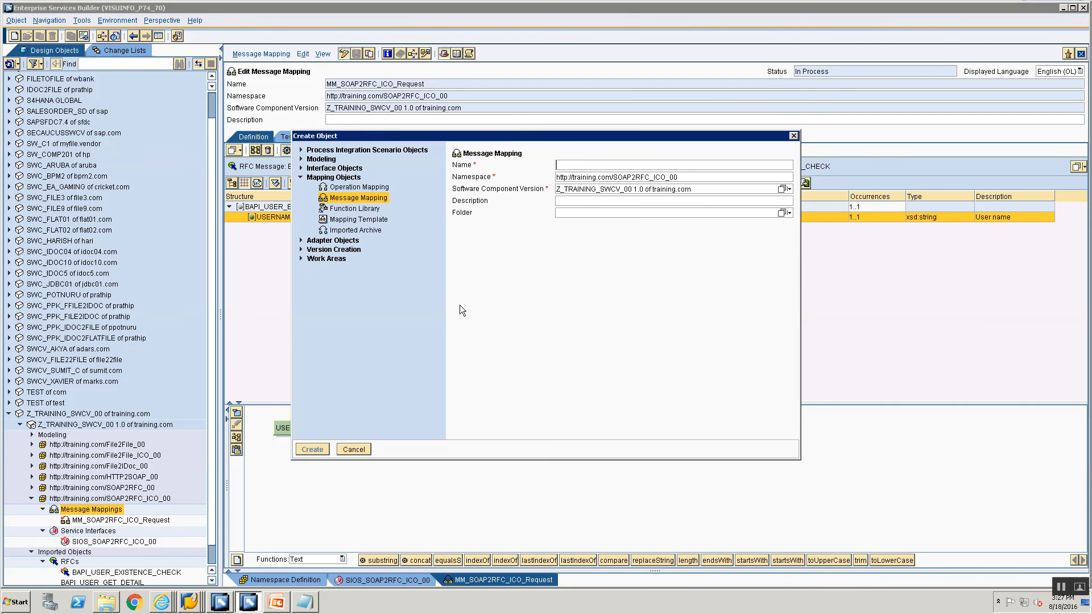
pyautogui.write('MM_SOAP')
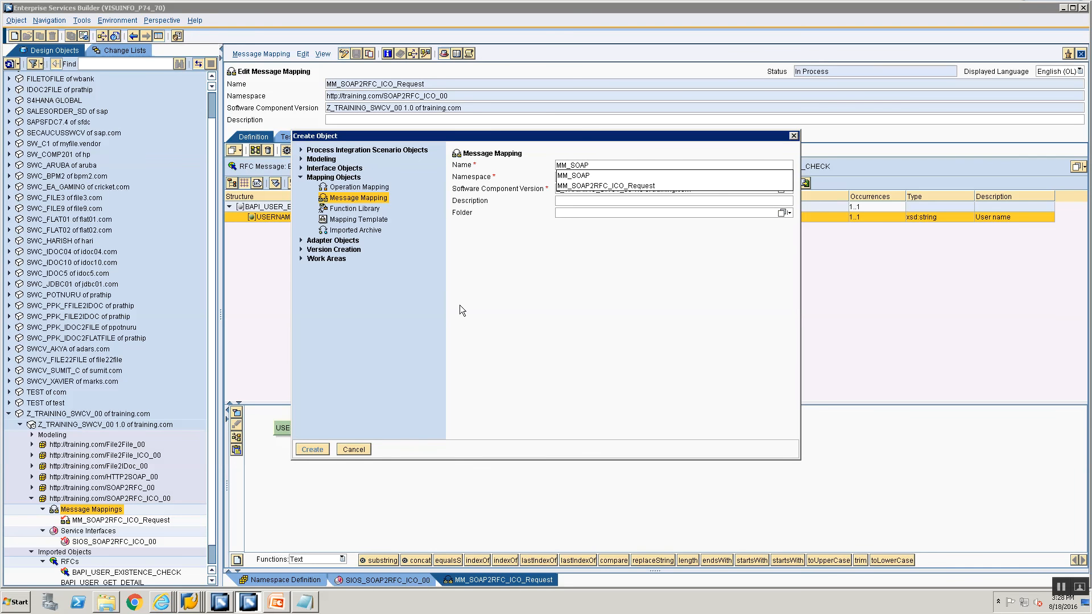
pyautogui.write('2RFC_ICO_Re')
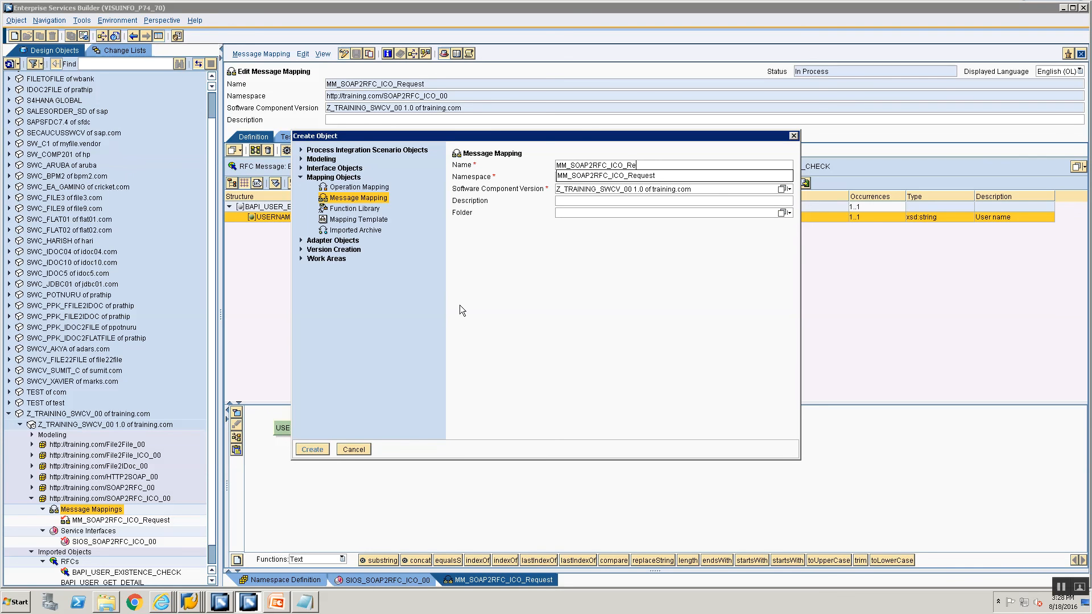
pyautogui.write('sonse')
pyautogui.press('BackSpace')
pyautogui.press('BackSpace')
pyautogui.press('BackSpace')
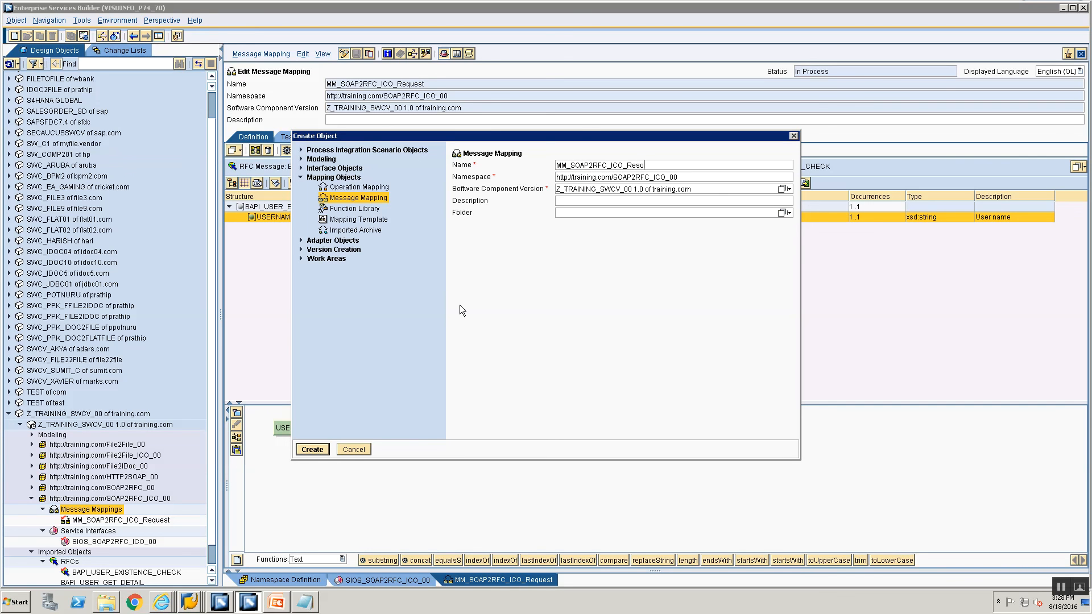
pyautogui.write('n')
pyautogui.write('nse')
pyautogui.press('Return')
# Set BAPI_USER_EXISTENCE_CHECK.Response as both the source and the target message.
pyautogui.scroll(-1, 78, 551)
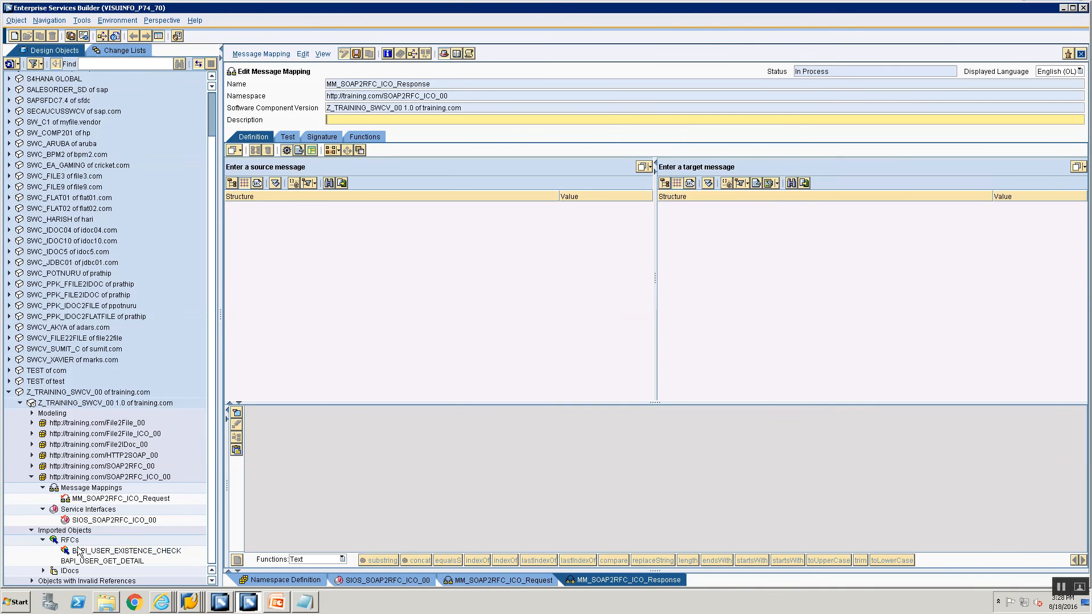
pyautogui.moveTo(85, 551); pyautogui.dragTo(422, 168)
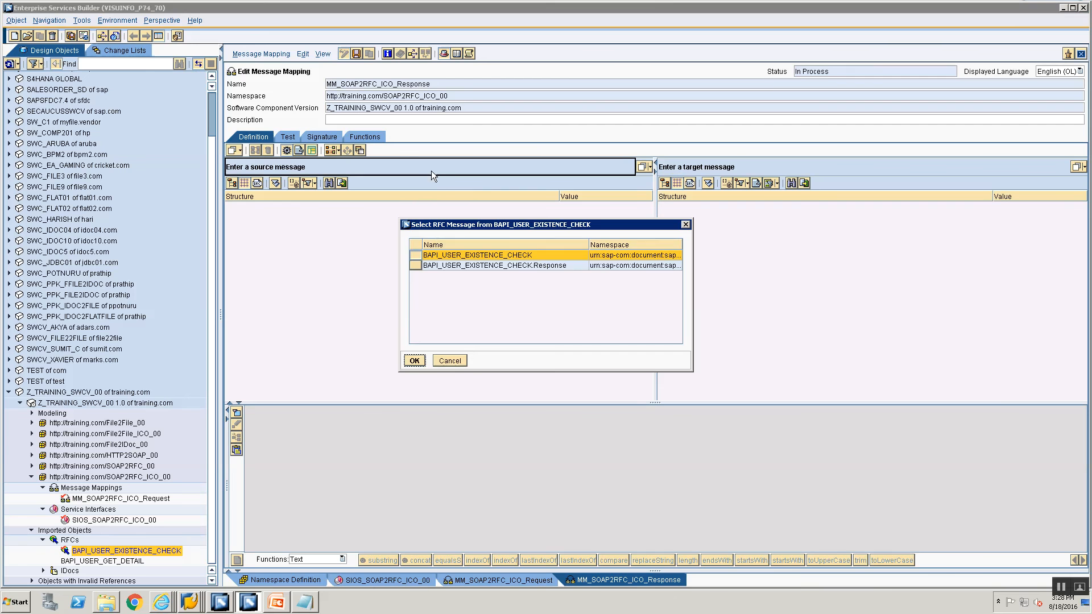
pyautogui.click(412, 265)
pyautogui.click(408, 360)
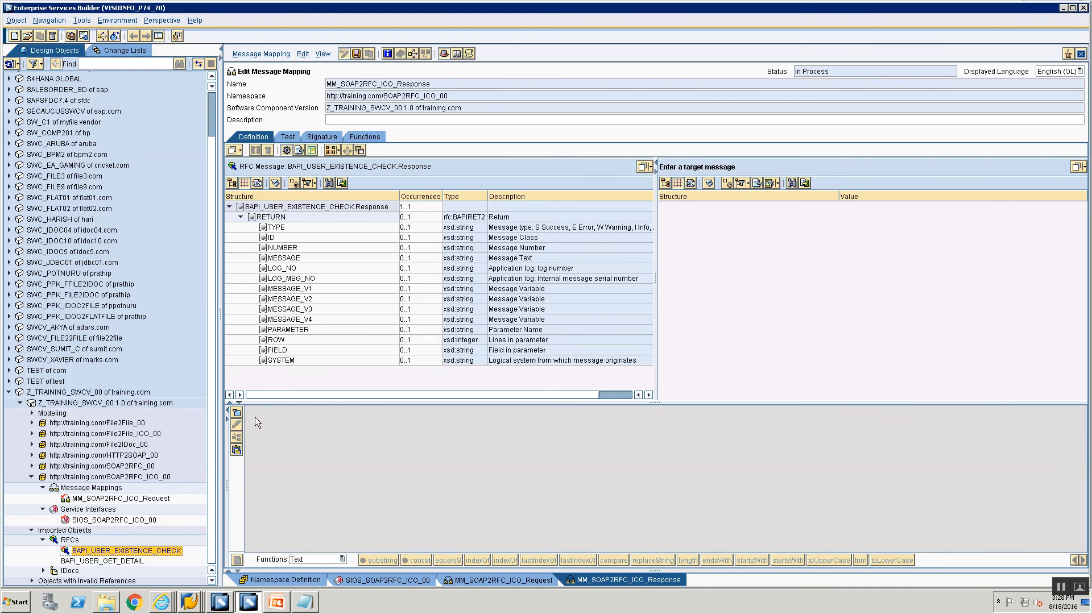
pyautogui.moveTo(120, 551); pyautogui.dragTo(838, 167)
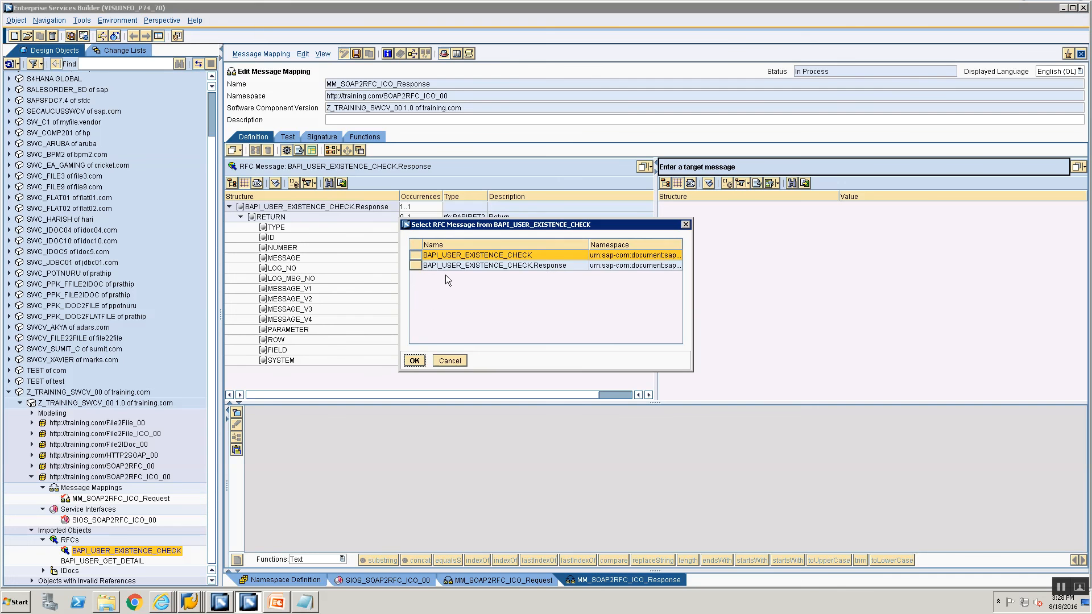
pyautogui.click(447, 265)
pyautogui.click(411, 360)
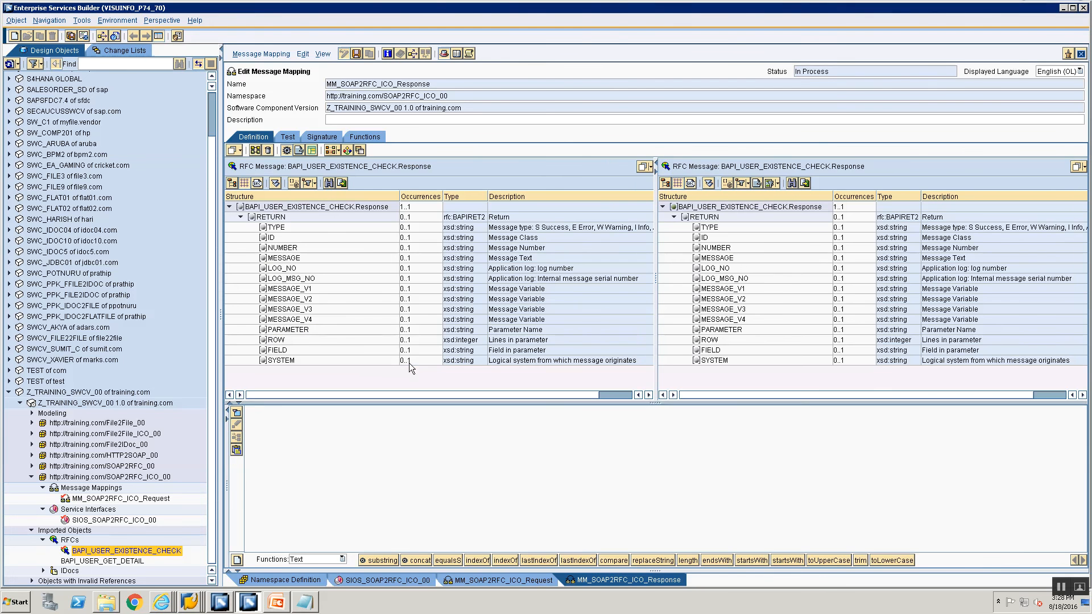
# Mass-map all same-named fields between the source and target roots, then save the mapping.
pyautogui.click(271, 217)
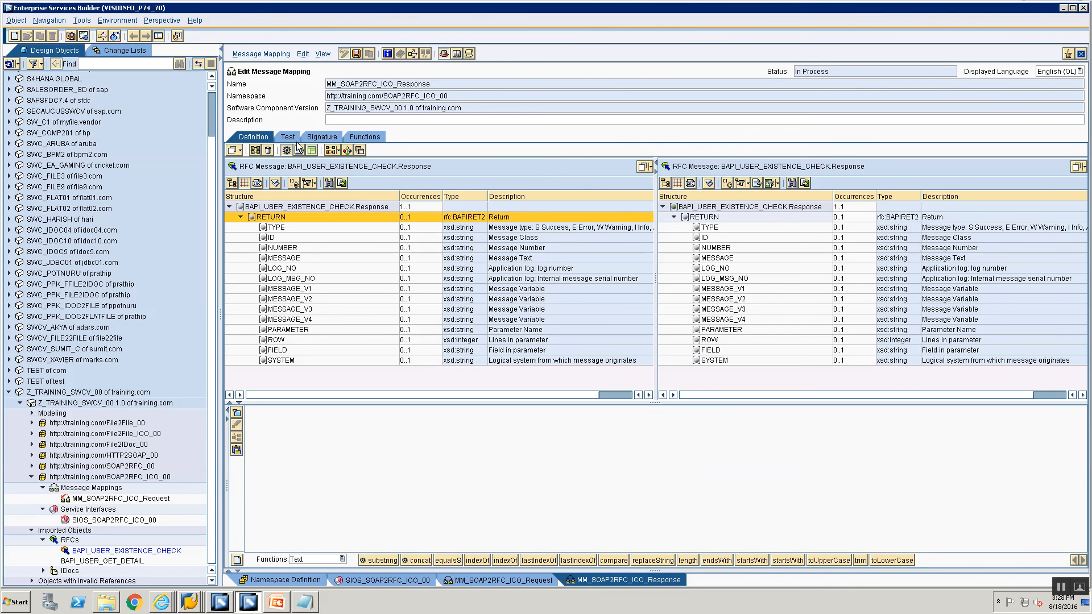
pyautogui.click(300, 207)
pyautogui.click(773, 206)
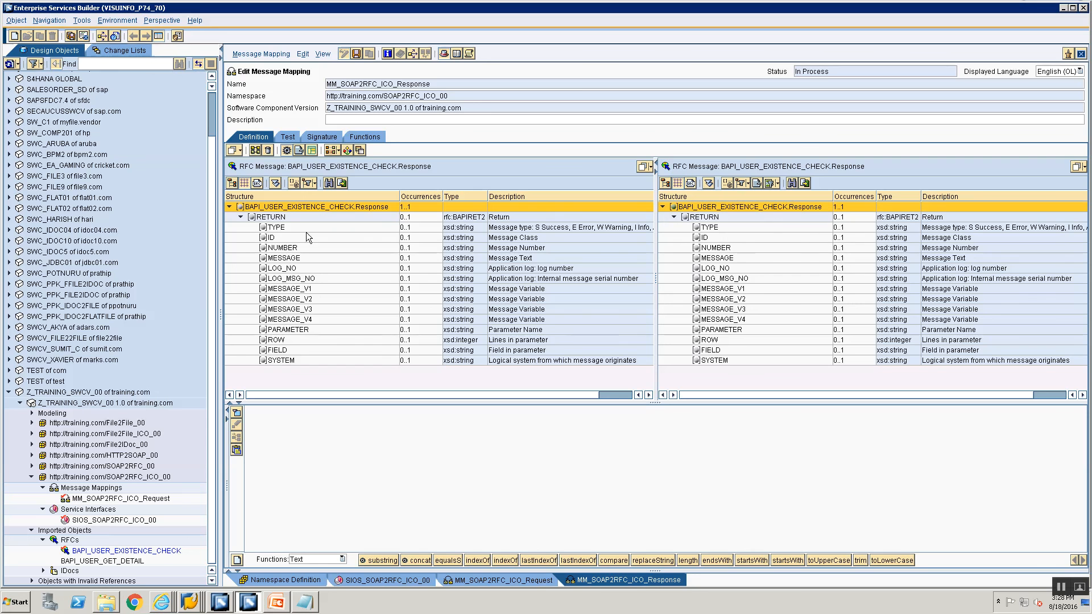
pyautogui.click(254, 149)
pyautogui.click(453, 338)
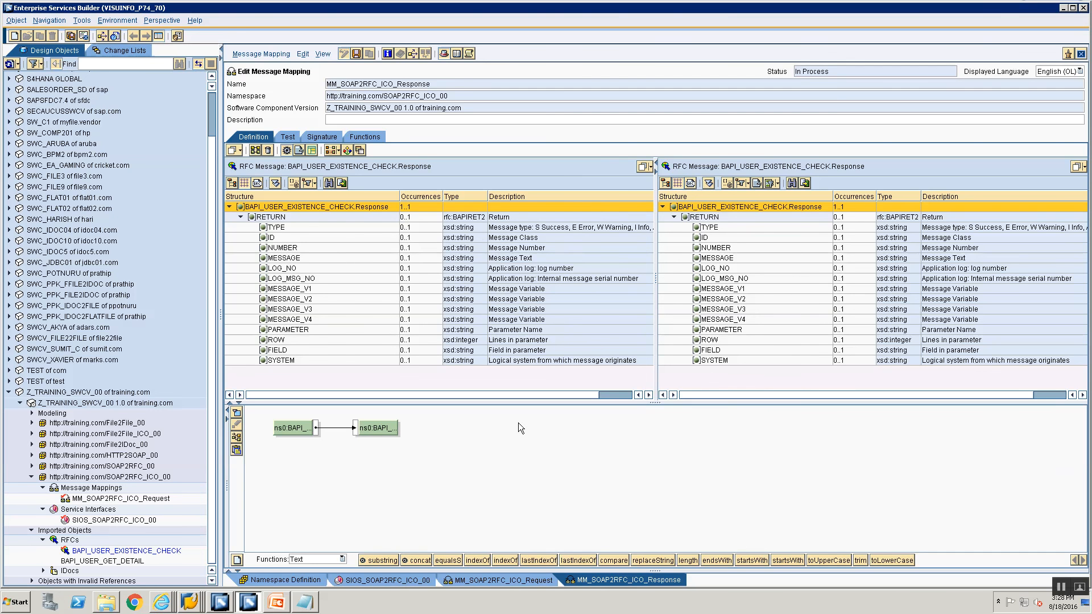
pyautogui.hotkey('ctrl', 's')
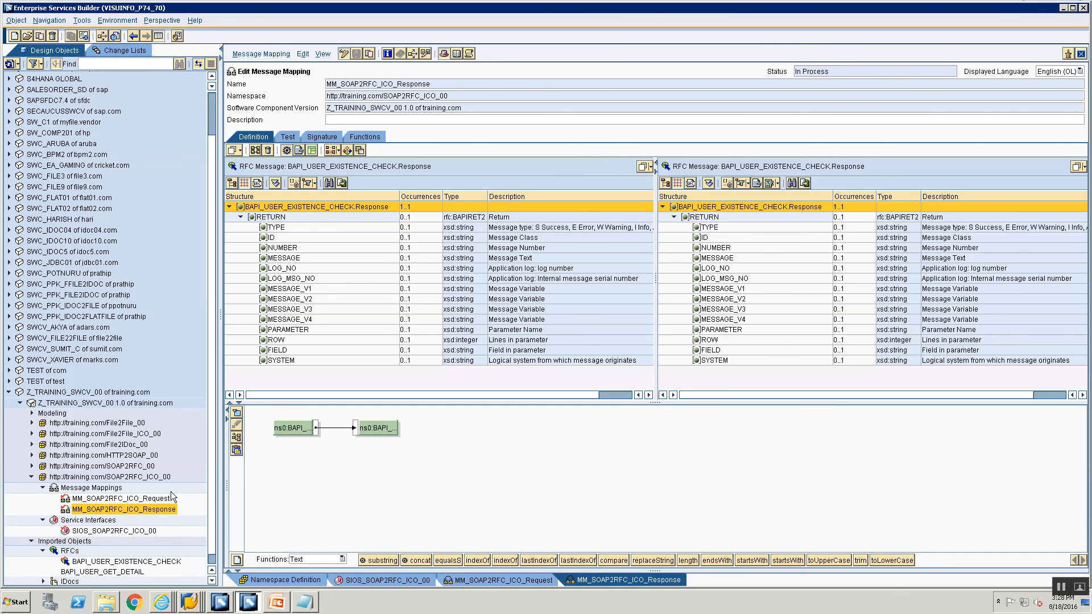
pyautogui.rightClick(117, 488)
pyautogui.click(128, 496)
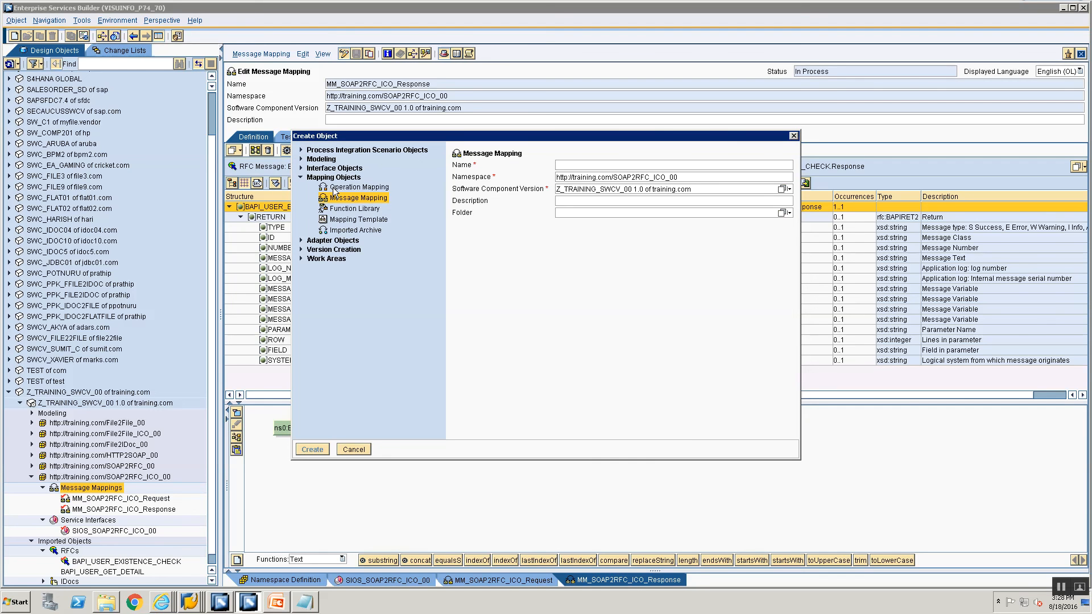
# Create operation mapping OM_SOAP2RFC_ICO and open it for editing.
pyautogui.click(337, 188)
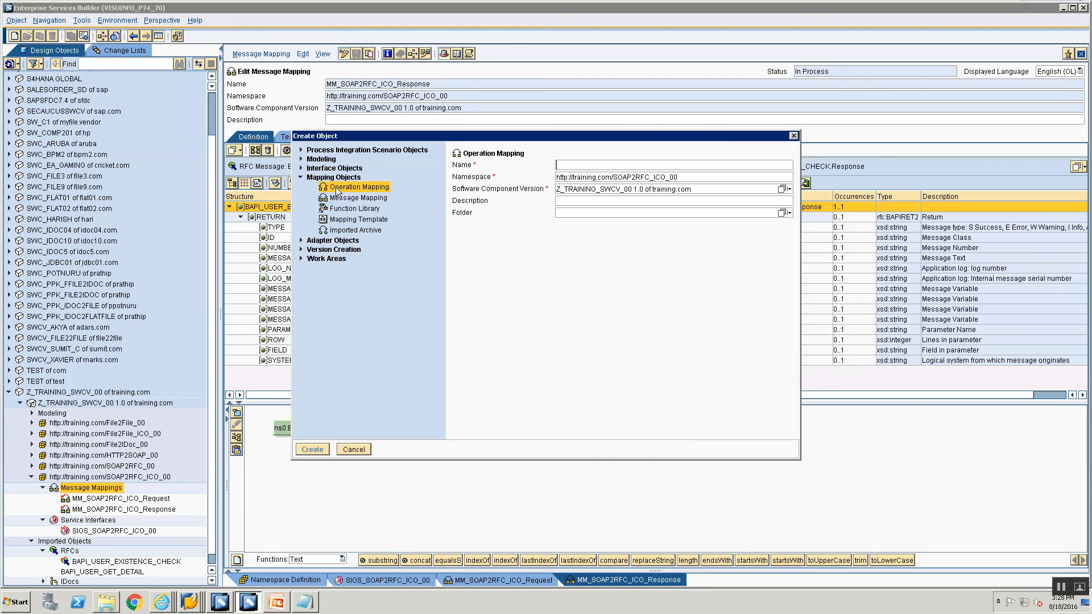
pyautogui.write('OM')
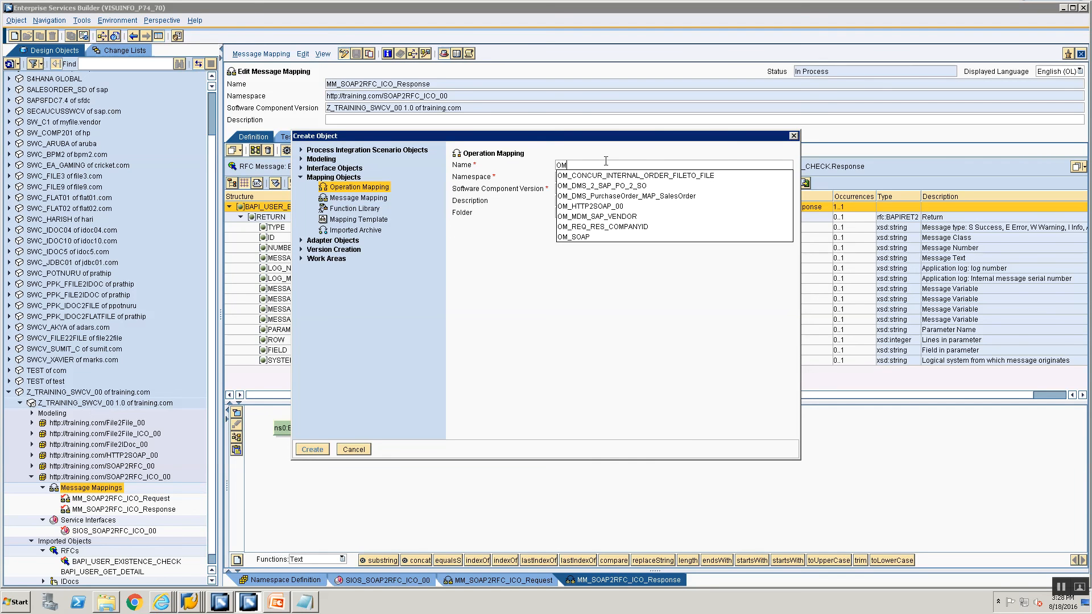
pyautogui.write('_SOAP')
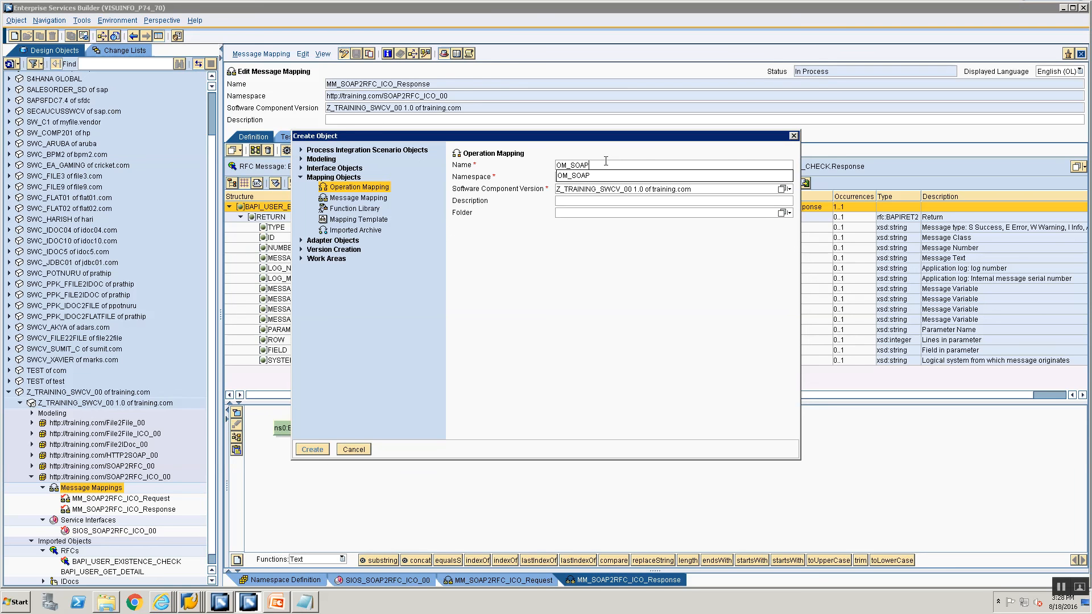
pyautogui.write('2RFC_IC')
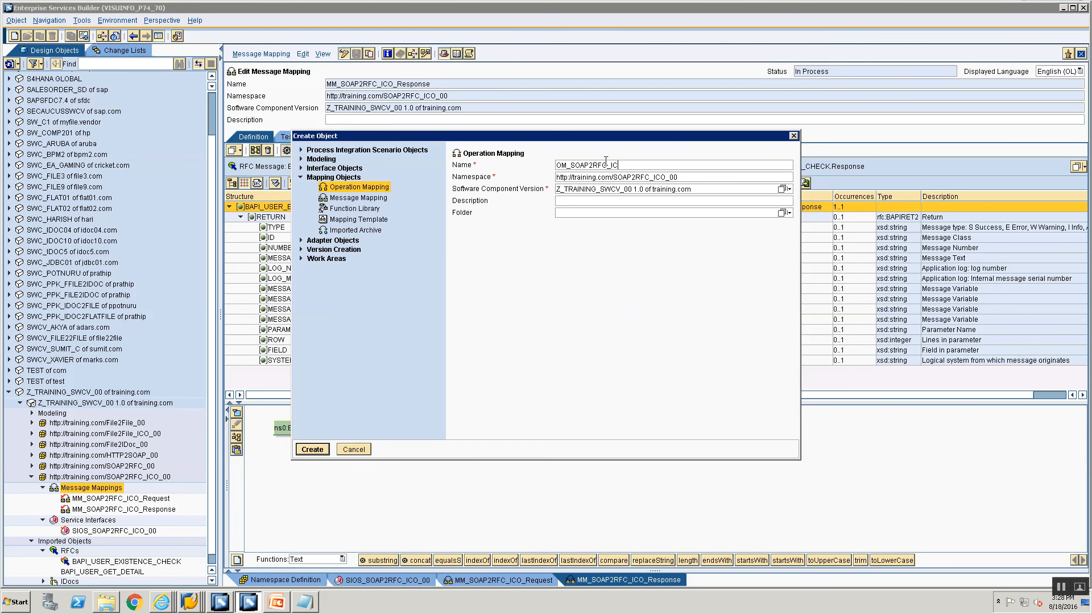
pyautogui.write('O')
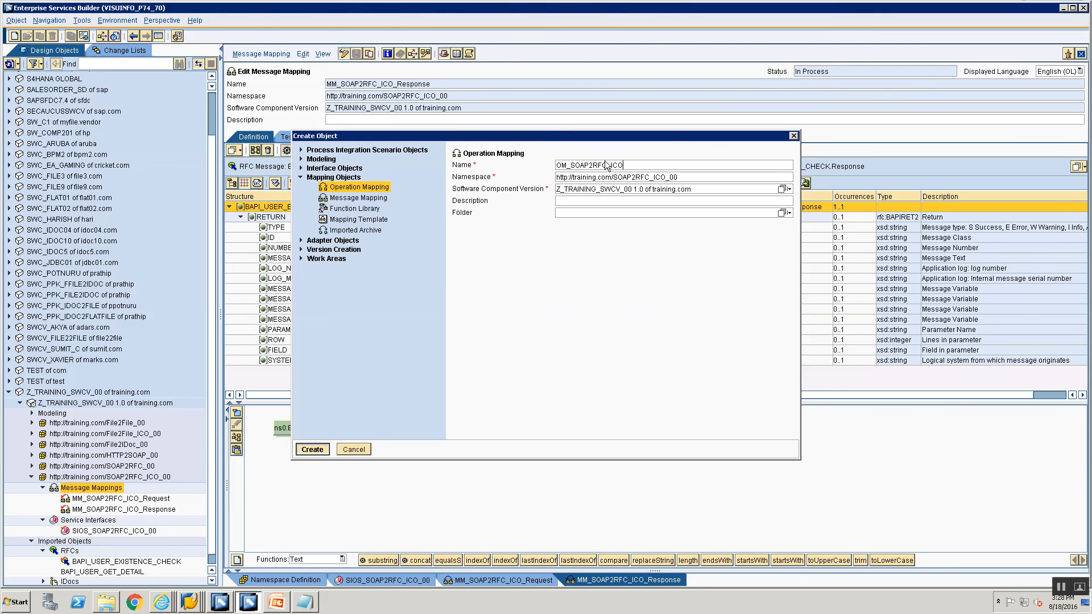
pyautogui.press('Return')
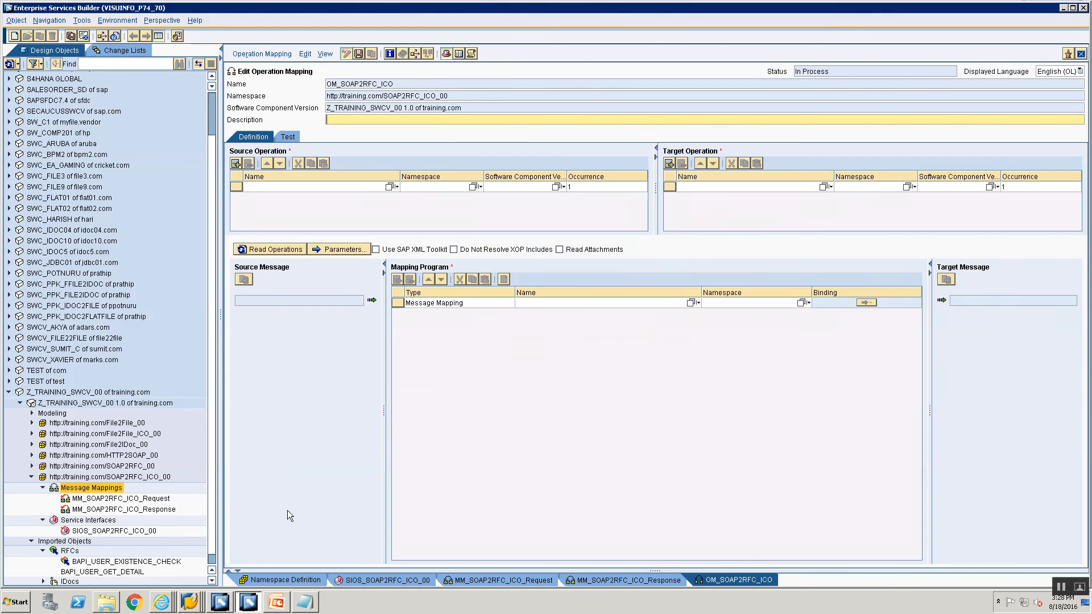
pyautogui.click(115, 530)
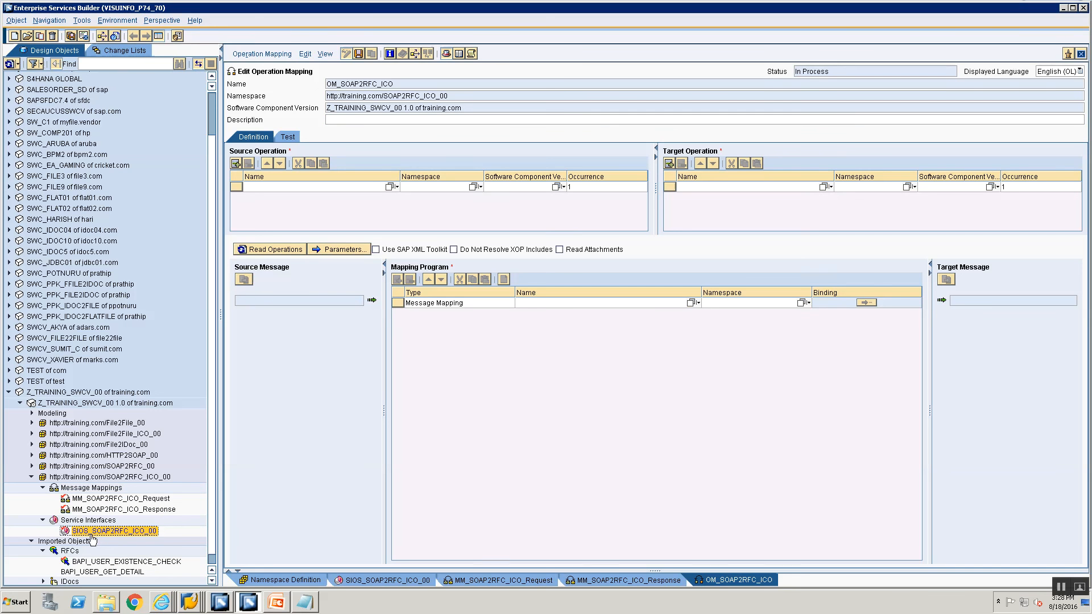
# Set SIOS_SOAP2RFC_ICO_00 as source and BAPI_USER_EXISTENCE_CHECK as target operation, then read operations.
pyautogui.moveTo(93, 538); pyautogui.dragTo(359, 186)
pyautogui.scroll(-1, 181, 390)
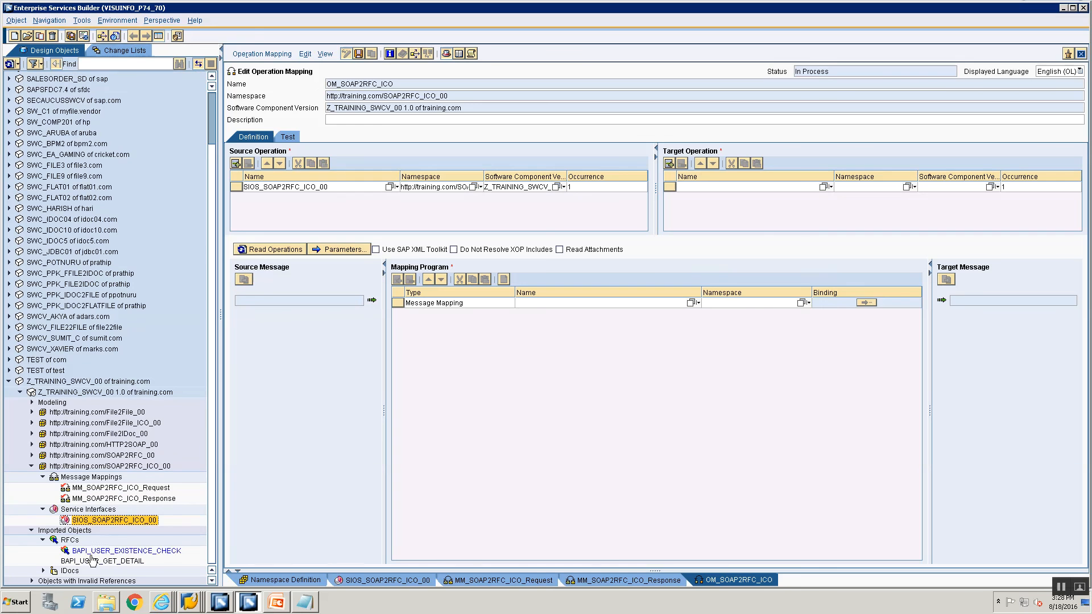
pyautogui.moveTo(91, 551); pyautogui.dragTo(777, 185)
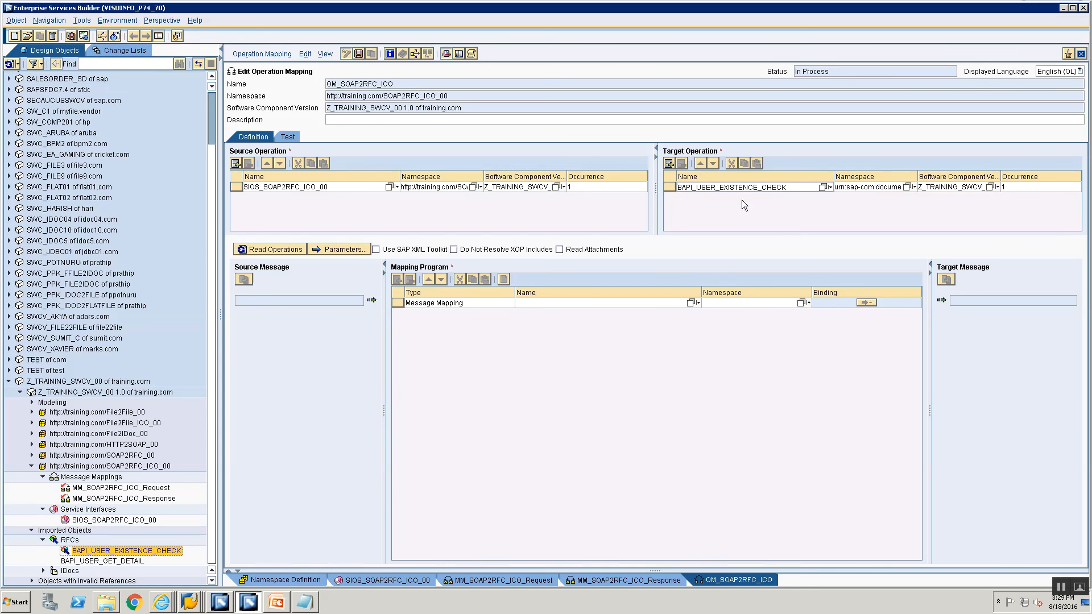
pyautogui.click(282, 250)
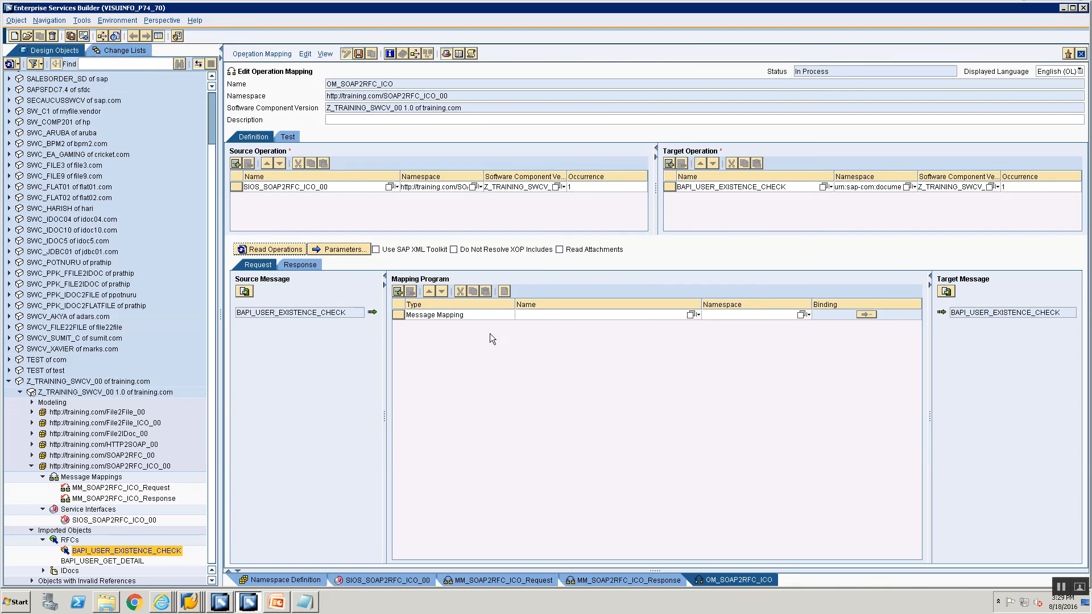
# Assign MM_SOAP2RFC_ICO_Request and MM_SOAP2RFC_ICO_Response as request and response mappings, and save.
pyautogui.click(691, 314)
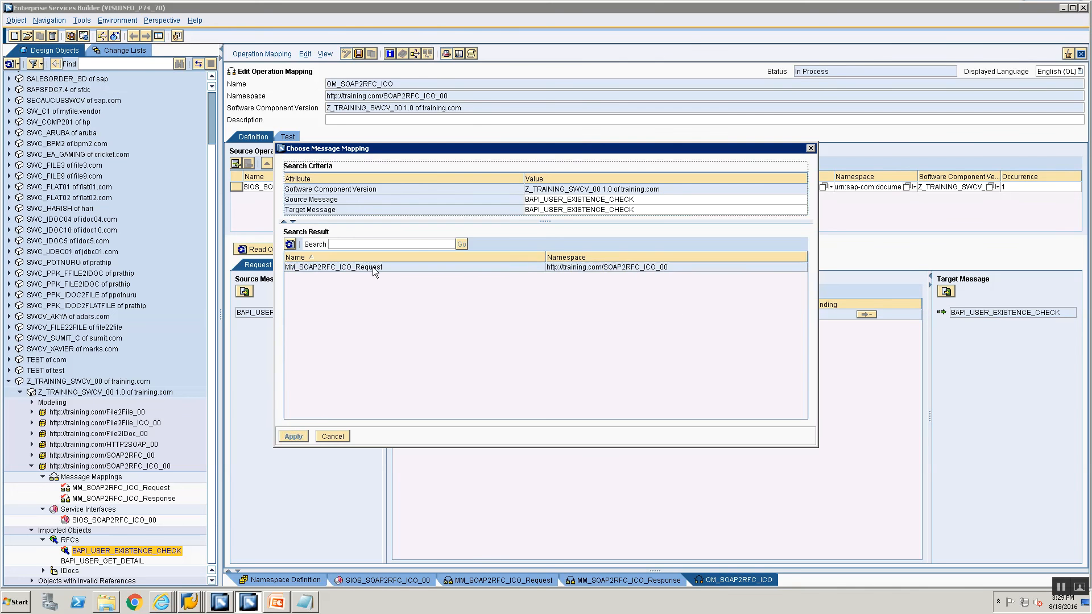
pyautogui.click(371, 268)
pyautogui.doubleClick(371, 268)
pyautogui.click(286, 265)
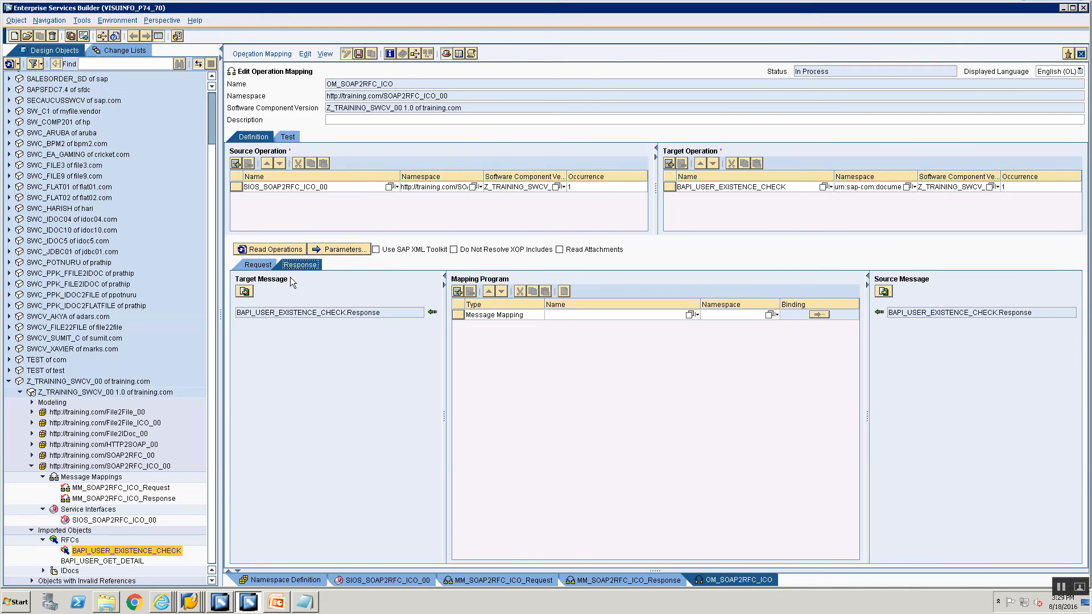
pyautogui.click(691, 314)
pyautogui.doubleClick(350, 267)
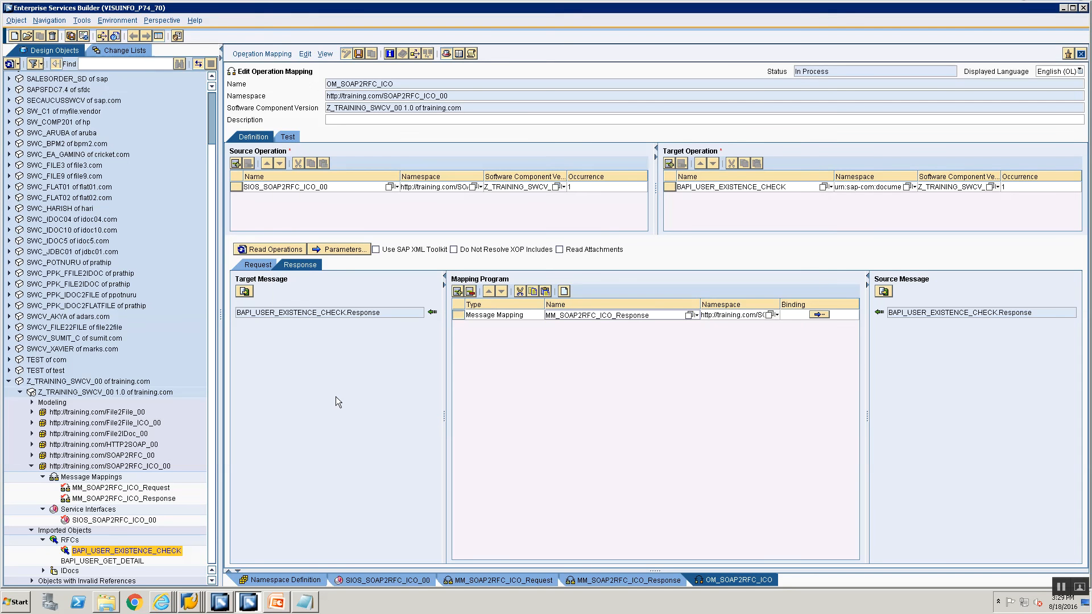
pyautogui.hotkey('ctrl', 's')
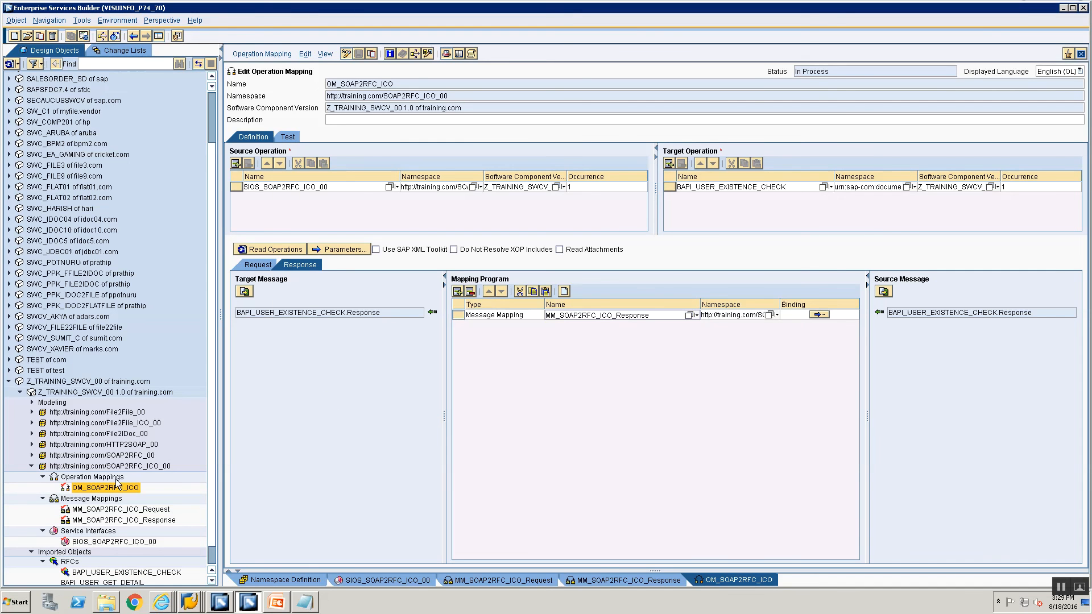
pyautogui.click(117, 52)
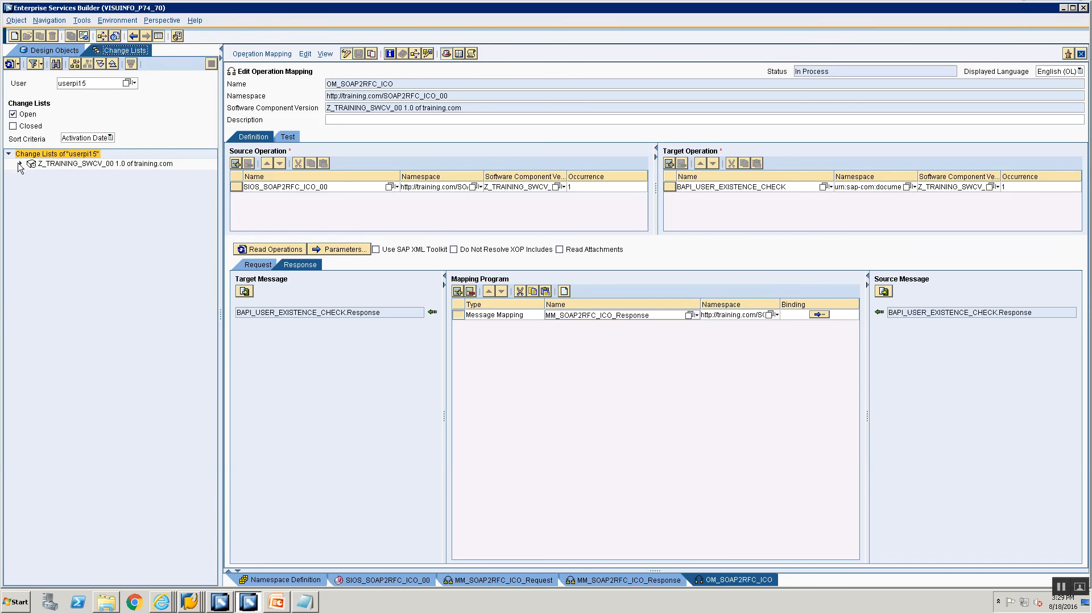
# Activate all seven objects in the Standard change list under Z_TRAINING_SWCV_00.
pyautogui.click(21, 164)
pyautogui.click(47, 176)
pyautogui.rightClick(46, 176)
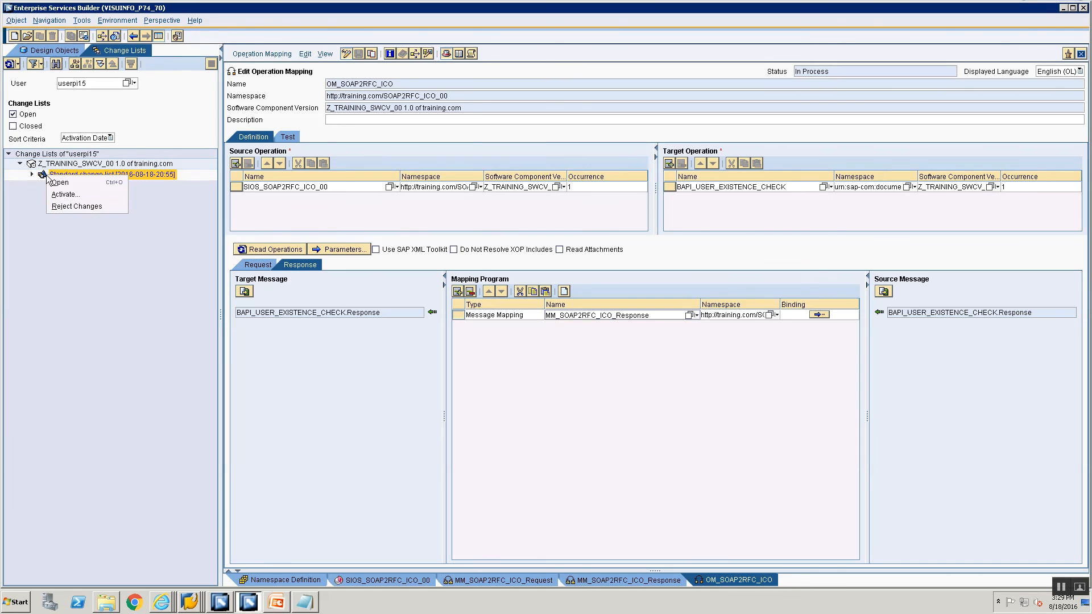
pyautogui.click(64, 195)
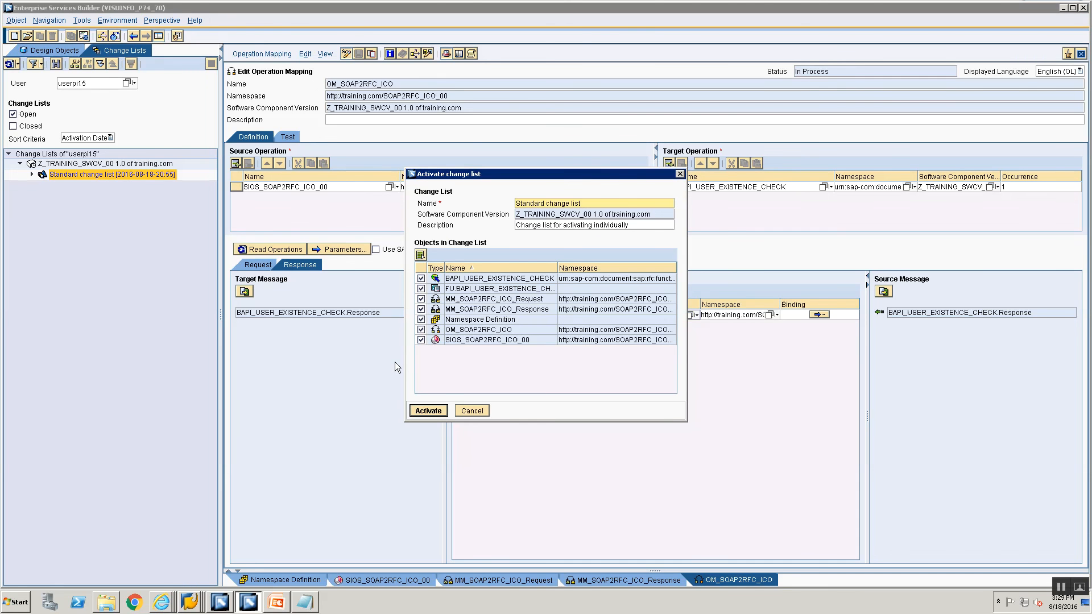
pyautogui.click(431, 412)
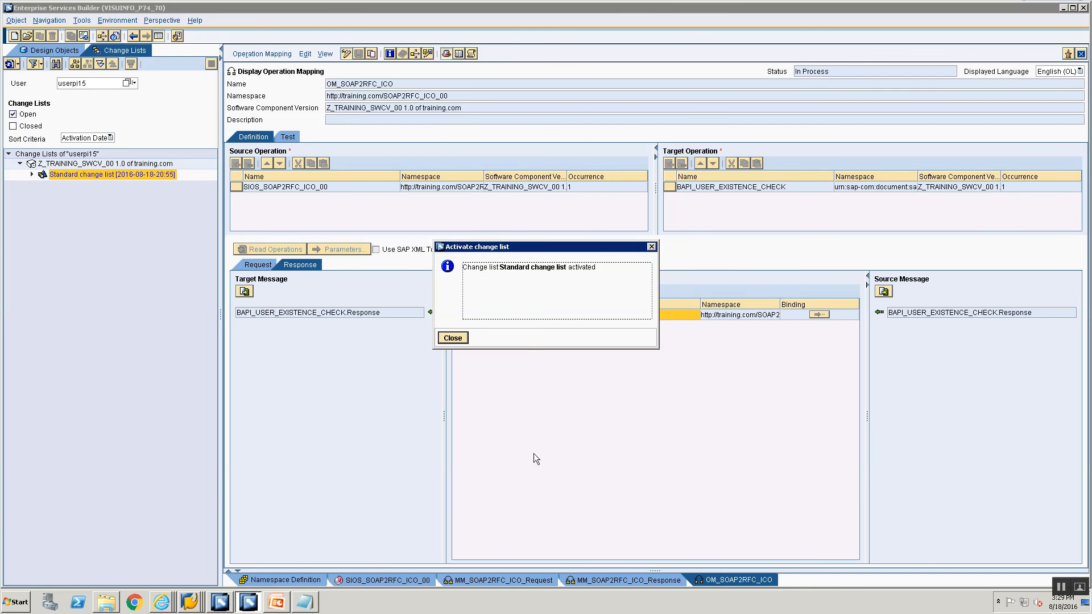
pyautogui.click(450, 338)
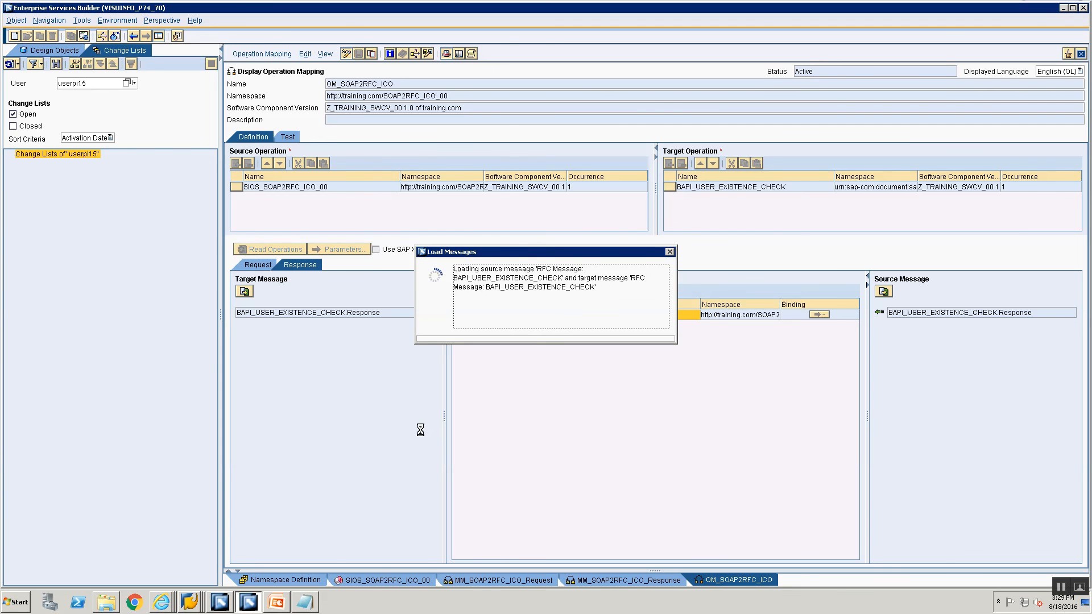
# In Integration Builder, add folder SOAP2RFC_ICO_00 under Training00 and begin a new object there.
pyautogui.click(225, 603)
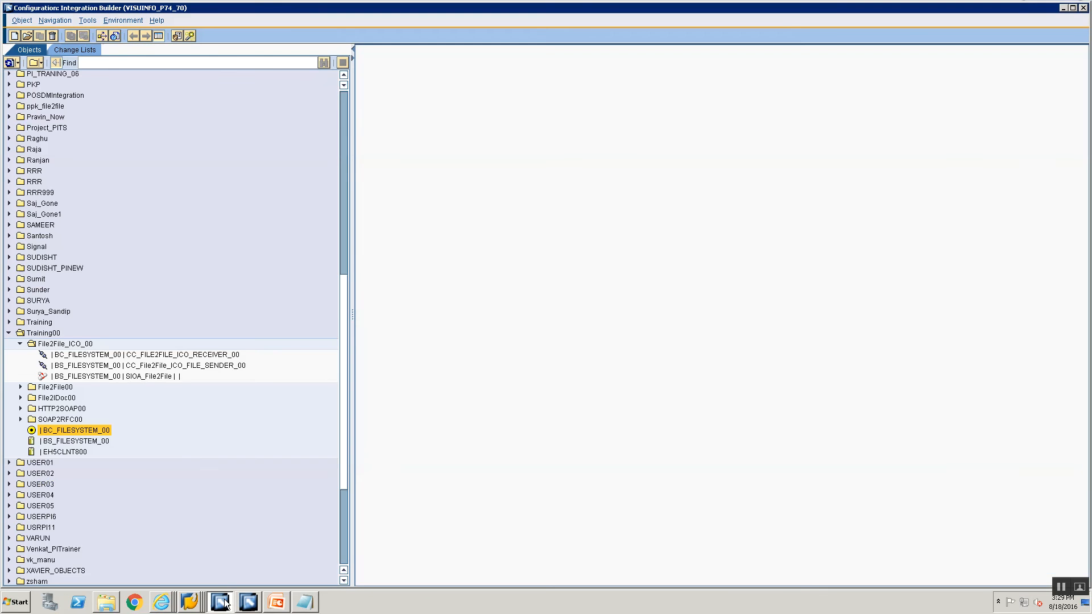
pyautogui.click(44, 336)
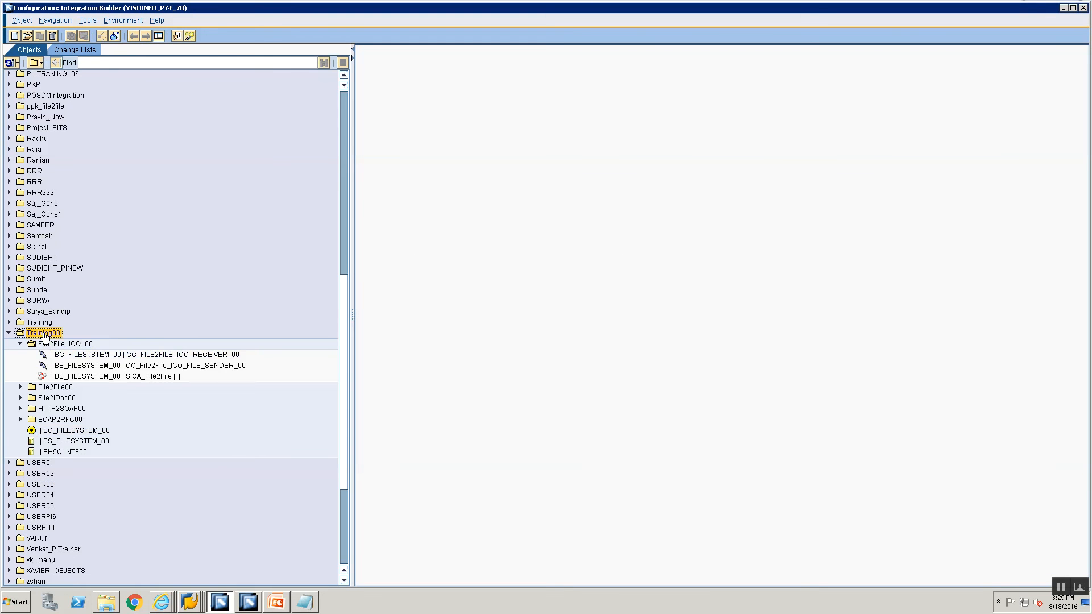
pyautogui.rightClick(44, 335)
pyautogui.moveTo(88, 376)
pyautogui.click(173, 375)
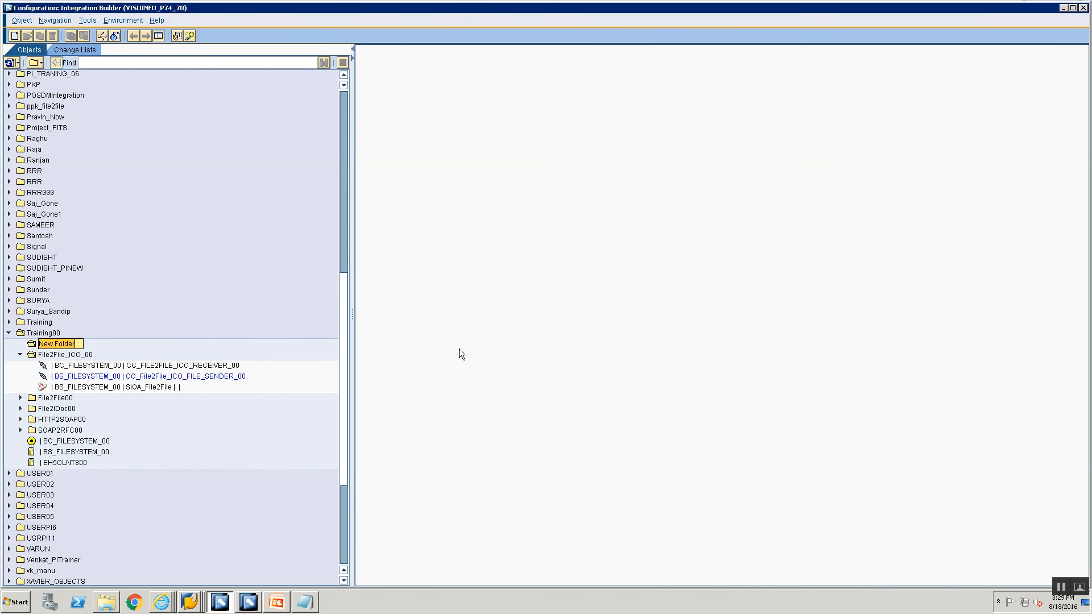
pyautogui.write('SOAP2')
pyautogui.write('RFC')
pyautogui.write('_ICO_00')
pyautogui.press('Return')
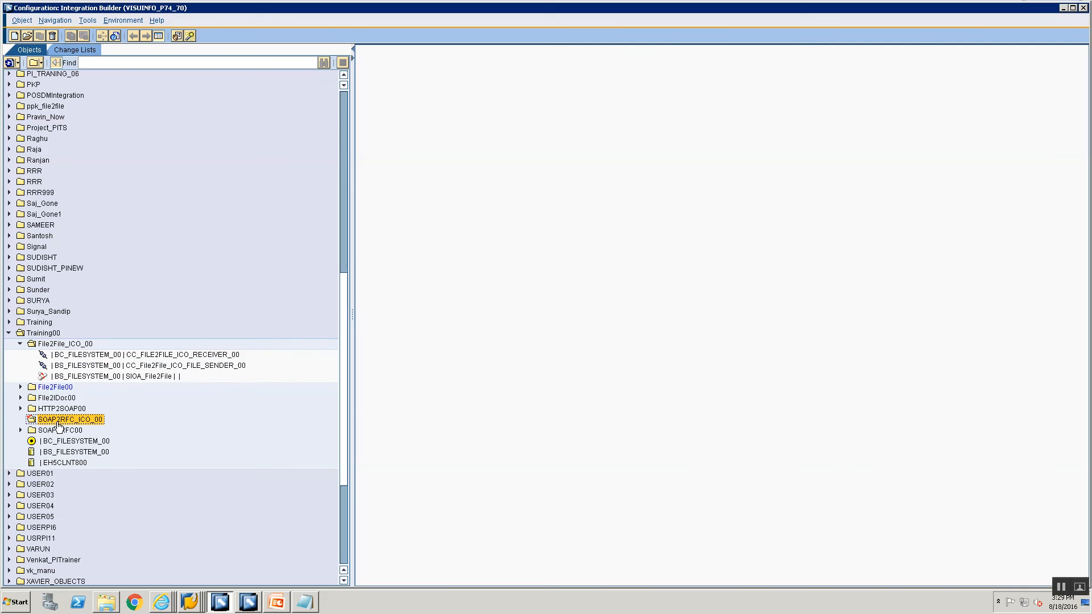
pyautogui.rightClick(58, 424)
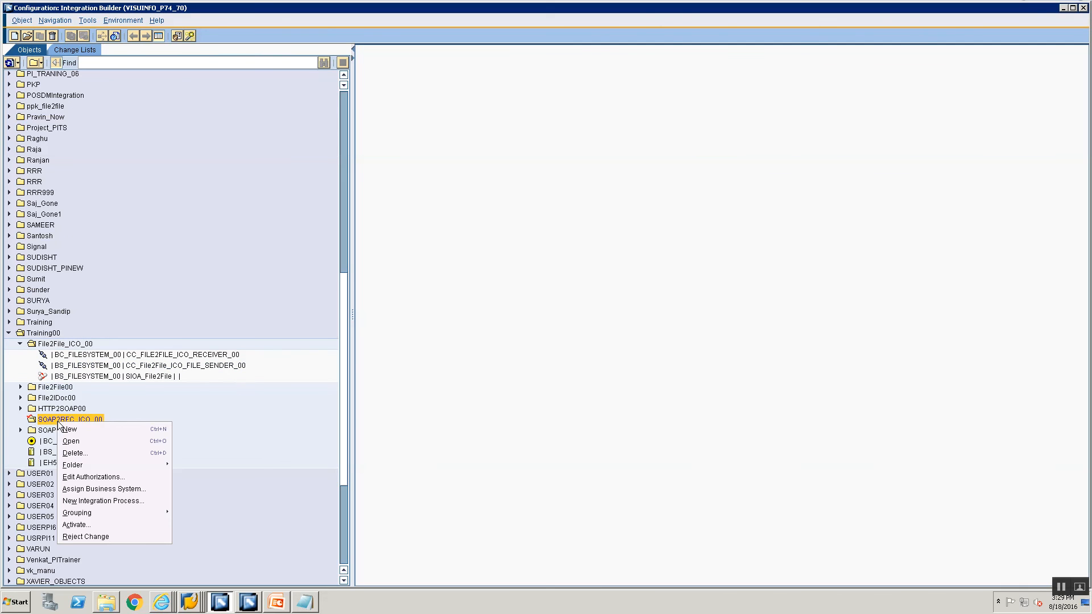
pyautogui.click(102, 430)
# Create communication channel CC_SOAP2RFC_ICO_SOAP_SENDER_00 for component BS_FILESYSTEM_00.
pyautogui.click(394, 200)
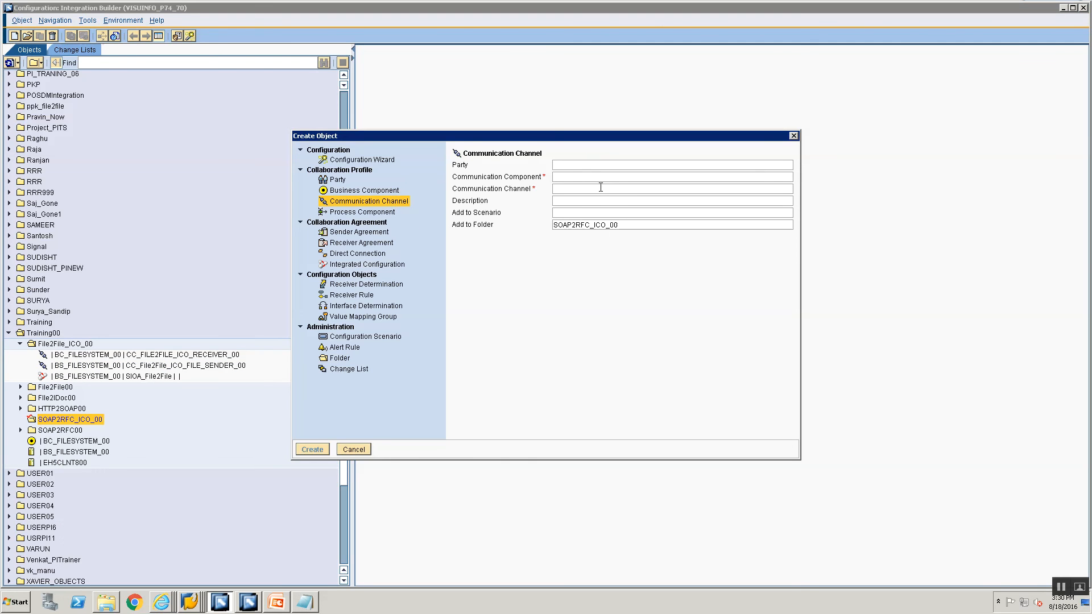
pyautogui.click(599, 180)
pyautogui.write('BS_')
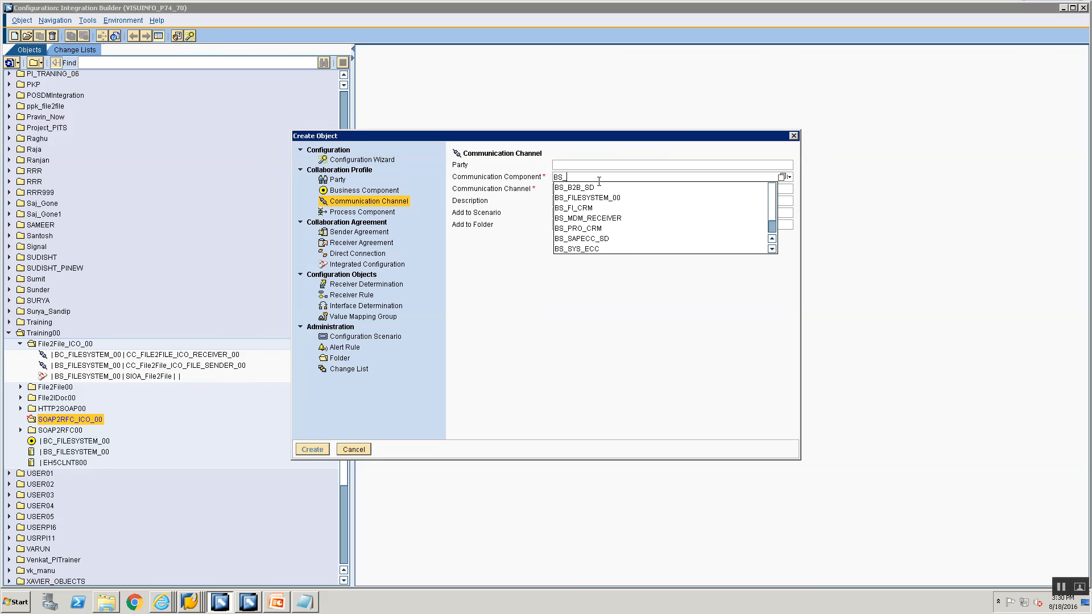
pyautogui.write('FI')
pyautogui.press('Down')
pyautogui.press('Return')
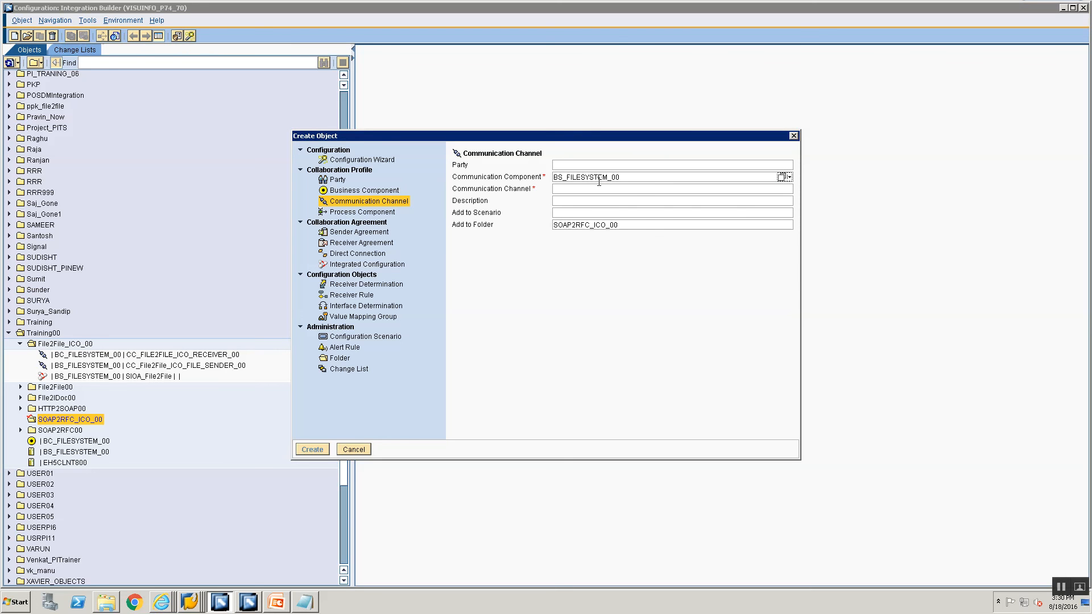
pyautogui.press('Tab')
pyautogui.write('CC')
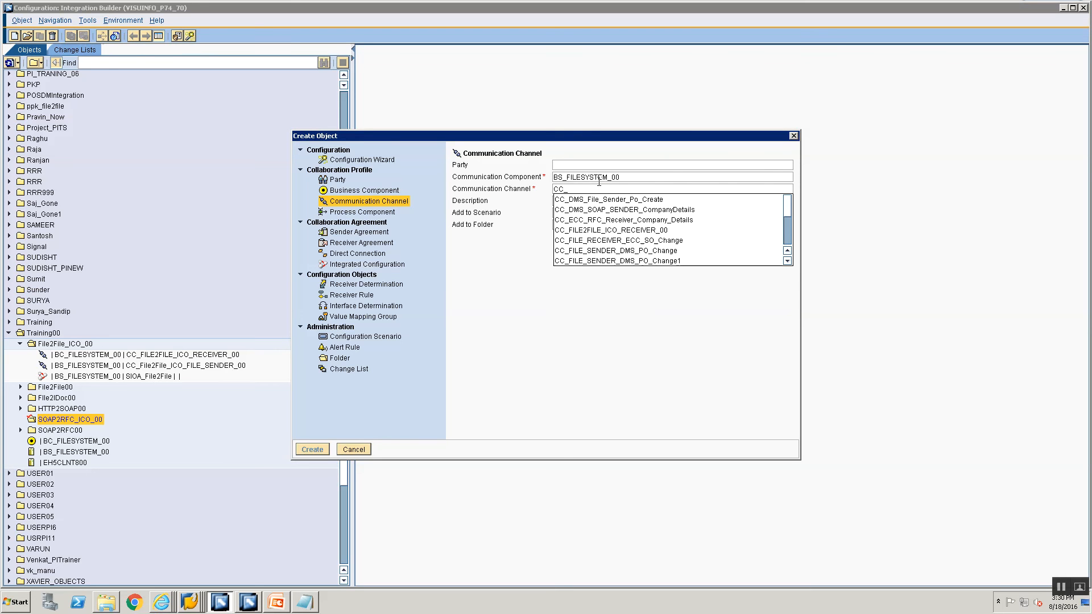
pyautogui.write('_SOAP')
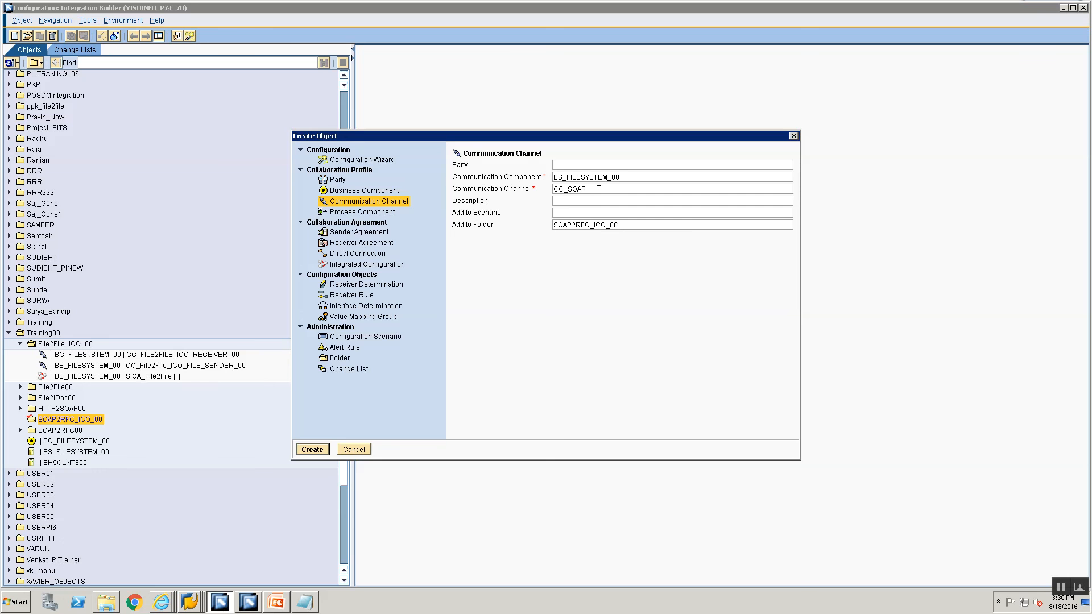
pyautogui.write('2RFC_ICO_SOAP_SENDER_00')
pyautogui.moveTo(570, 192); pyautogui.dragTo(688, 193)
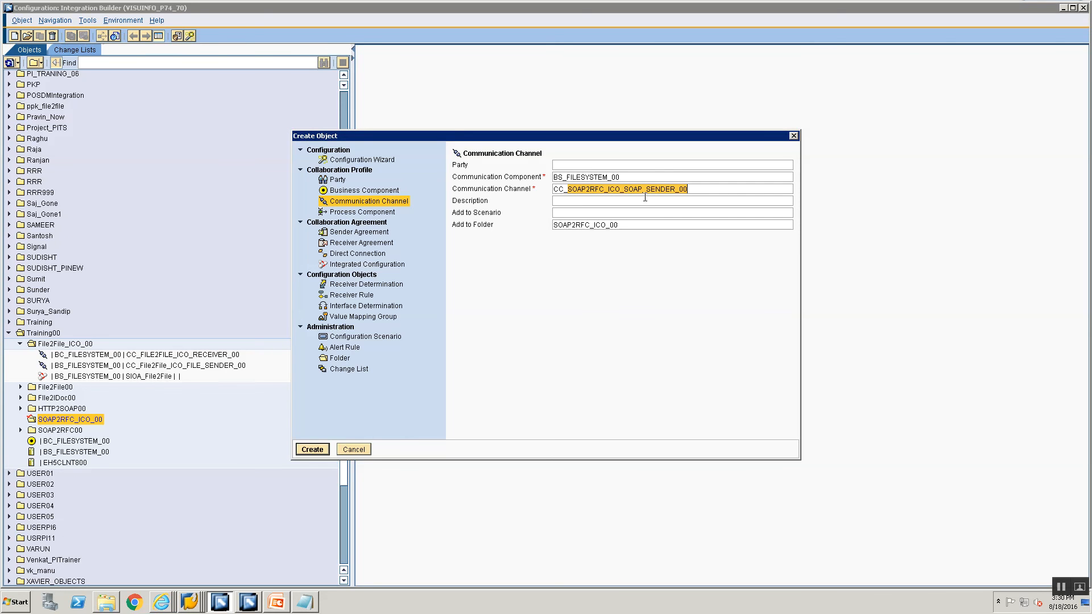
pyautogui.click(313, 450)
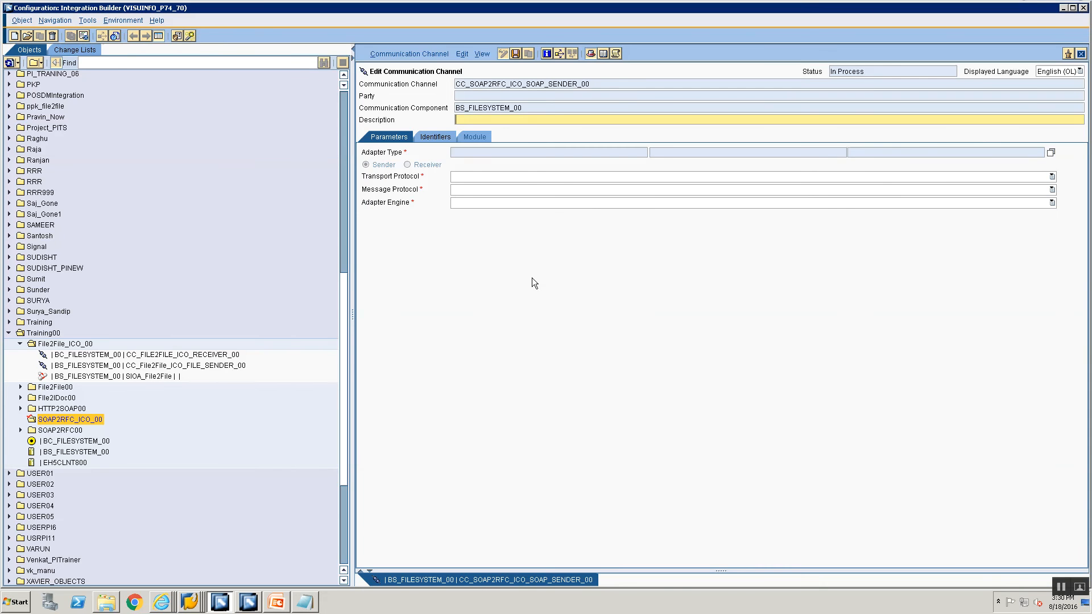
# Set the new channel's adapter type to SOAP as a sender and save it.
pyautogui.click(1051, 152)
pyautogui.scroll(-1, 322, 397)
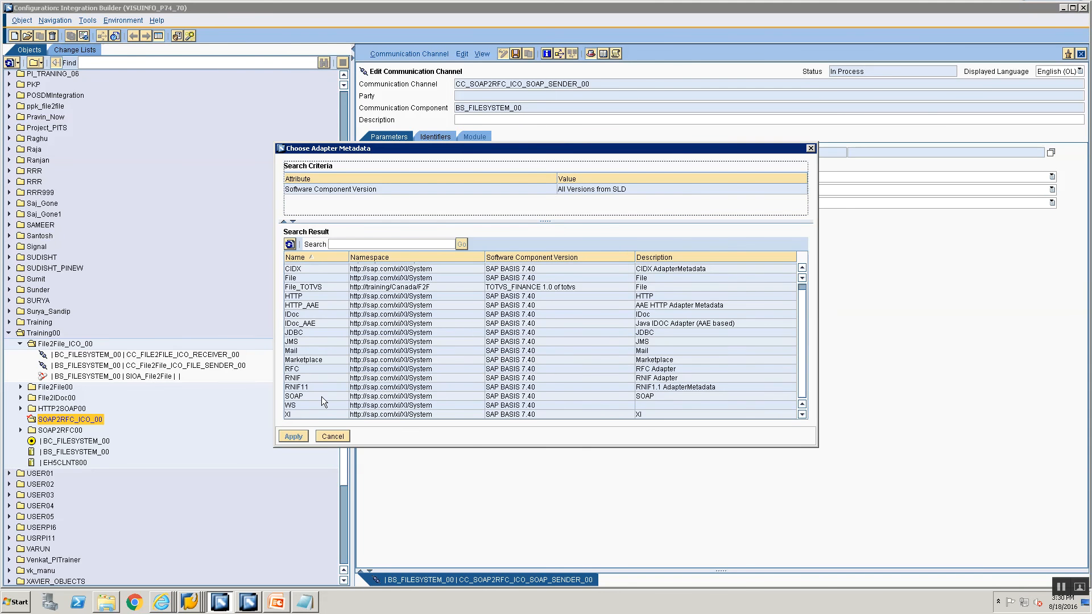
pyautogui.click(310, 396)
pyautogui.click(293, 436)
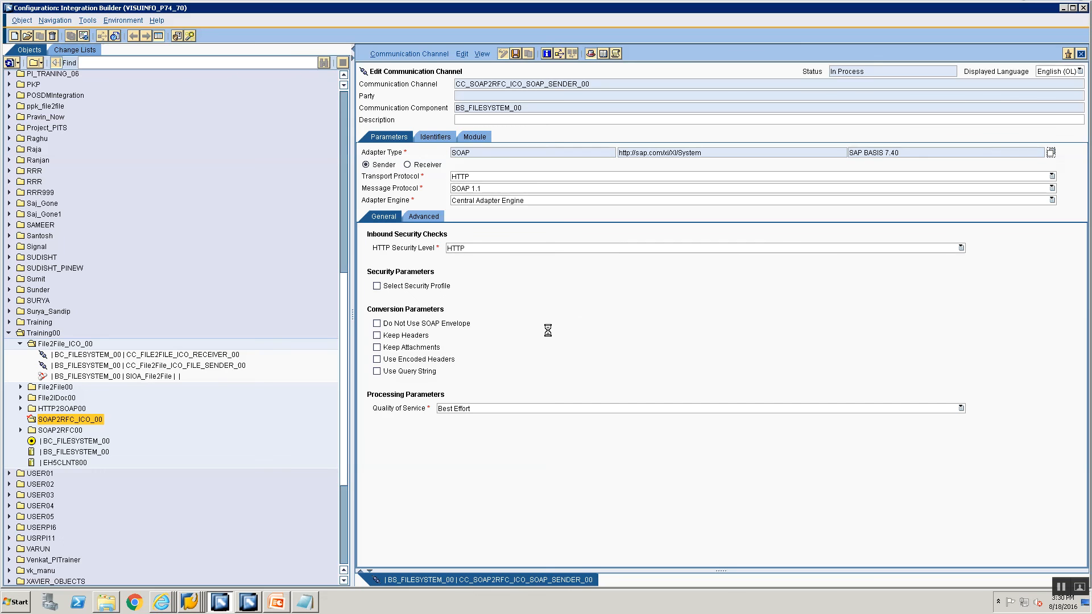
pyautogui.hotkey('ctrl', 's')
# Review CC_SOAP2RFC_ICO_SOAP_SENDER_00 in the SOAP2RFC_ICO_00 folder, highlighting its name and SOAP adapter type.
pyautogui.click(47, 422)
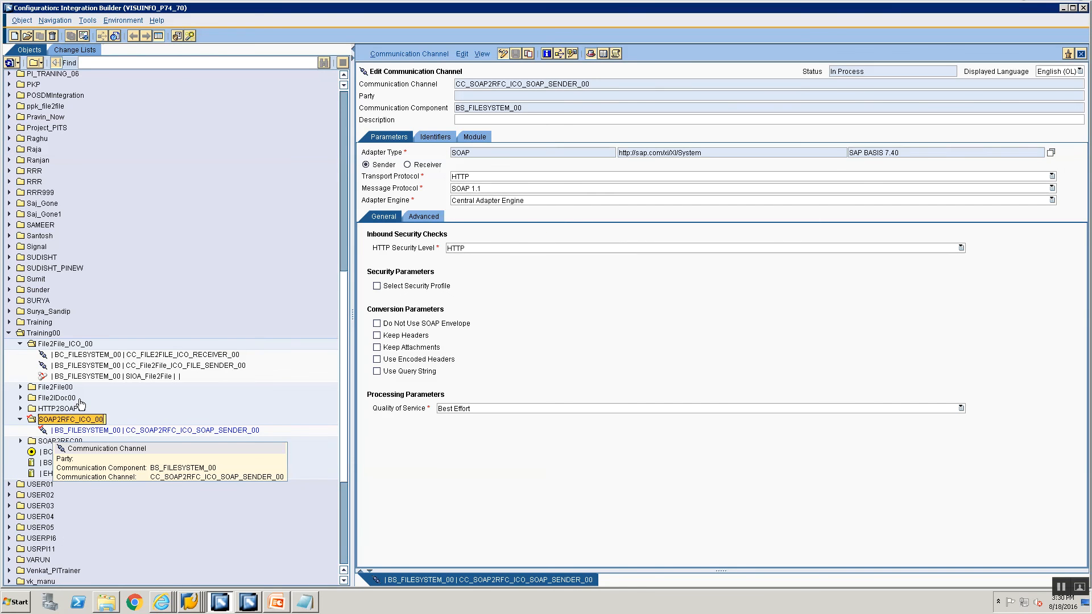
pyautogui.click(57, 436)
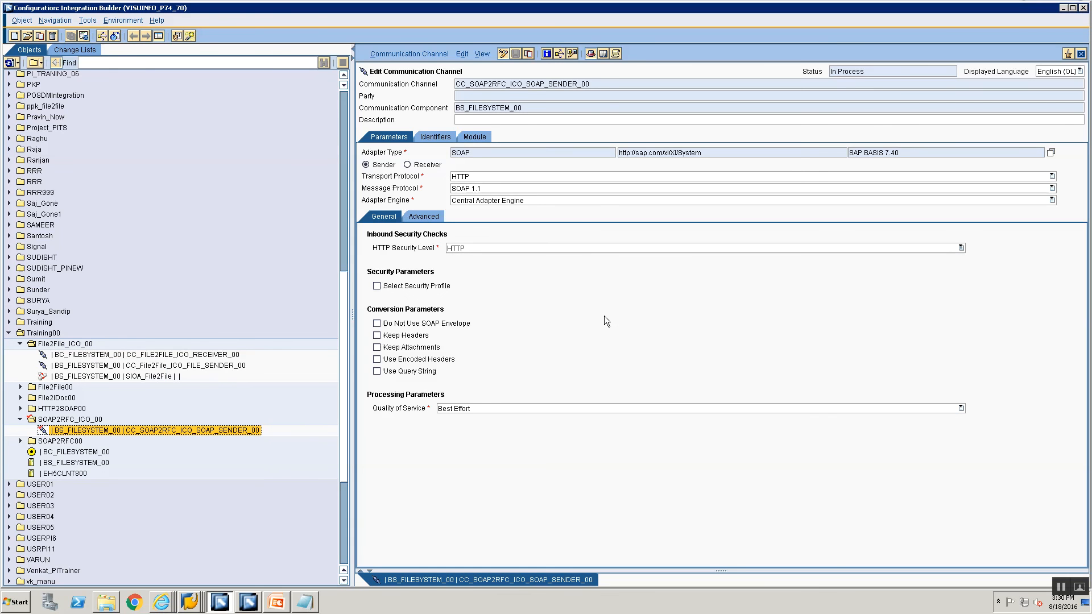
pyautogui.moveTo(604, 84); pyautogui.dragTo(477, 71)
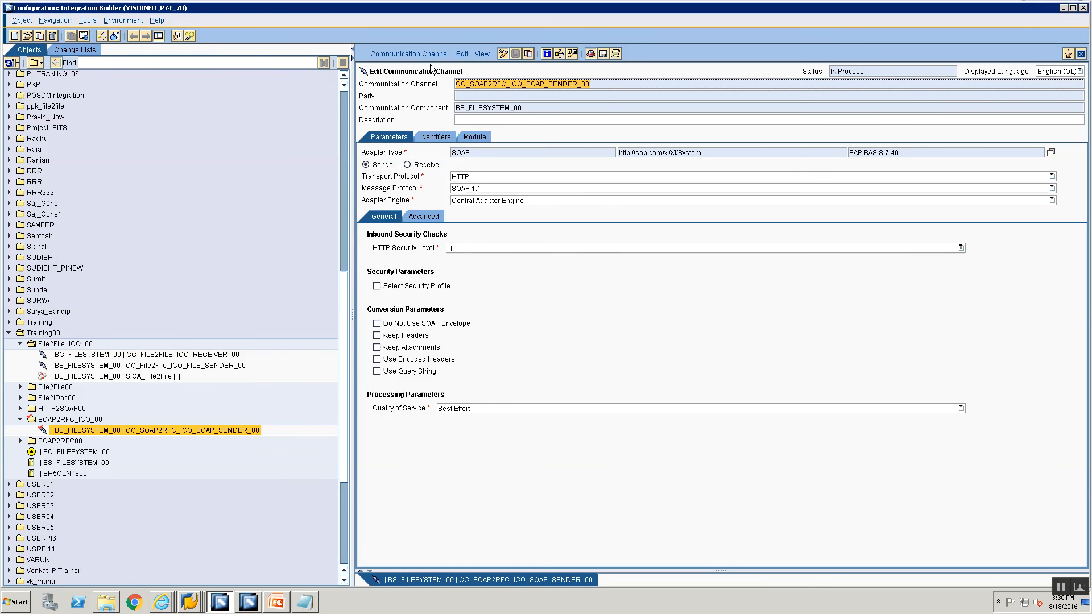
pyautogui.click(494, 153)
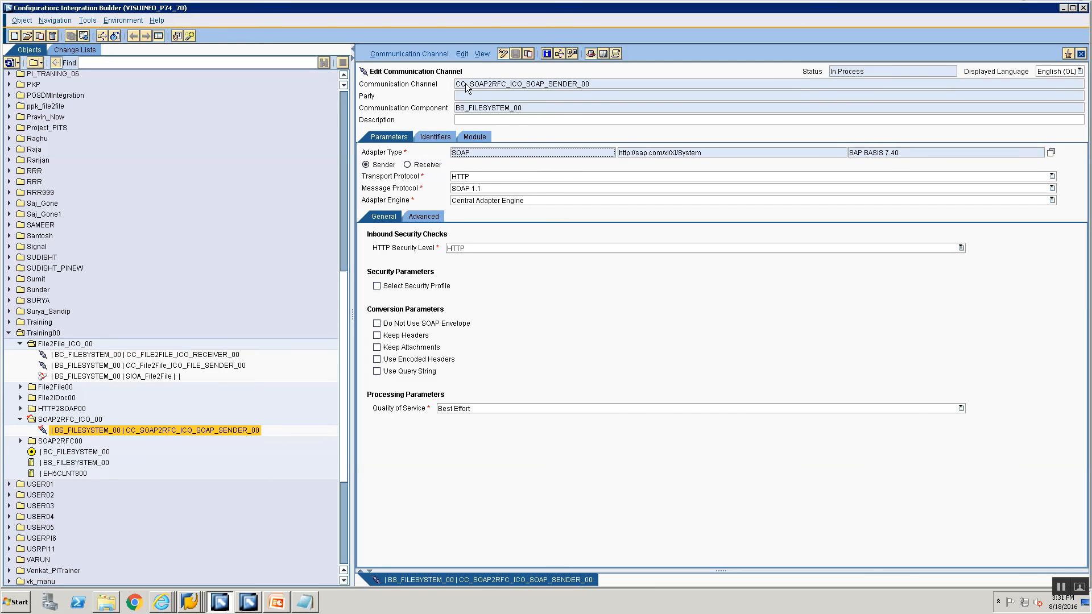
pyautogui.moveTo(466, 84); pyautogui.dragTo(590, 86)
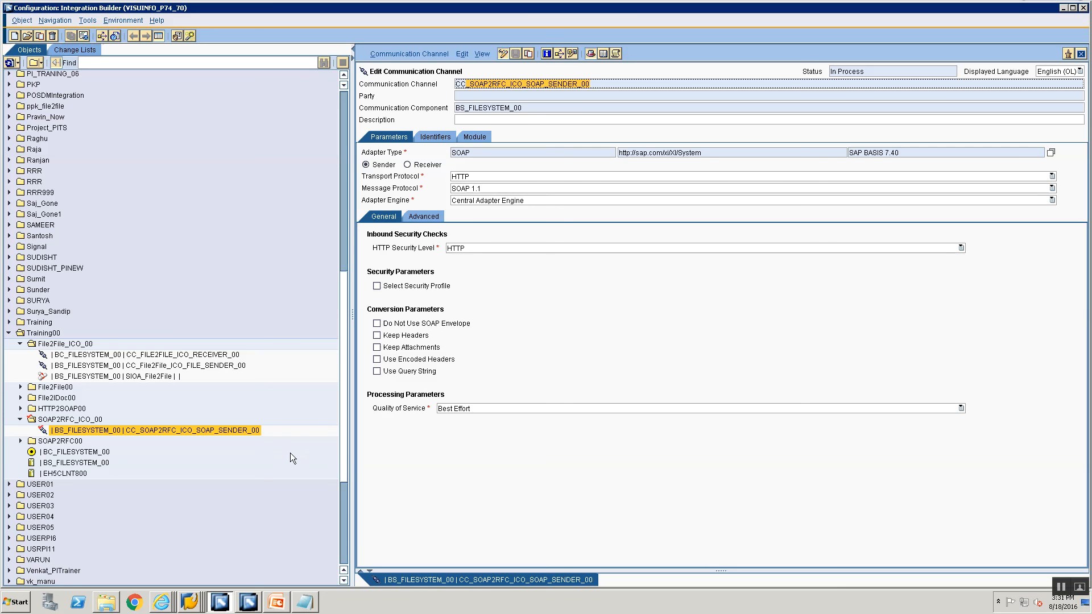
# Compare the older SOAP2RFC00 RFC receiver channel with the new ICO SOAP sender channel.
pyautogui.click(20, 441)
pyautogui.scroll(-1, 95, 455)
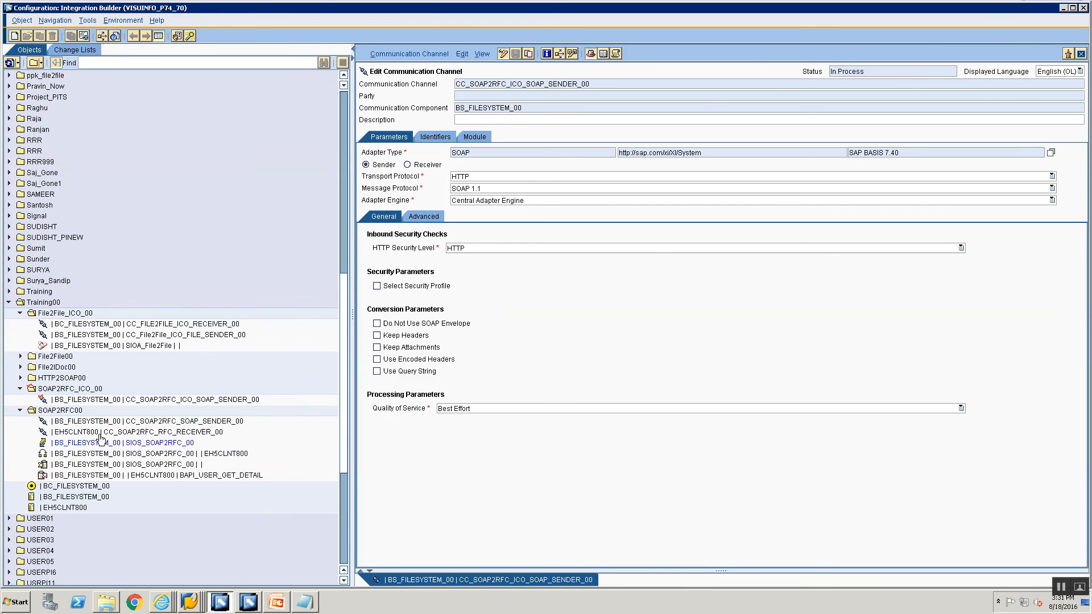
pyautogui.click(101, 433)
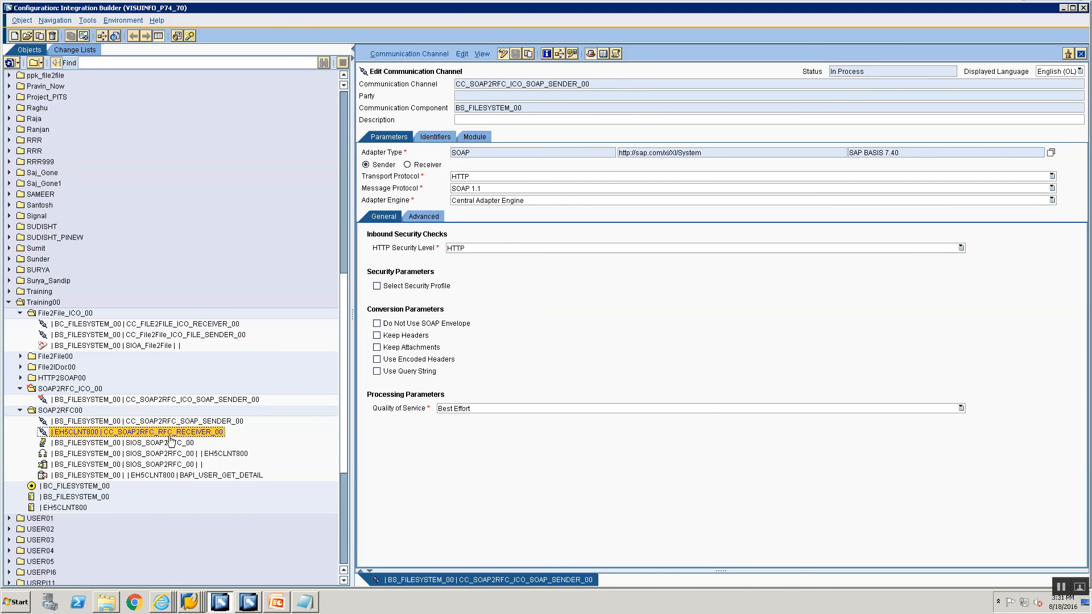
pyautogui.click(142, 401)
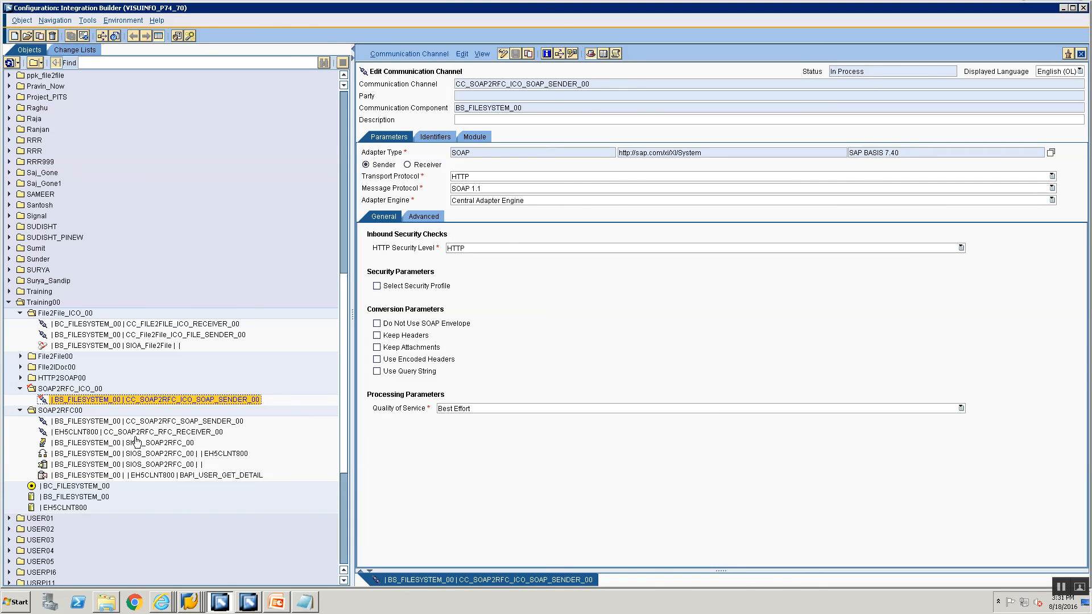
pyautogui.click(123, 433)
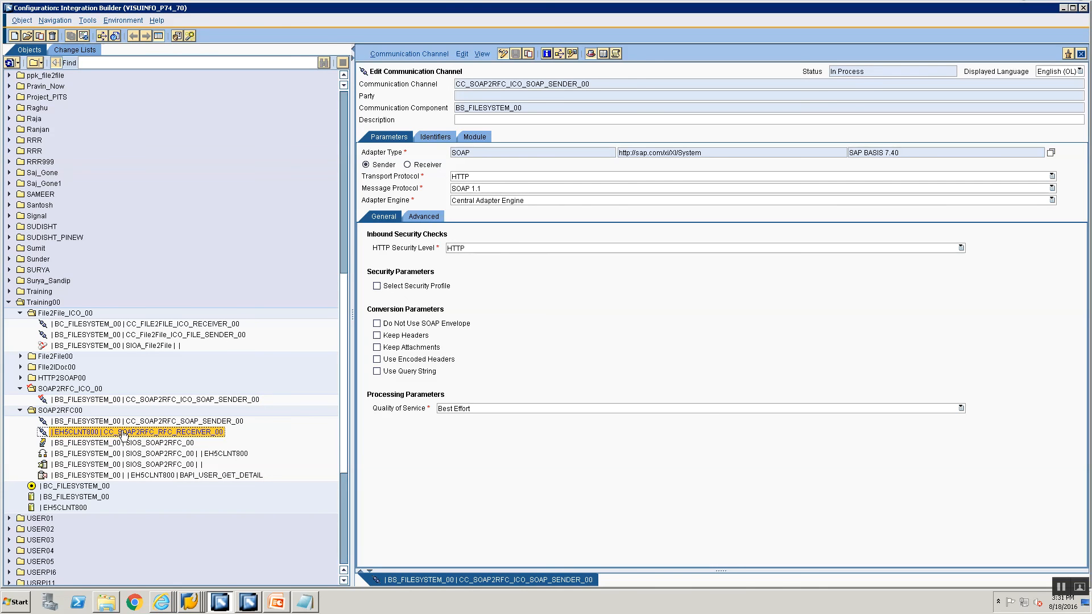
pyautogui.click(133, 403)
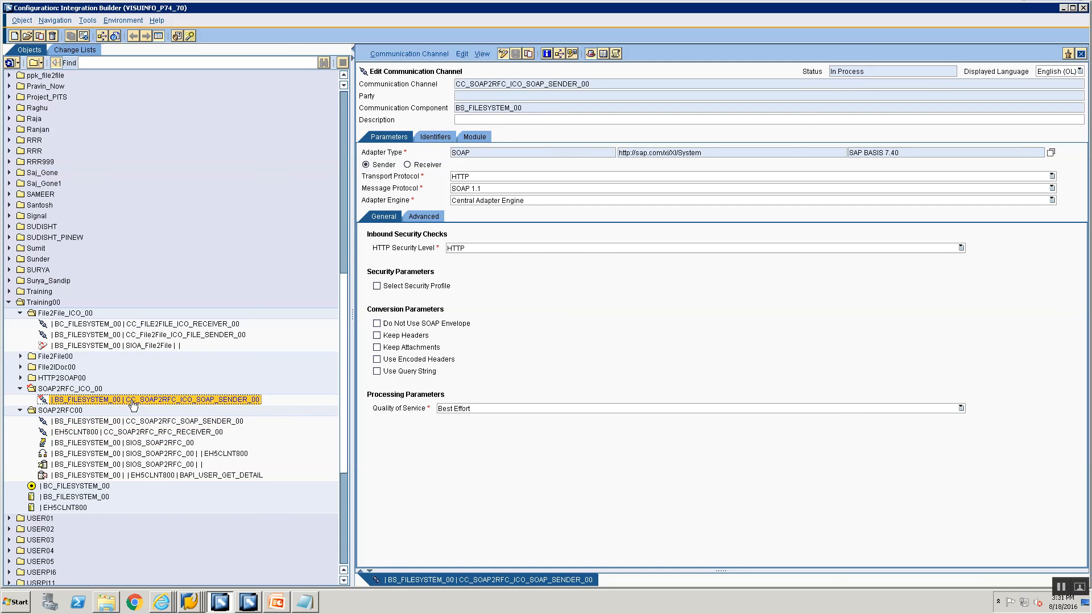
# Create an Integrated Configuration with sender interface SIOS_SOAP2RFC_ICO_00.
pyautogui.rightClick(133, 405)
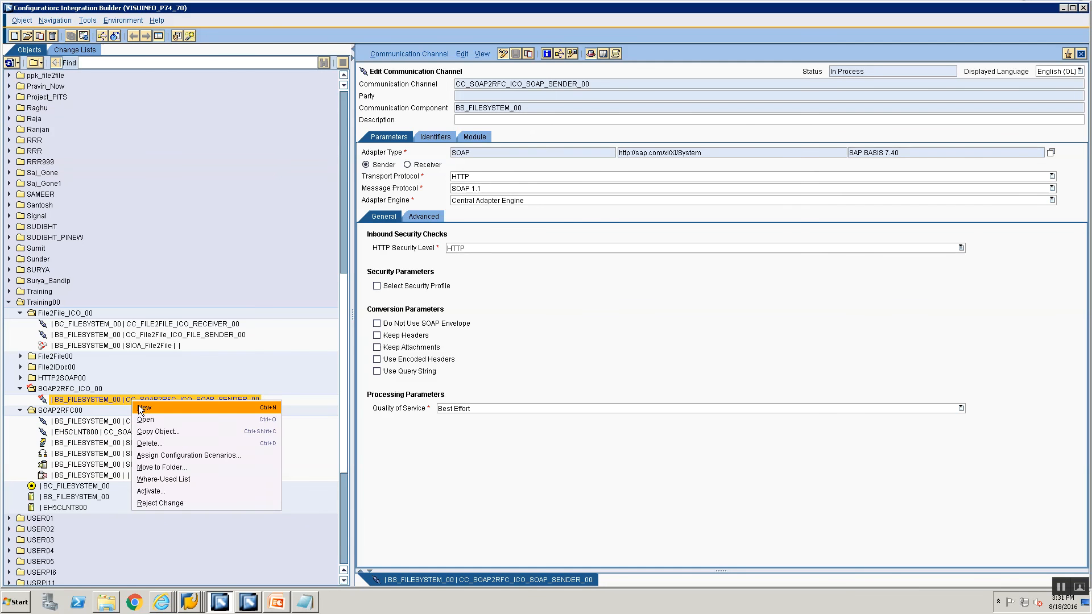
pyautogui.click(138, 407)
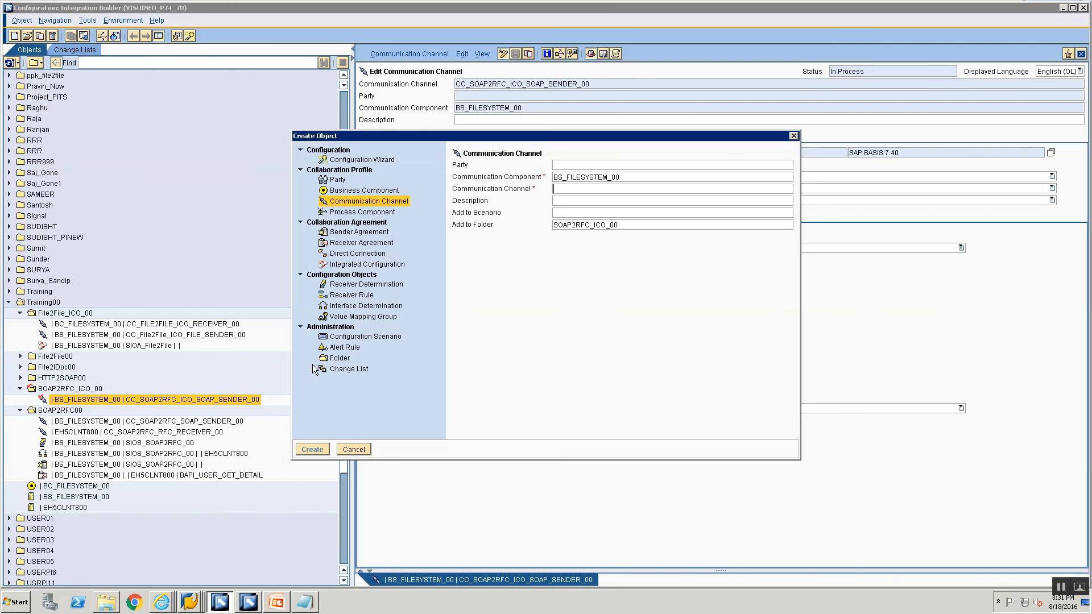
pyautogui.click(348, 265)
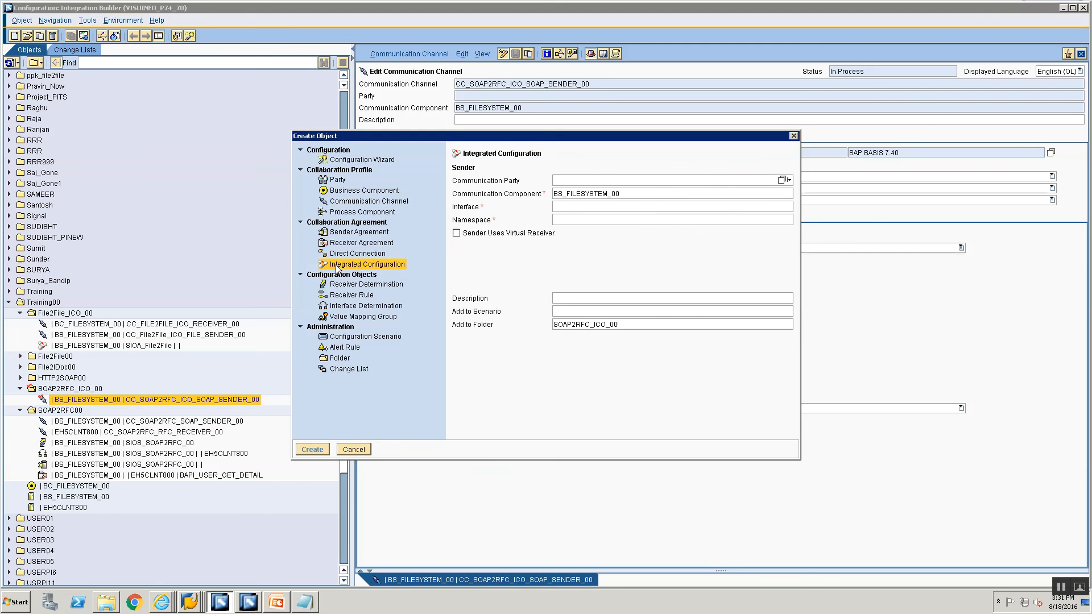
pyautogui.click(564, 207)
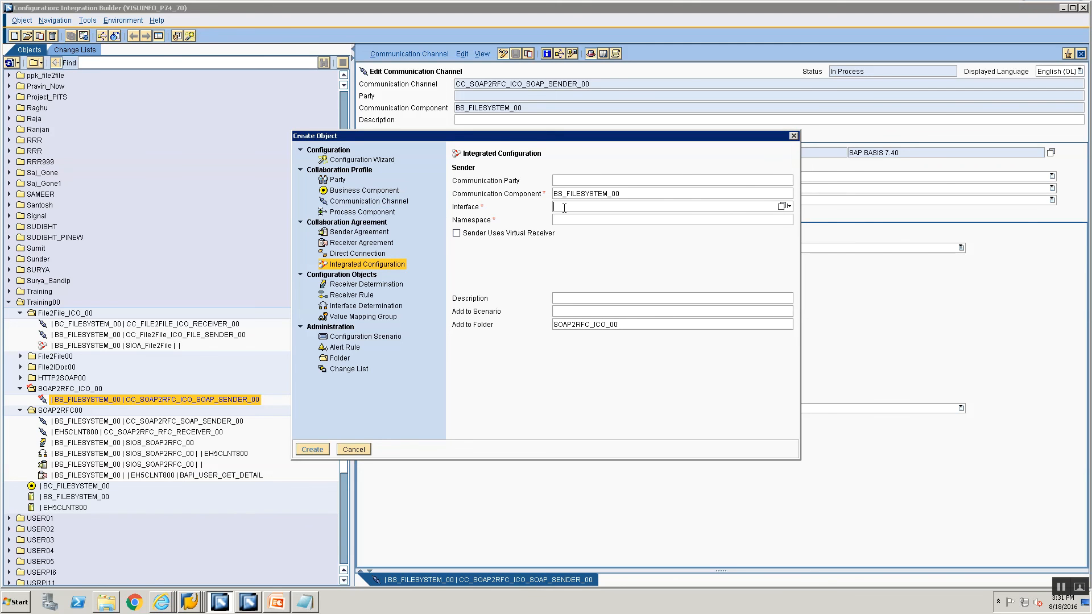
pyautogui.click(782, 207)
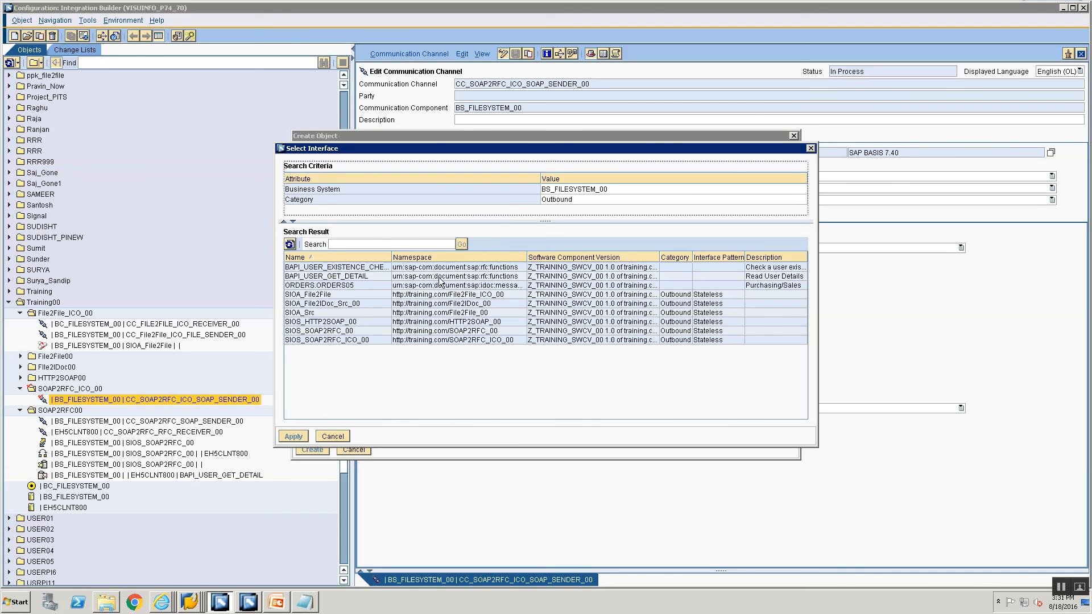
pyautogui.click(368, 340)
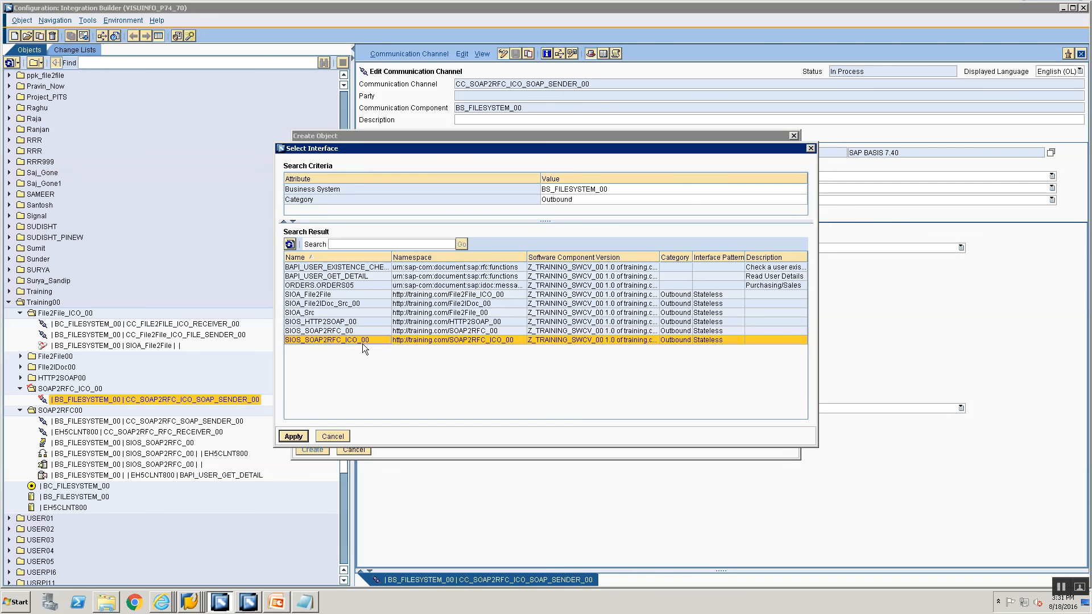
pyautogui.click(293, 436)
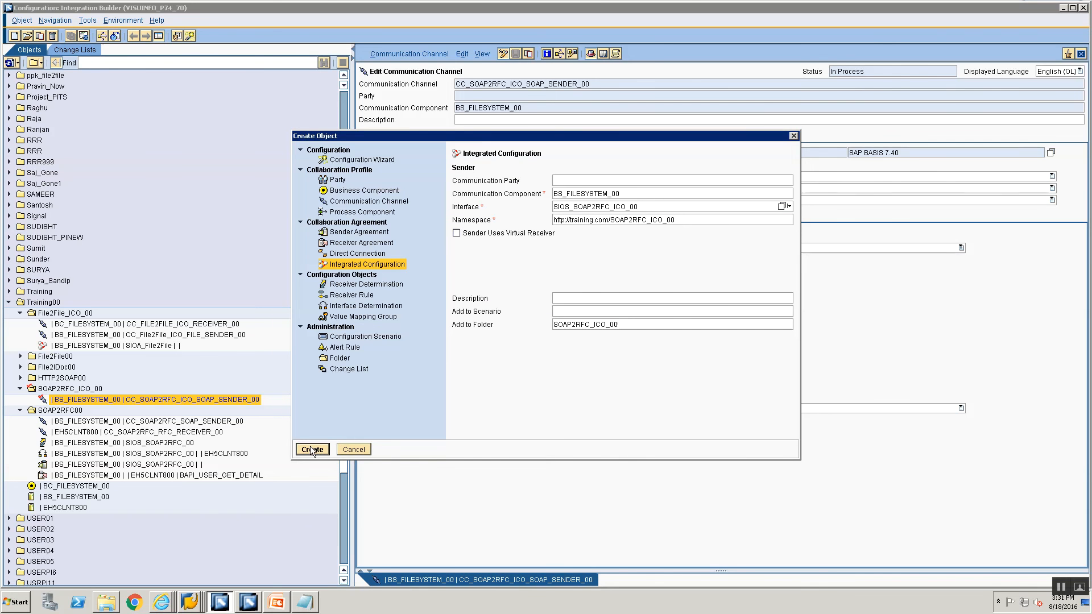
pyautogui.click(313, 450)
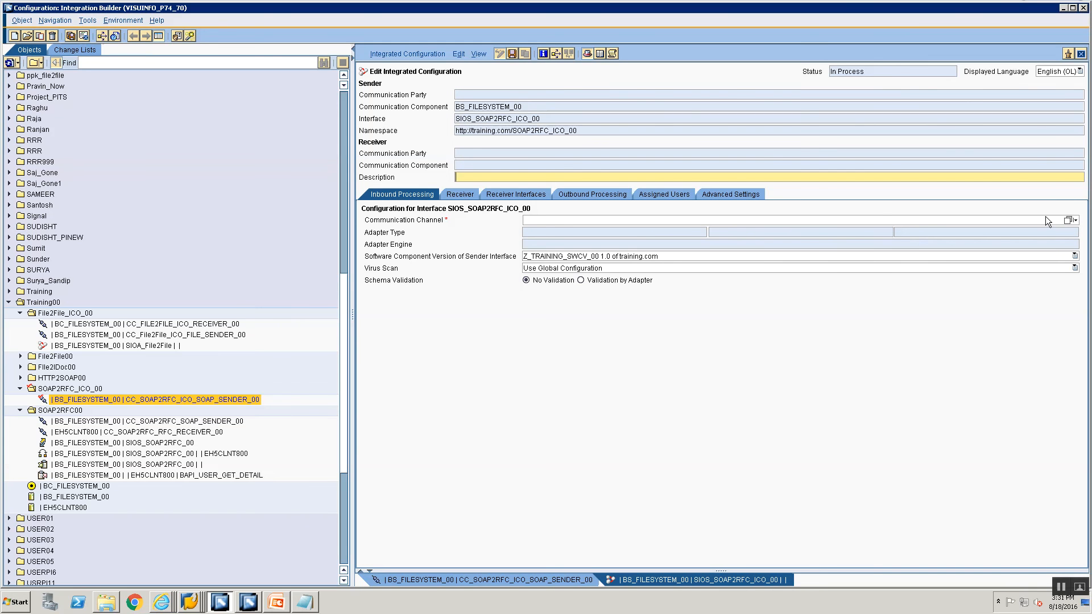
# Set the inbound communication channel to CC_SOAP2RFC_ICO_SOAP_SENDER_00.
pyautogui.click(1067, 222)
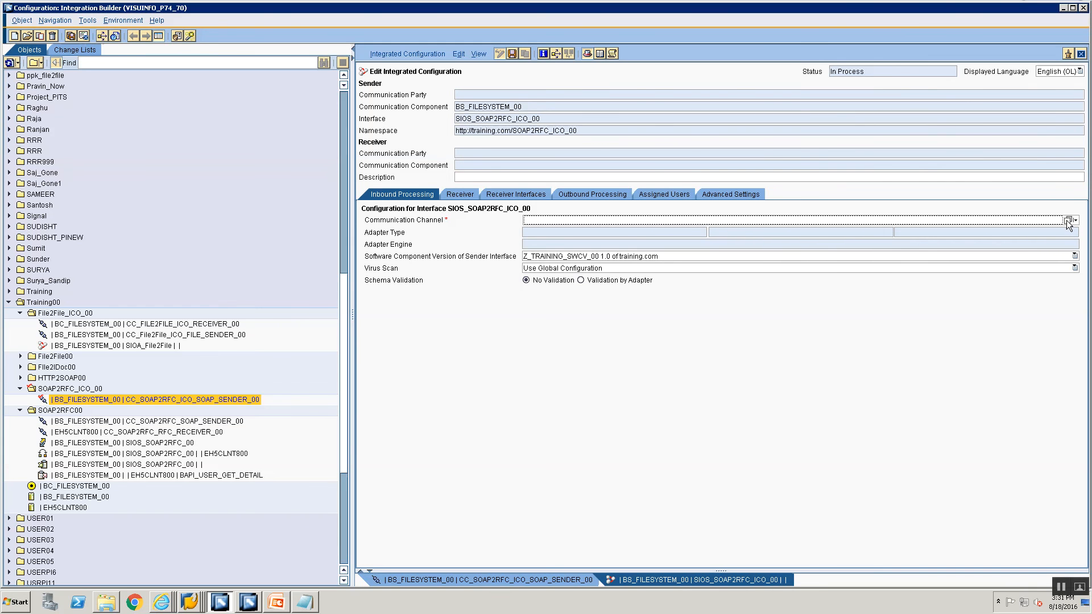
pyautogui.click(1069, 221)
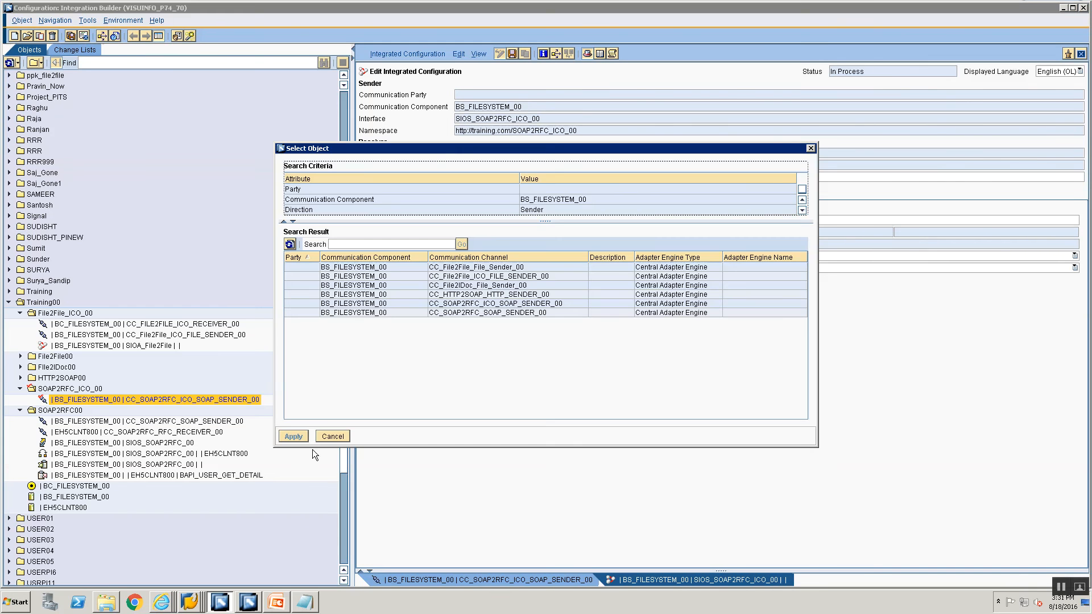
pyautogui.click(466, 308)
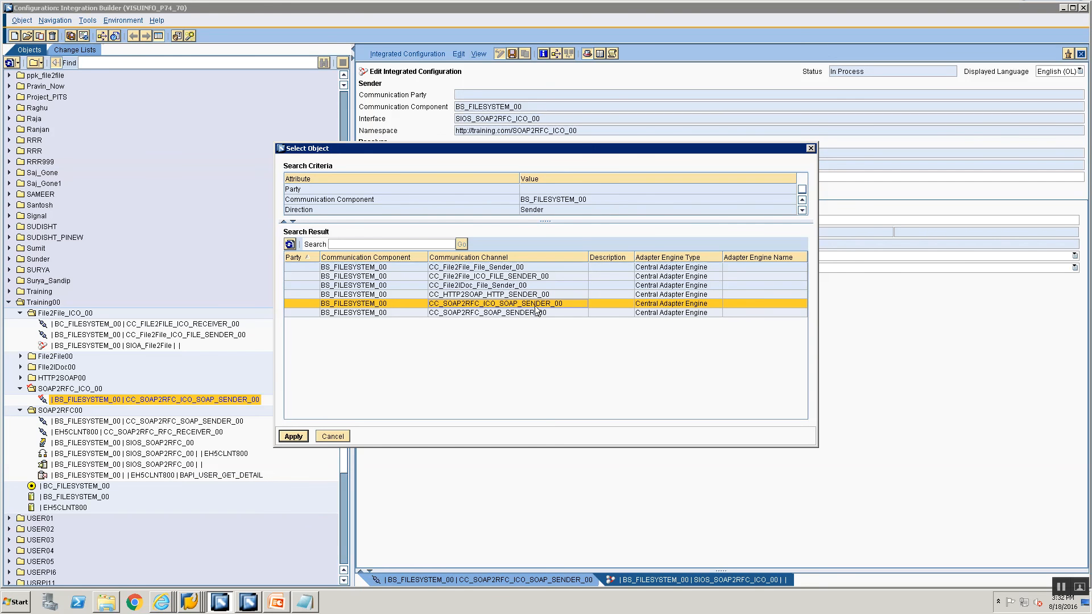
pyautogui.click(291, 436)
# Add EH5CLNT800 as the configured receiver communication component.
pyautogui.click(461, 194)
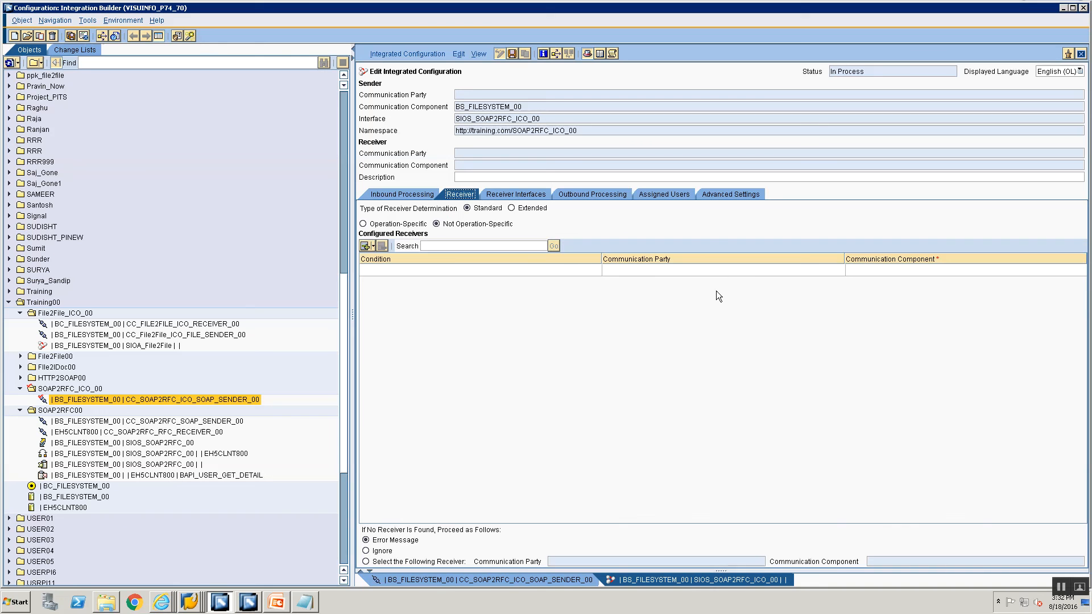
pyautogui.click(869, 271)
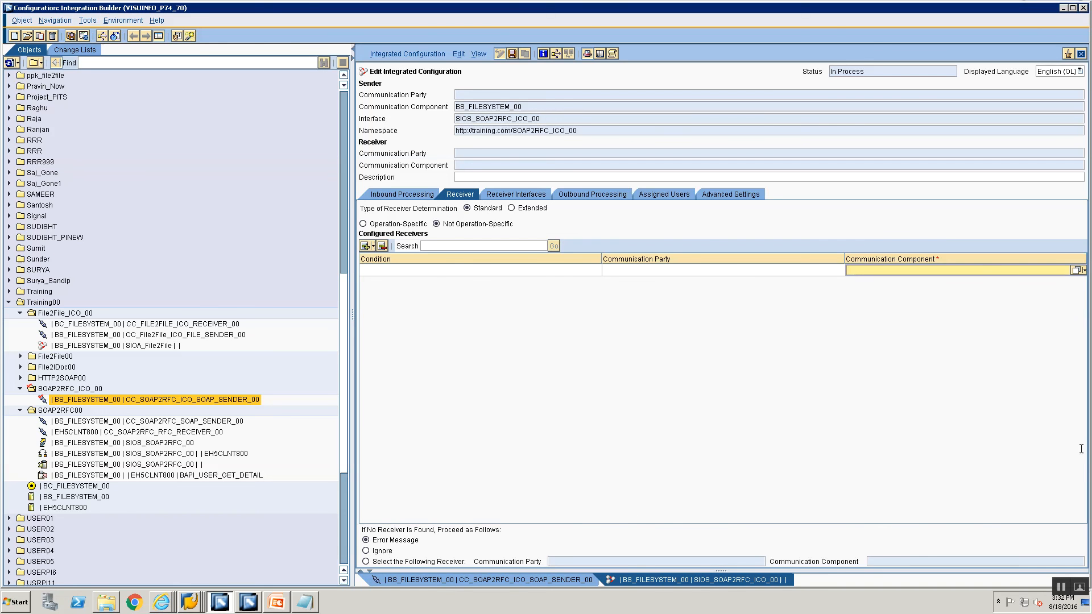
pyautogui.click(1076, 271)
pyautogui.click(422, 244)
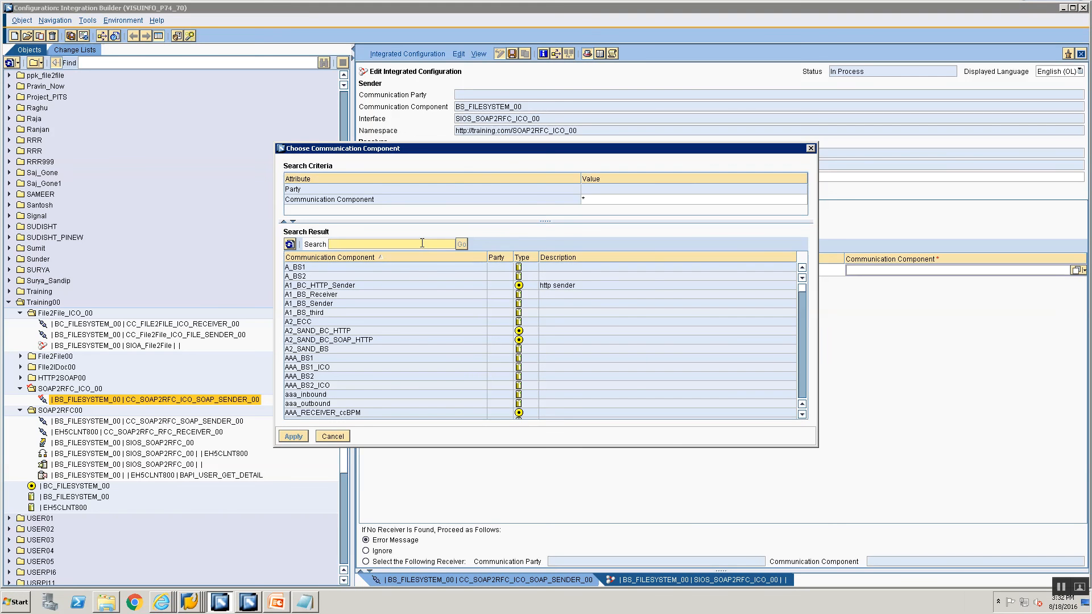
pyautogui.write('EH5CLNT800')
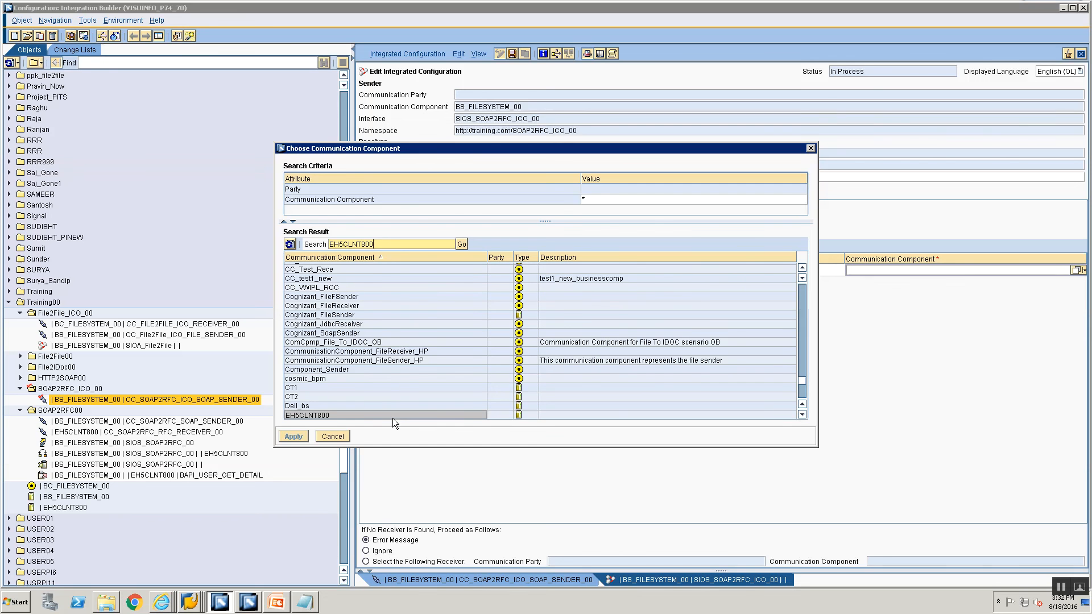
pyautogui.click(392, 415)
pyautogui.click(302, 436)
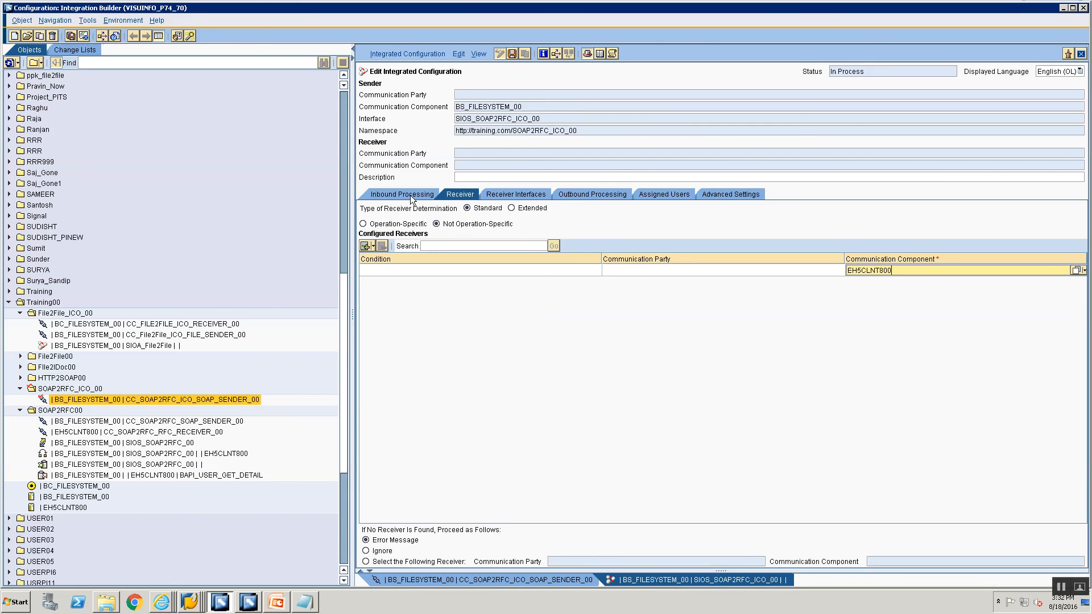
pyautogui.click(493, 193)
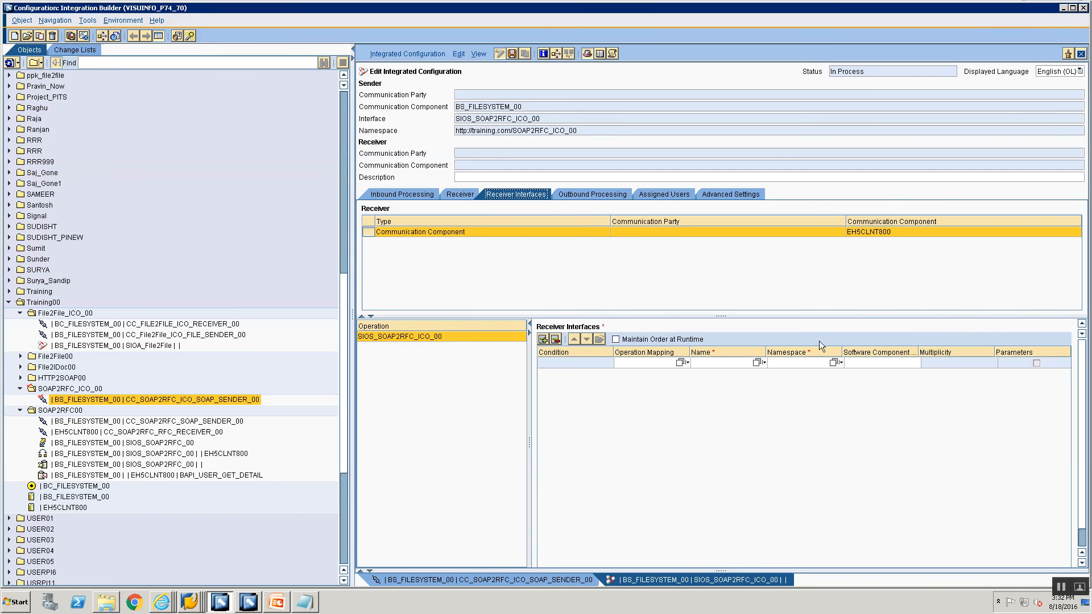
# Choose operation mapping OM_SOAP2RFC_ICO for the receiver interface.
pyautogui.click(681, 361)
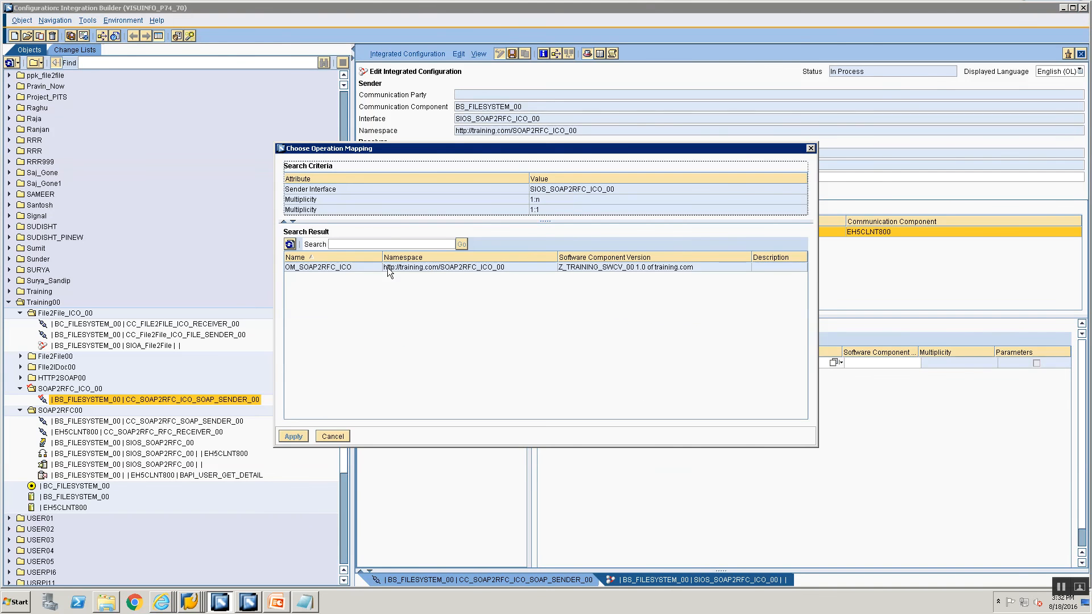
pyautogui.click(367, 267)
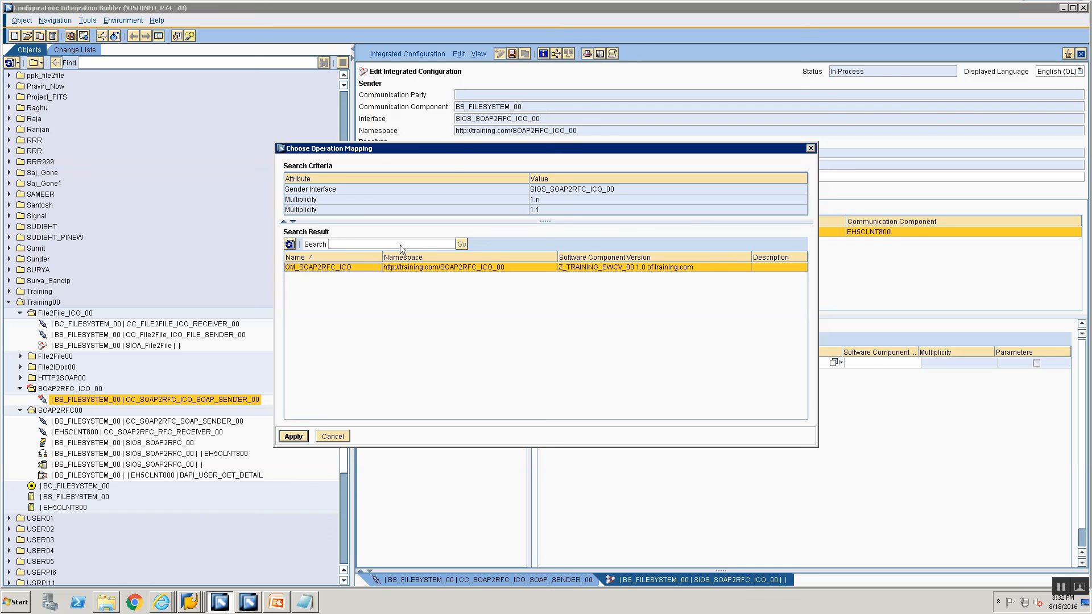
pyautogui.click(291, 437)
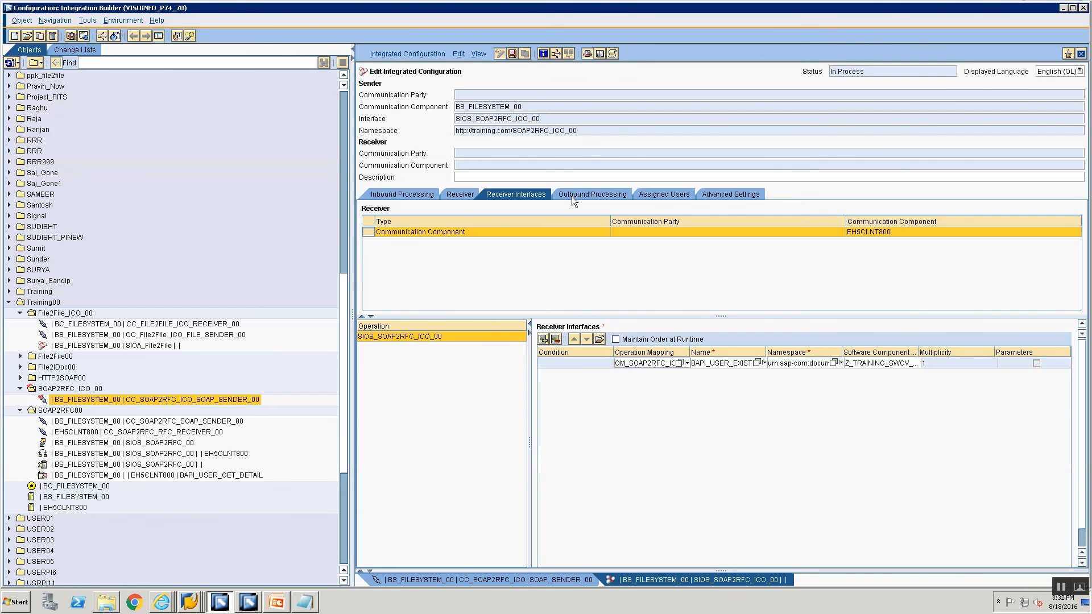
# Set the outbound communication channel to CC_SOAP2RFC_RFC_RECEIVER_00.
pyautogui.click(571, 196)
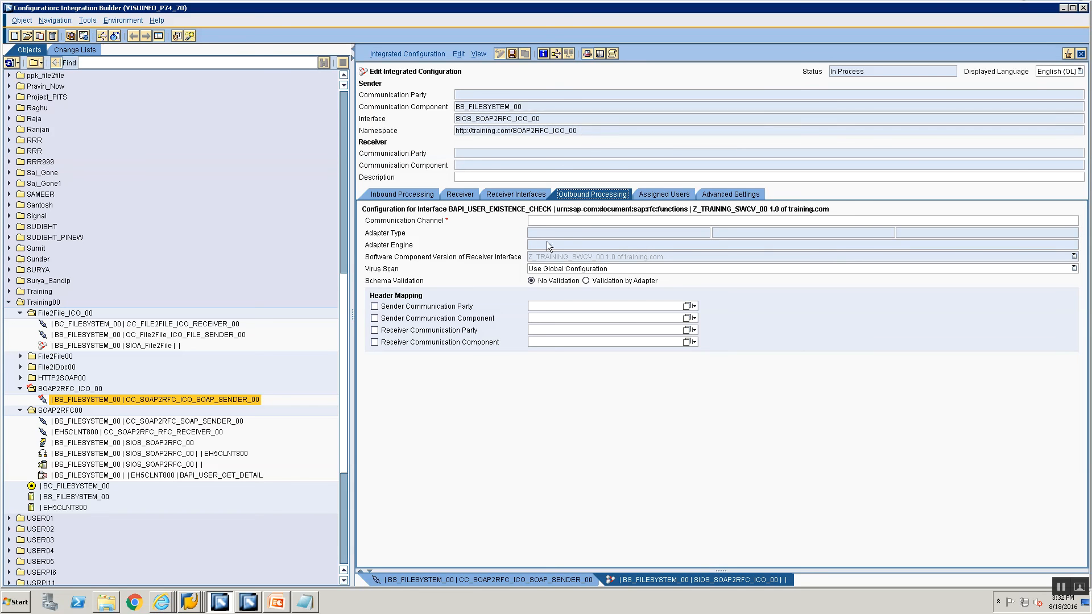
pyautogui.click(1068, 221)
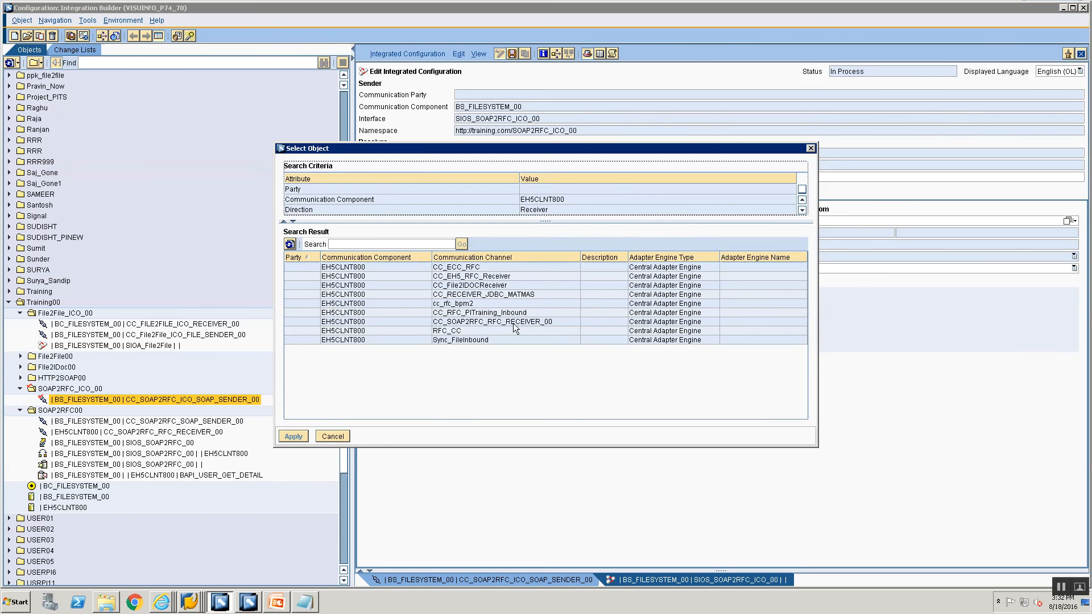
pyautogui.click(499, 322)
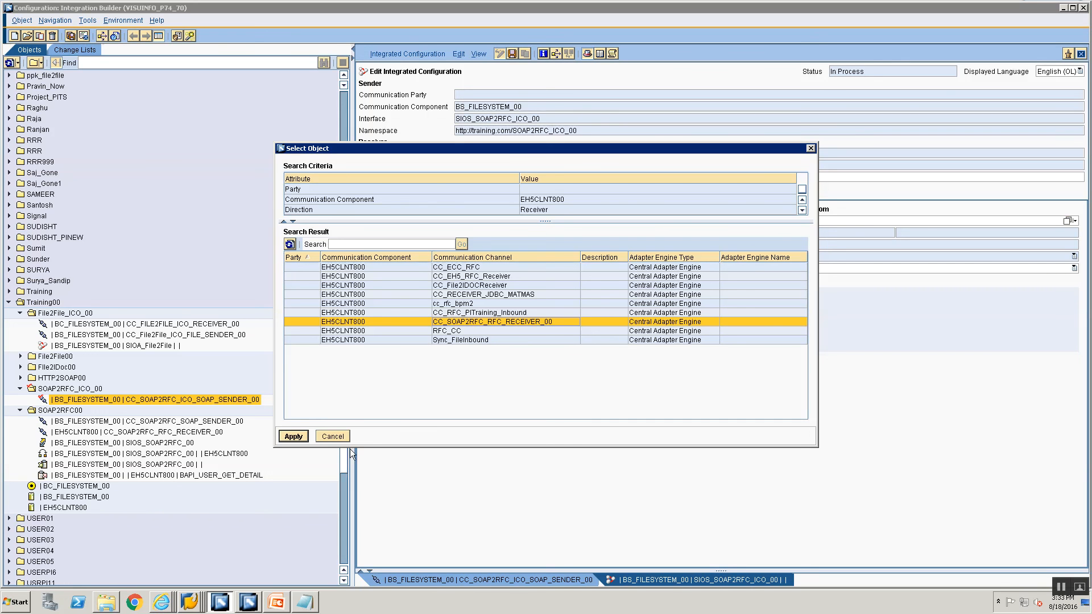
pyautogui.click(293, 436)
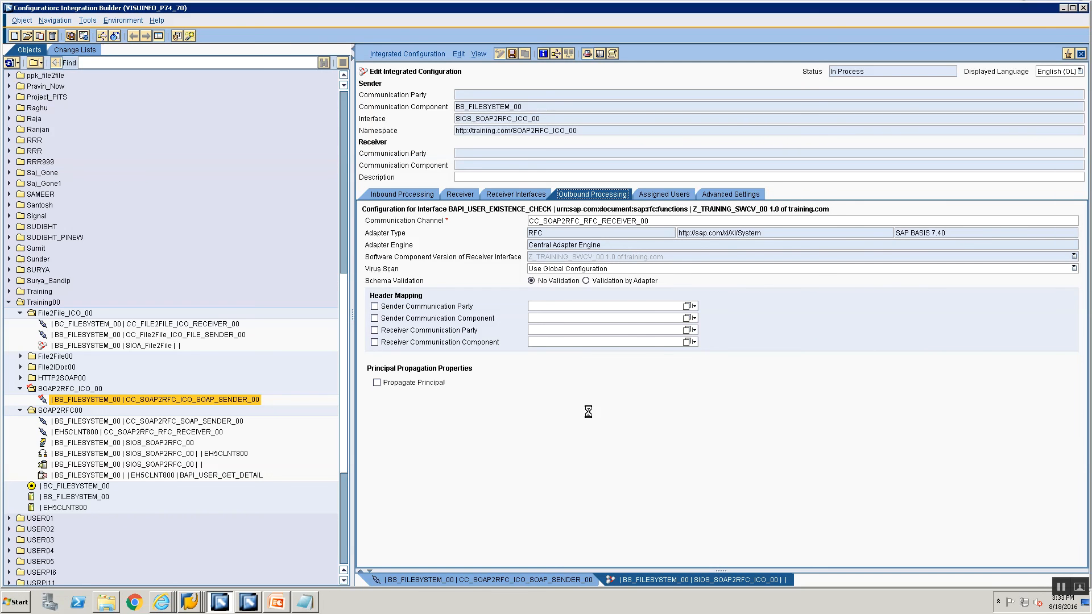
# Activate all objects in the Standard change list and close the confirmation.
pyautogui.click(85, 49)
pyautogui.click(68, 163)
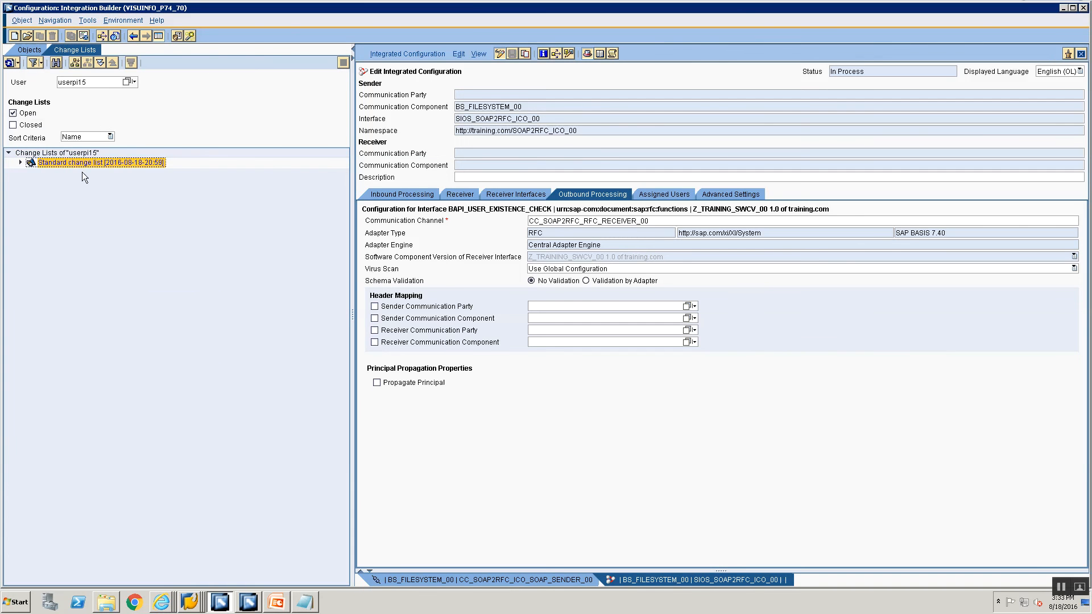
pyautogui.rightClick(82, 172)
pyautogui.click(89, 178)
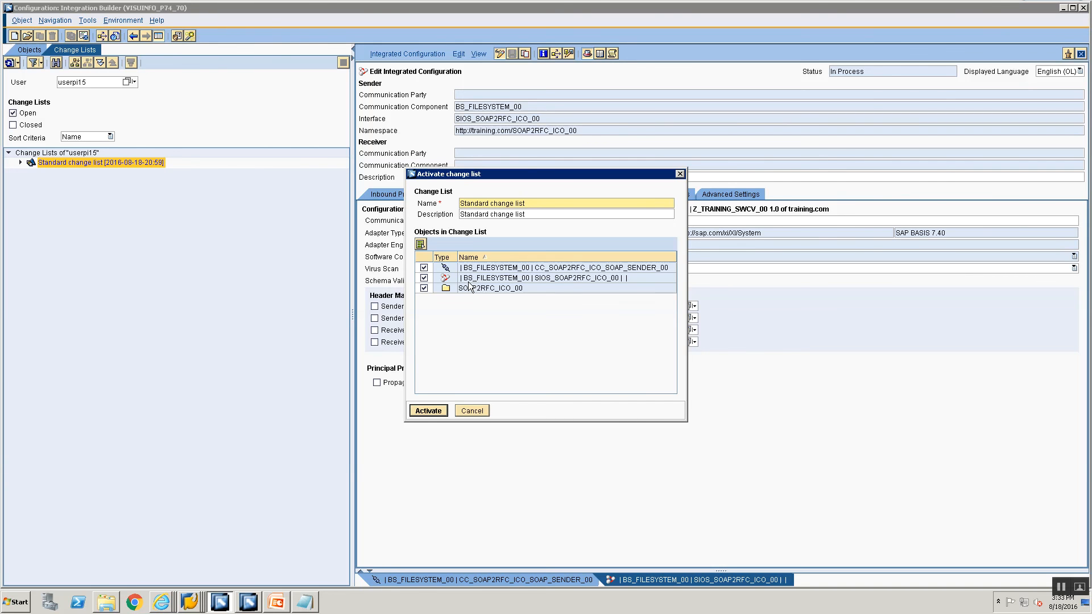
pyautogui.click(420, 412)
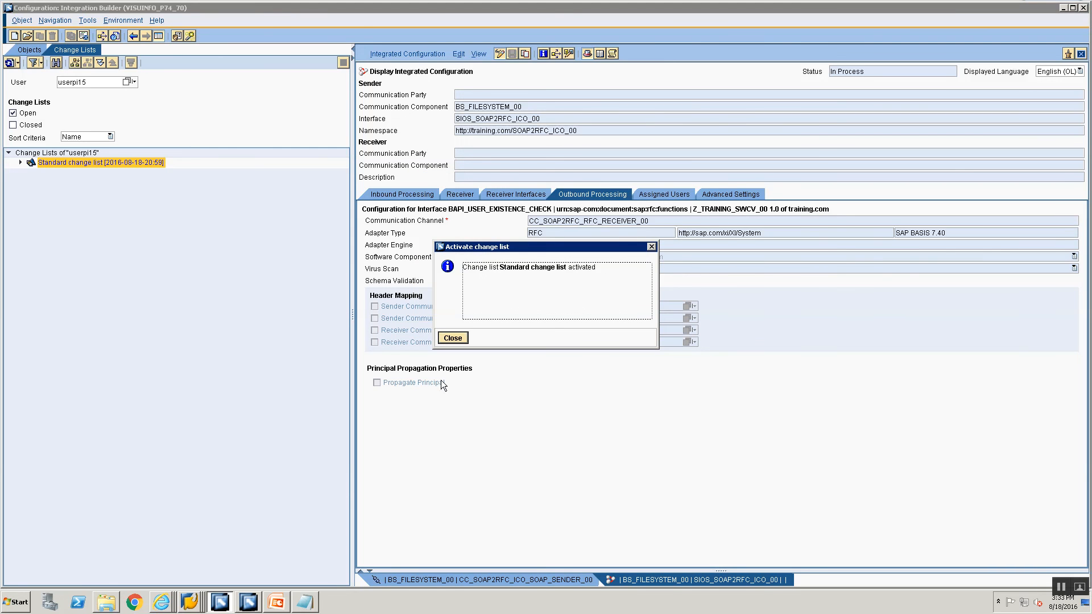
pyautogui.click(460, 337)
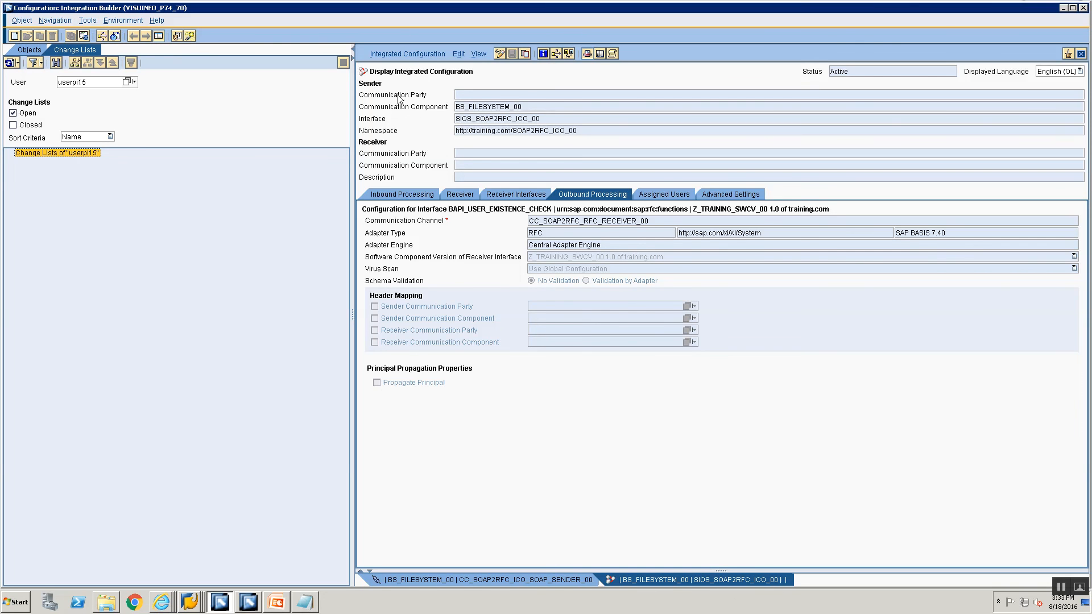
# Display the integrated configuration's WSDL, select its URL, and start SoapUI.
pyautogui.click(412, 54)
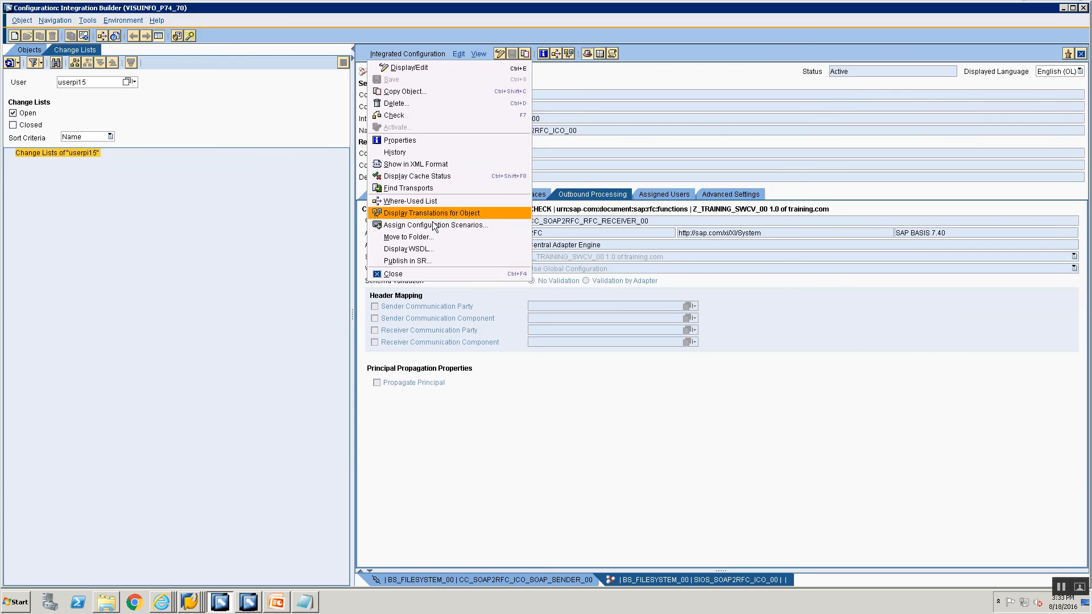
pyautogui.click(429, 250)
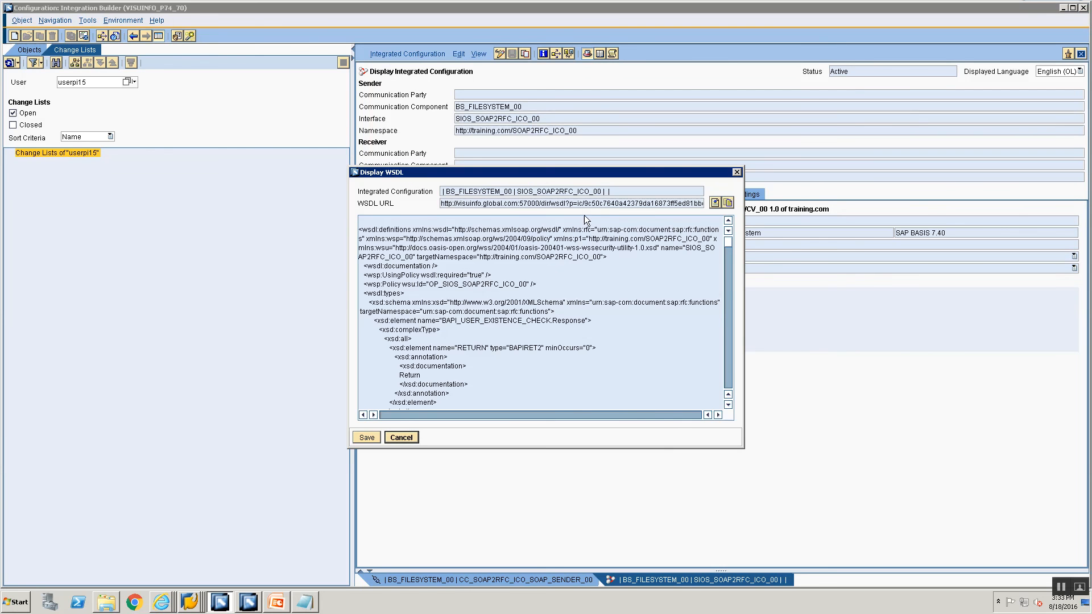
pyautogui.tripleClick(586, 203)
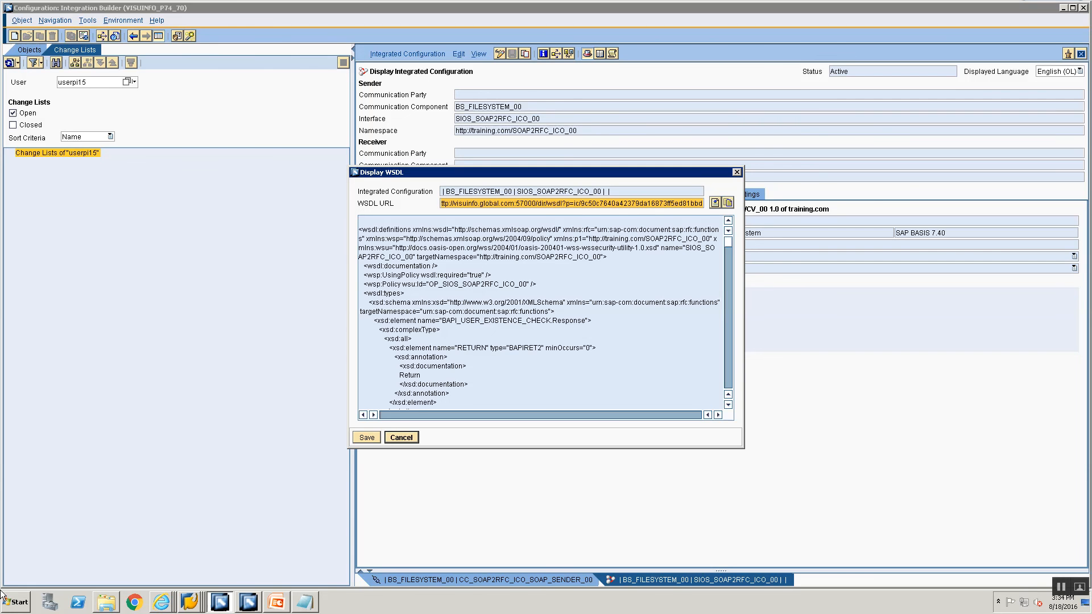
pyautogui.click(16, 602)
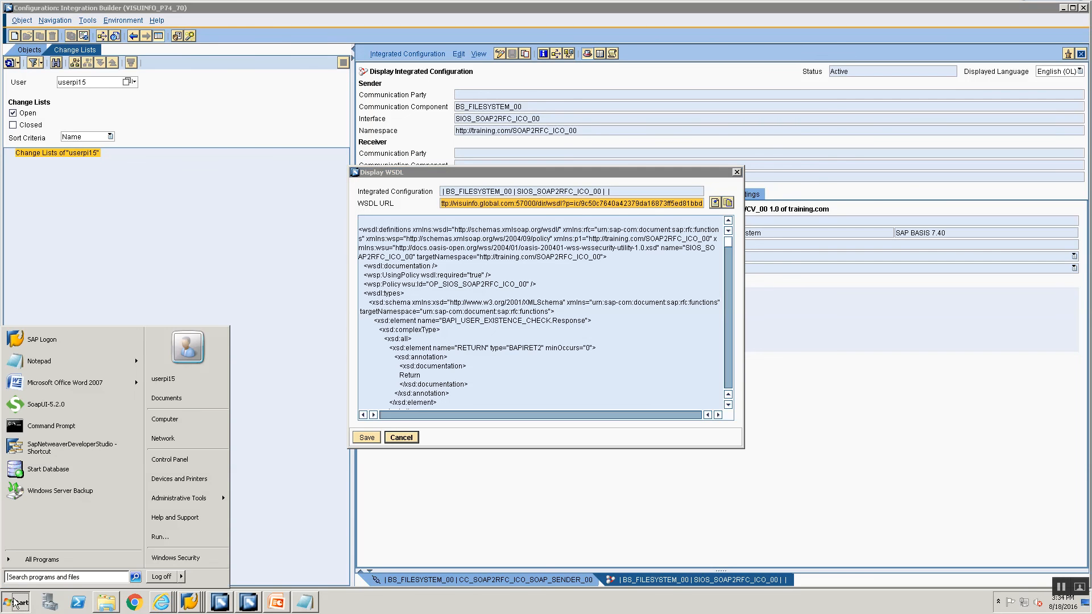
pyautogui.click(50, 402)
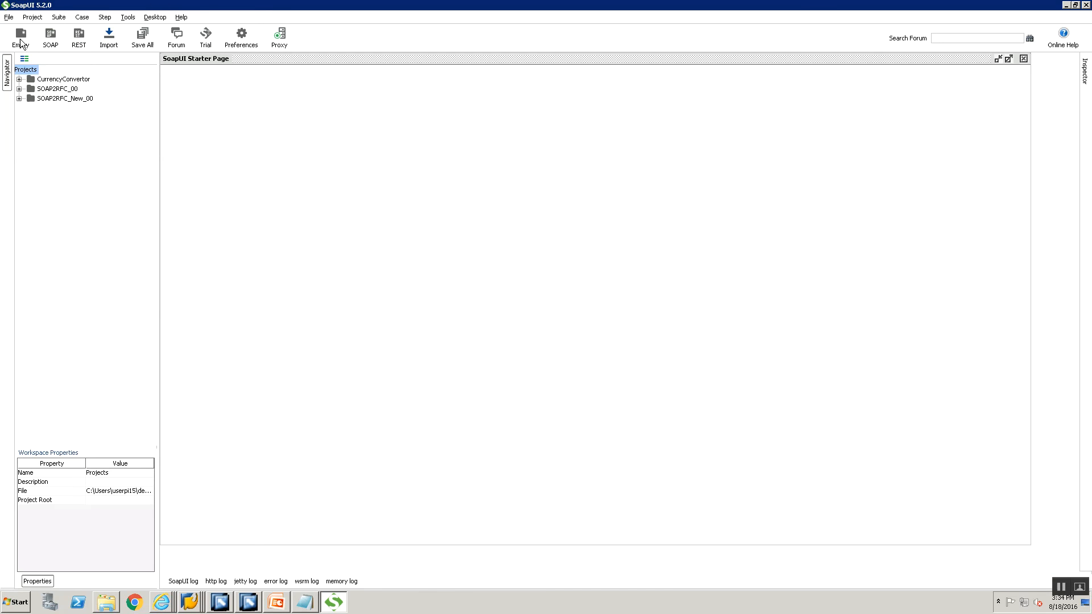
# Start a new SOAP project SOAP2RFC_00 using the pasted WSDL URL.
pyautogui.click(8, 17)
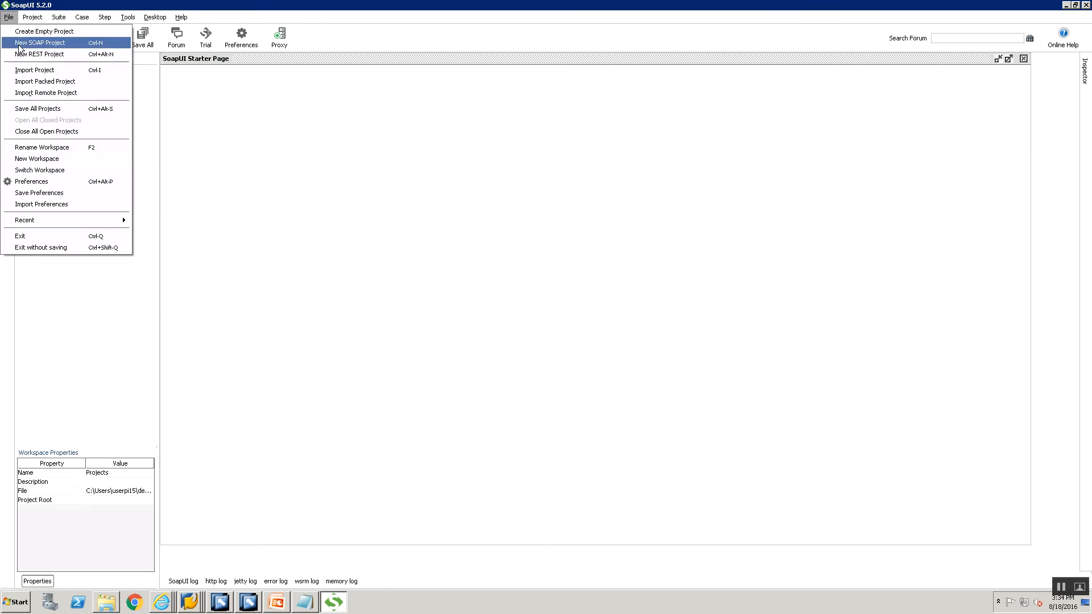
pyautogui.click(45, 41)
pyautogui.write('SOAP')
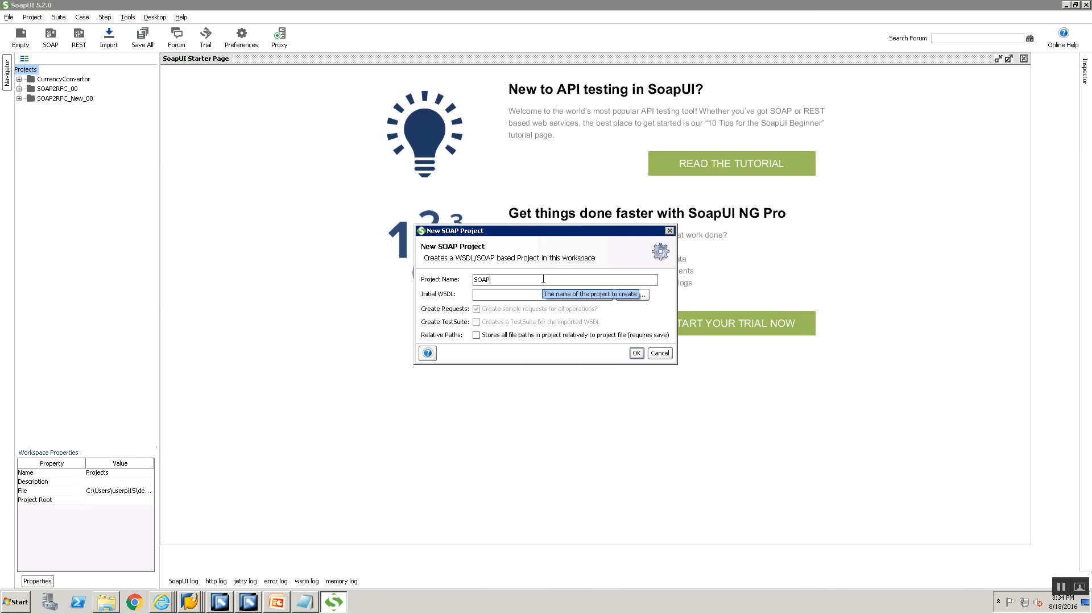
pyautogui.write('2RFC_00')
pyautogui.click(543, 295)
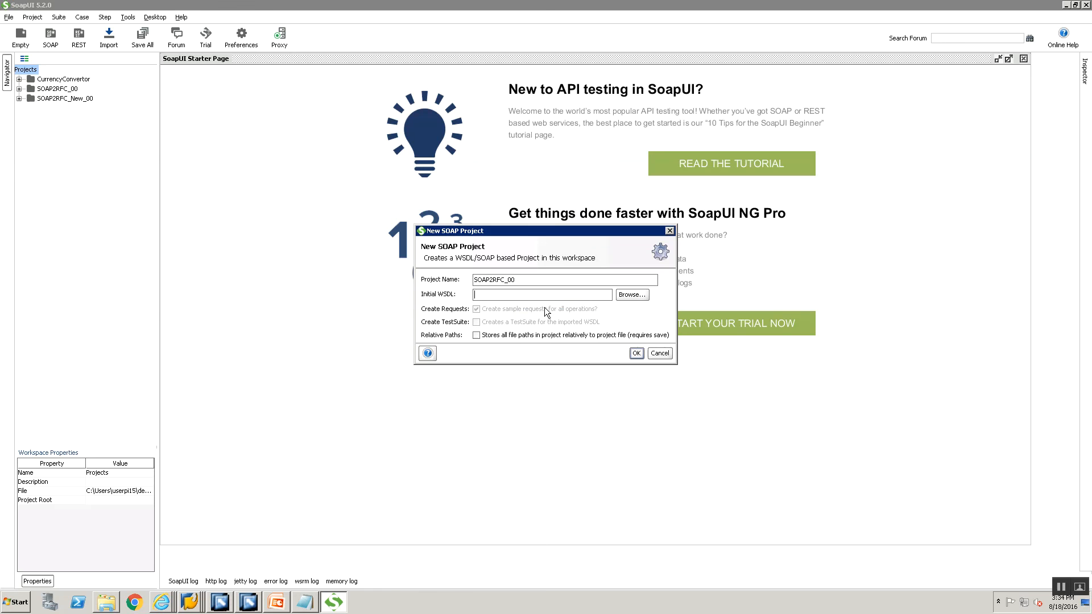
pyautogui.hotkey('ctrl', 'v')
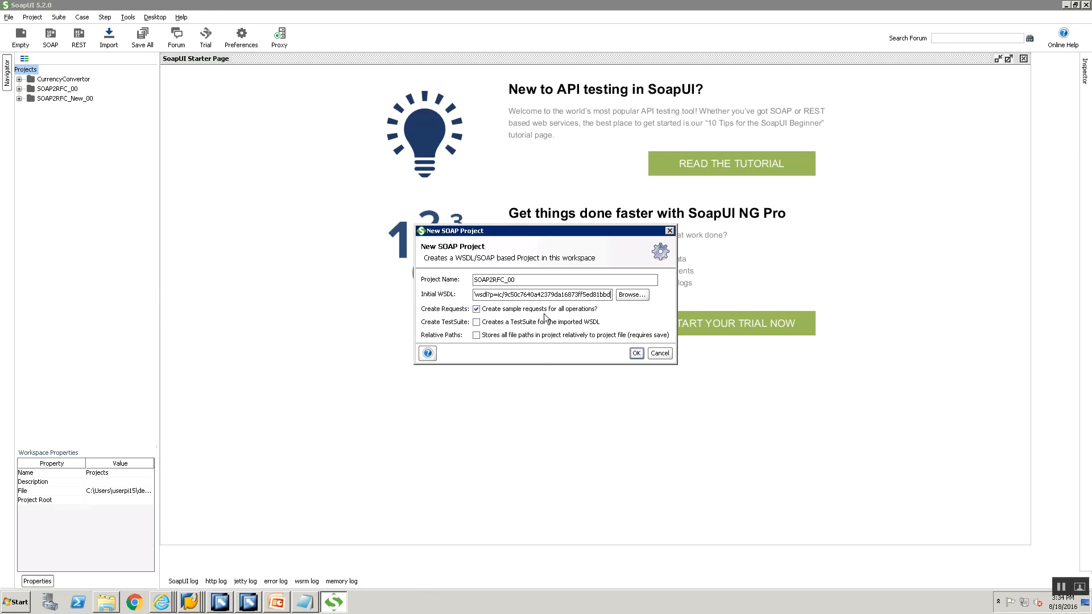
pyautogui.click(636, 354)
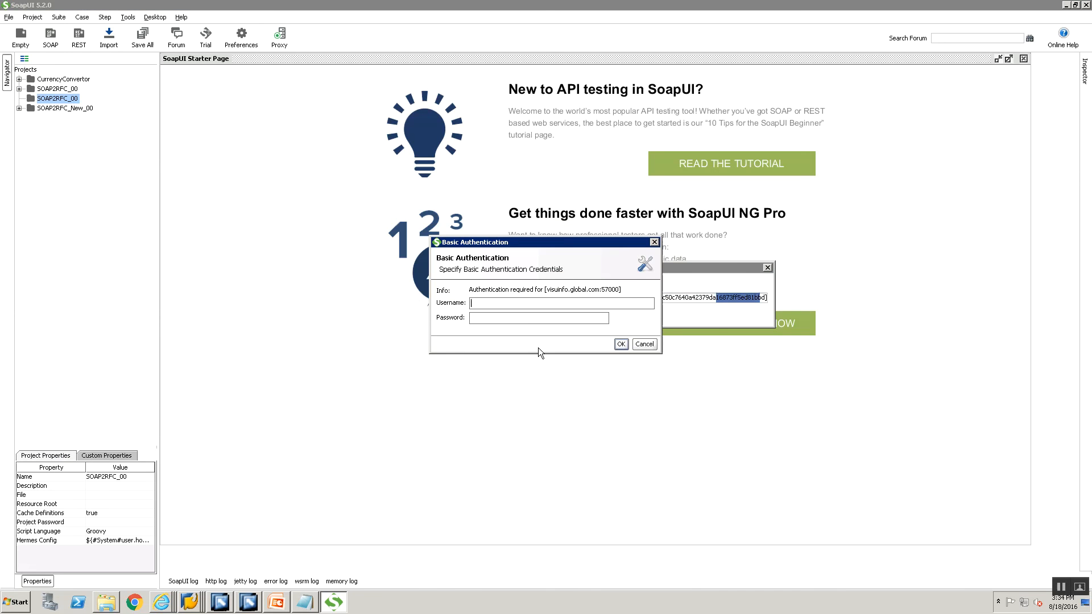
# Enter the PI user's basic auth username and password to load the WSDL.
pyautogui.press('BackSpace')
pyautogui.press('BackSpace')
pyautogui.press('BackSpace')
pyautogui.press('BackSpace')
pyautogui.press('Tab')
pyautogui.press('Return')
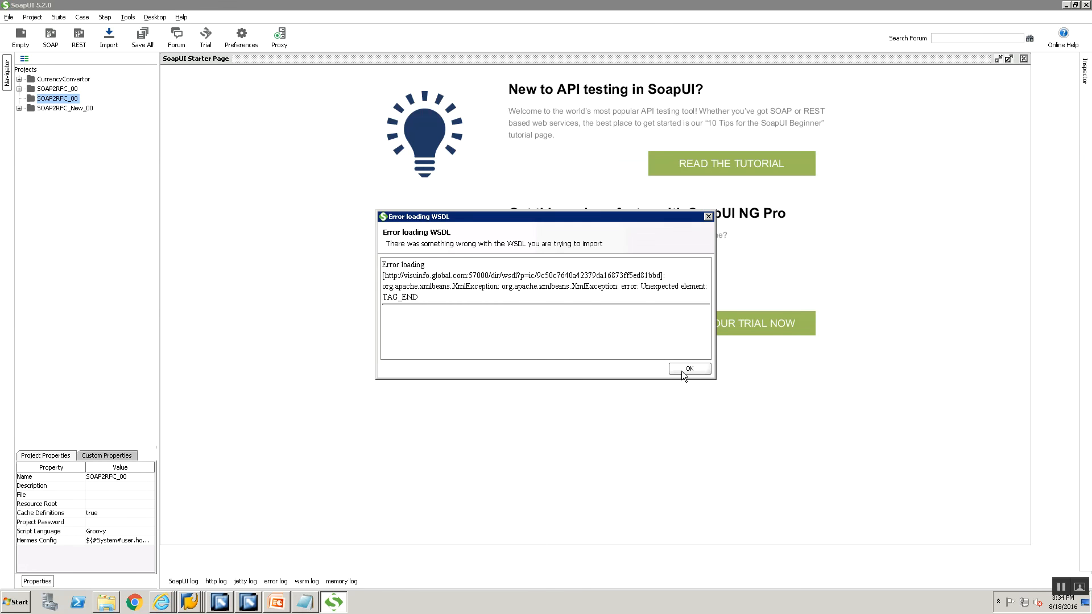
# Dismiss the WSDL load error and retry with corrected PI user credentials.
pyautogui.click(681, 371)
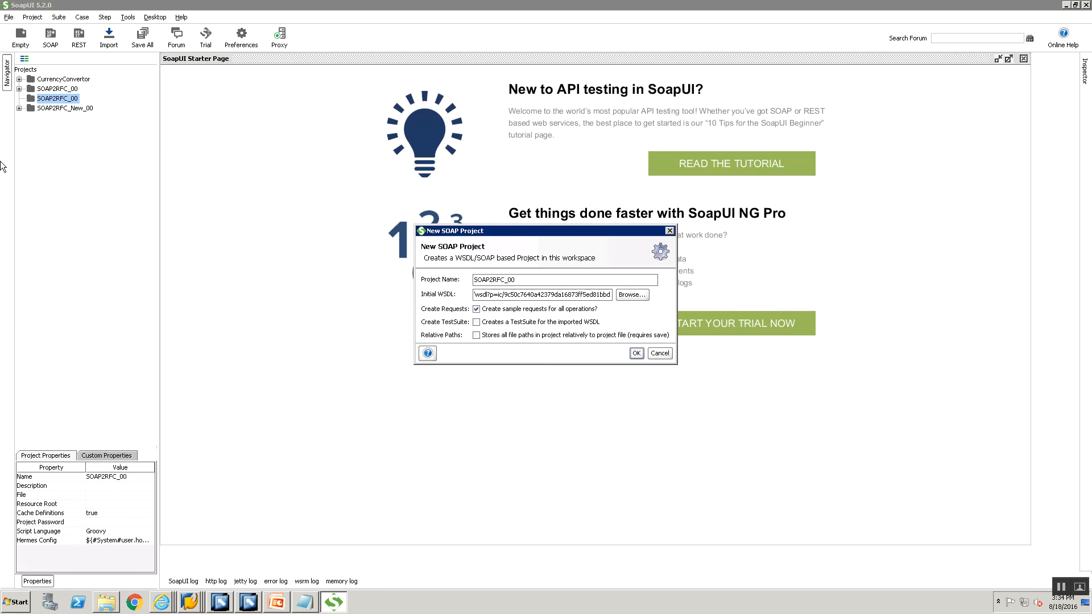
pyautogui.click(636, 354)
pyautogui.write('piuse')
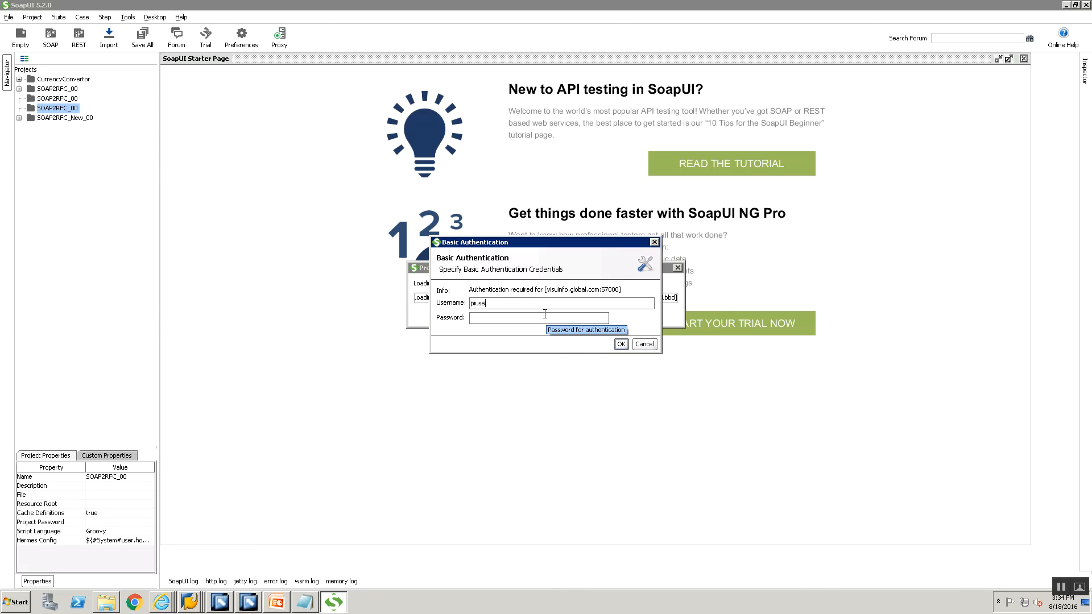
pyautogui.write('r15')
pyautogui.press('Tab')
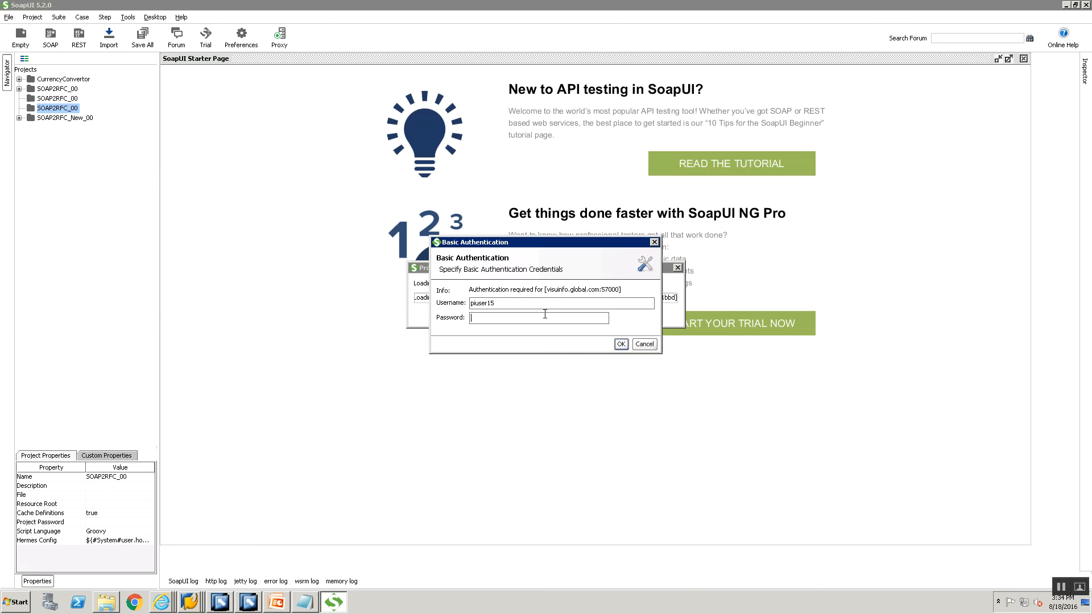
pyautogui.write('•••')
pyautogui.hotkey('shift', 'Tab')
pyautogui.write('userpi15')
pyautogui.press('Tab')
pyautogui.write('•••••')
pyautogui.press('Return')
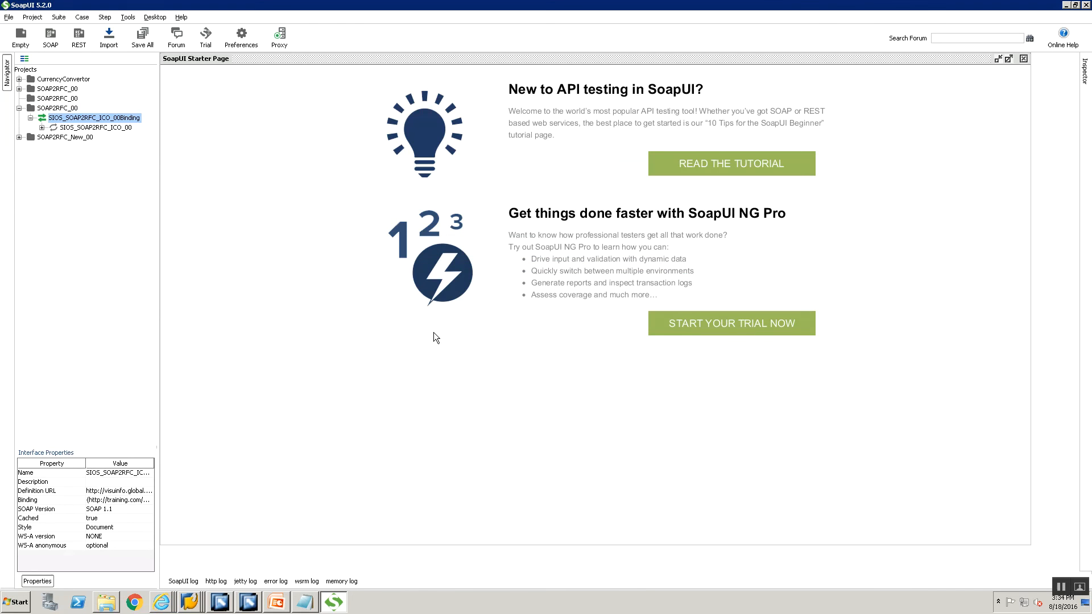
# Open Request 1 full-size and replace the USERNAME placeholder with the PI user's id.
pyautogui.click(41, 127)
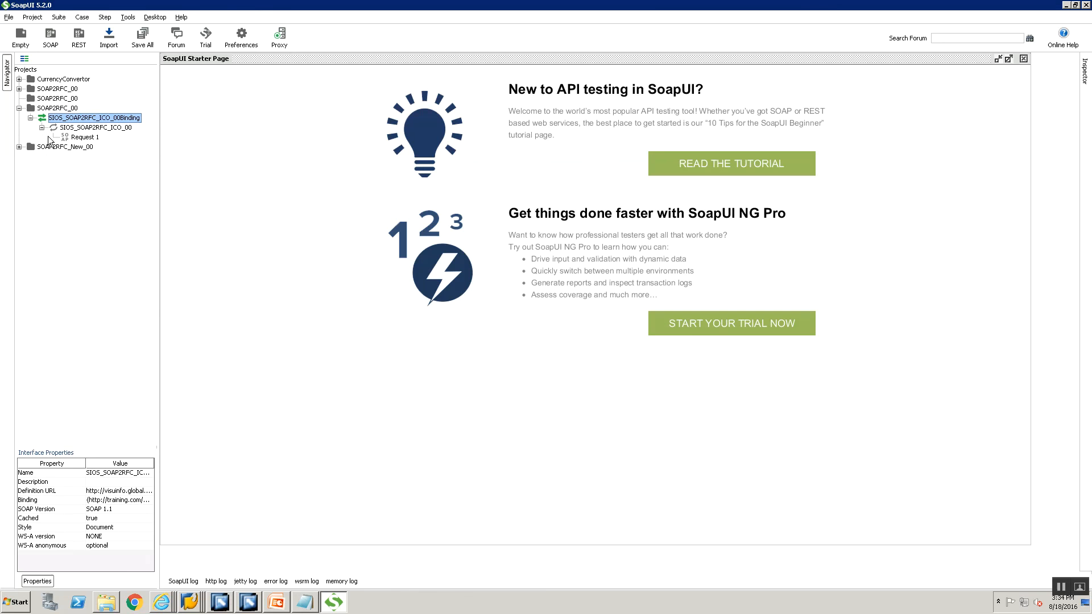
pyautogui.doubleClick(71, 137)
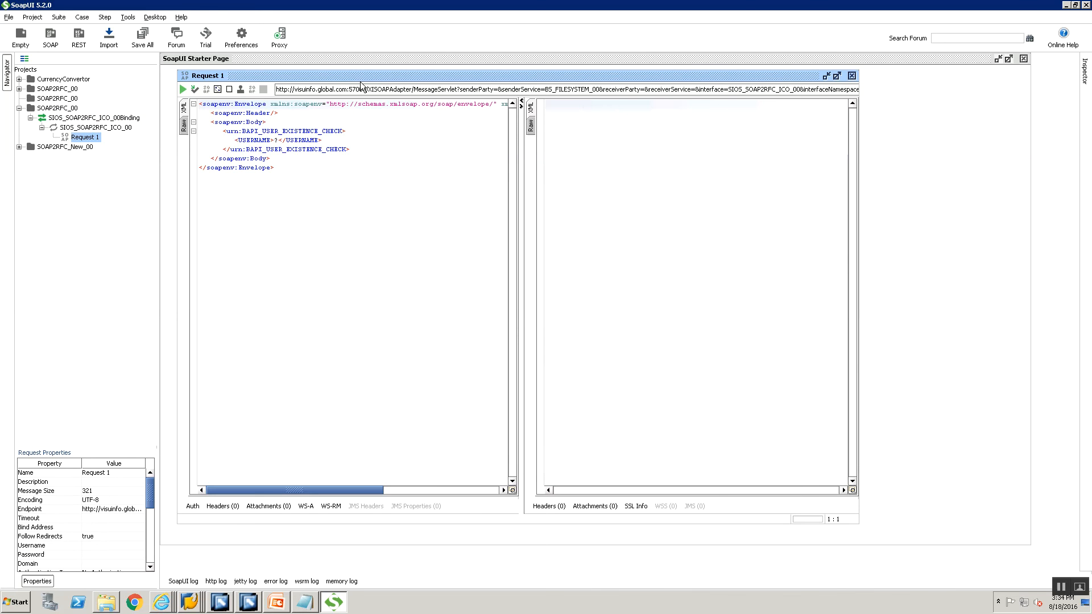
pyautogui.doubleClick(359, 78)
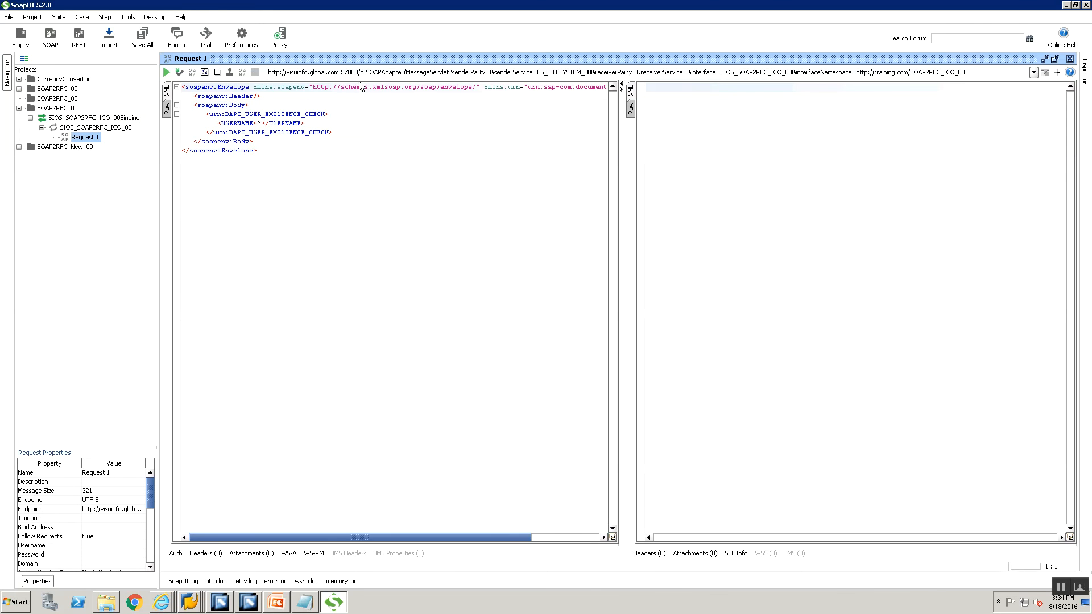
pyautogui.click(261, 123)
pyautogui.press('BackSpace')
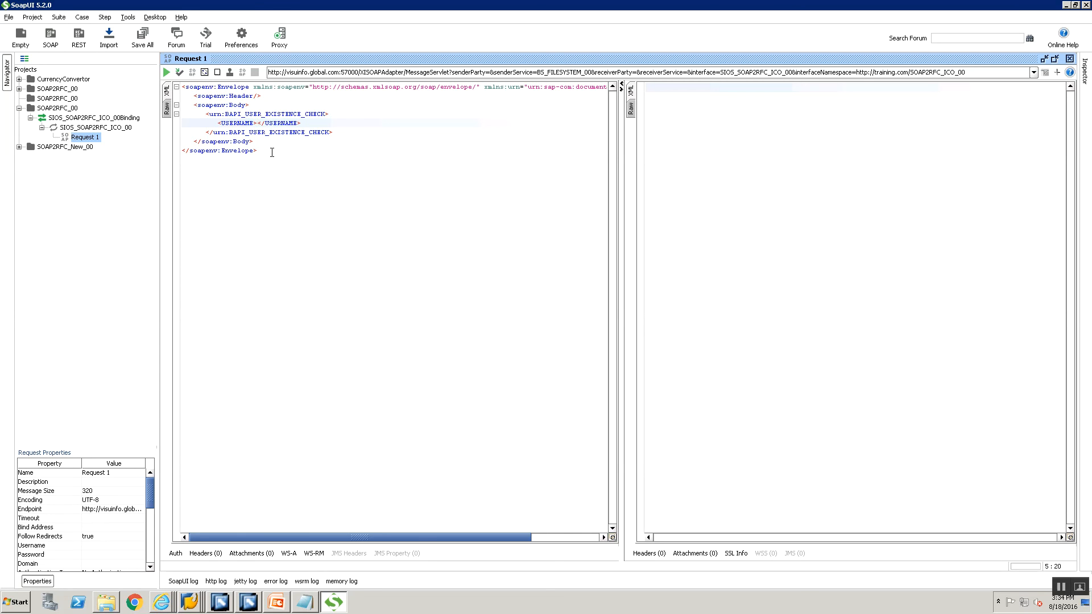
pyautogui.write('USERPI15')
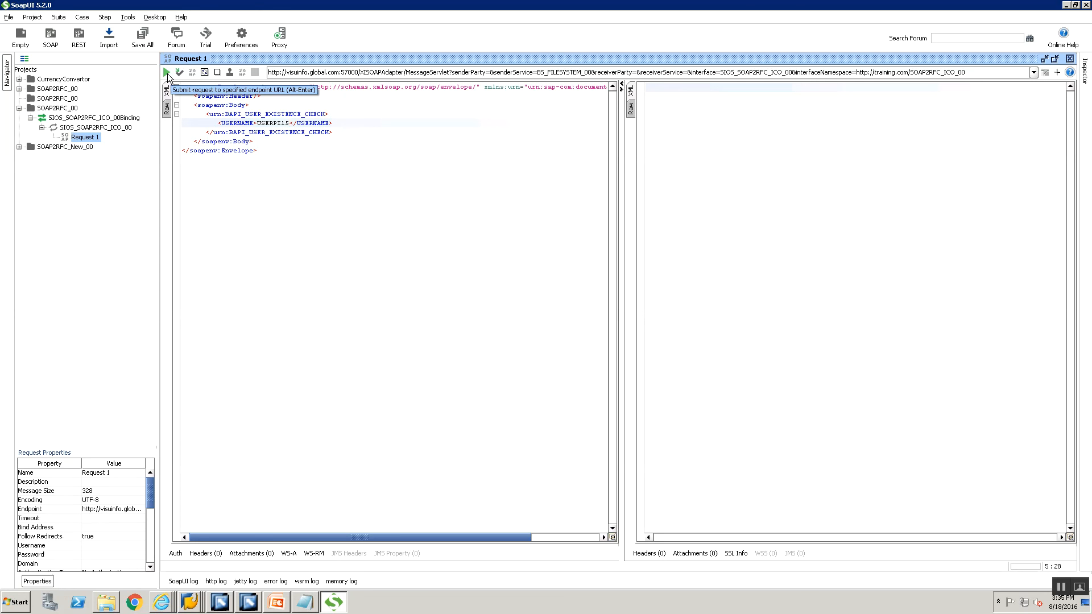
pyautogui.click(173, 554)
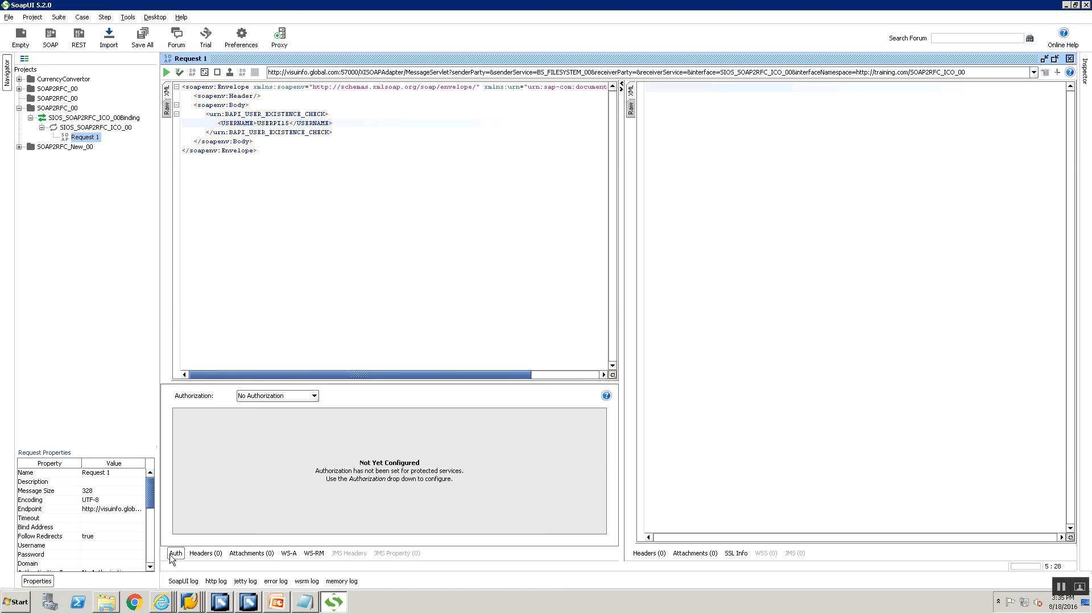
# Add Basic authorization with the PI user's username and password, then run Request 1.
pyautogui.click(269, 396)
pyautogui.click(269, 425)
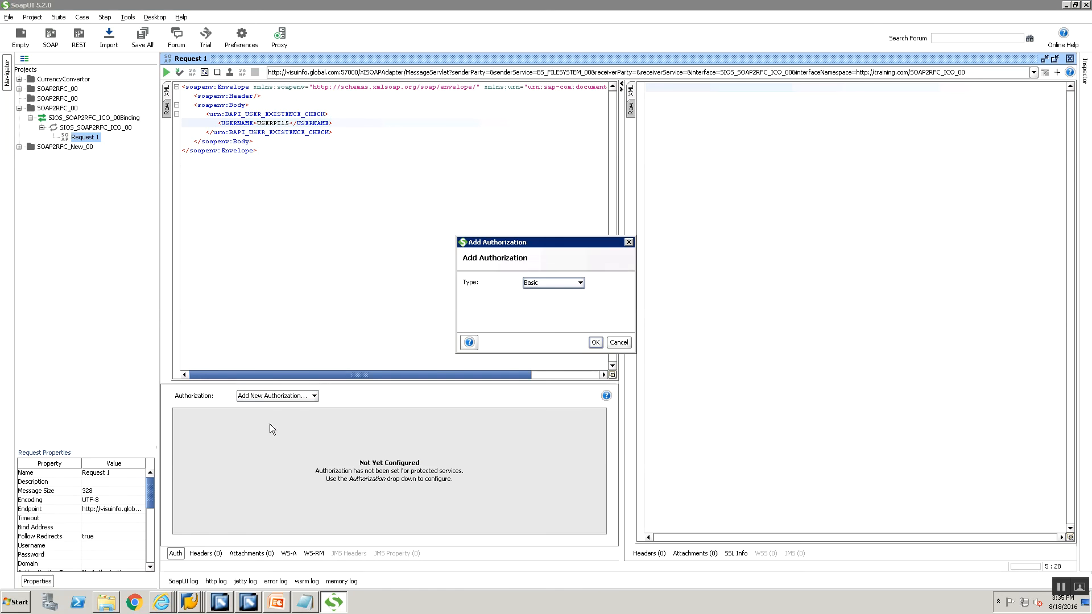
pyautogui.click(595, 346)
pyautogui.click(275, 438)
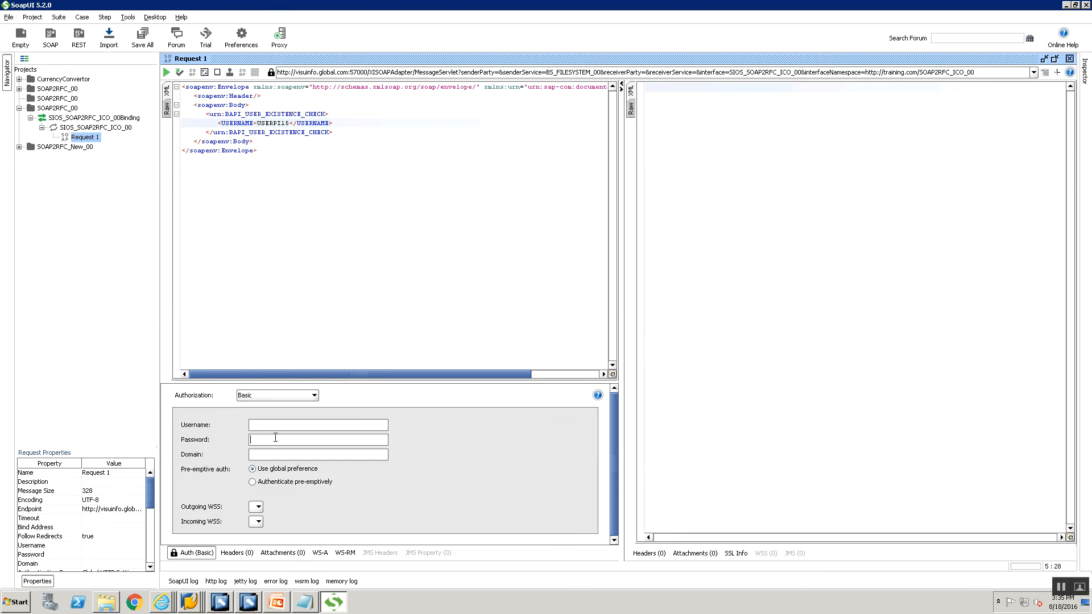
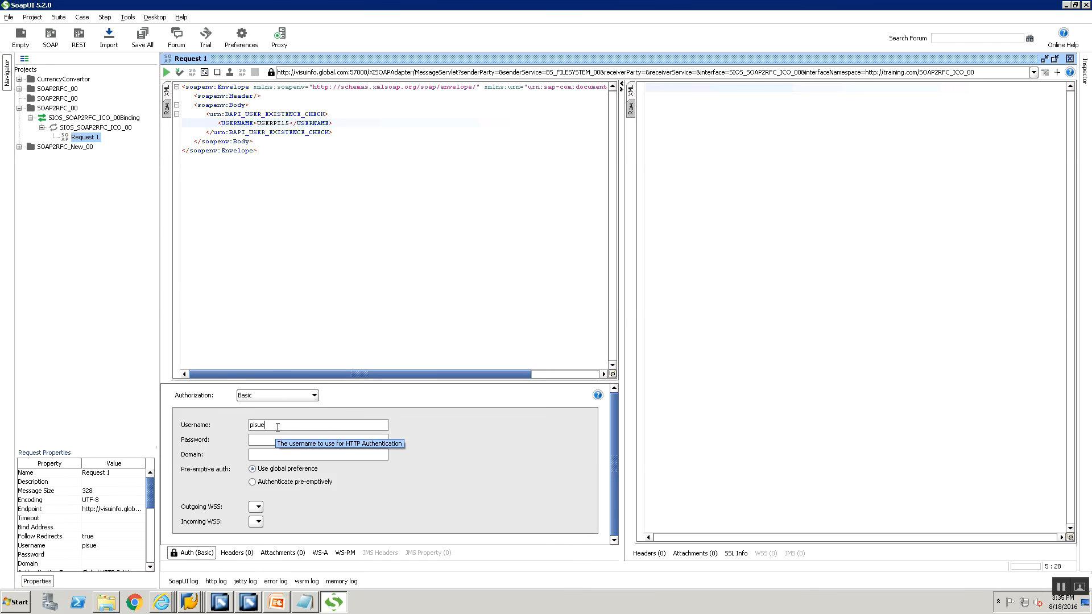
pyautogui.press('BackSpace')
pyautogui.press('BackSpace')
pyautogui.press('BackSpace')
pyautogui.press('BackSpace')
pyautogui.press('Tab')
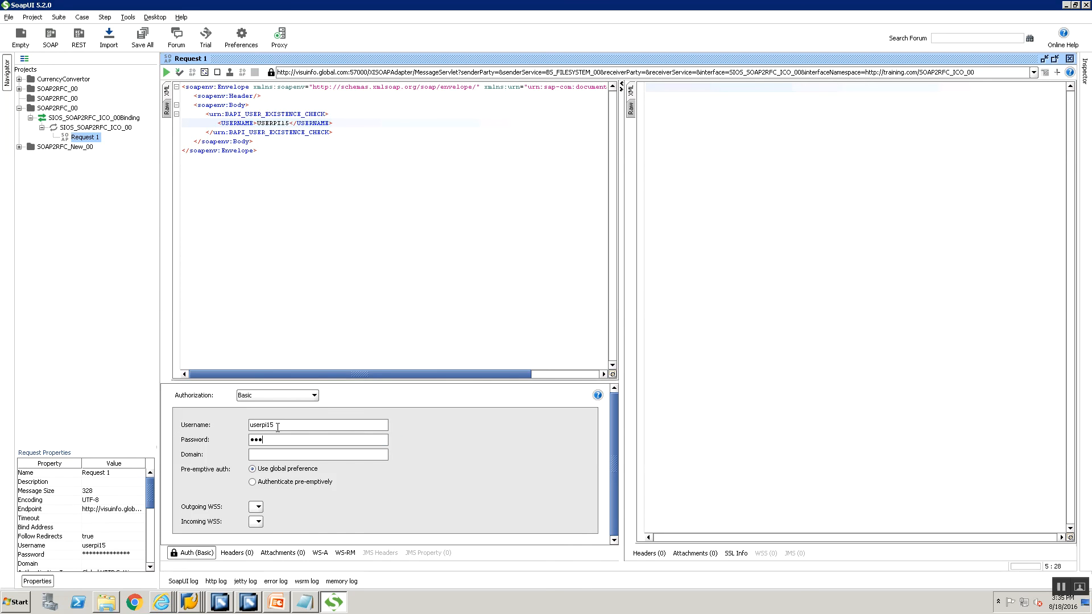
pyautogui.click(166, 72)
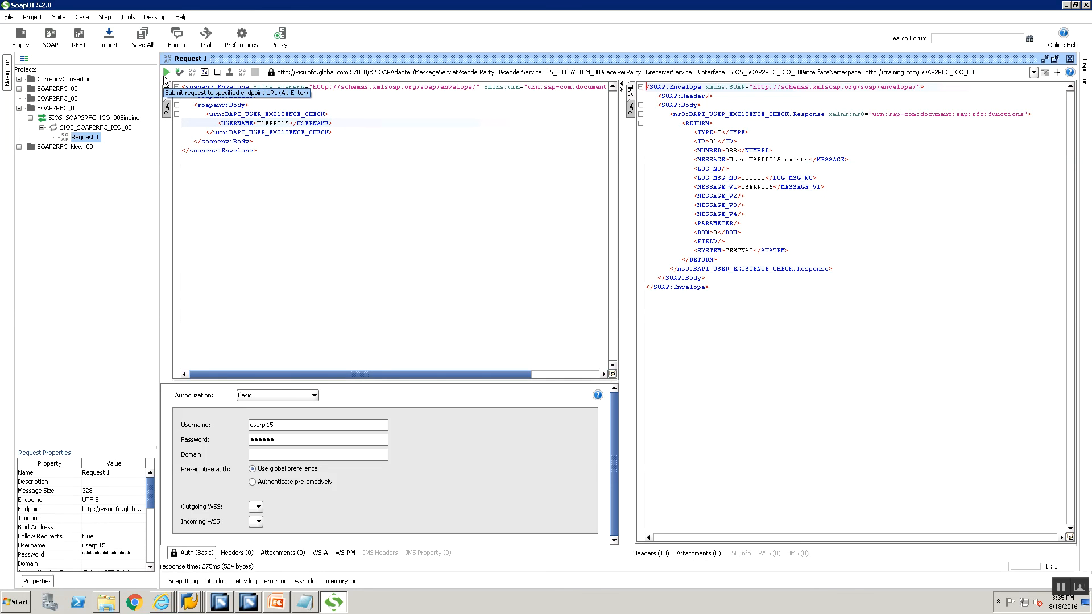
# Open and send the older SOAP2RFC_00 project's Request 1 for comparison.
pyautogui.click(20, 89)
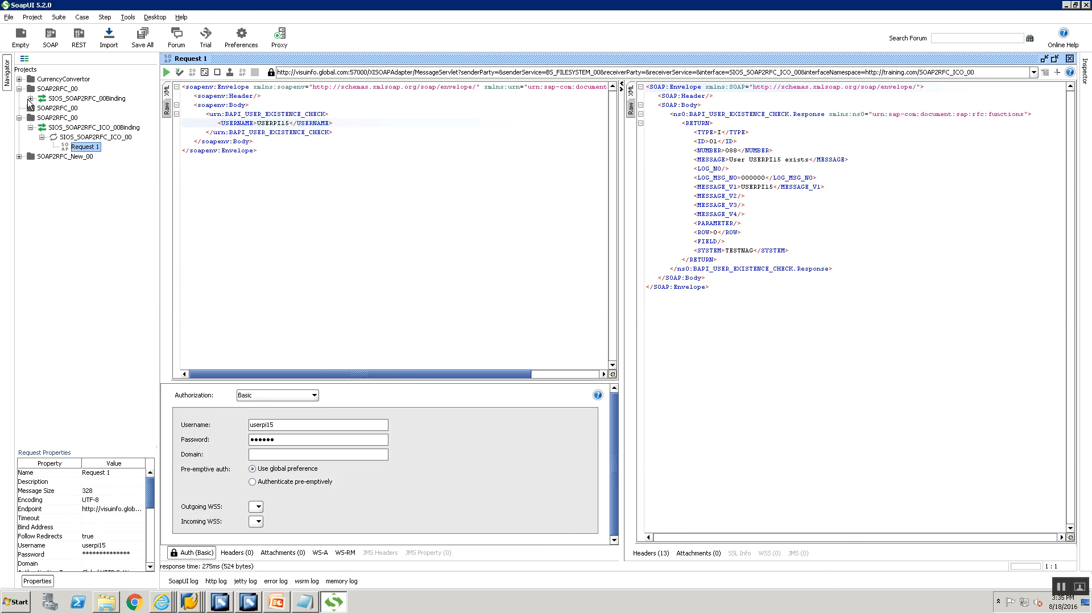
pyautogui.click(31, 98)
pyautogui.click(42, 108)
pyautogui.doubleClick(85, 118)
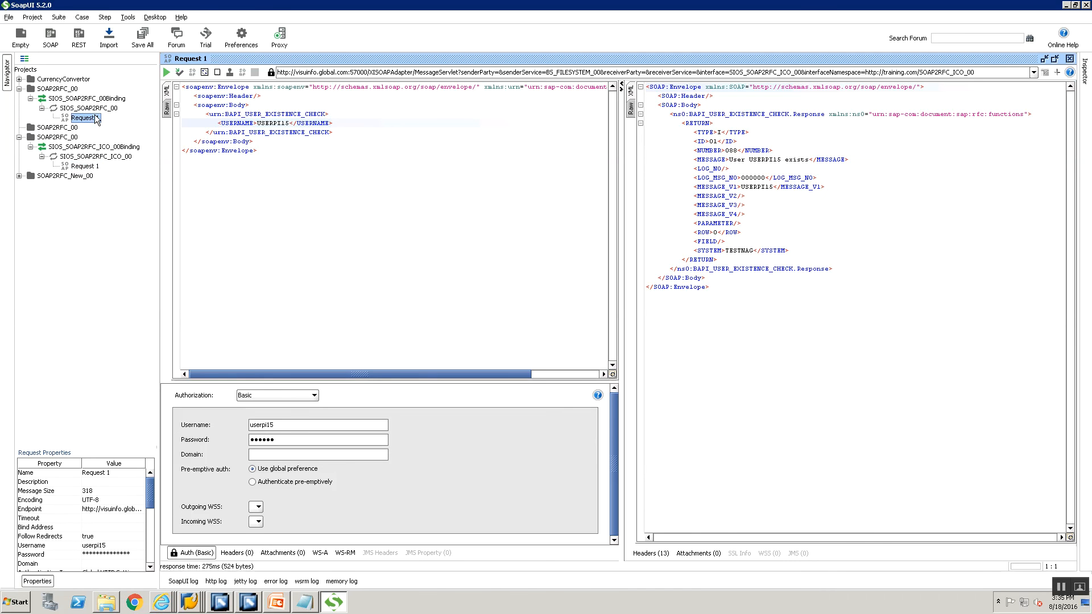
pyautogui.click(200, 107)
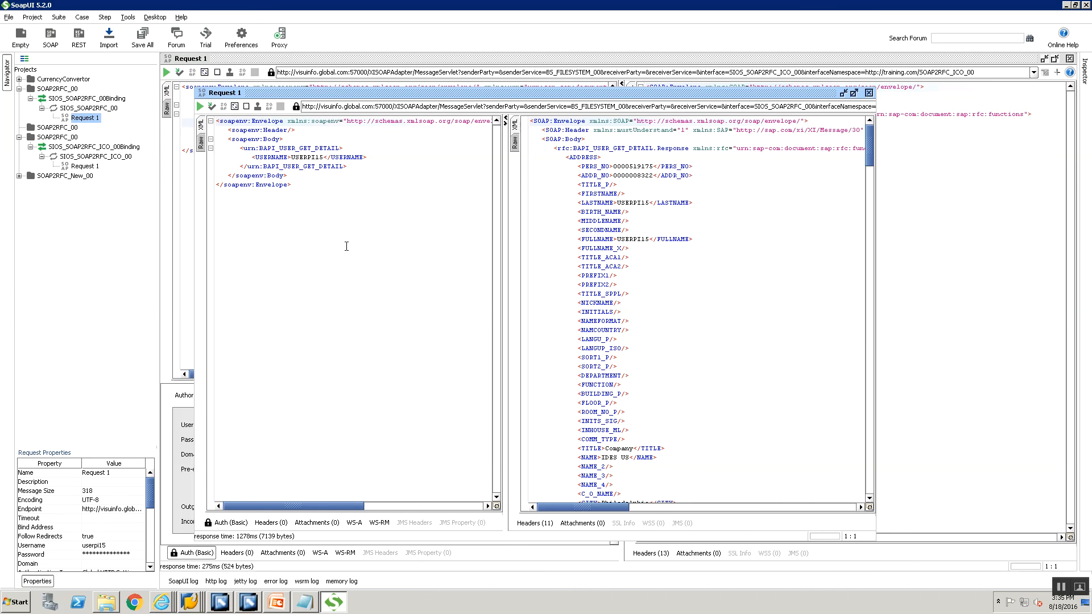
pyautogui.click(201, 107)
pyautogui.click(868, 92)
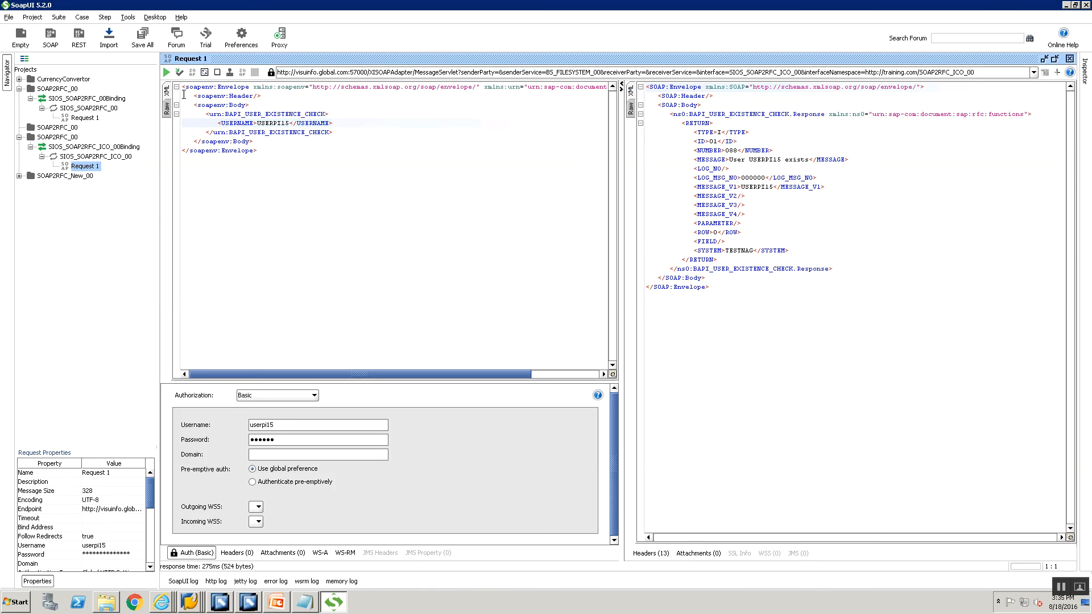
# Clear the old response and rerun the check with USERNAME changed to a nonexistent user id.
pyautogui.click(164, 73)
pyautogui.moveTo(742, 293); pyautogui.dragTo(586, 55)
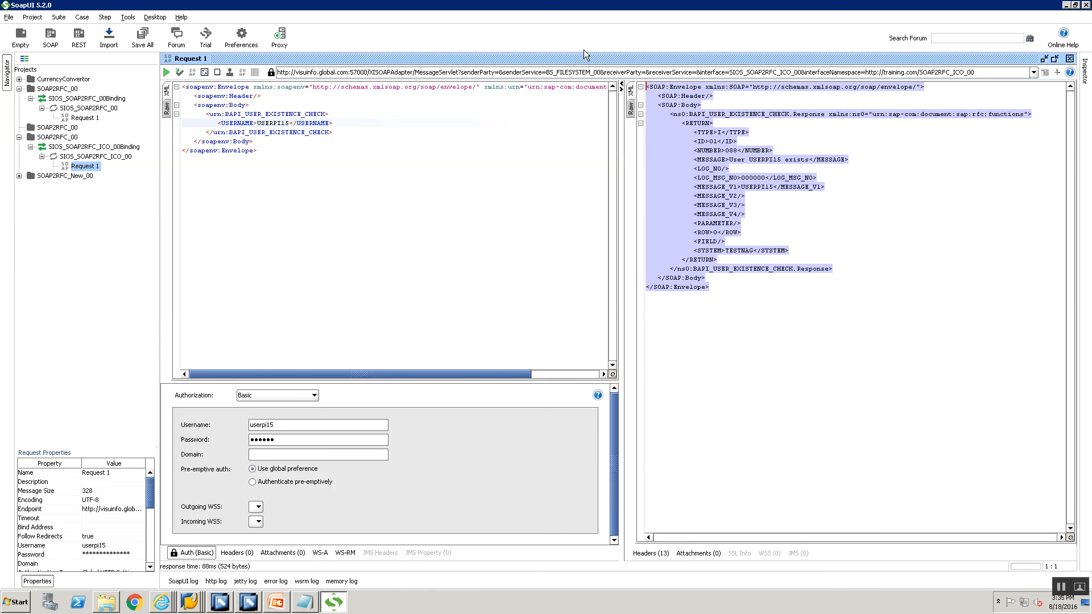
pyautogui.press('Delete')
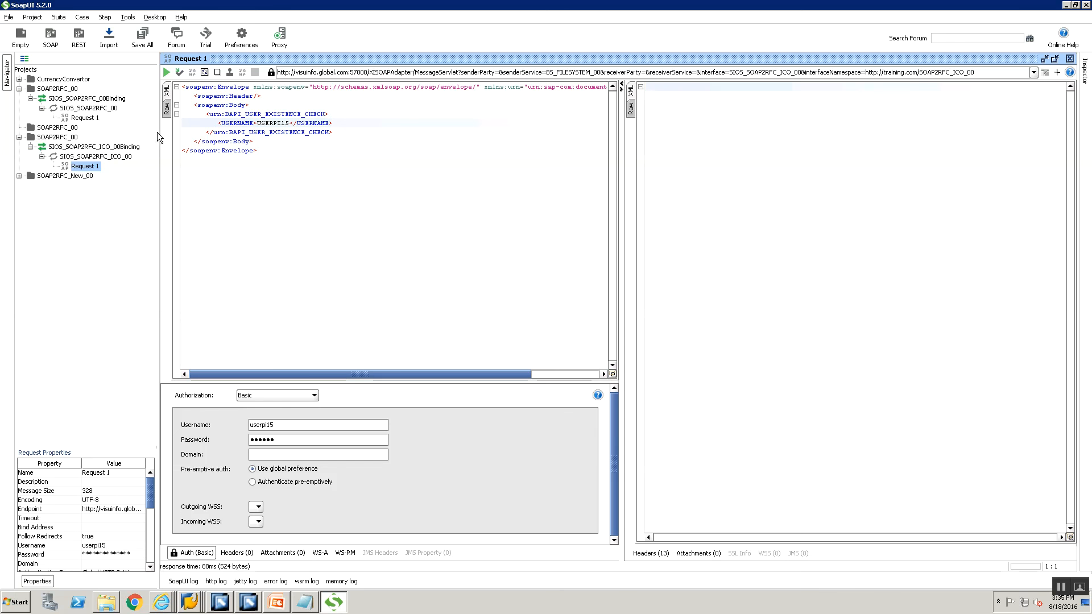
pyautogui.click(166, 72)
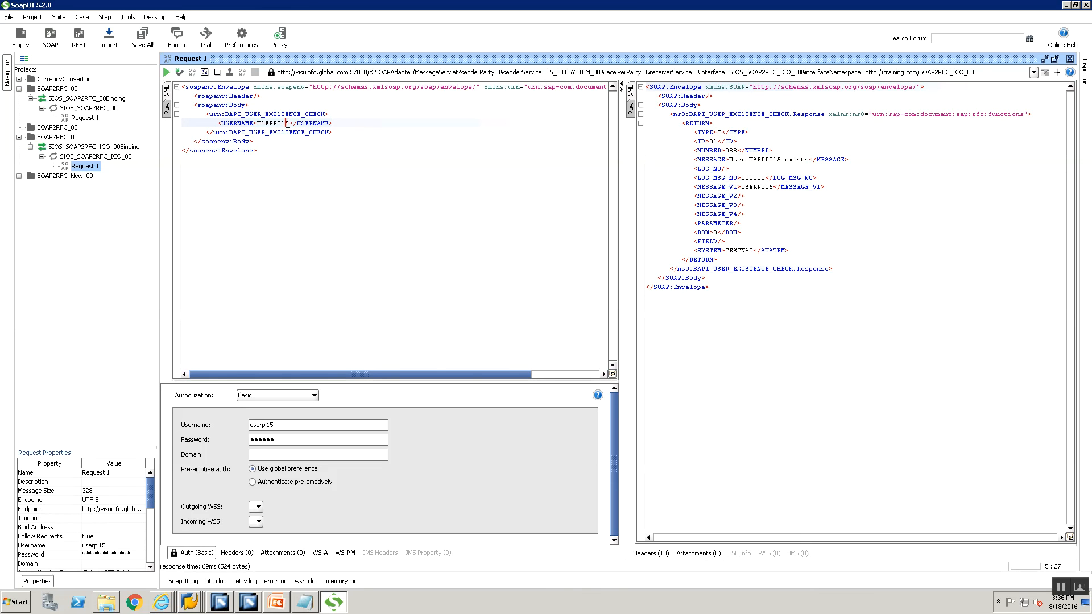
pyautogui.write('11')
pyautogui.click(167, 73)
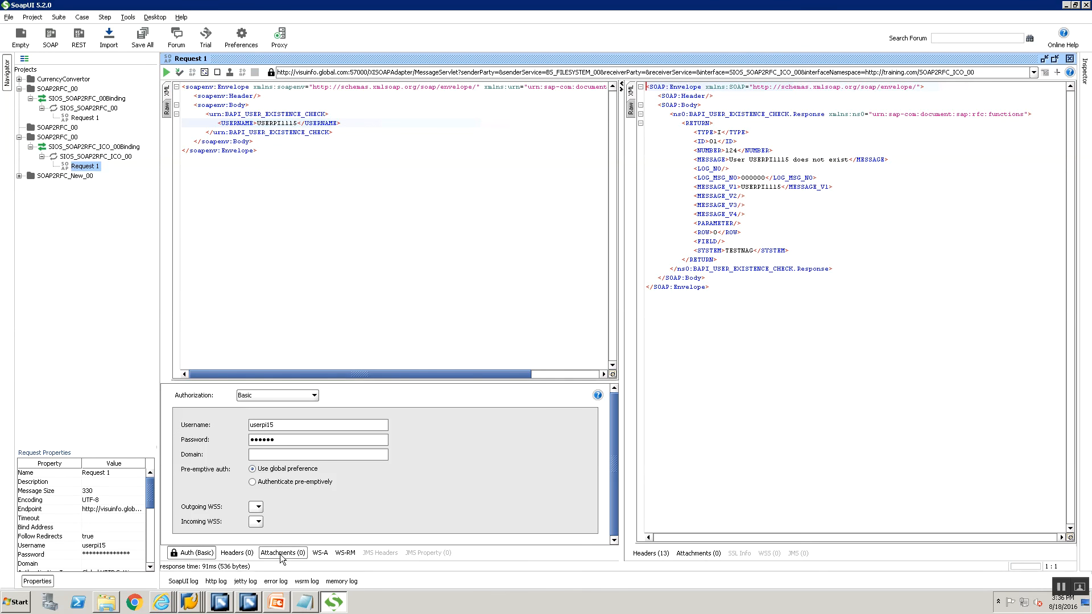
pyautogui.rightClick(189, 602)
# In SXMB_MONI, list processed XML messages and select the four 17:35 SOAP2RFC rows.
pyautogui.click(182, 577)
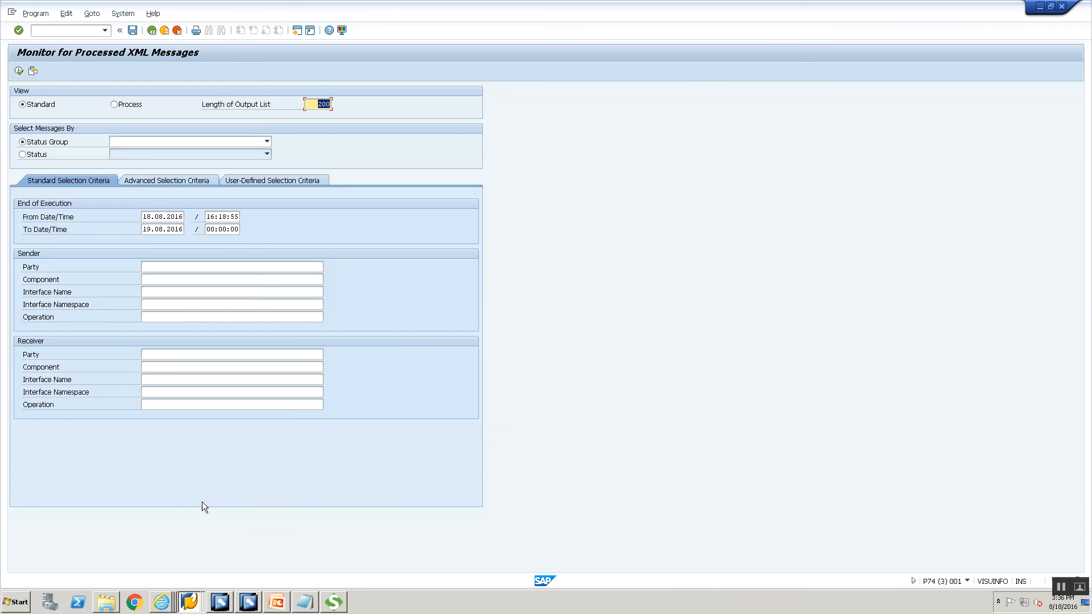
pyautogui.click(18, 70)
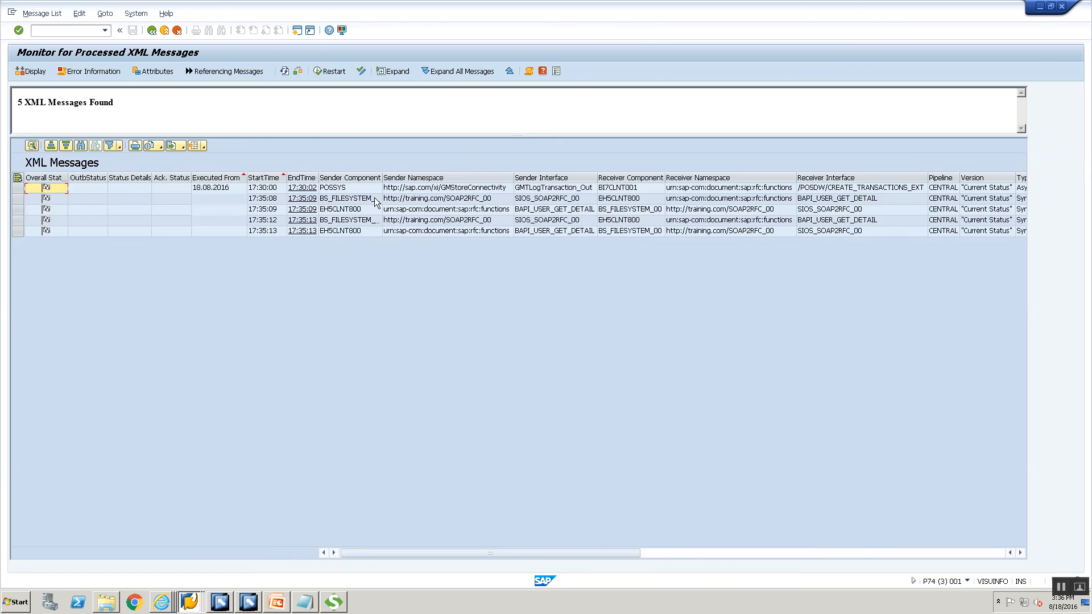
pyautogui.moveTo(15, 202); pyautogui.dragTo(18, 231)
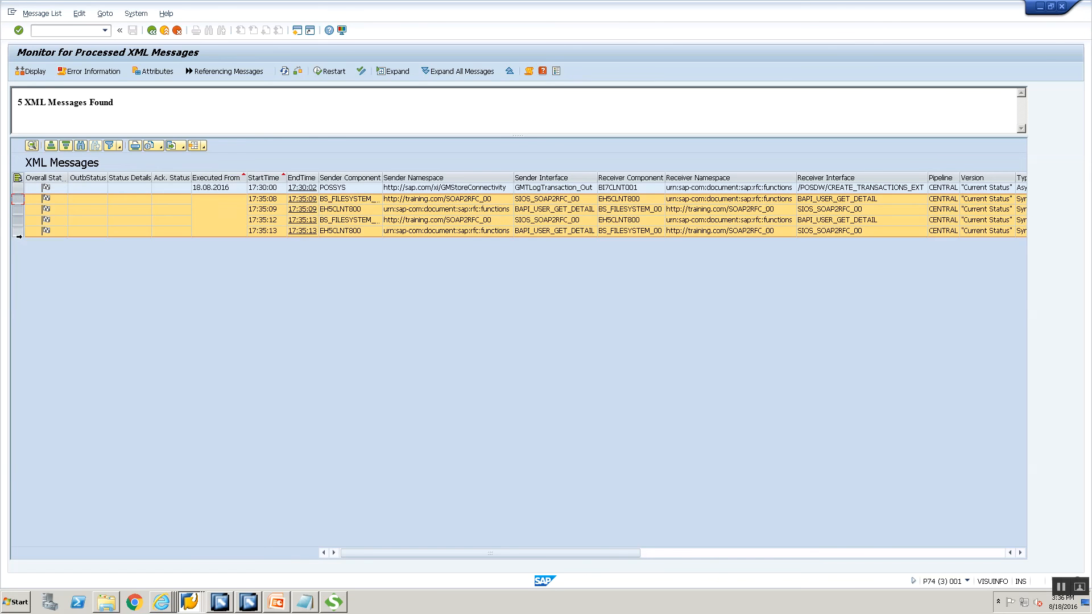
# Switch back to SoapUI to view the 'does not exist' test response.
pyautogui.hotkey('alt', 'Tab')
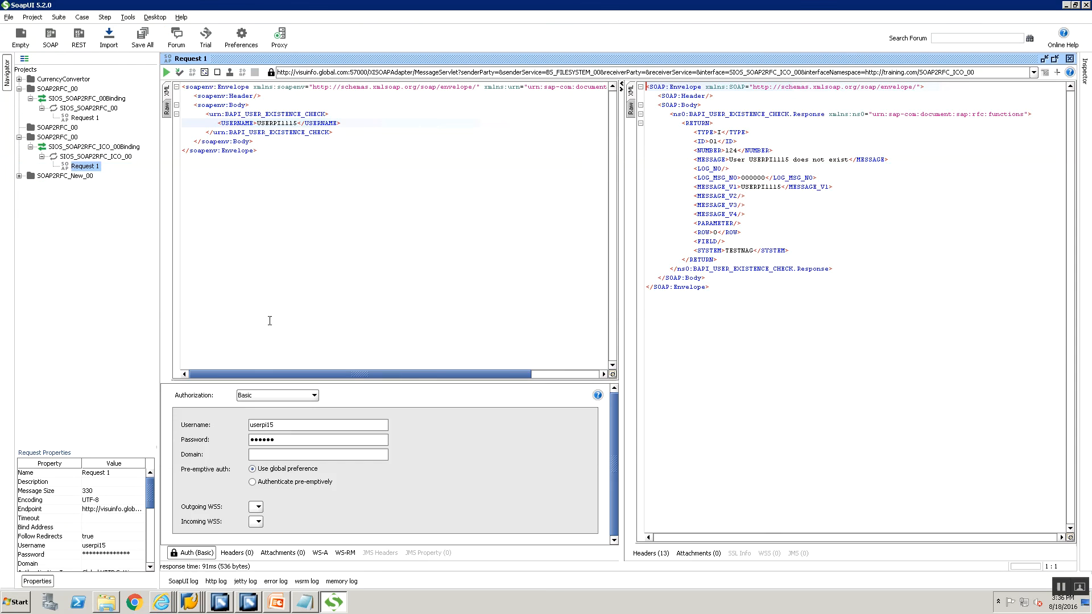
pyautogui.hotkey('alt', 'Tab')
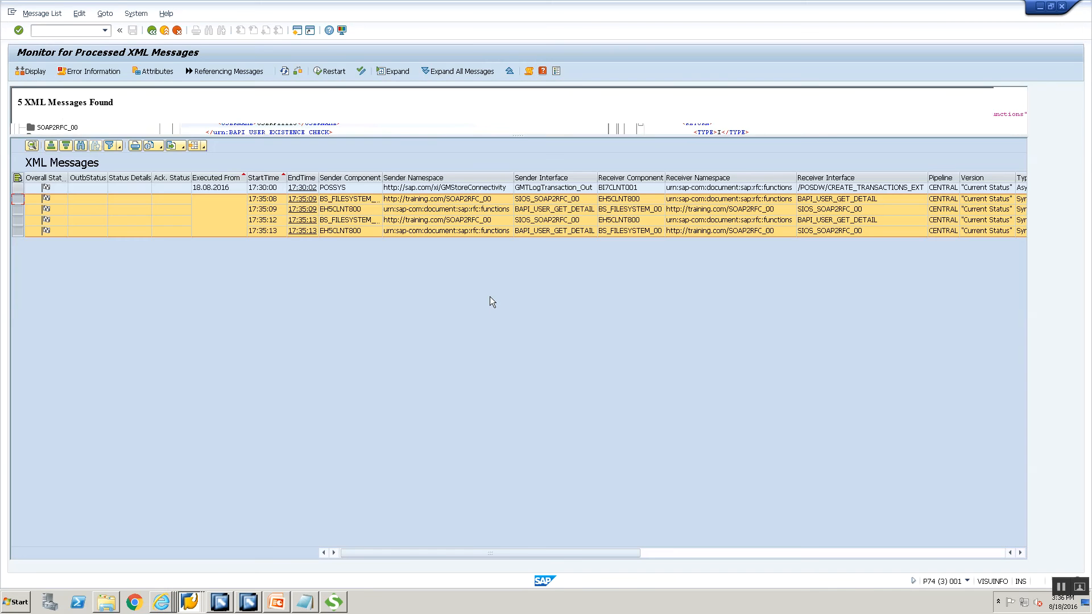
pyautogui.hotkey('alt', 'Tab')
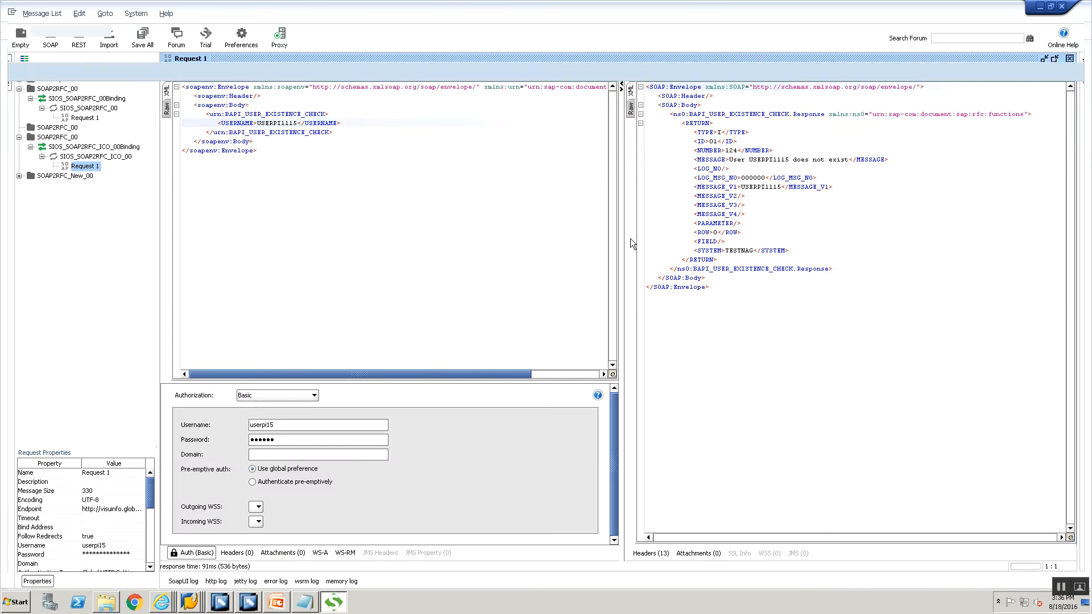
pyautogui.hotkey('alt', 'Tab')
pyautogui.hotkey('alt', 'Tab')
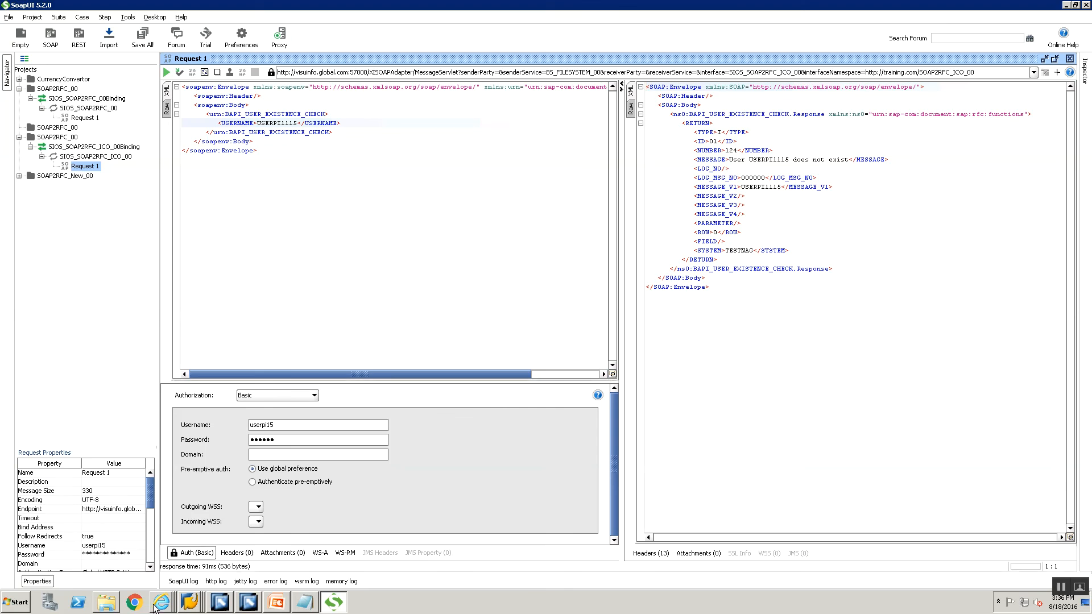
pyautogui.moveTo(158, 606)
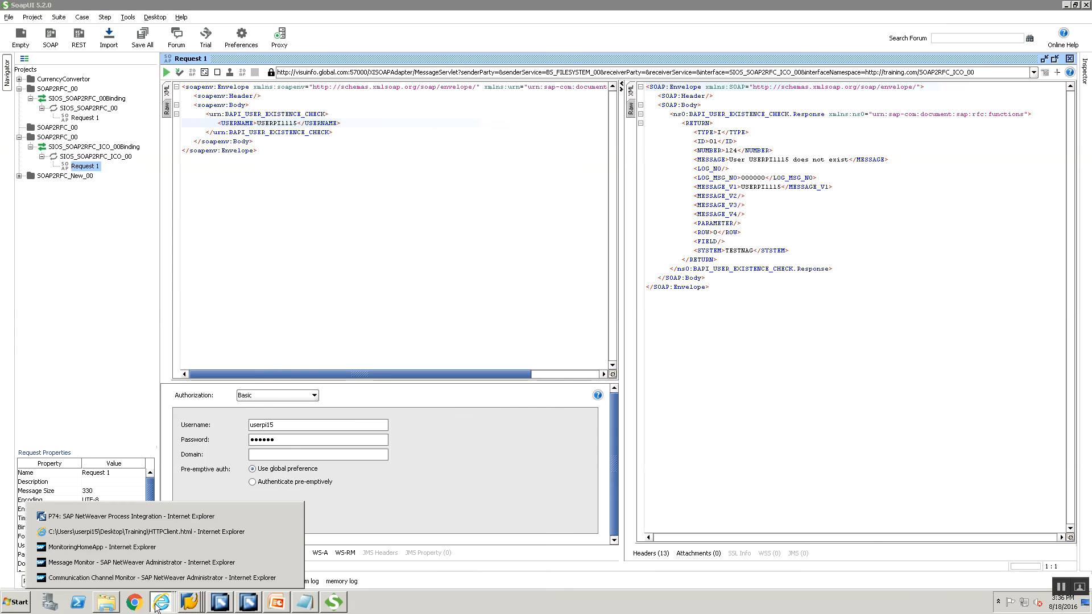
# Close the old monitor tabs and open Adapter Engine > Message Monitor from Configuration and Monitoring Home.
pyautogui.click(142, 563)
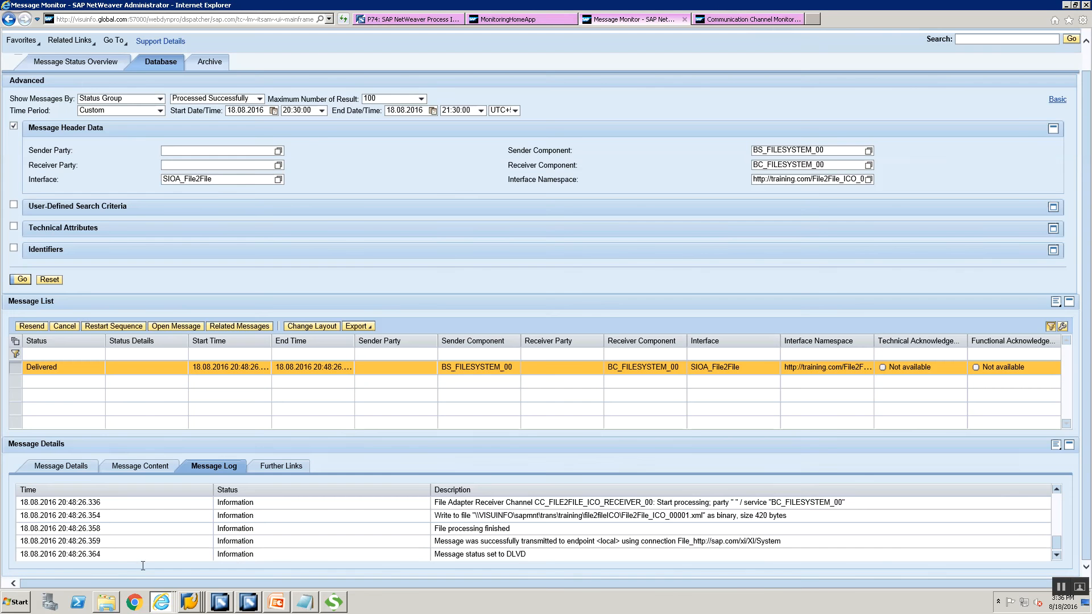
pyautogui.click(800, 19)
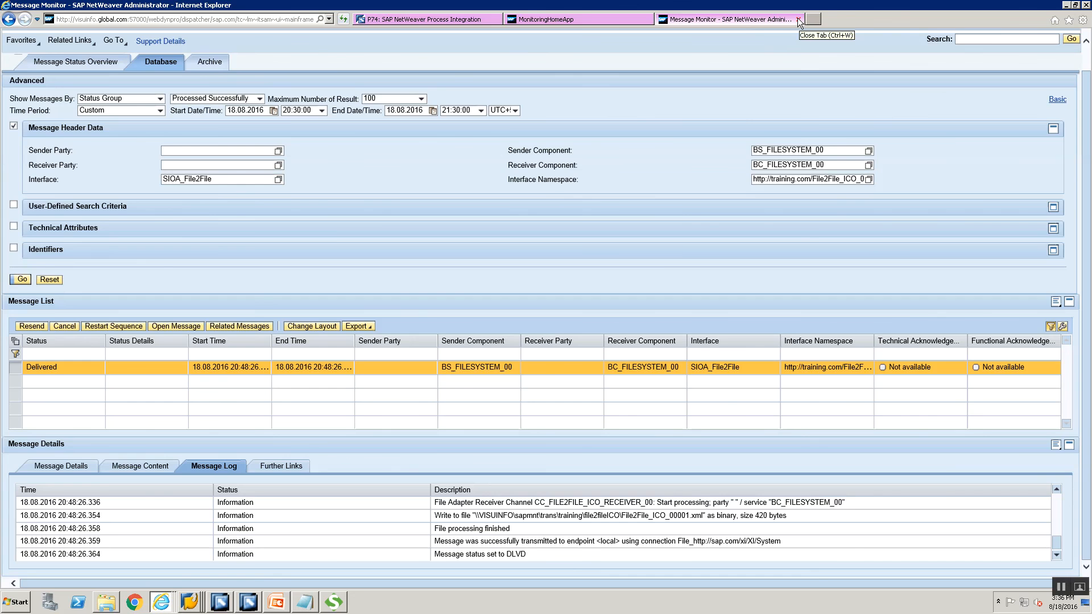
pyautogui.click(800, 18)
pyautogui.click(799, 19)
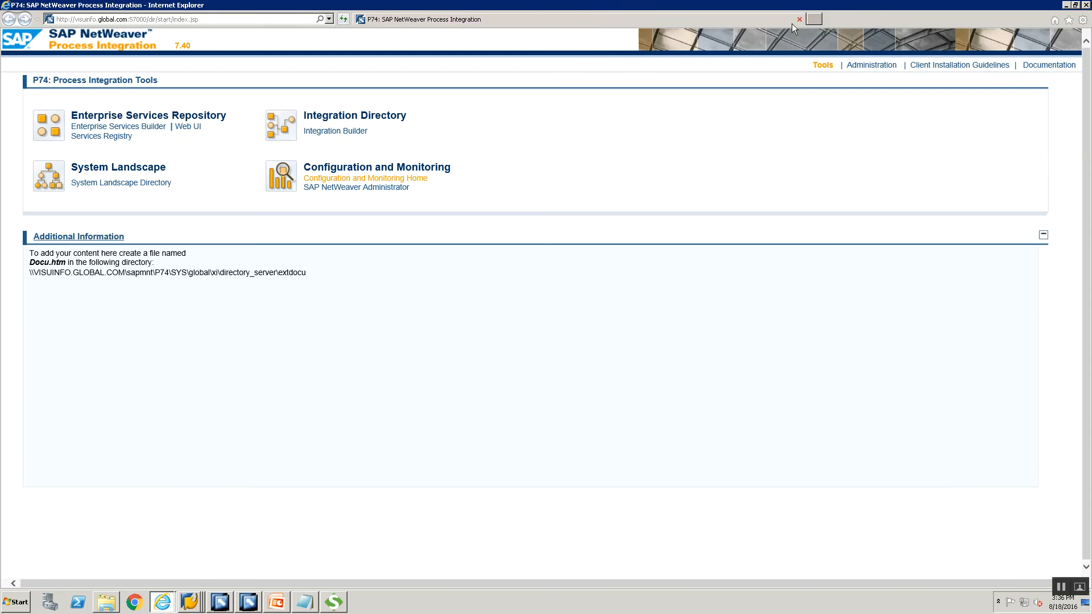
pyautogui.click(339, 182)
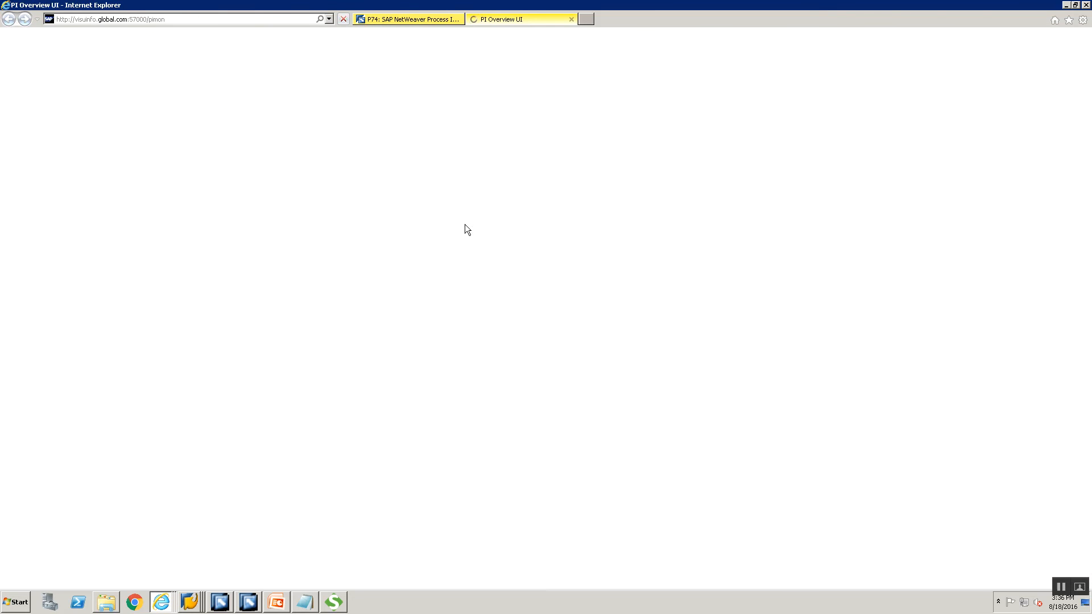
pyautogui.click(152, 108)
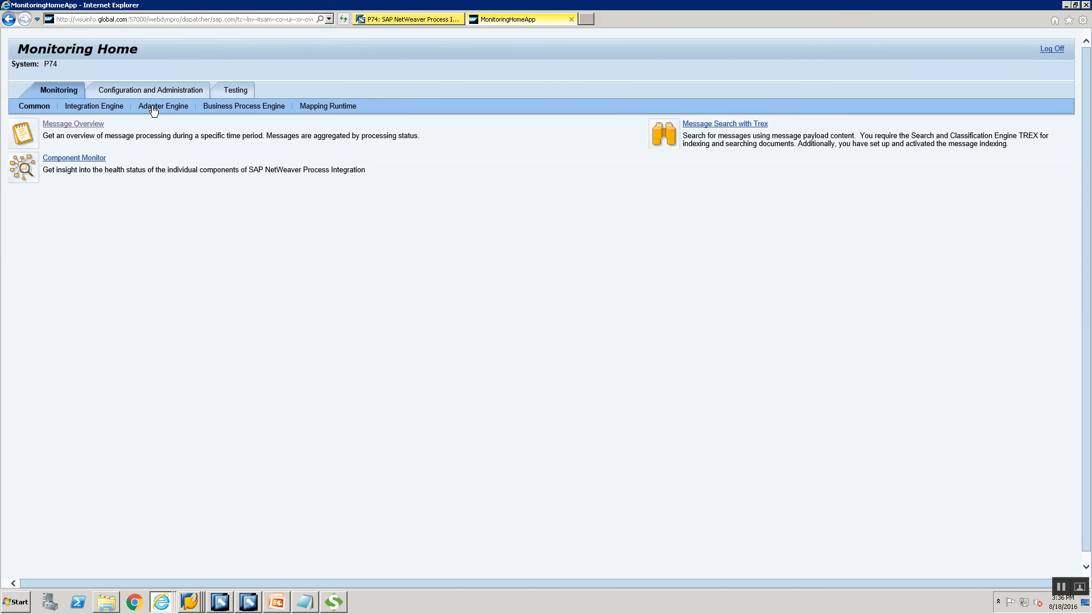
pyautogui.click(46, 123)
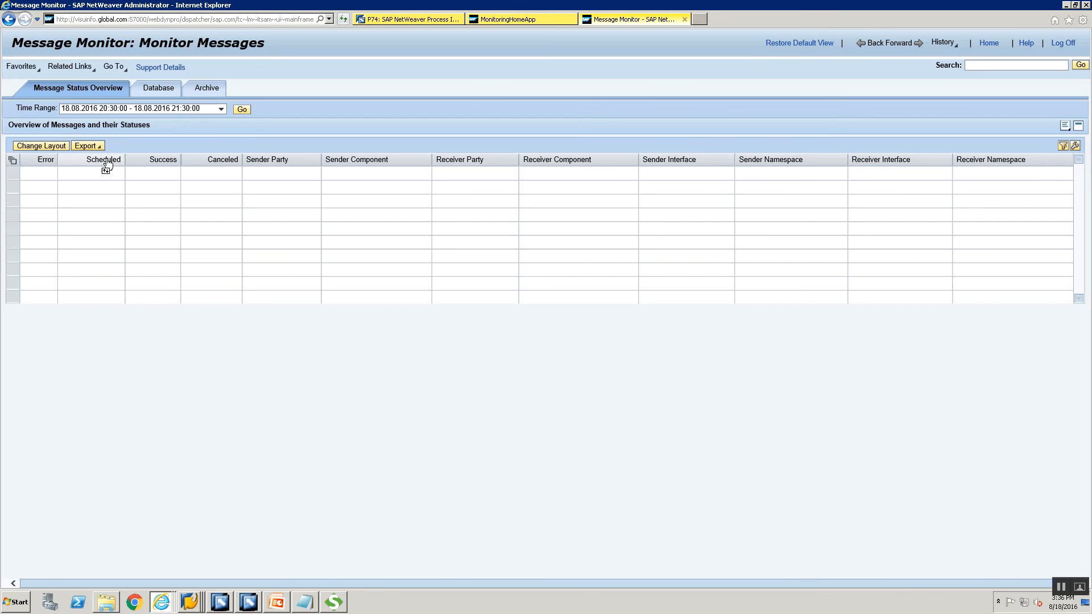
# List the last hour's messages from the Database and view the BS_FILESYSTEM_00 to EH5CLNT800 message details.
pyautogui.click(241, 111)
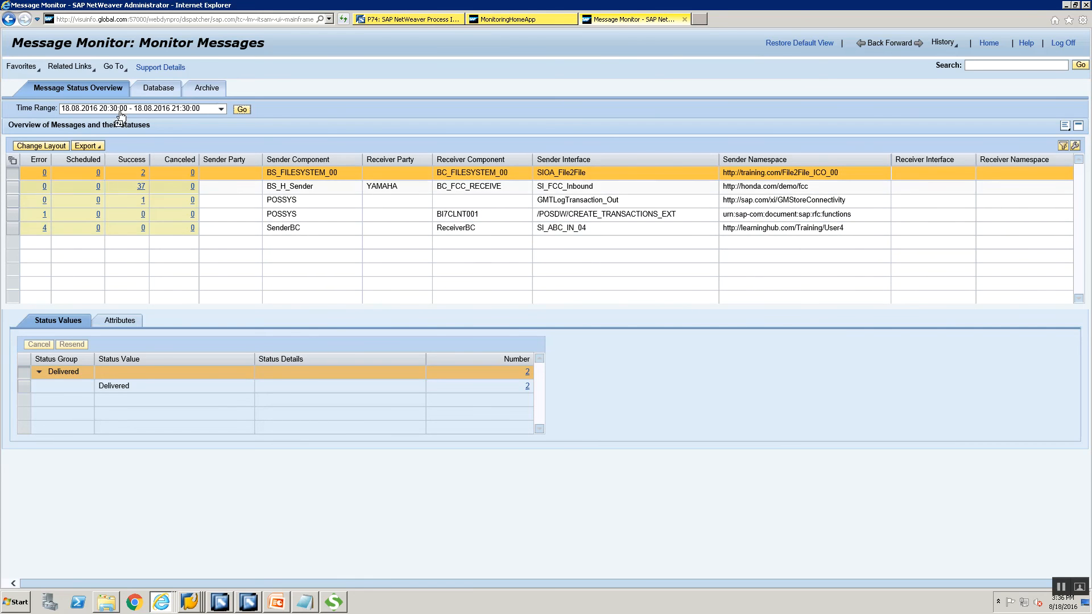
pyautogui.click(154, 91)
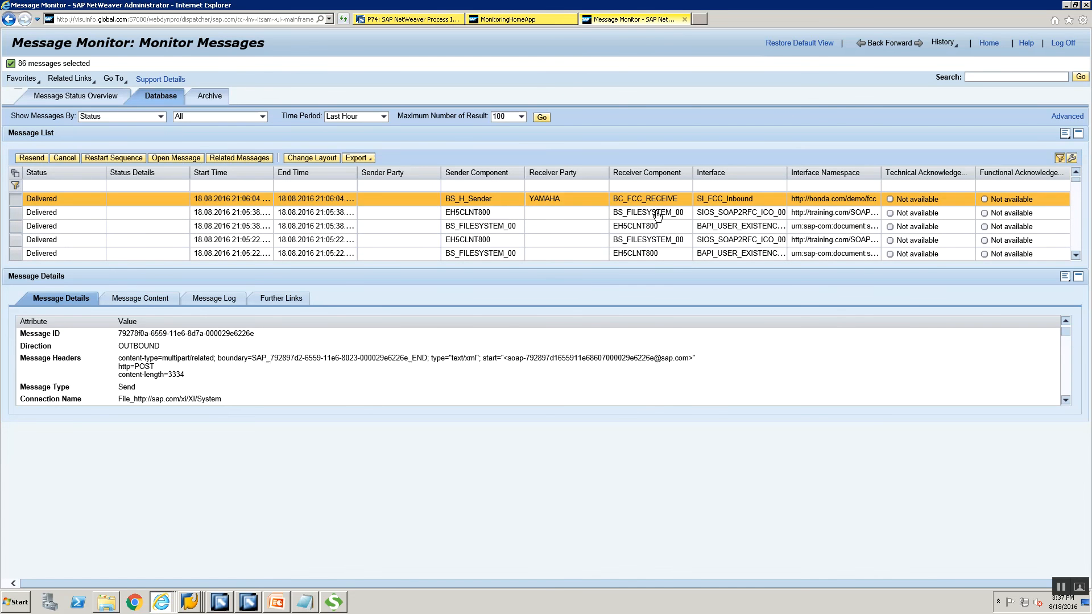
pyautogui.click(85, 100)
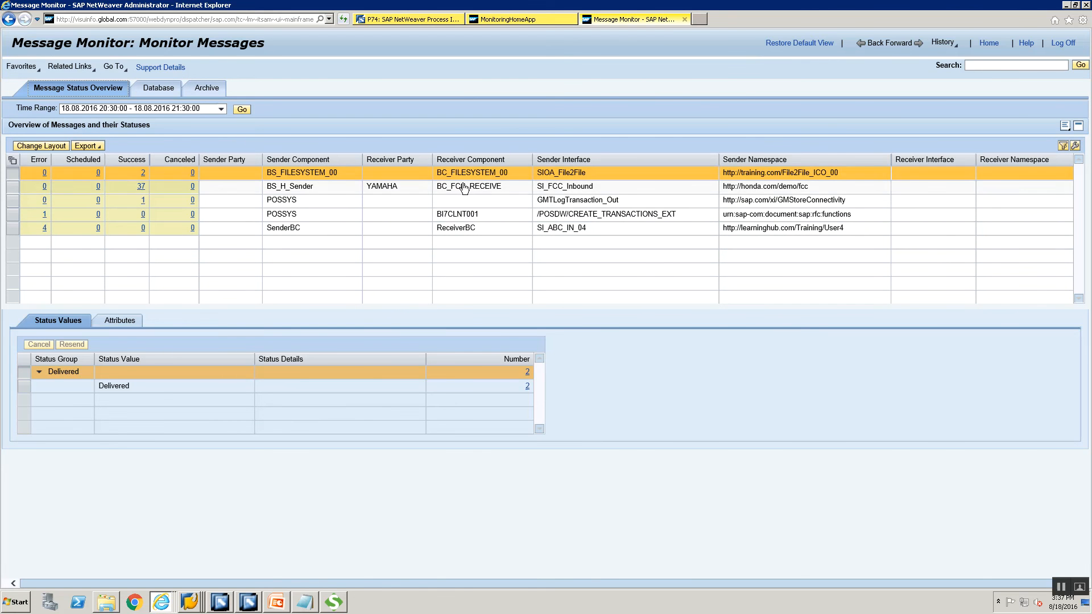
pyautogui.click(238, 112)
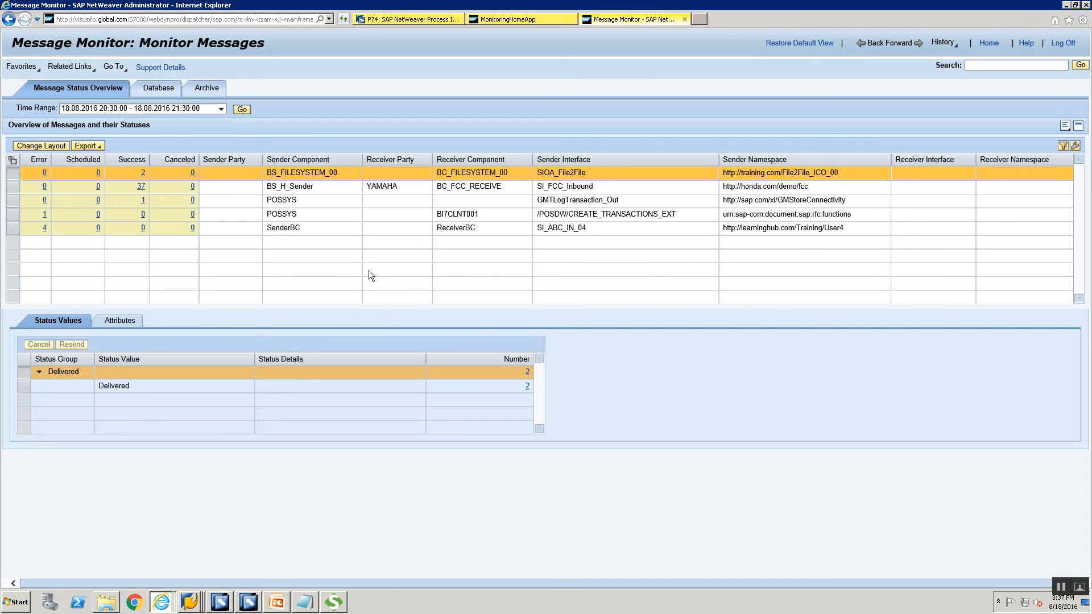
pyautogui.click(158, 91)
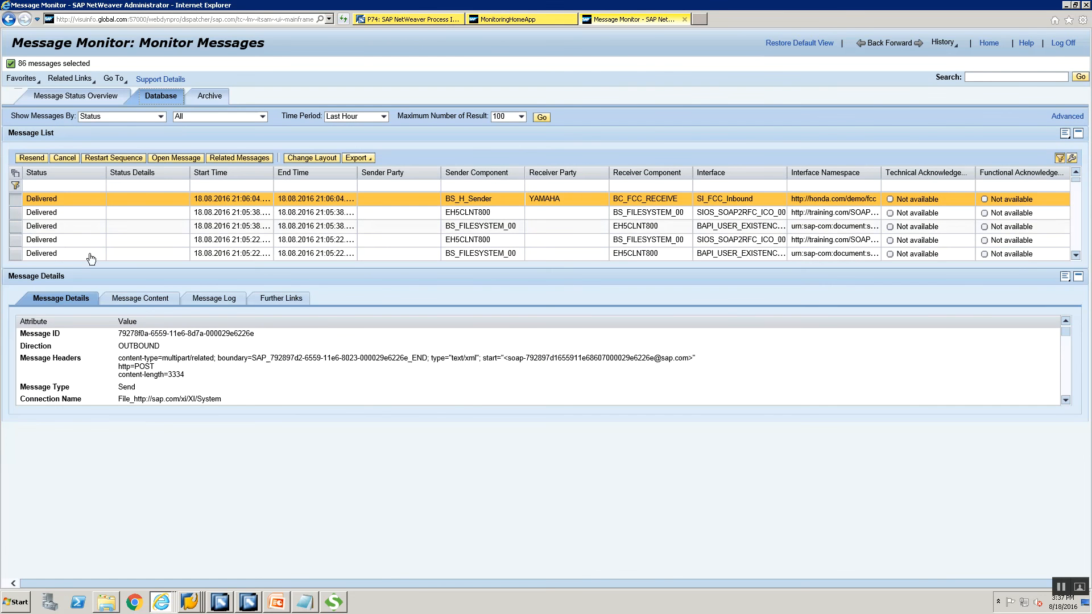
pyautogui.click(16, 230)
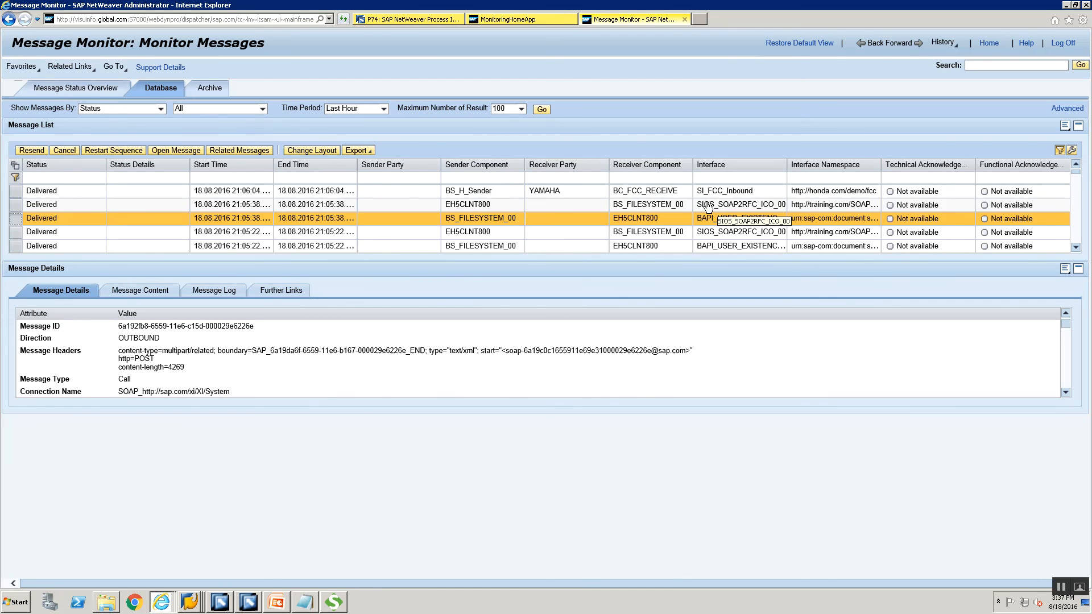
pyautogui.click(275, 602)
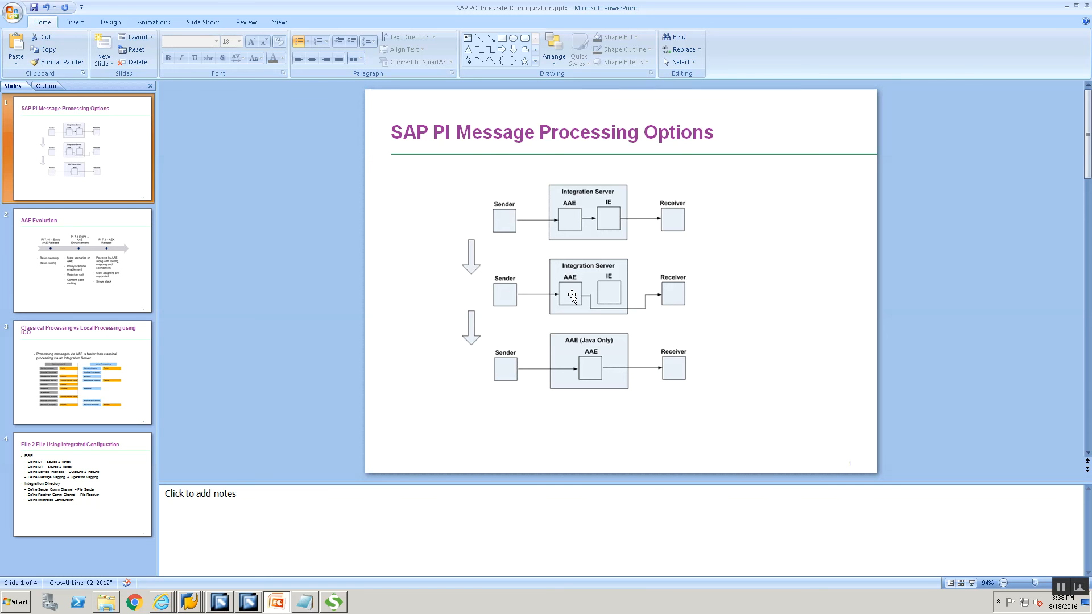
# Close the WSDL display and check inbound processing uses sender channel CC_SOAP2RFC_ICO_SOAP_SENDER_00.
pyautogui.click(248, 602)
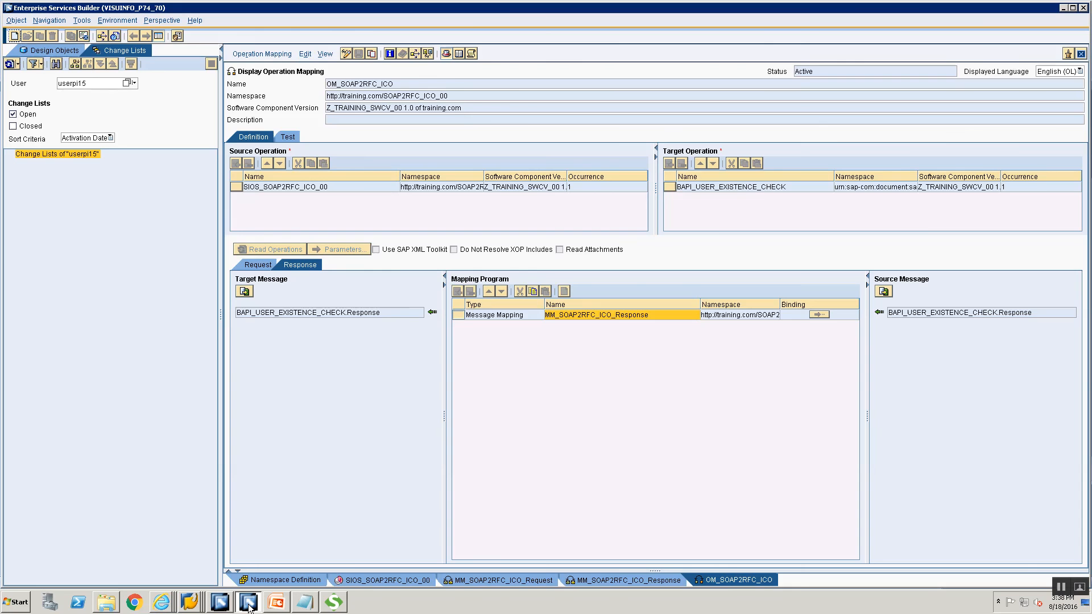
pyautogui.click(219, 603)
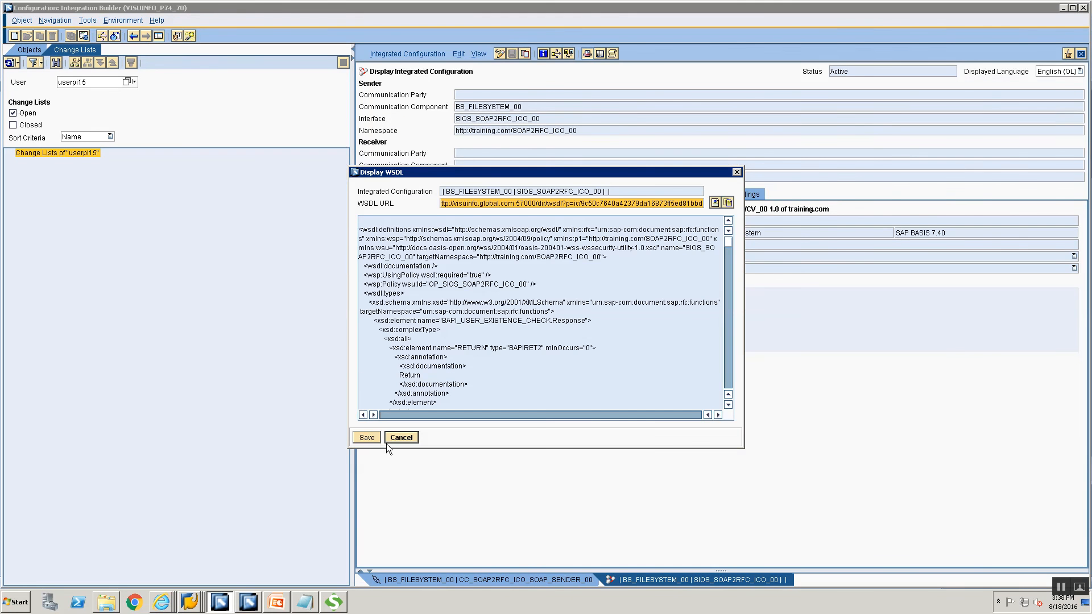
pyautogui.click(396, 439)
pyautogui.click(398, 193)
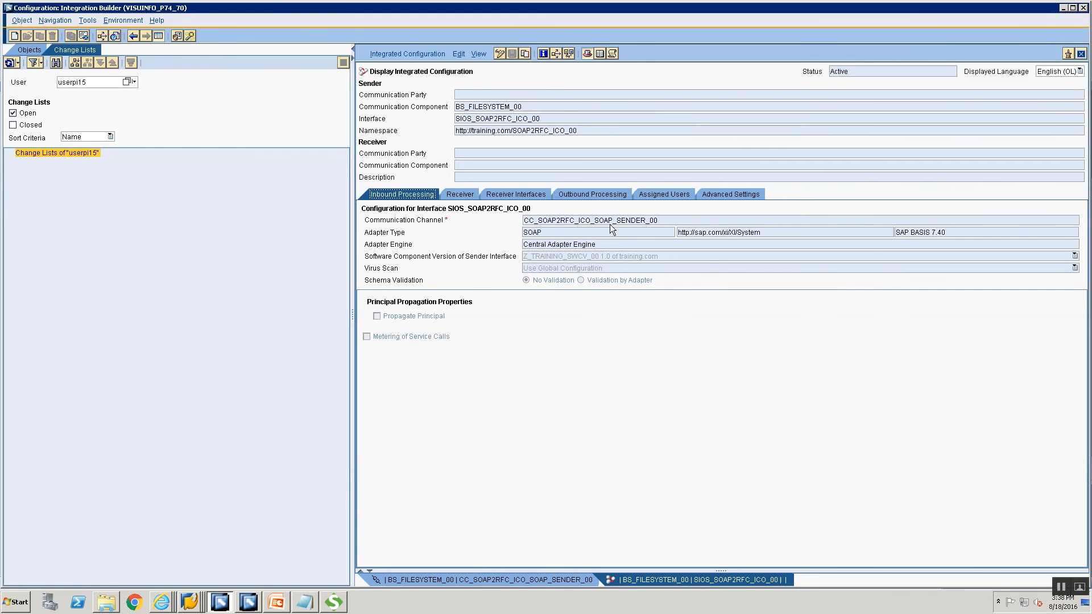
pyautogui.doubleClick(684, 218)
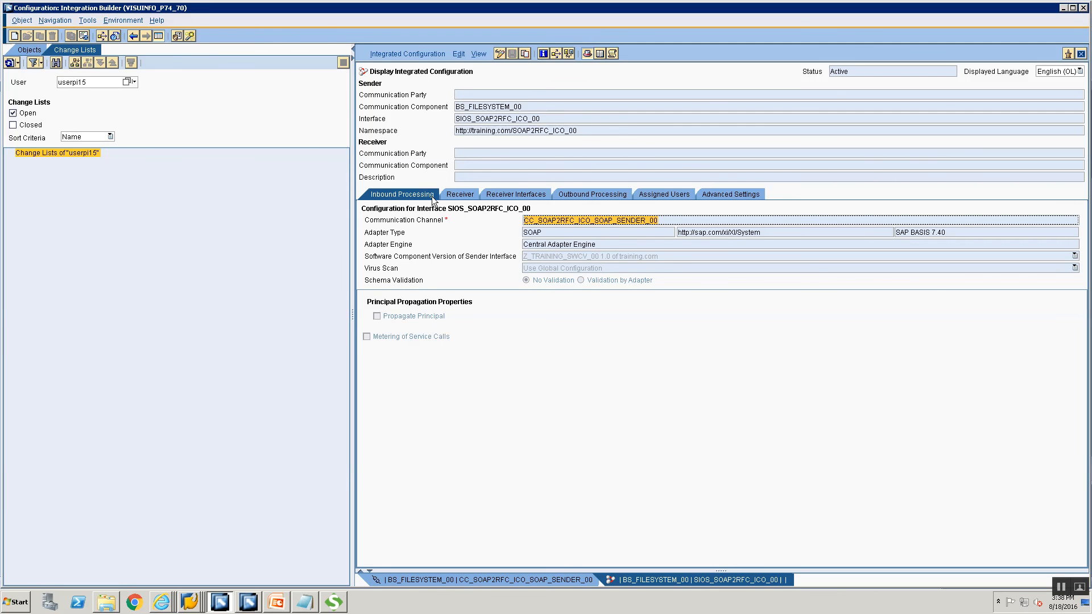
# Review the receiver, receiver interfaces, and outbound processing via CC_SOAP2RFC_RFC_RECEIVER_00.
pyautogui.click(465, 193)
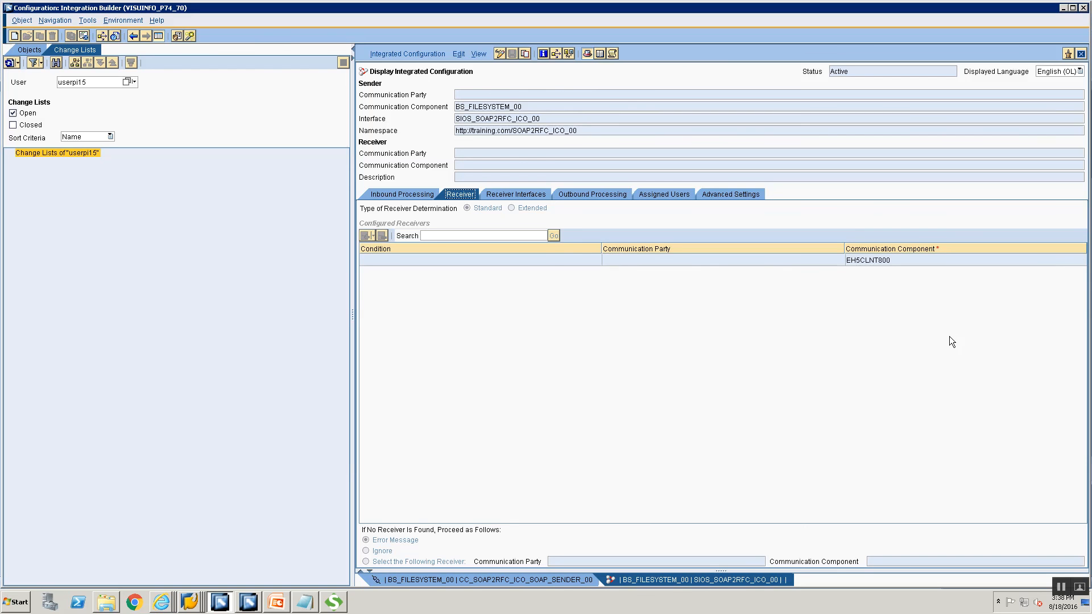
pyautogui.click(492, 196)
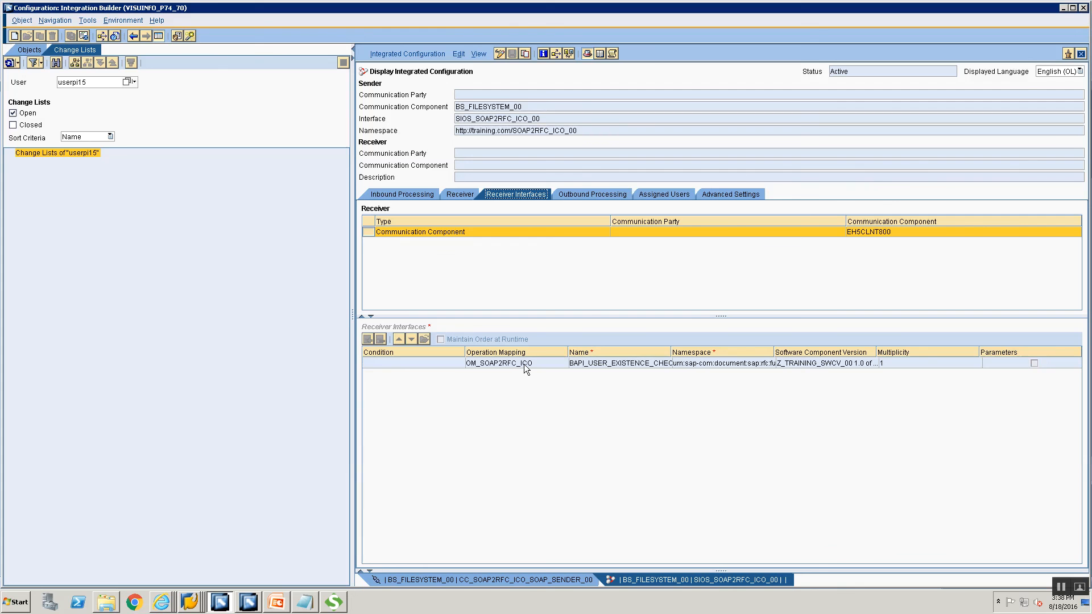
pyautogui.click(560, 195)
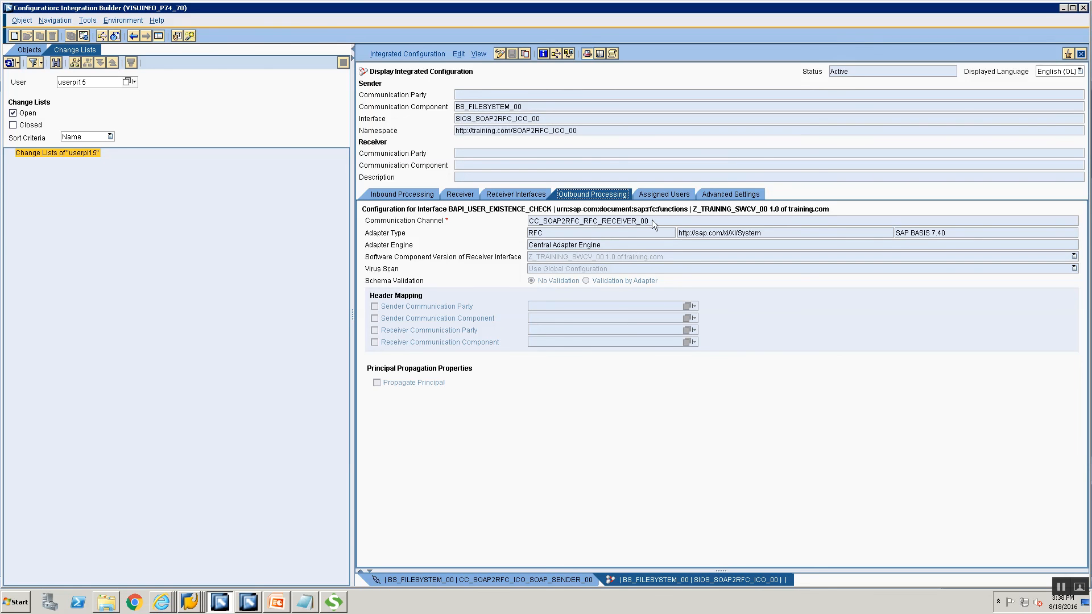
pyautogui.moveTo(652, 220); pyautogui.dragTo(498, 206)
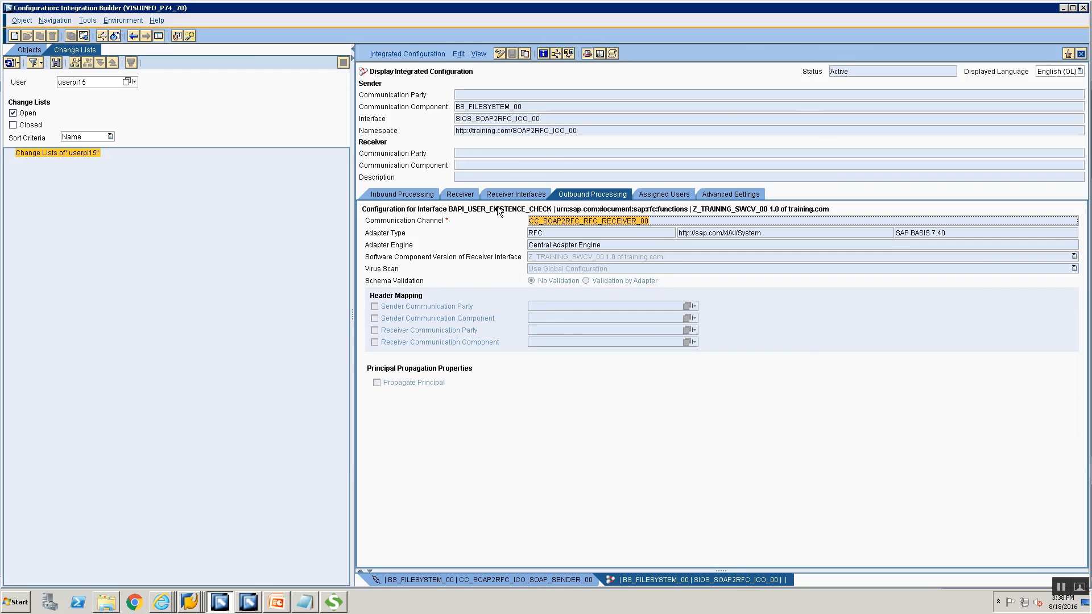